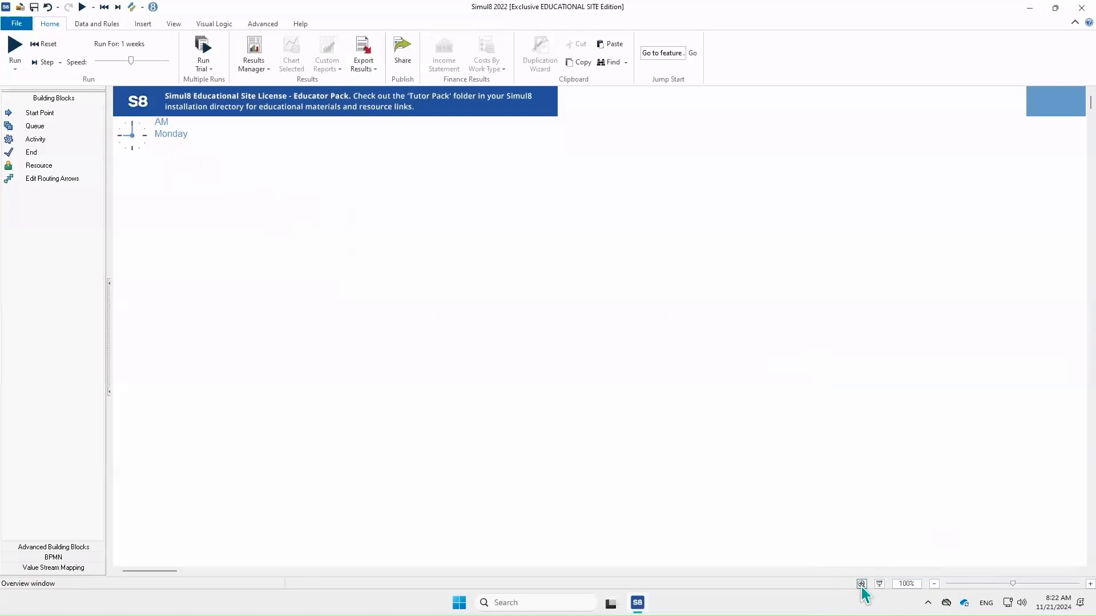
# - Preview the overview window and presentation mode, returning to the normal view and enlarging the simulation window
pyautogui.click(862, 583)
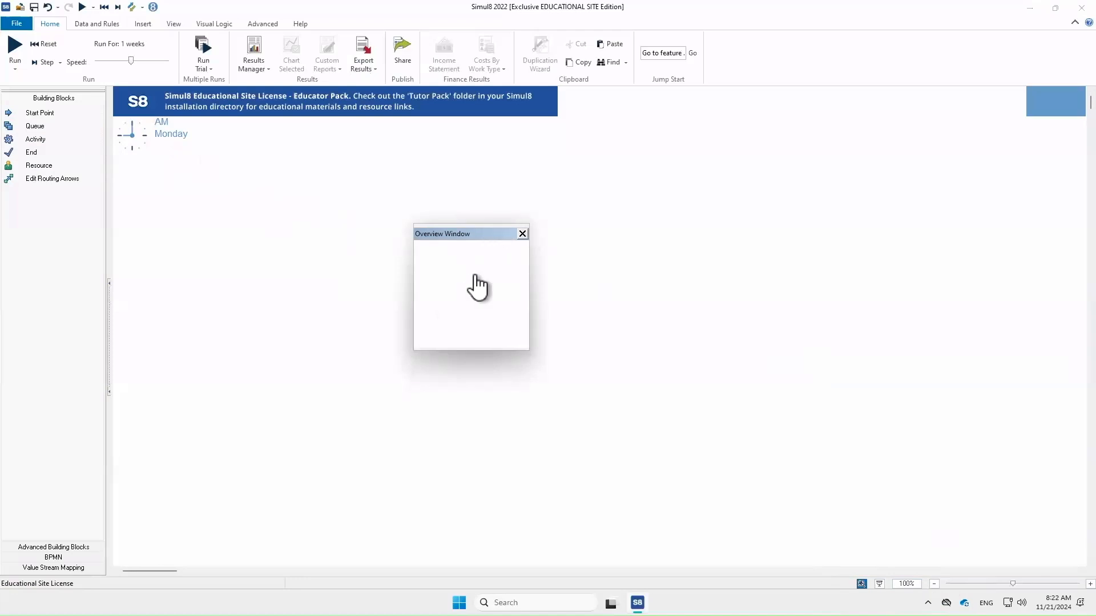
pyautogui.click(522, 234)
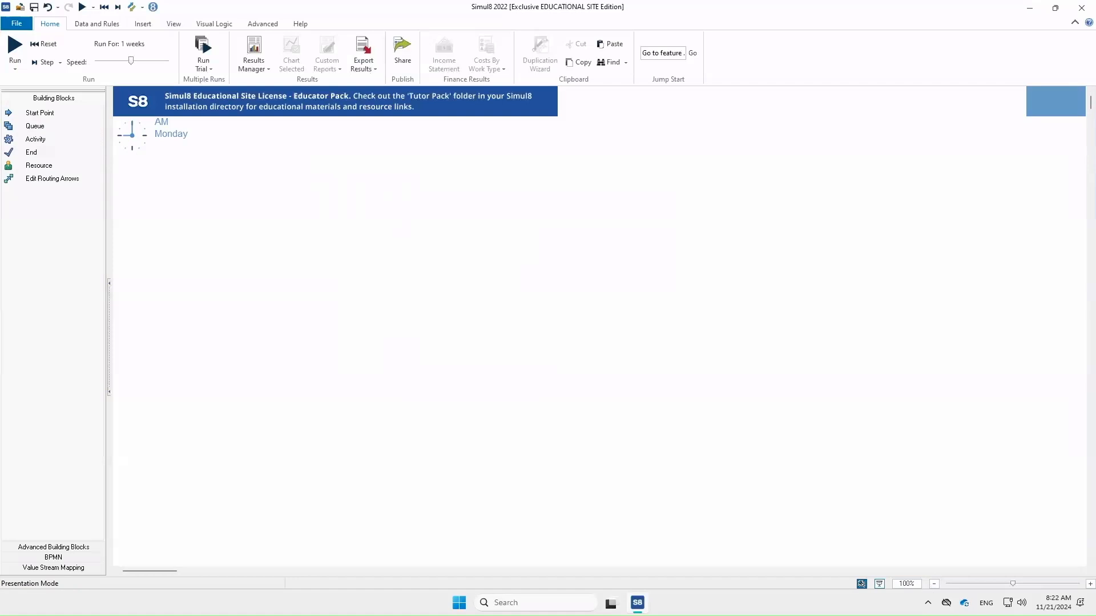
pyautogui.click(879, 583)
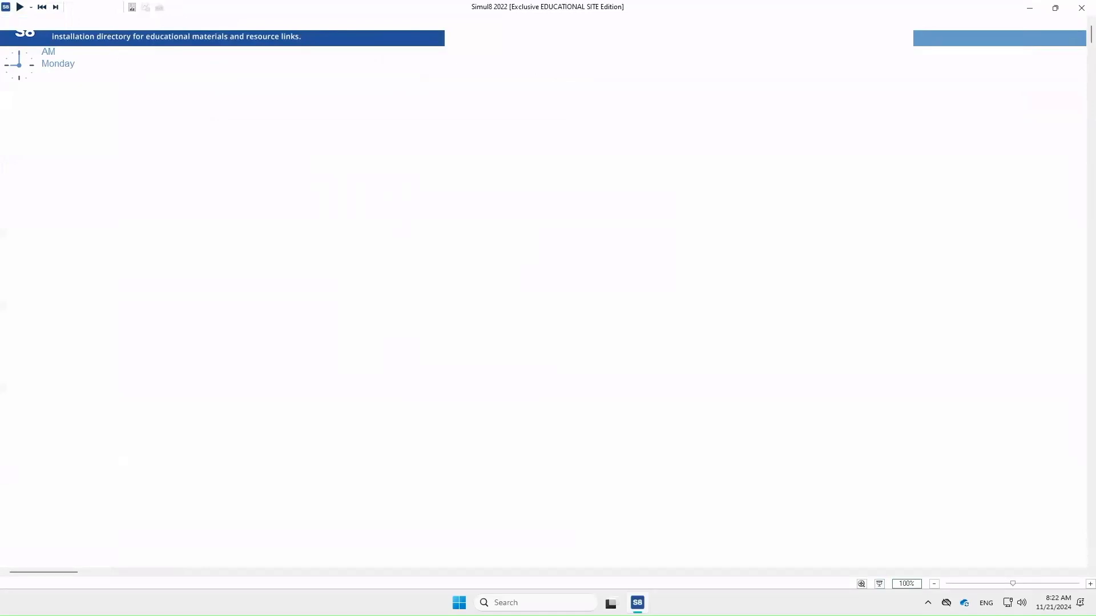
pyautogui.click(880, 584)
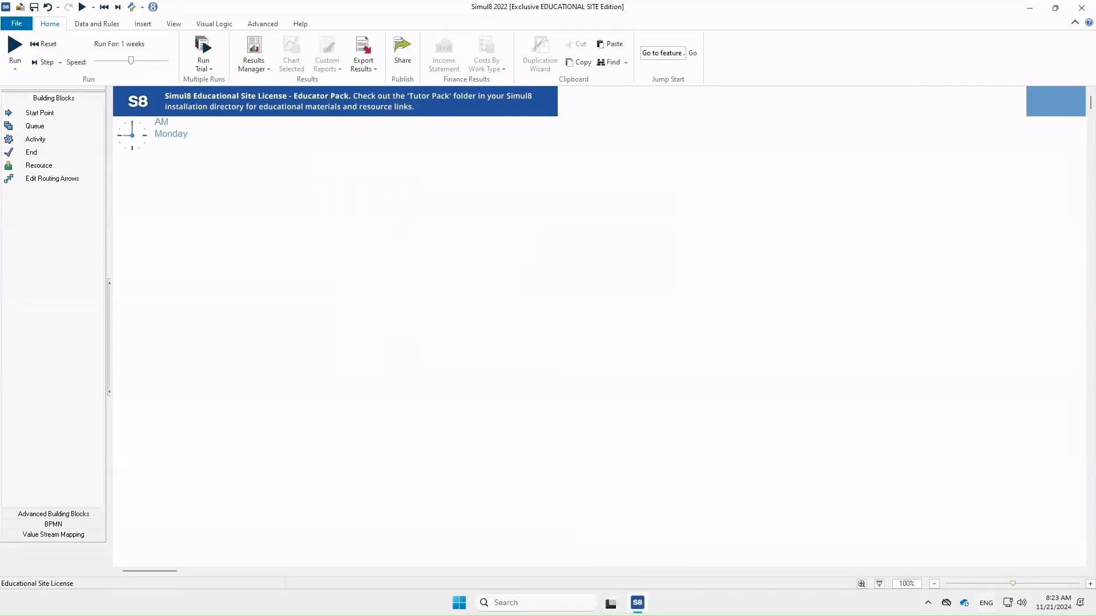
pyautogui.moveTo(1012, 583)
pyautogui.mouseDown()
pyautogui.moveTo(986, 584)
pyautogui.moveTo(1019, 583)
pyautogui.mouseUp()
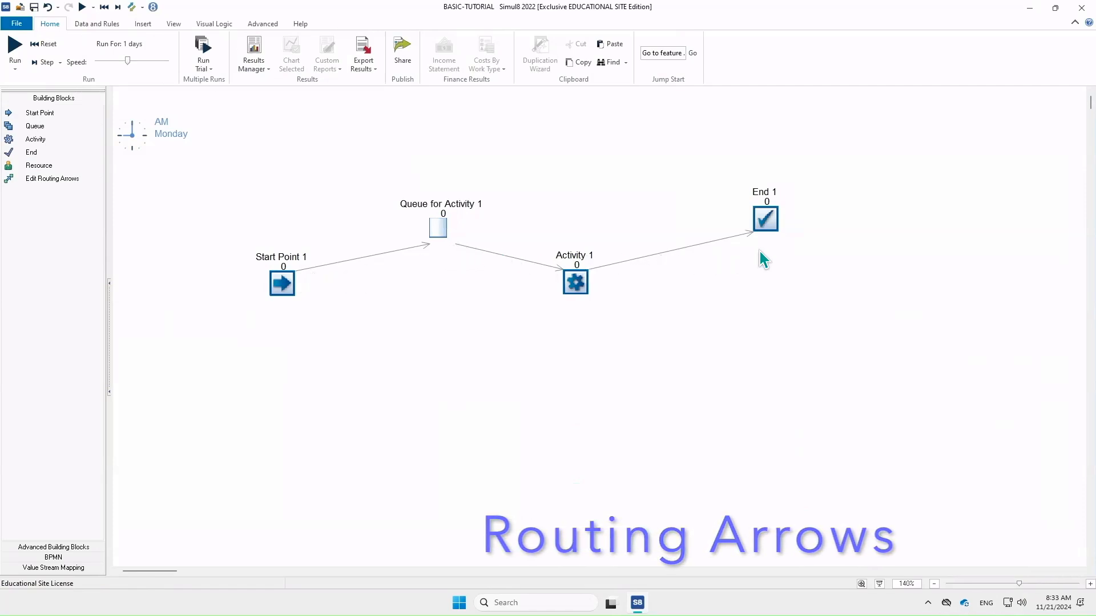
# - Run the basic tutorial simulation for one day and review the results of End 1
pyautogui.click(50, 181)
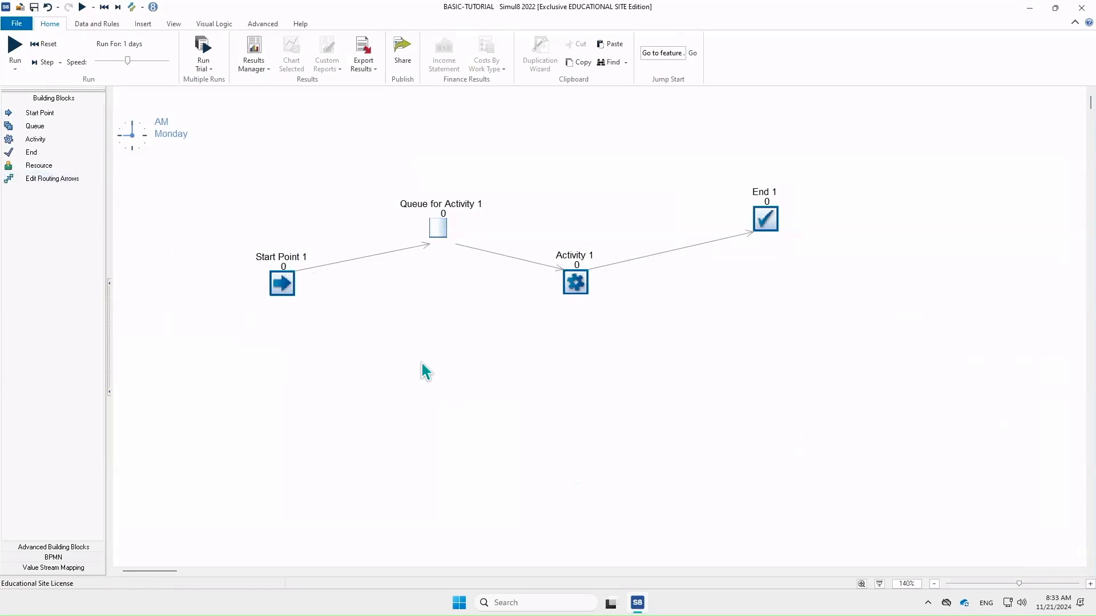
pyautogui.click(83, 10)
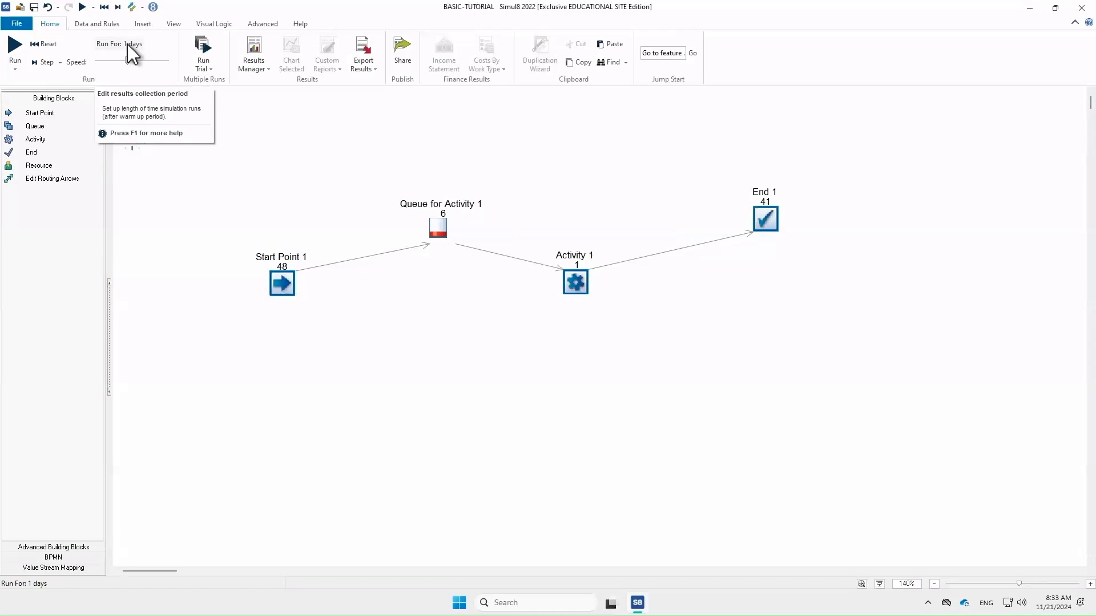
pyautogui.click(776, 224)
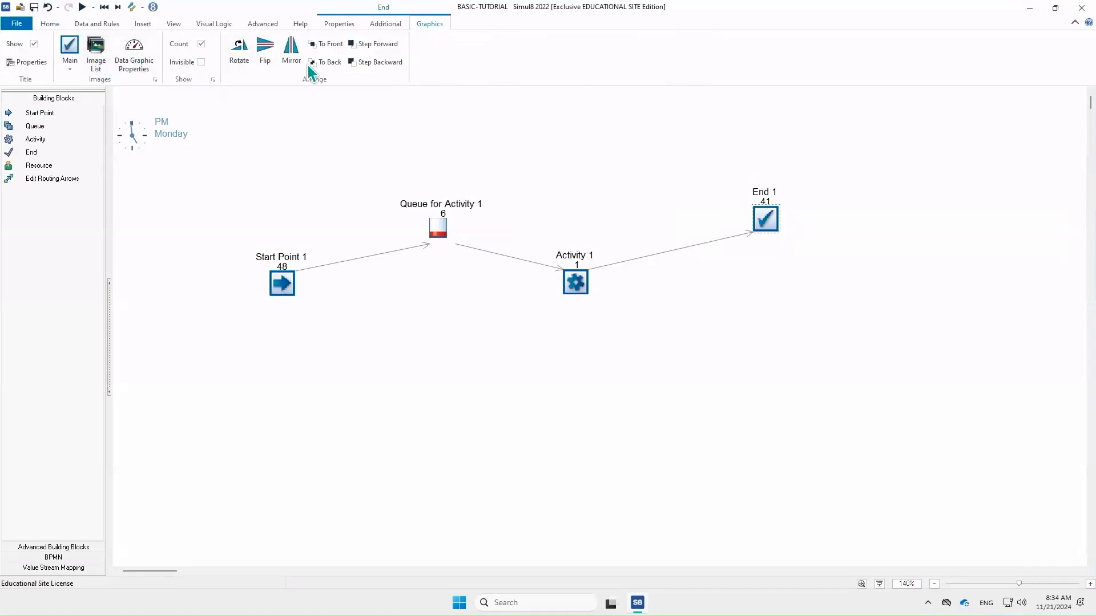
pyautogui.click(341, 24)
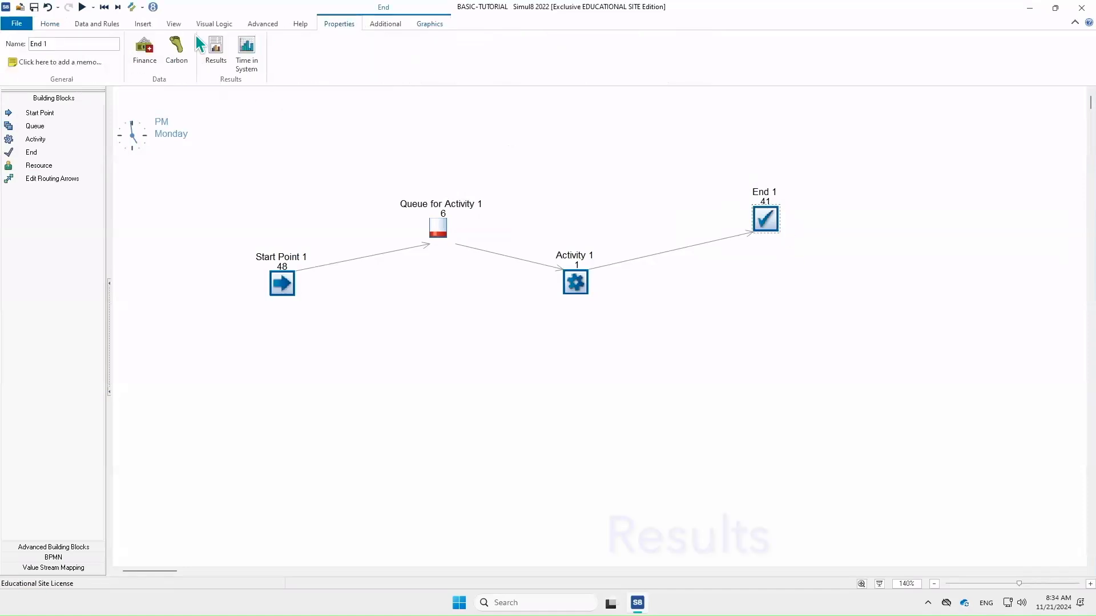
pyautogui.click(215, 56)
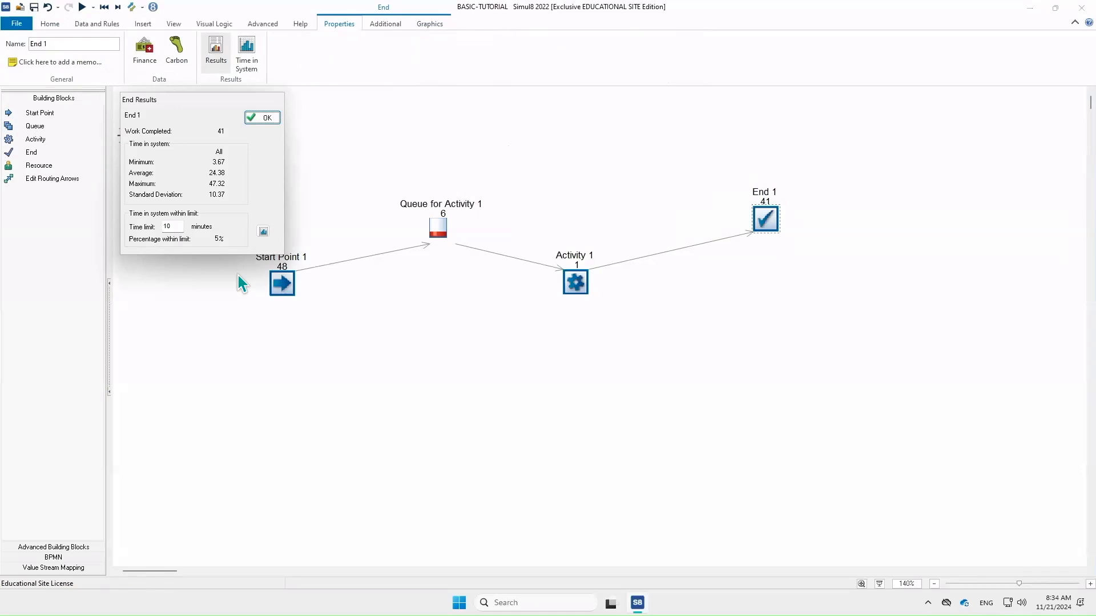
pyautogui.click(256, 118)
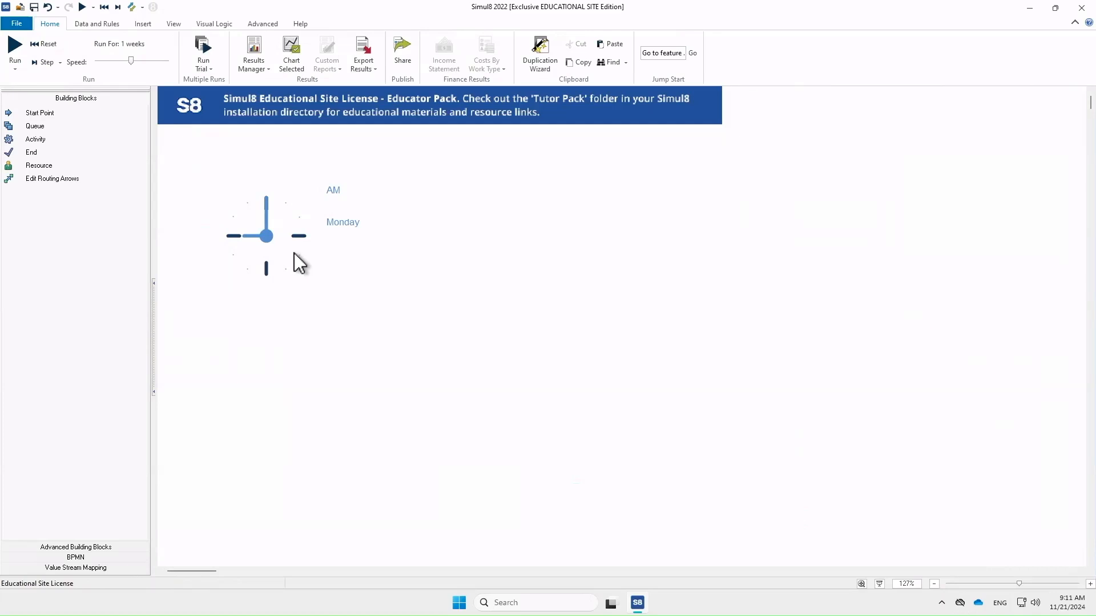
# - Set the simulation clock's daily start time to 08:00
pyautogui.doubleClick(263, 237)
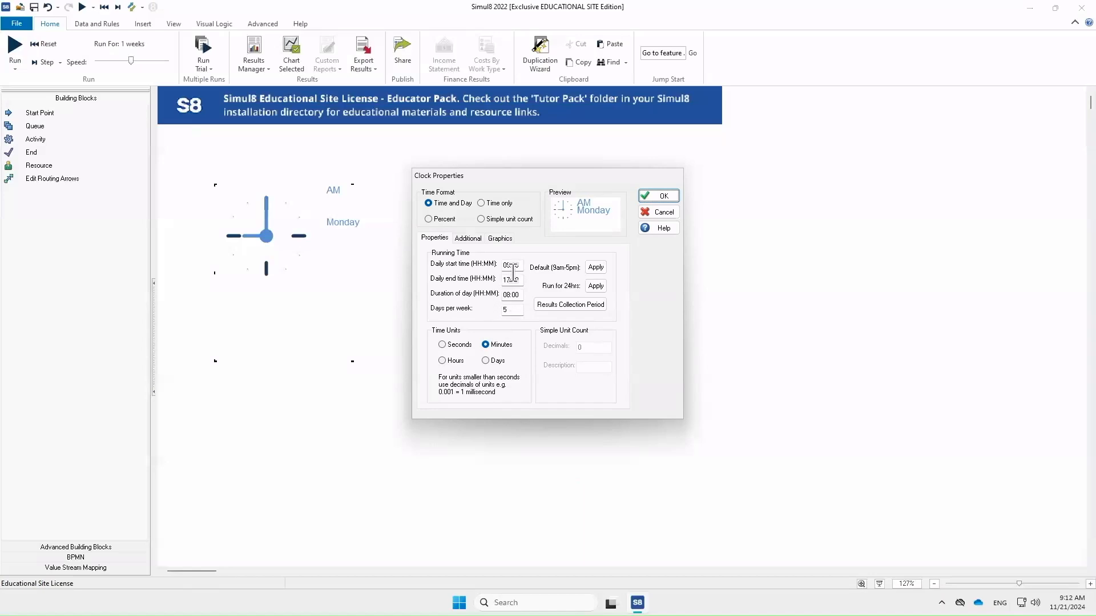
pyautogui.moveTo(521, 265); pyautogui.dragTo(484, 268)
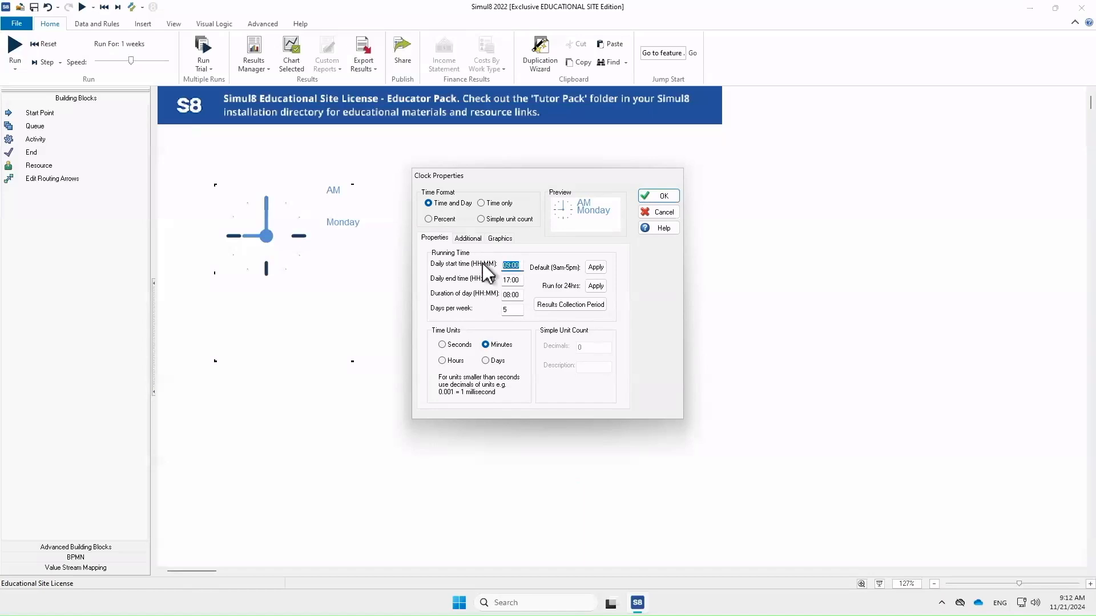
pyautogui.write('08:00')
pyautogui.click(664, 197)
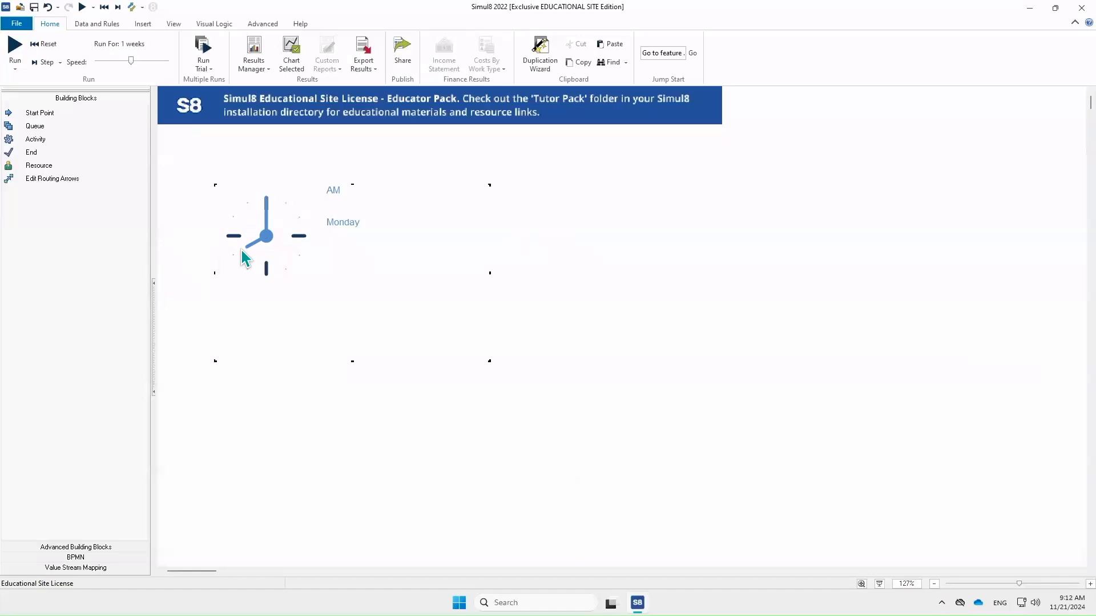
# - Set the clock's daily start time back to 09:00
pyautogui.doubleClick(267, 236)
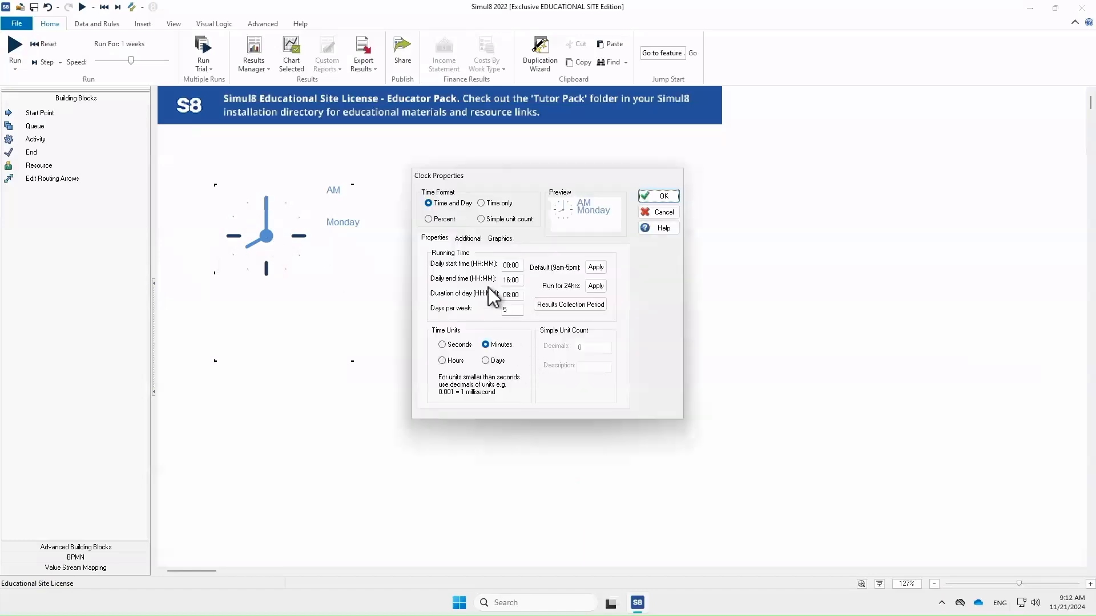
pyautogui.click(511, 265)
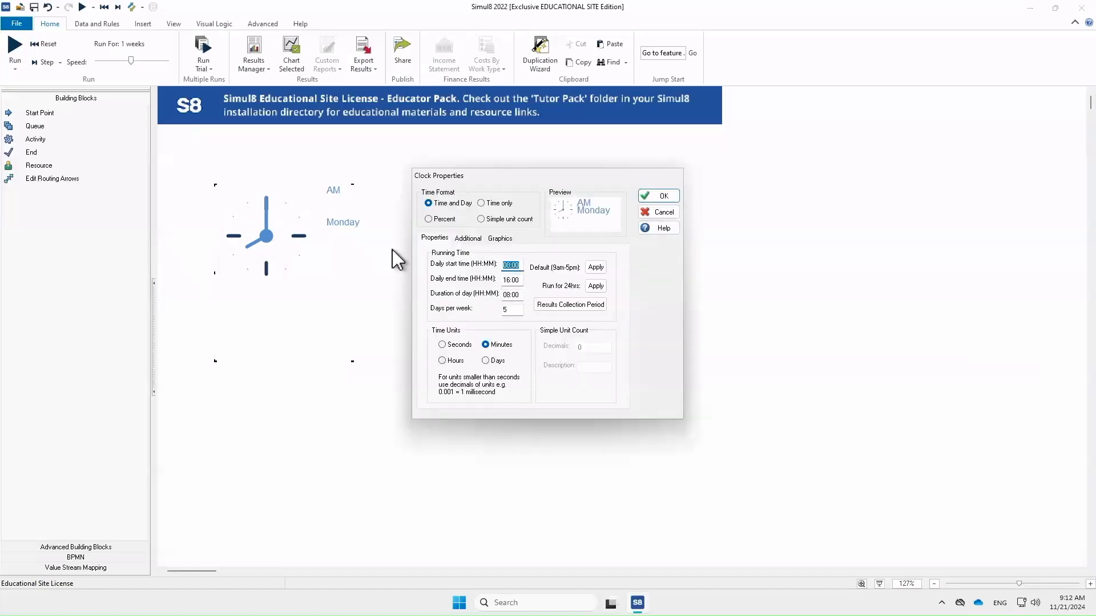
pyautogui.write('09:00')
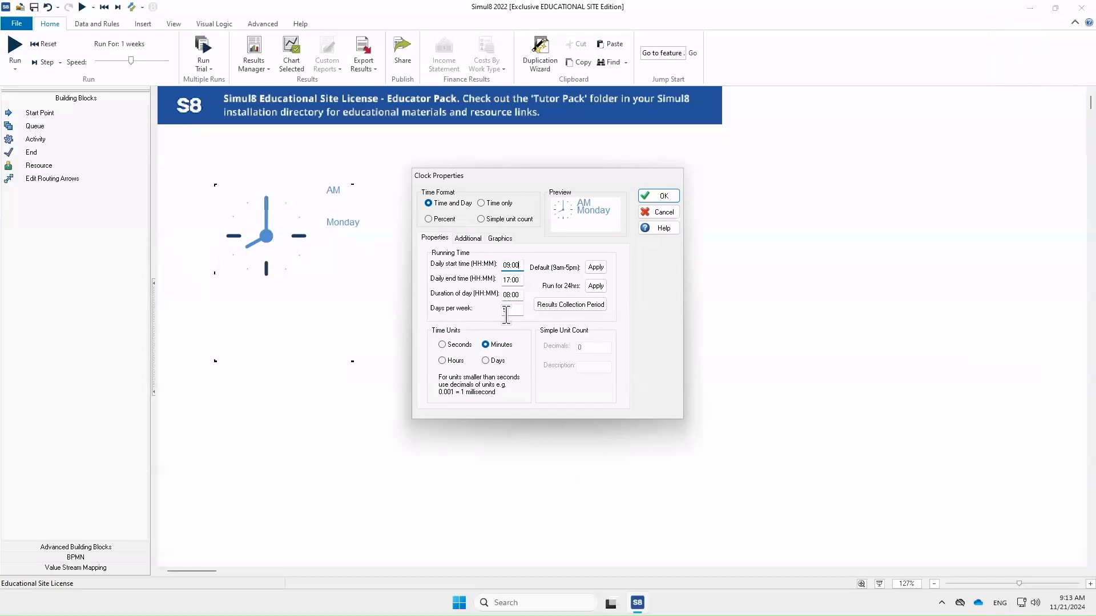
# - Examine the time units available for the results collection period and leave its settings without changing them
pyautogui.click(553, 306)
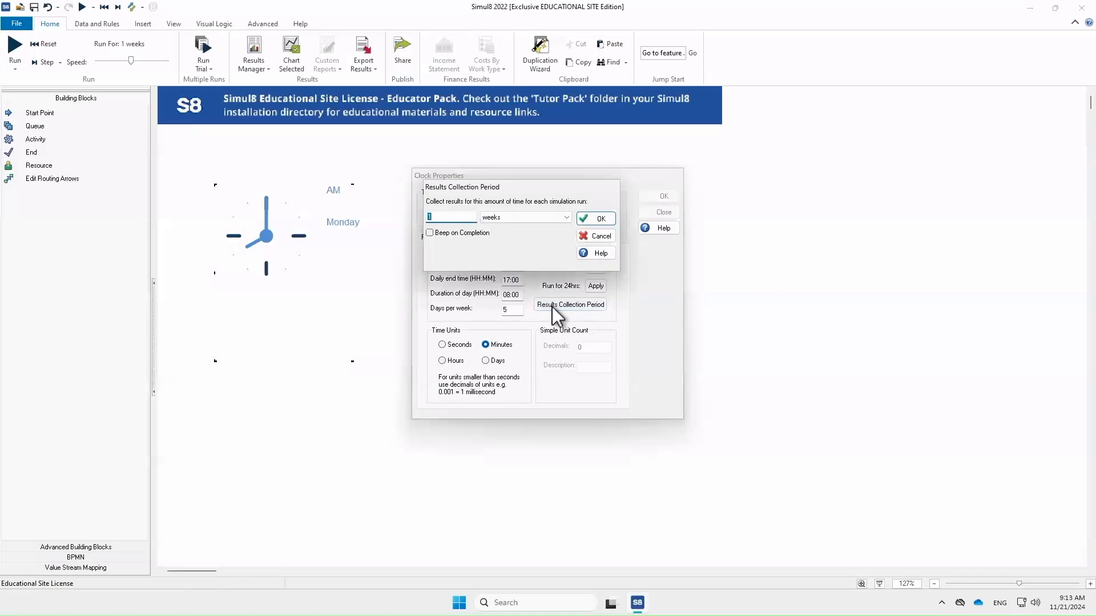
pyautogui.click(519, 220)
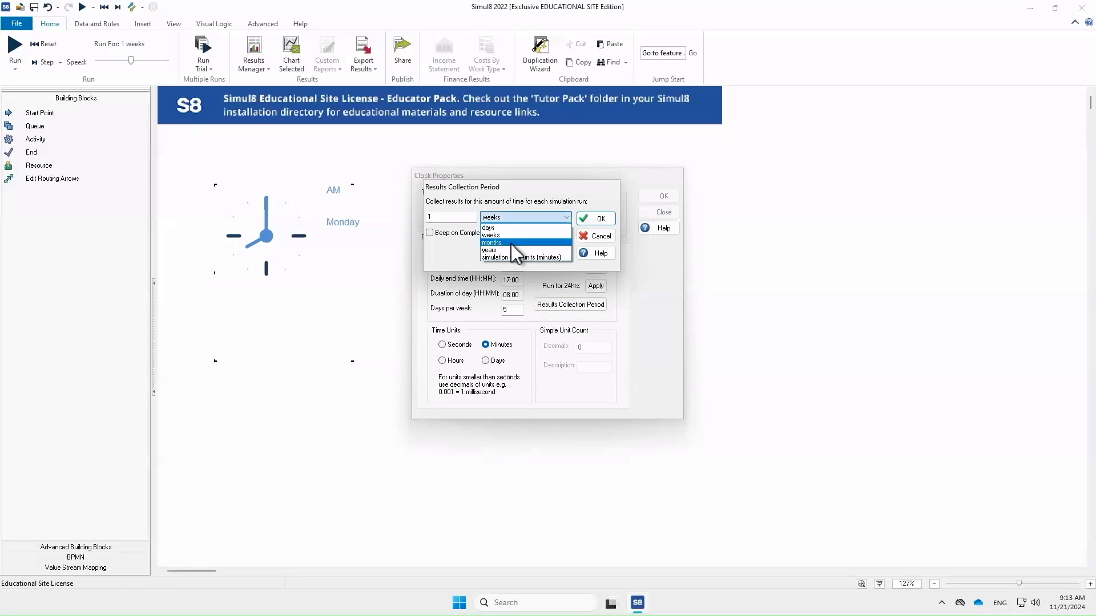
pyautogui.click(593, 235)
pyautogui.click(593, 235)
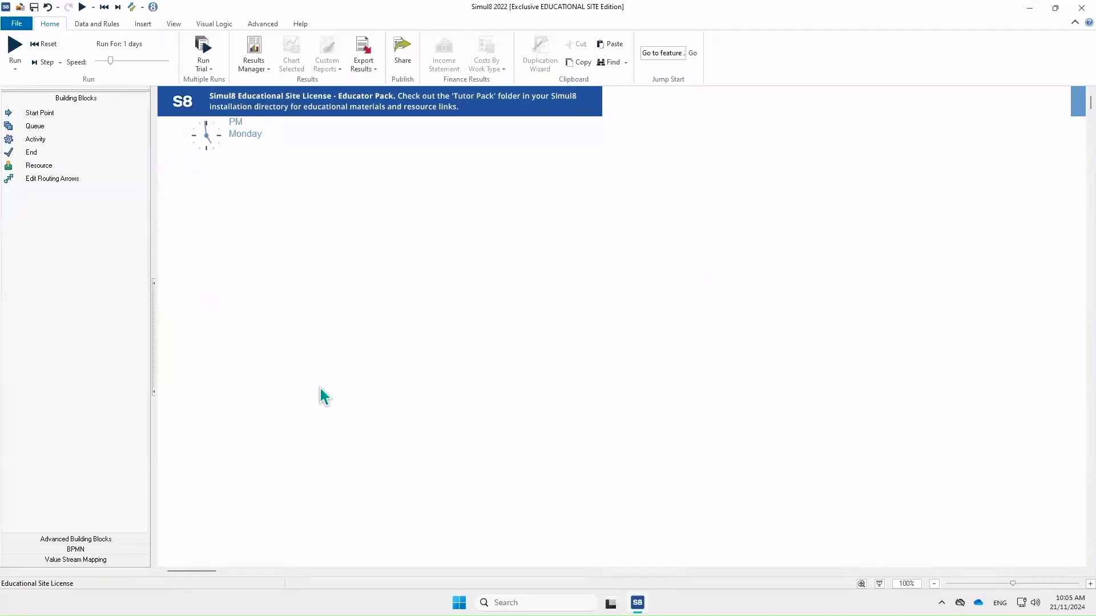
# - Place a Start Point near the middle of the empty simulation window and a Queue to its right
pyautogui.click(49, 114)
pyautogui.click(417, 299)
pyautogui.moveTo(432, 301)
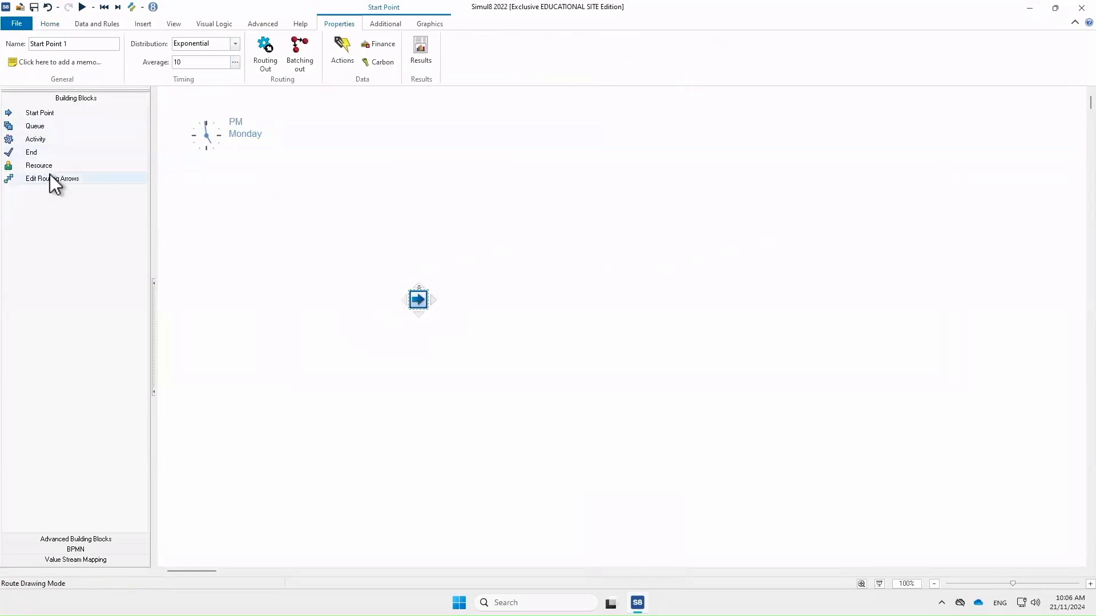
pyautogui.click(35, 126)
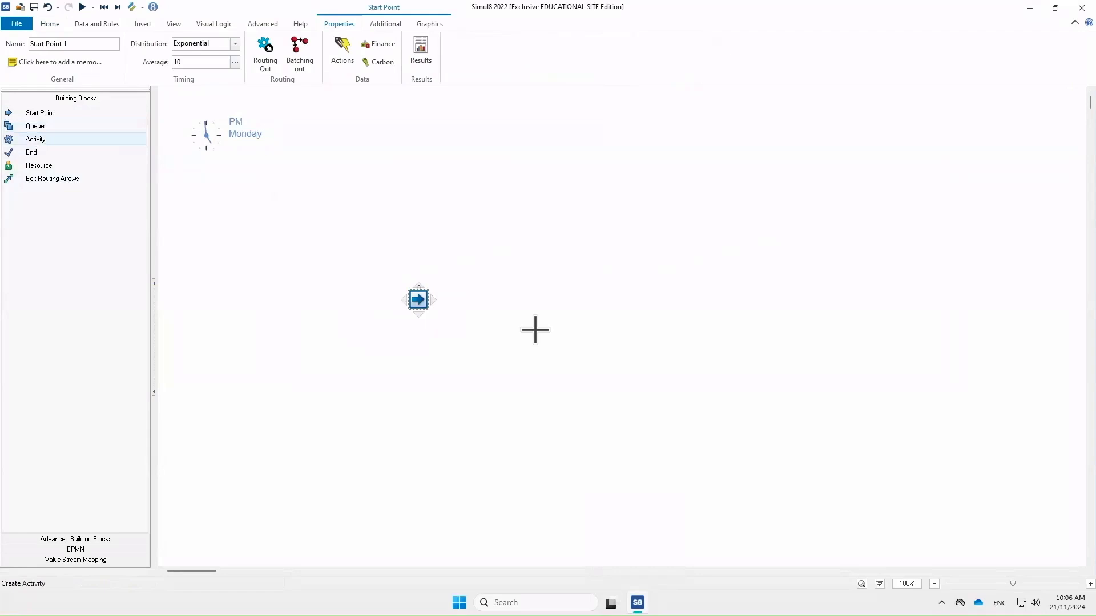
pyautogui.click(528, 280)
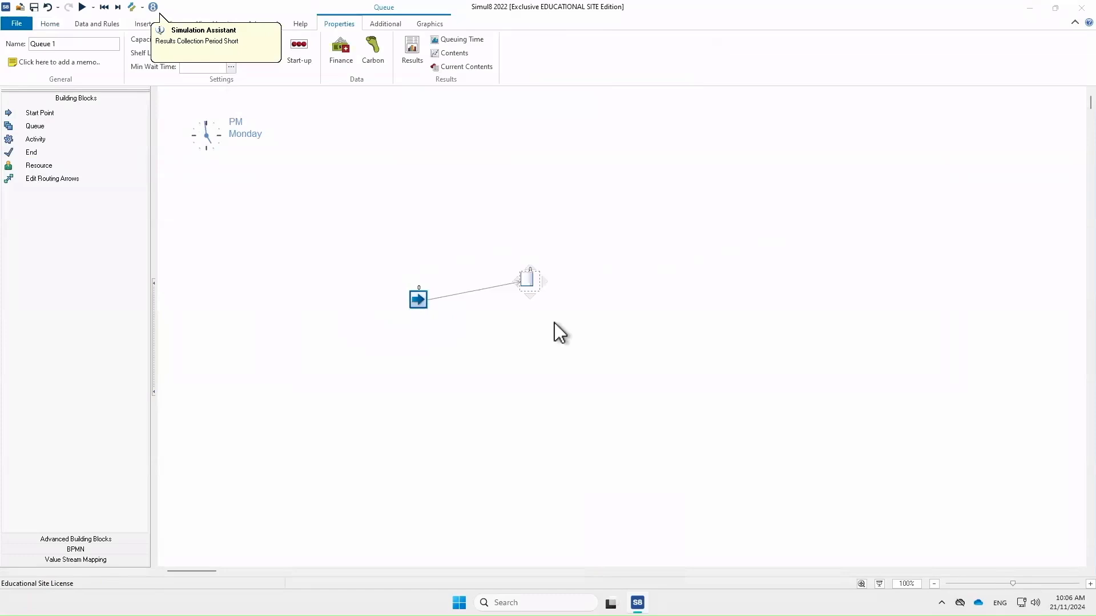
# - Add an Activity to the right of the queue and an End to the right of the activity
pyautogui.click(35, 139)
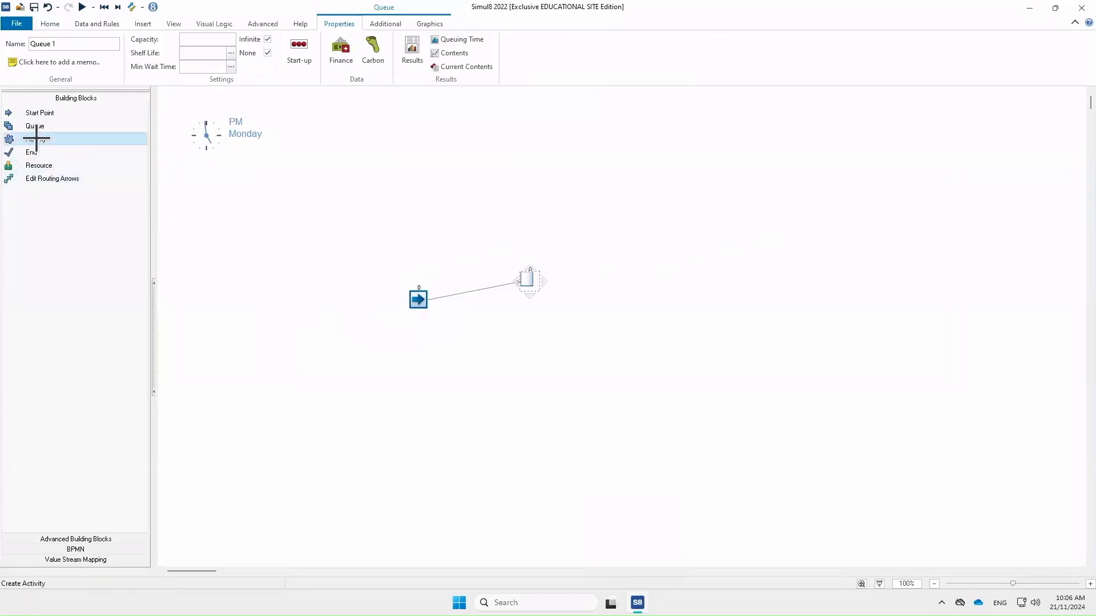
pyautogui.click(647, 270)
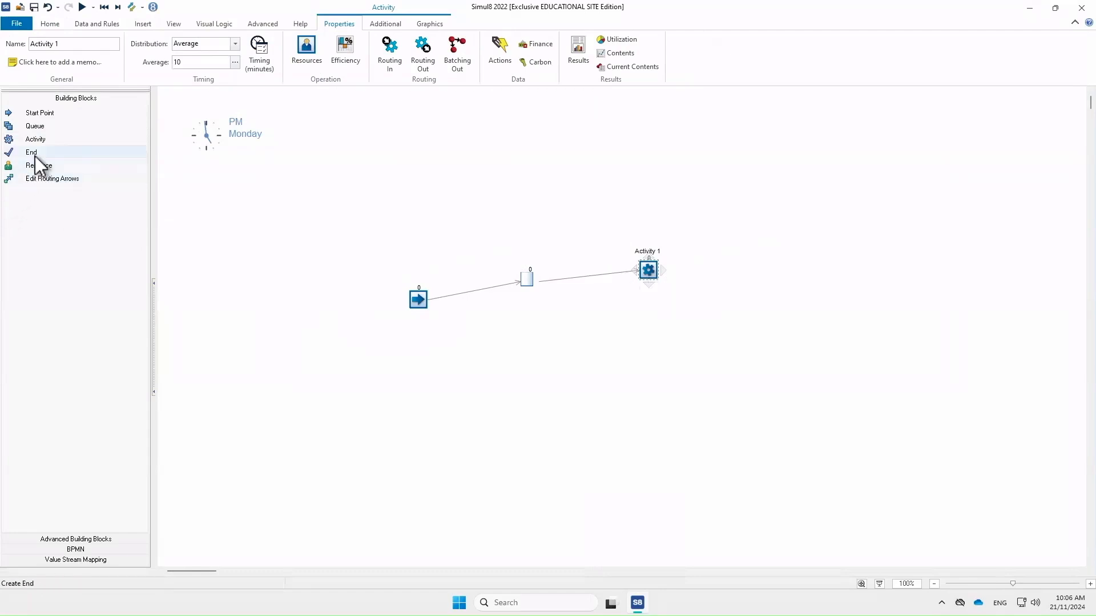
pyautogui.click(94, 151)
pyautogui.click(780, 279)
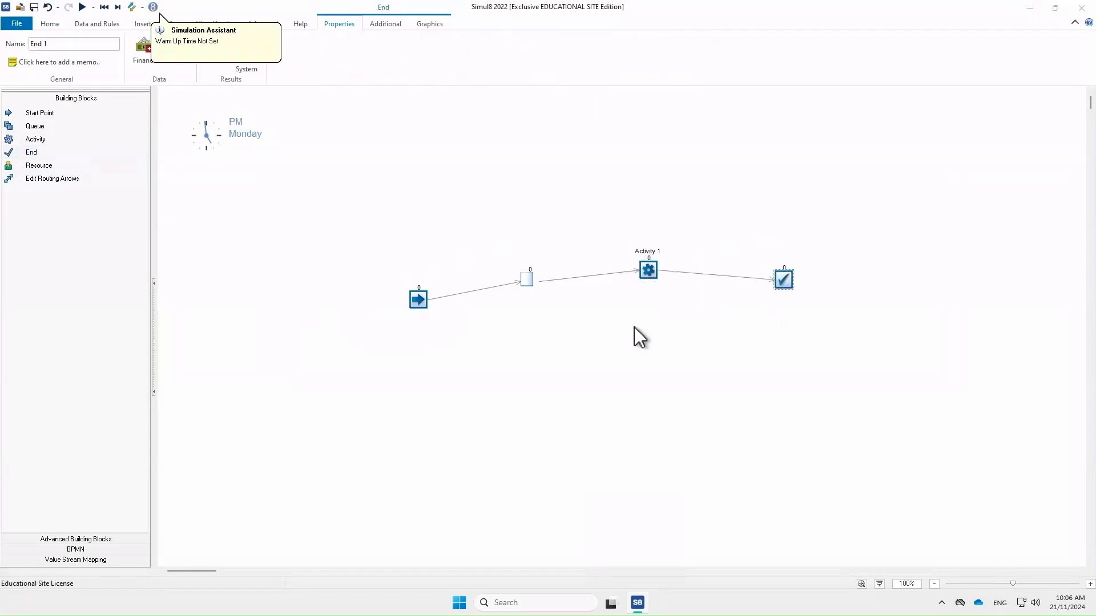
# - Show the titles of the start point, the queue and the end object
pyautogui.click(416, 300)
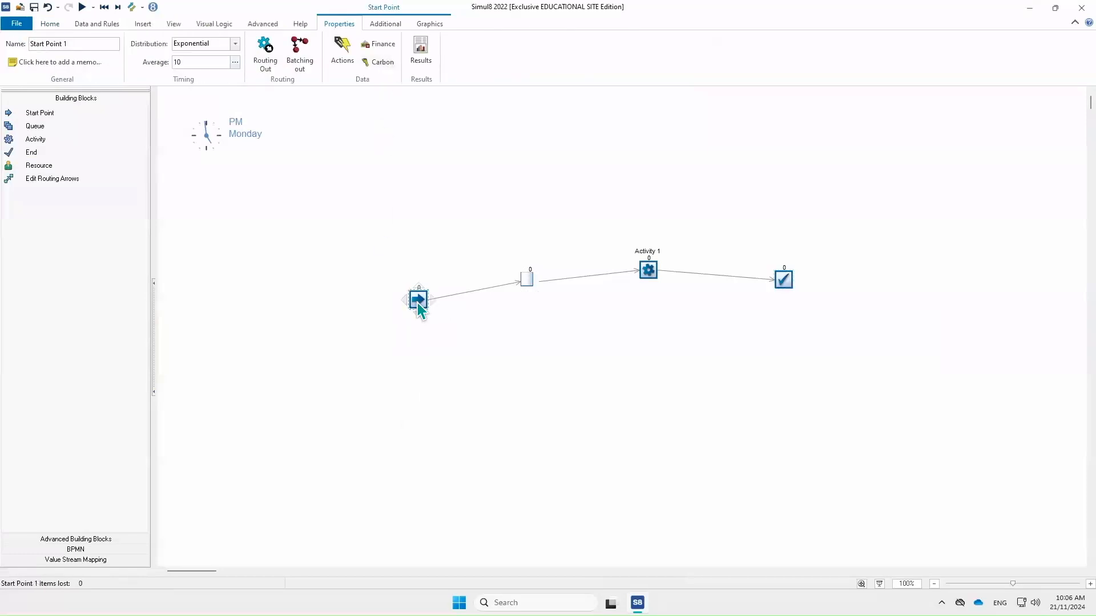
pyautogui.click(437, 25)
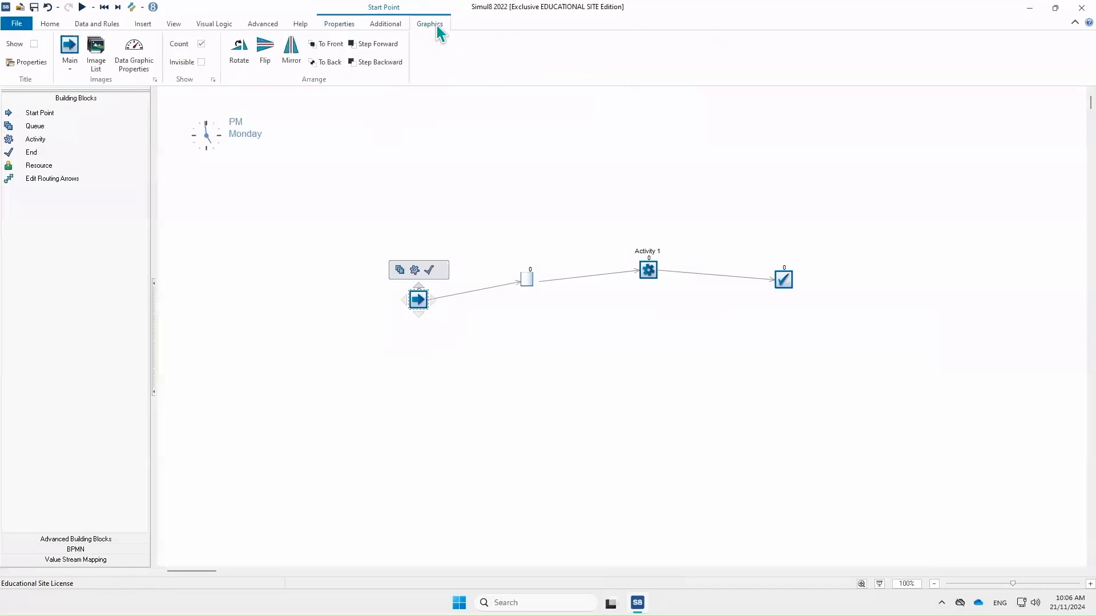
pyautogui.click(33, 44)
pyautogui.click(526, 278)
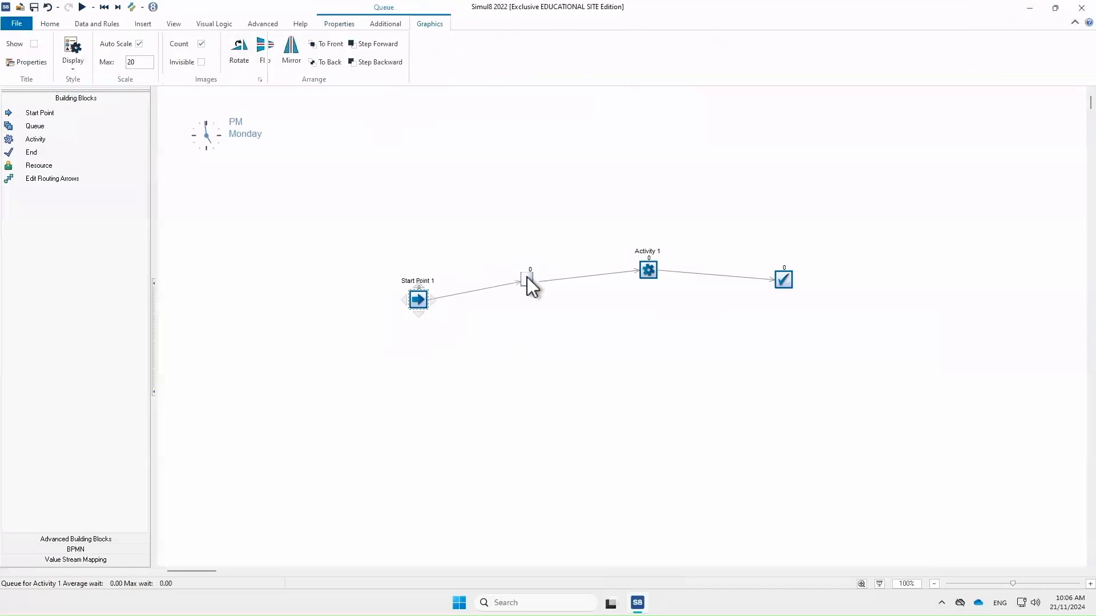
pyautogui.click(34, 44)
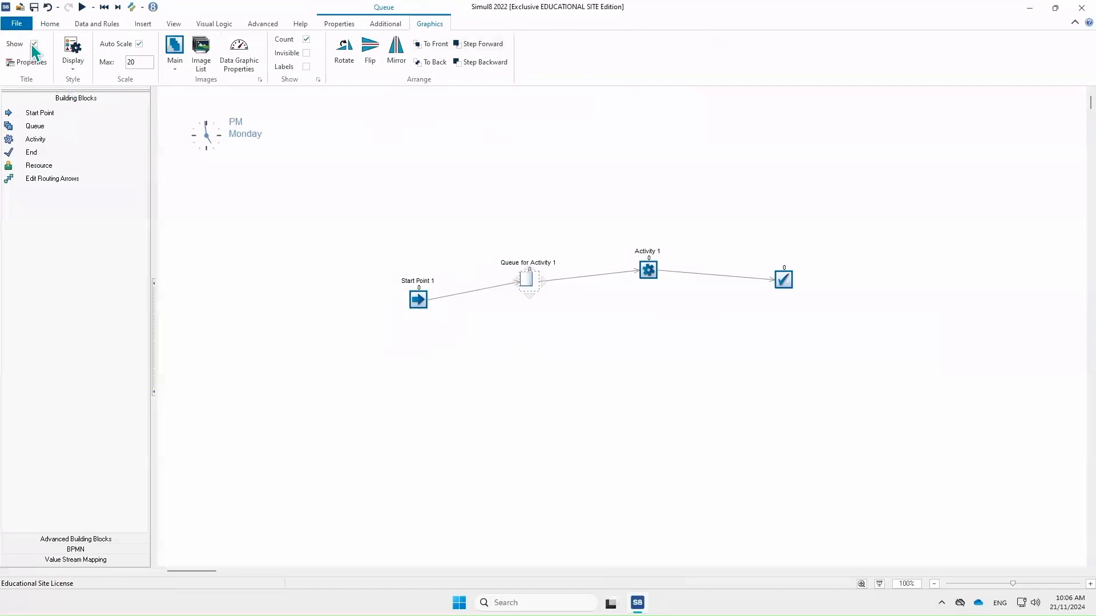
pyautogui.click(784, 283)
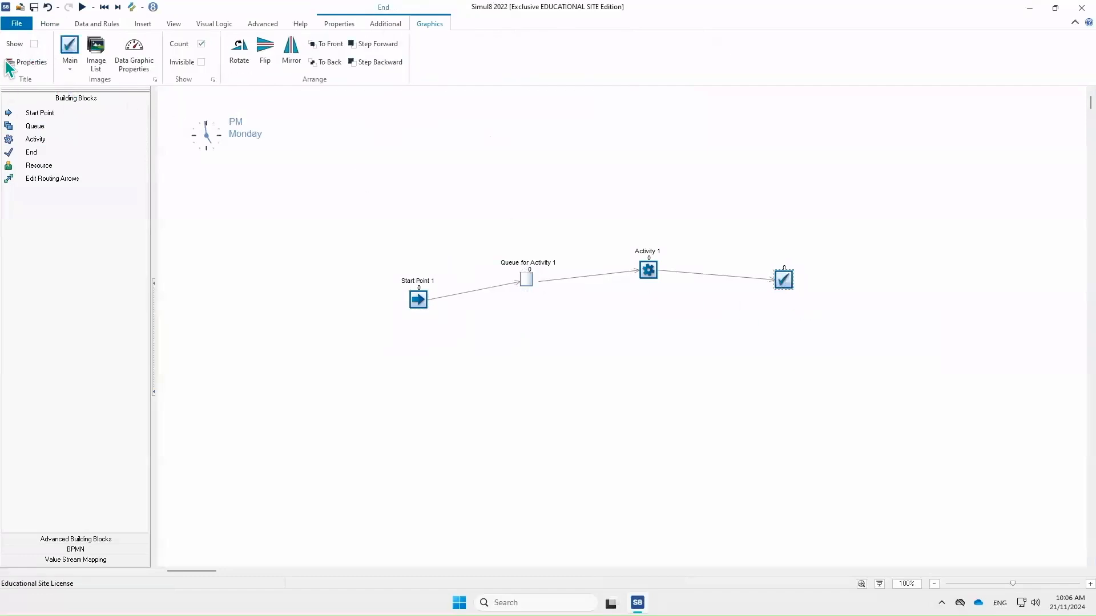
pyautogui.click(34, 44)
# - Stagger the layout by moving the queue well above the start point, Activity 1 slightly lower and End 1 higher
pyautogui.moveTo(522, 284); pyautogui.dragTo(553, 198)
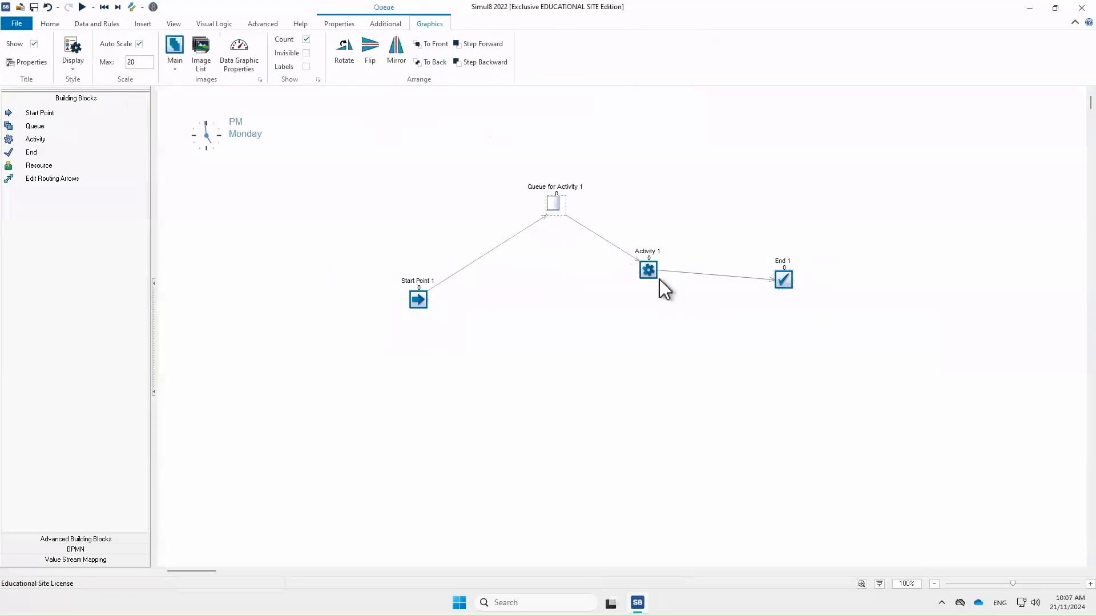
pyautogui.moveTo(787, 289); pyautogui.dragTo(816, 232)
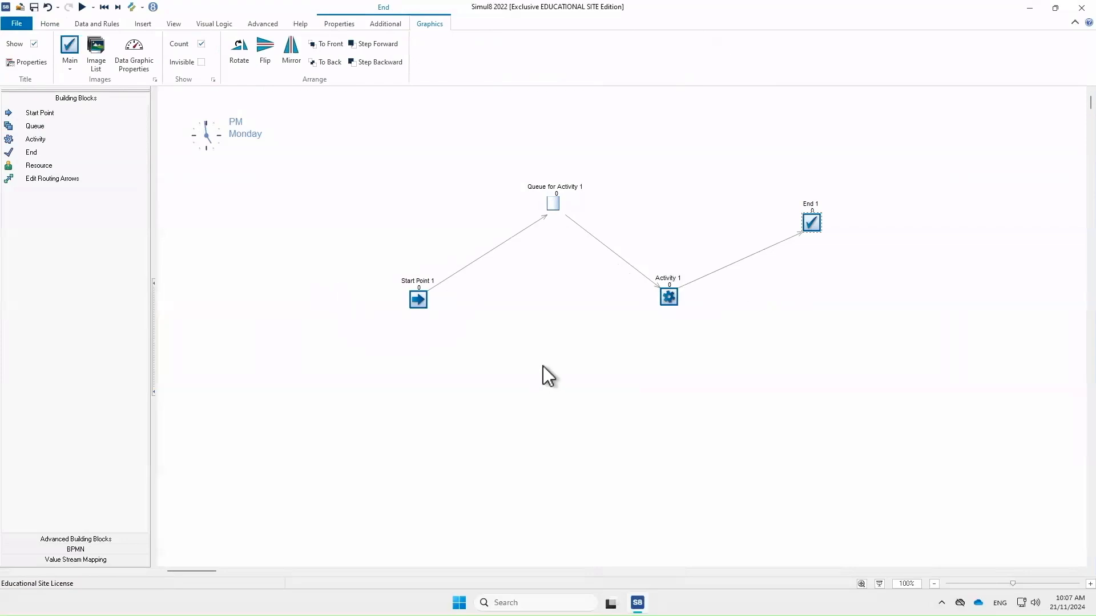
# - Run the one-day simulation and check the average and maximum waiting times of the queue for Activity 1
pyautogui.click(82, 8)
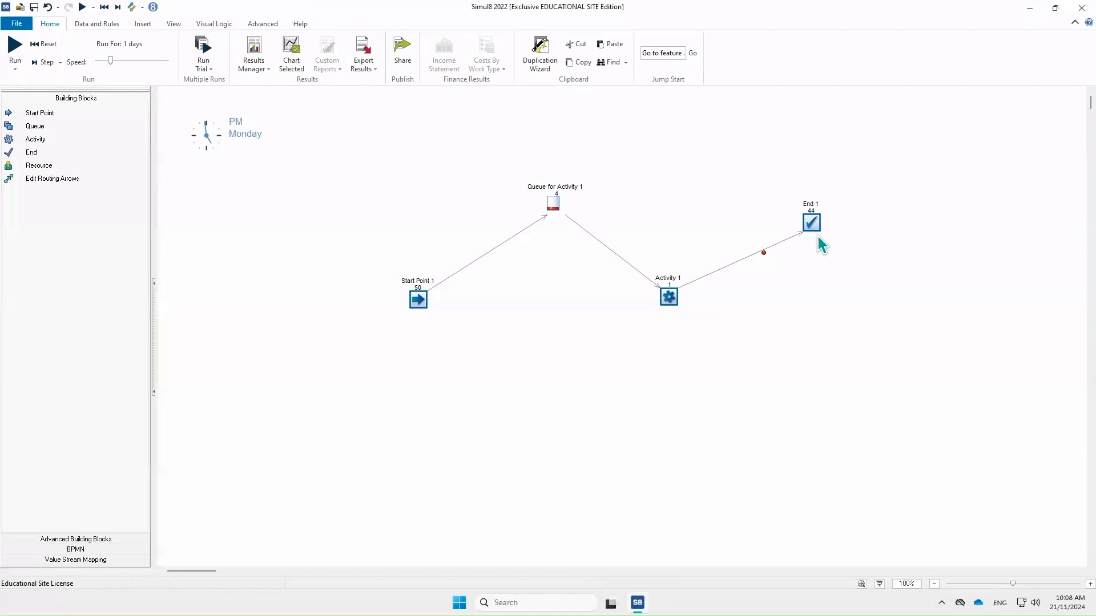
pyautogui.moveTo(556, 207)
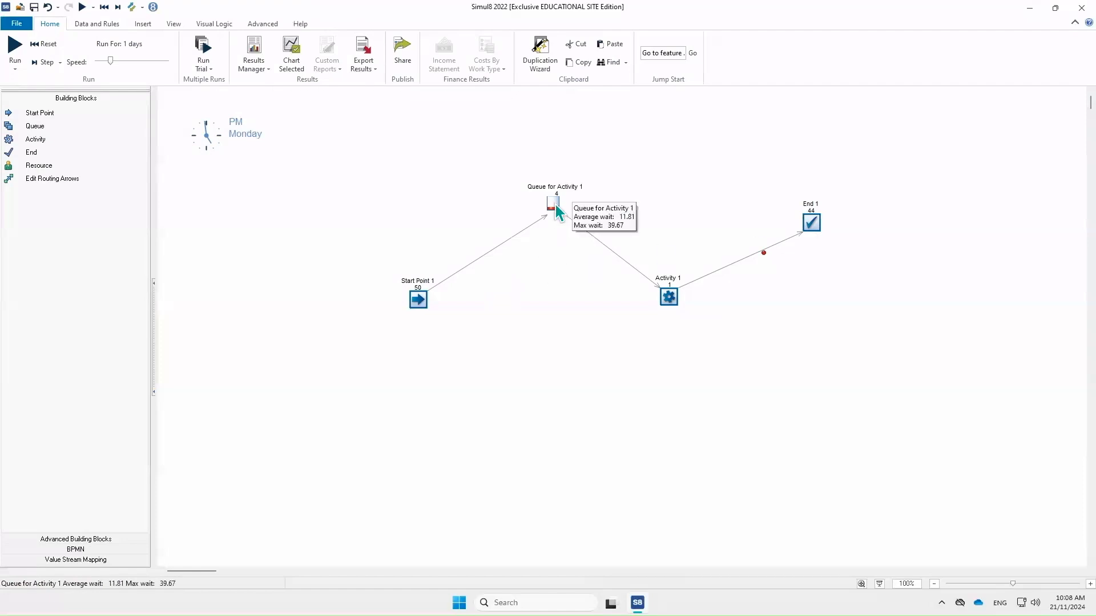
# - Review the full results of the queue for Activity 1, including its contents and queuing times
pyautogui.click(555, 207)
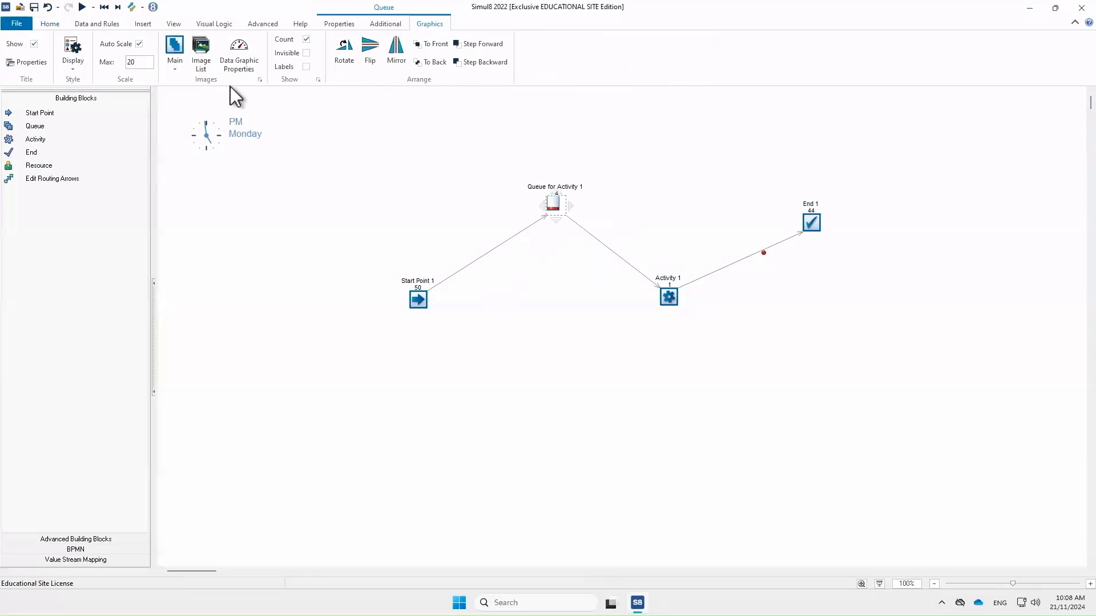
pyautogui.click(352, 23)
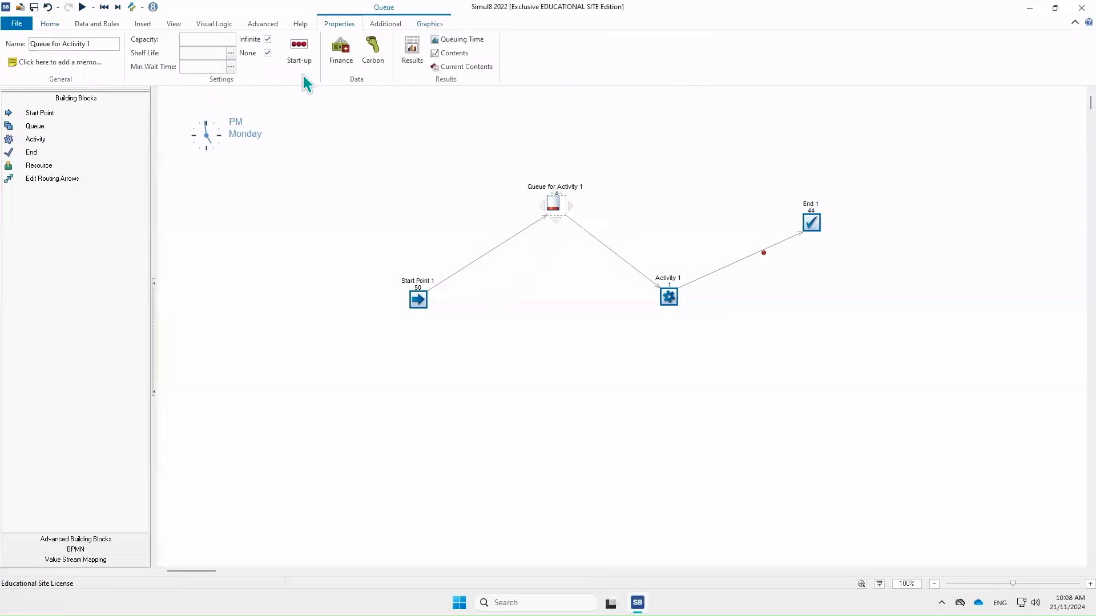
pyautogui.click(412, 54)
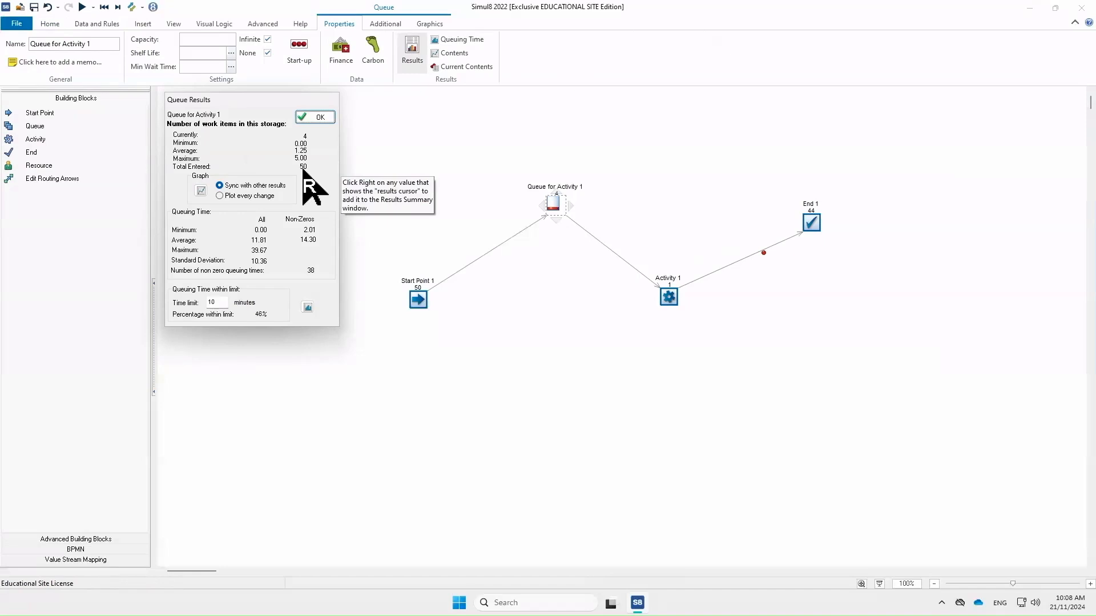
pyautogui.click(317, 117)
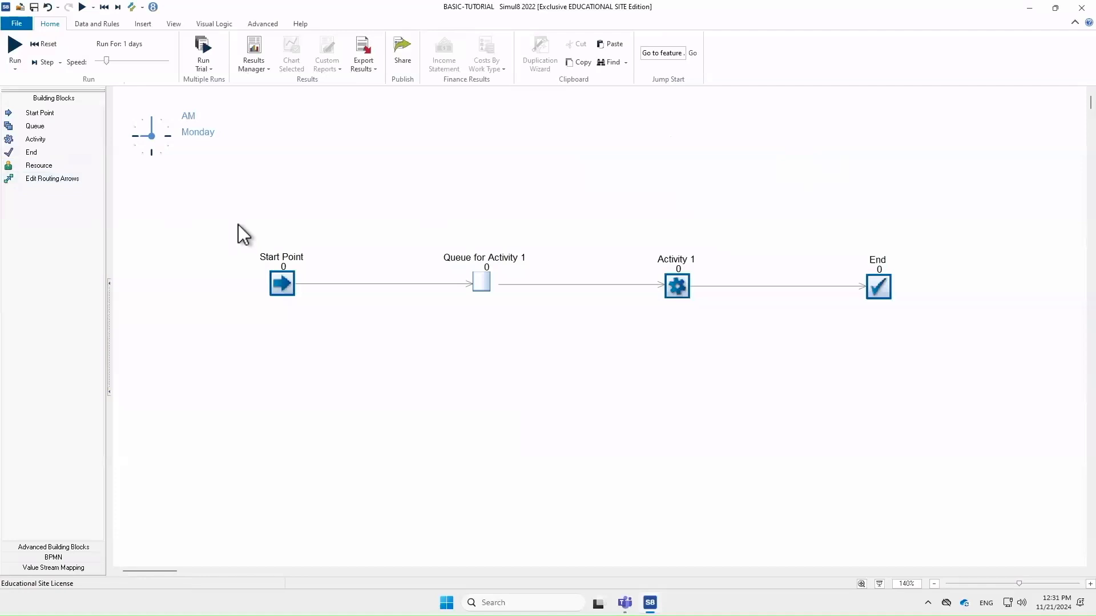
# - Add a resource above the process line, name it Doctor and set its available number to 4
pyautogui.click(52, 176)
pyautogui.click(54, 166)
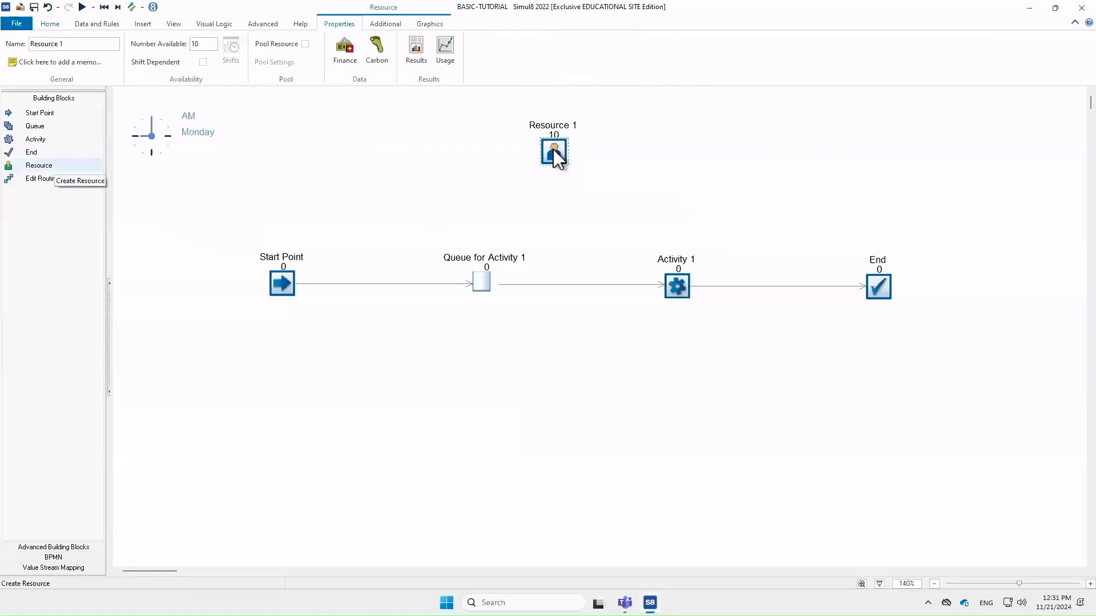
pyautogui.doubleClick(553, 149)
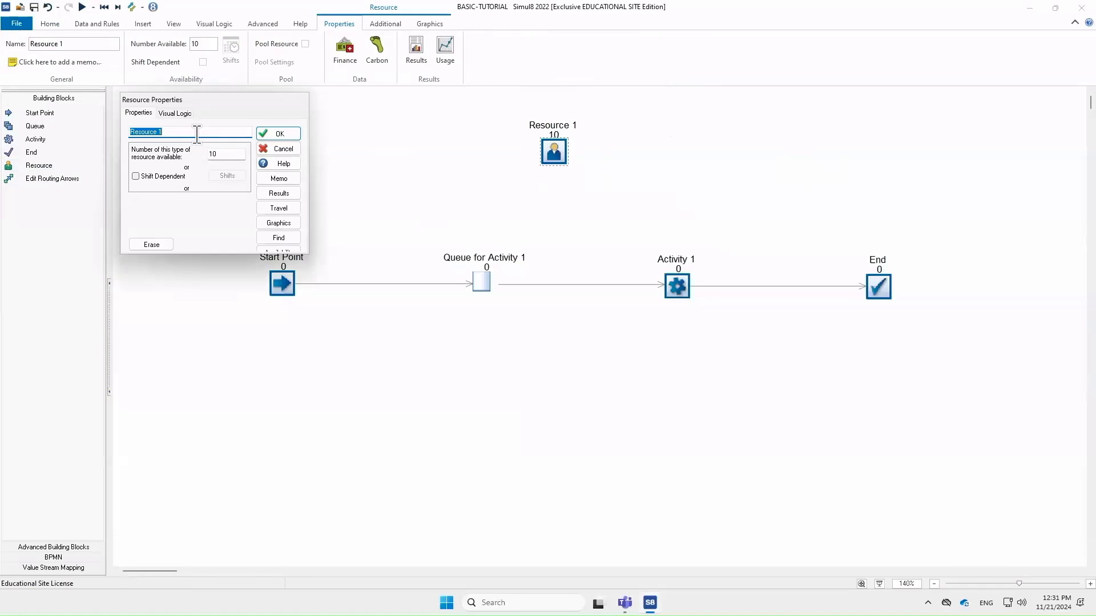
pyautogui.write('Doctor')
pyautogui.click(224, 153)
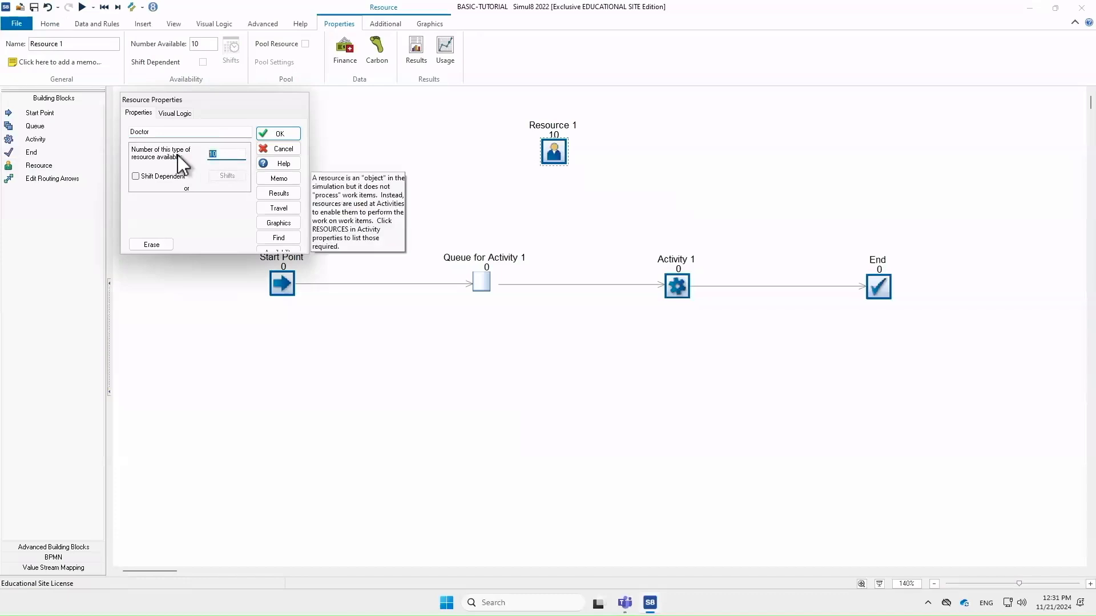
pyautogui.write('4')
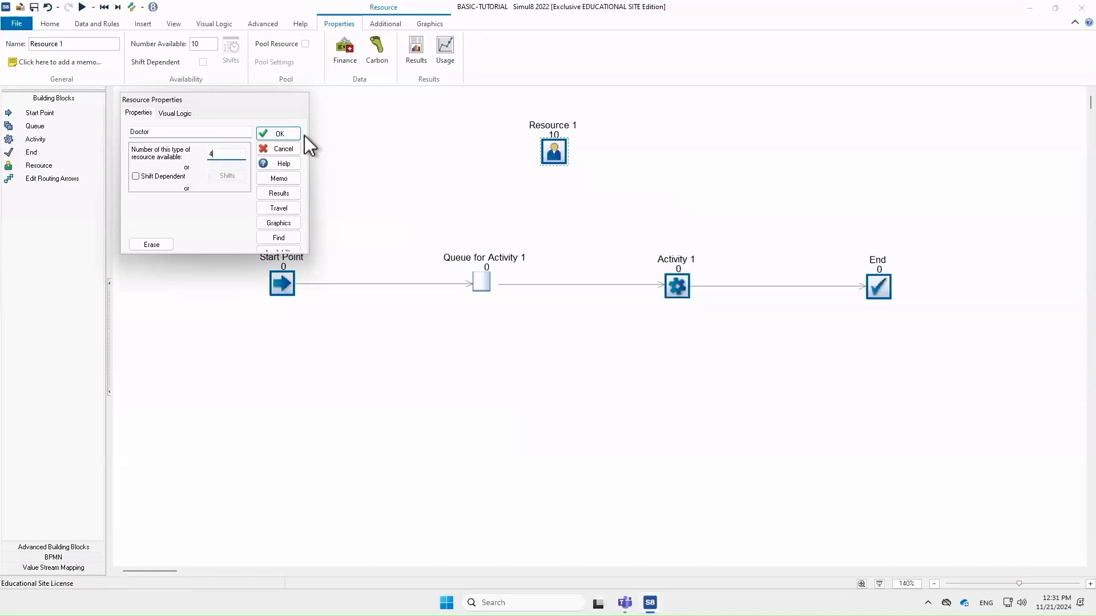
pyautogui.click(286, 136)
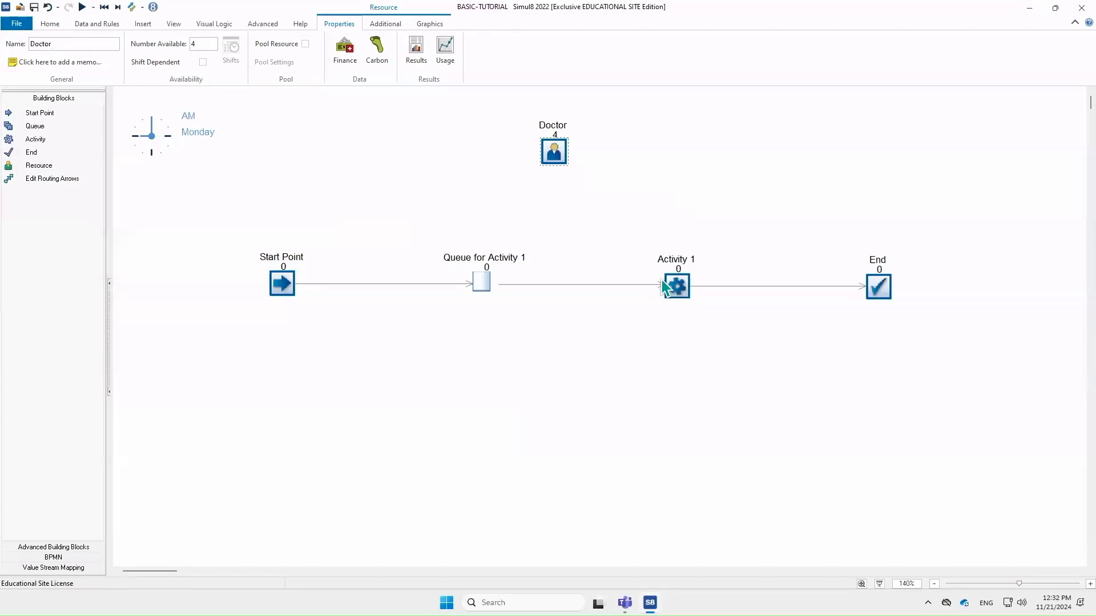
# - Rename Activity 1 as Appointment
pyautogui.doubleClick(677, 287)
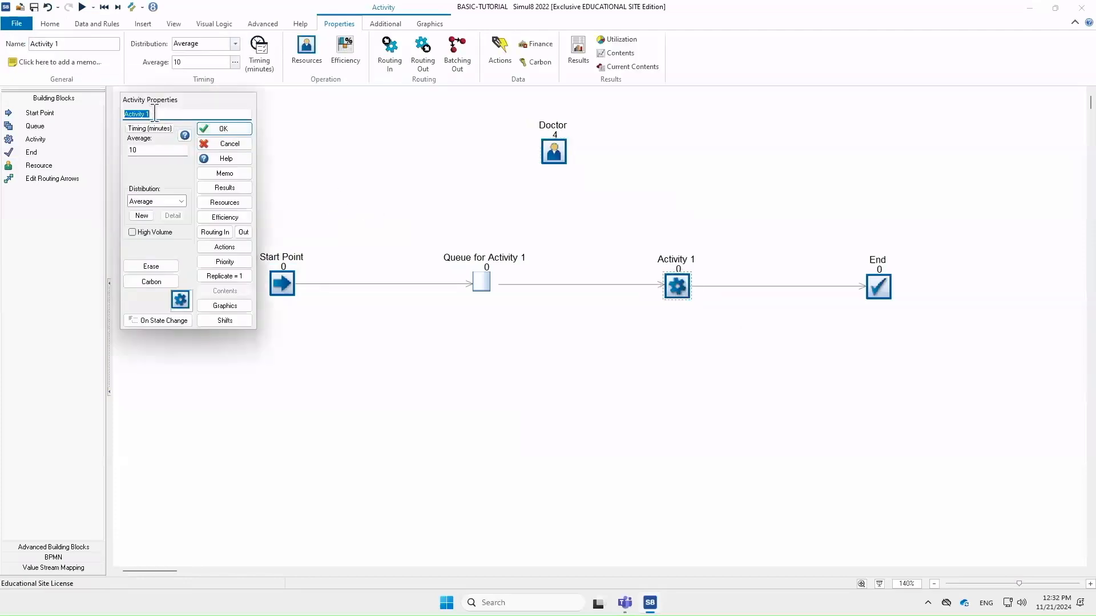
pyautogui.write('Appointment')
pyautogui.click(222, 129)
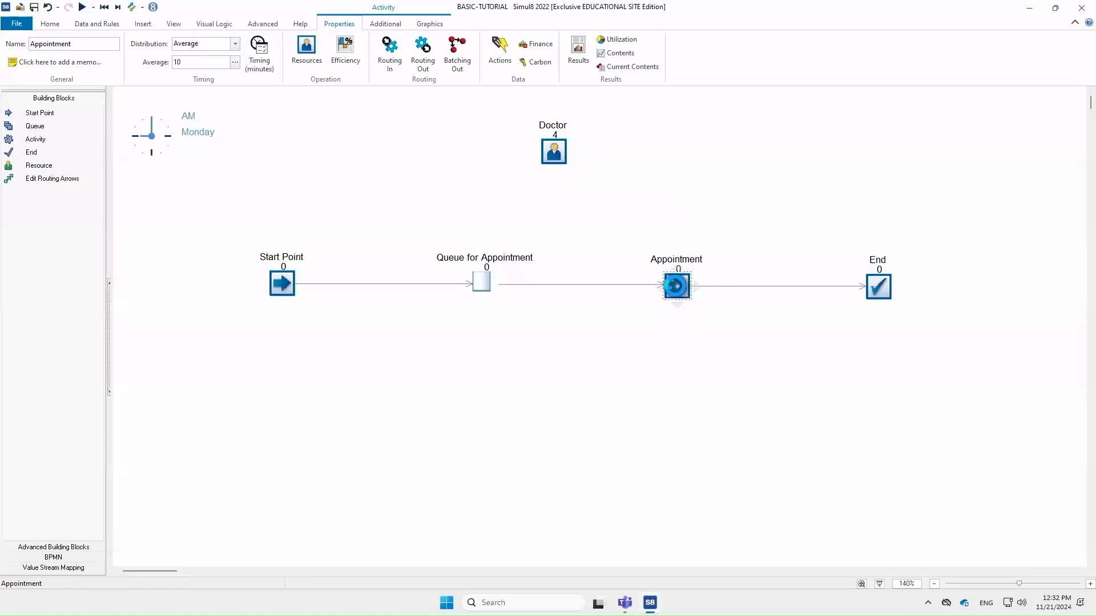
# - Assign the Doctor resource as a requirement of the Appointment activity
pyautogui.doubleClick(677, 285)
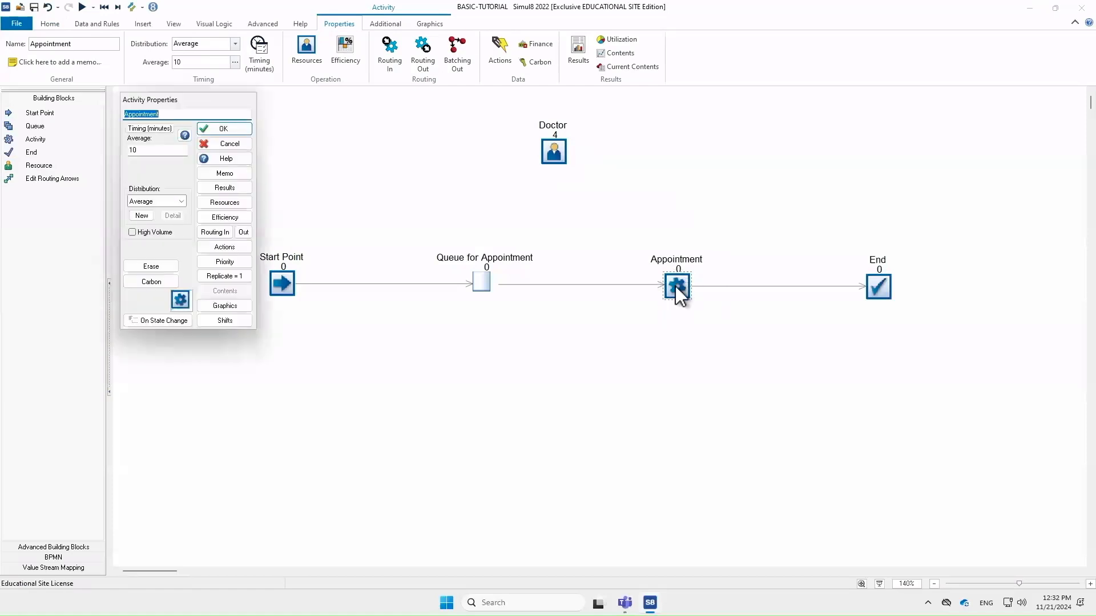
pyautogui.click(229, 203)
pyautogui.click(154, 193)
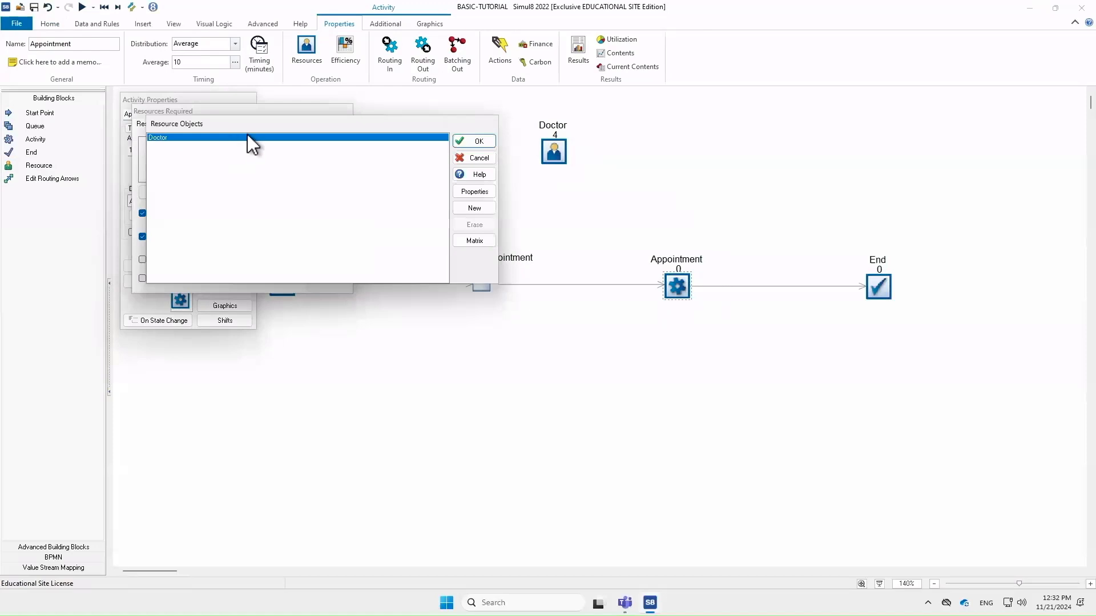
pyautogui.click(476, 142)
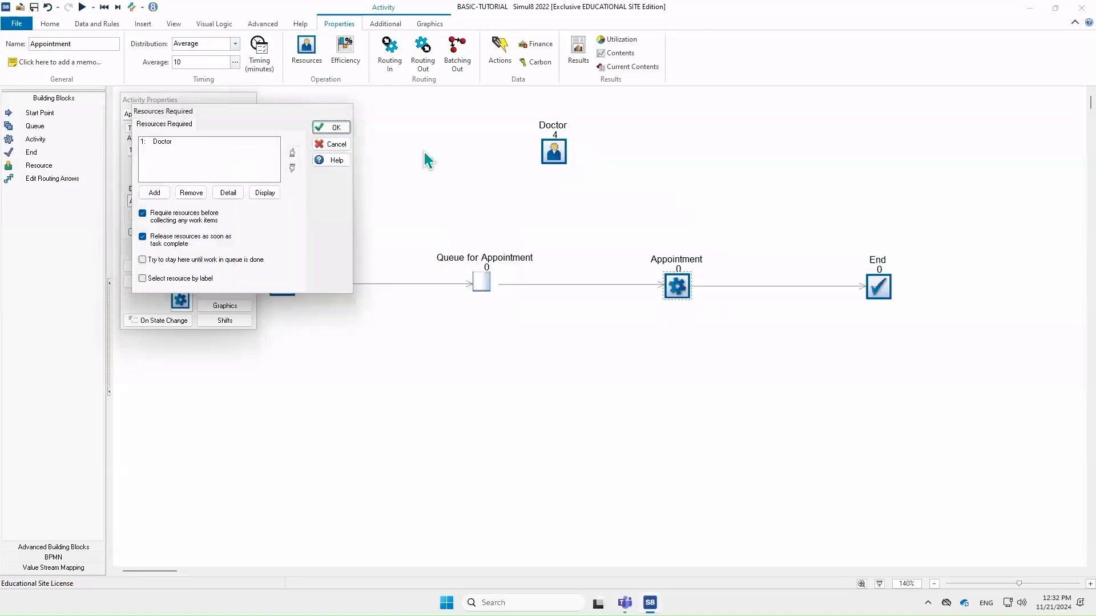
pyautogui.click(341, 130)
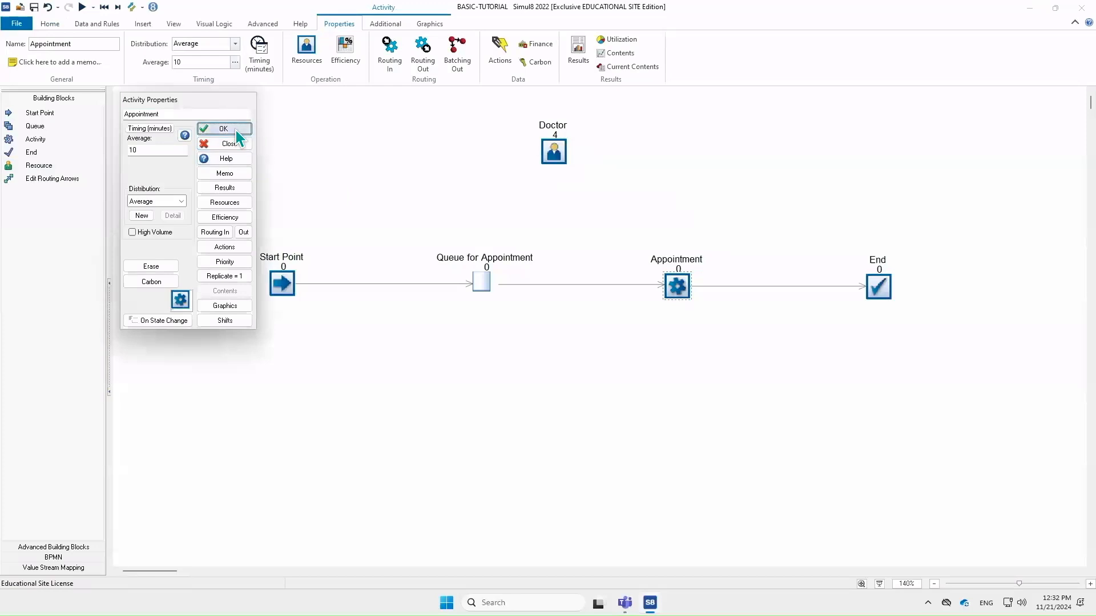
pyautogui.click(214, 128)
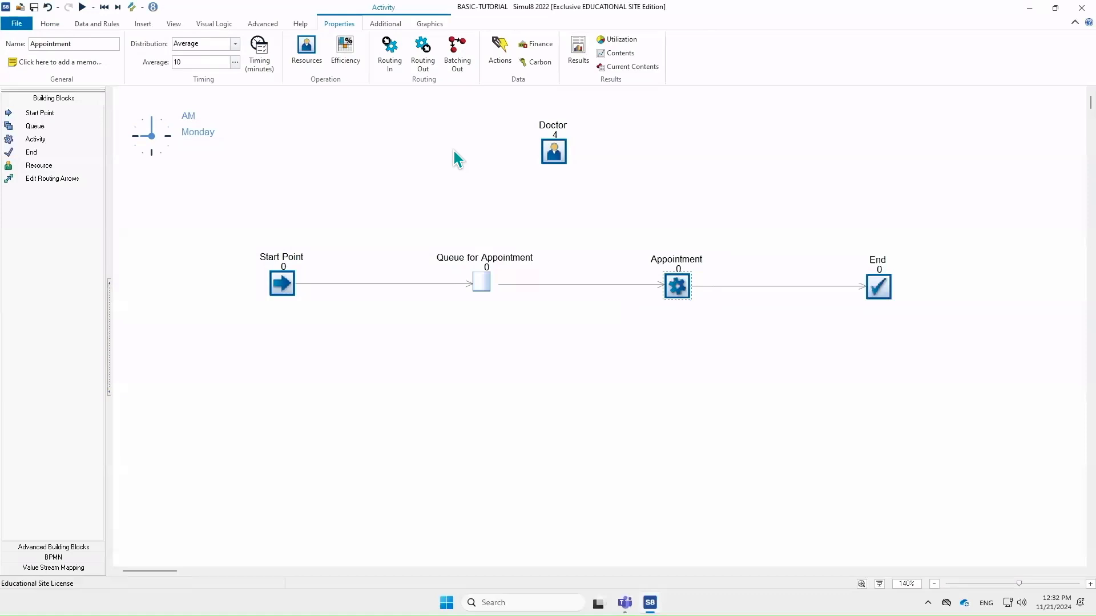
pyautogui.click(569, 151)
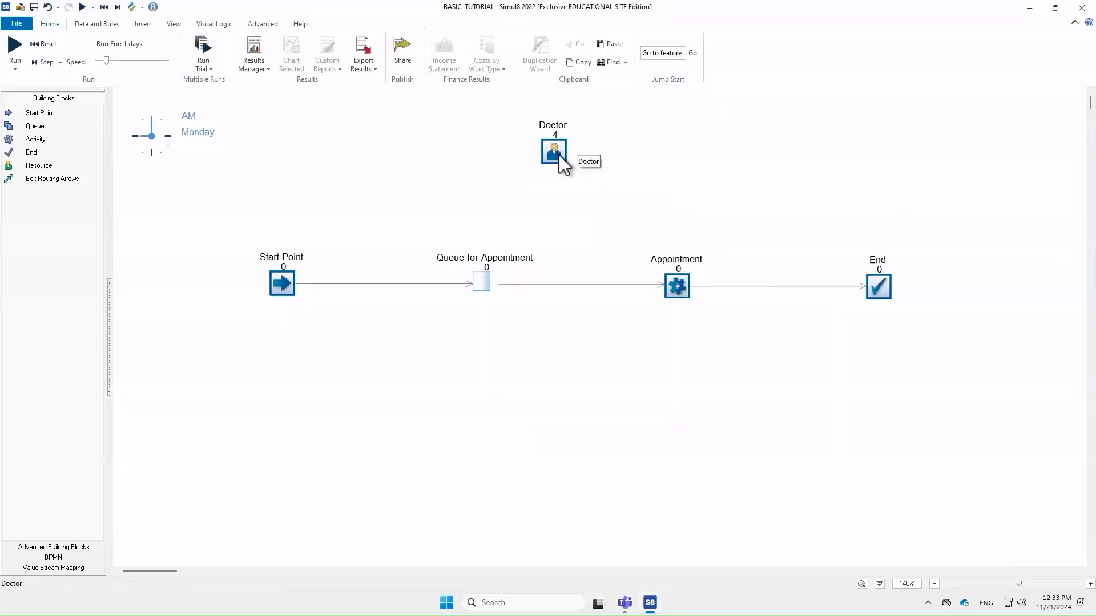
pyautogui.click(558, 155)
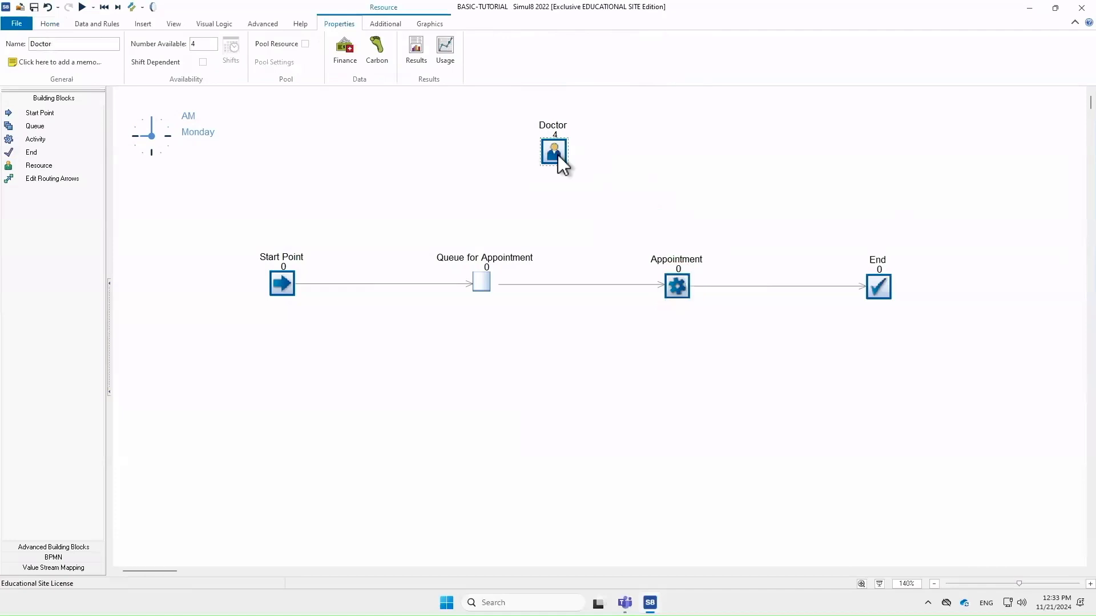
pyautogui.click(557, 155)
pyautogui.click(557, 155)
pyautogui.click(547, 143)
pyautogui.click(547, 147)
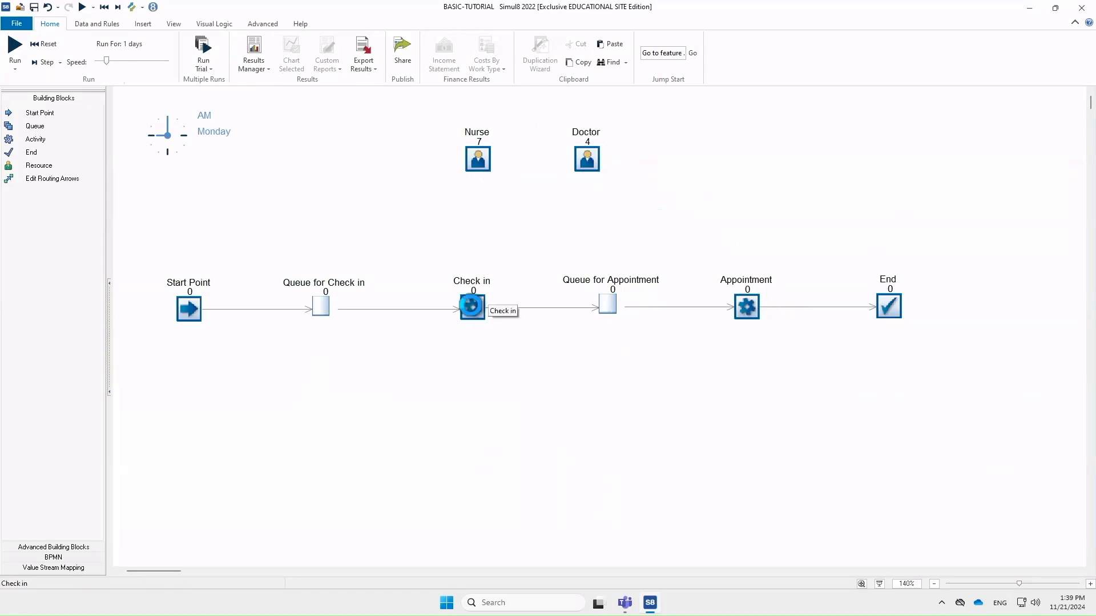
# - Add the Nurse resource to the resources required by the Check in activity
pyautogui.click(472, 308)
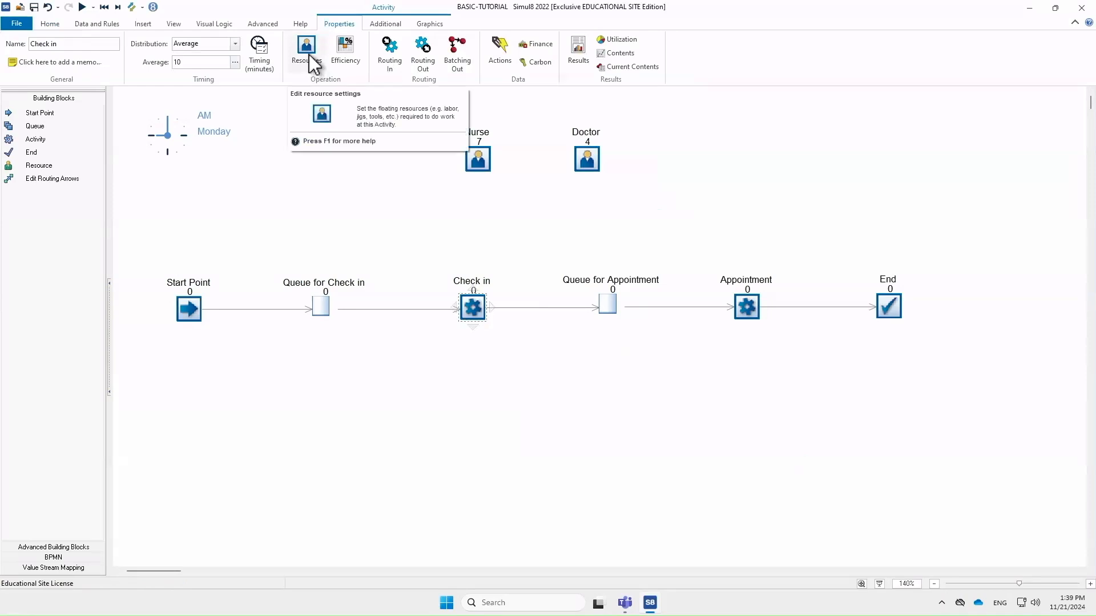
pyautogui.click(310, 54)
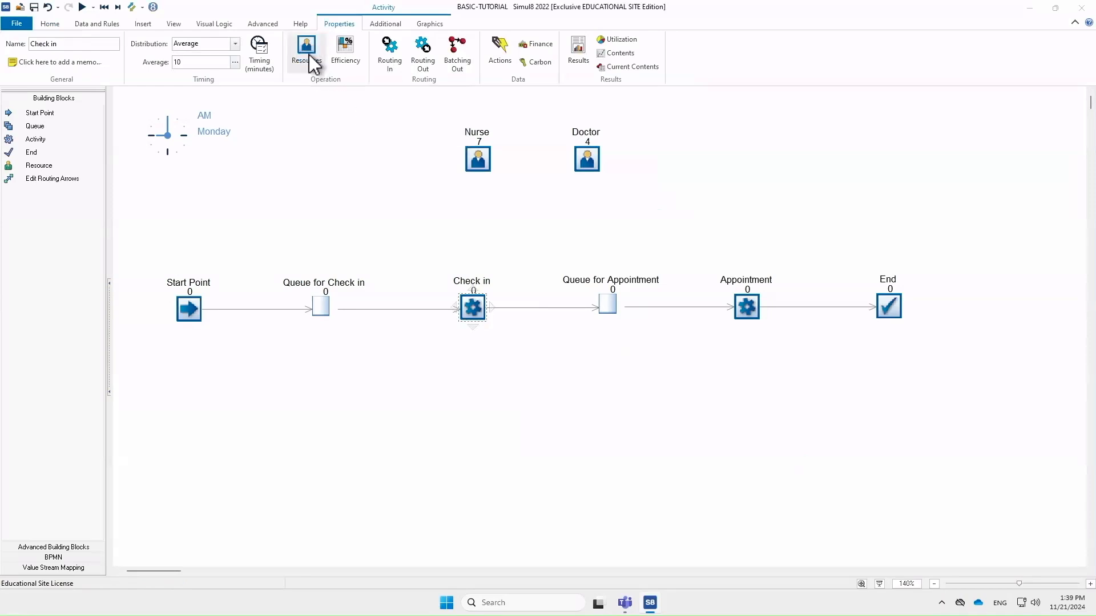
pyautogui.click(142, 182)
pyautogui.click(150, 134)
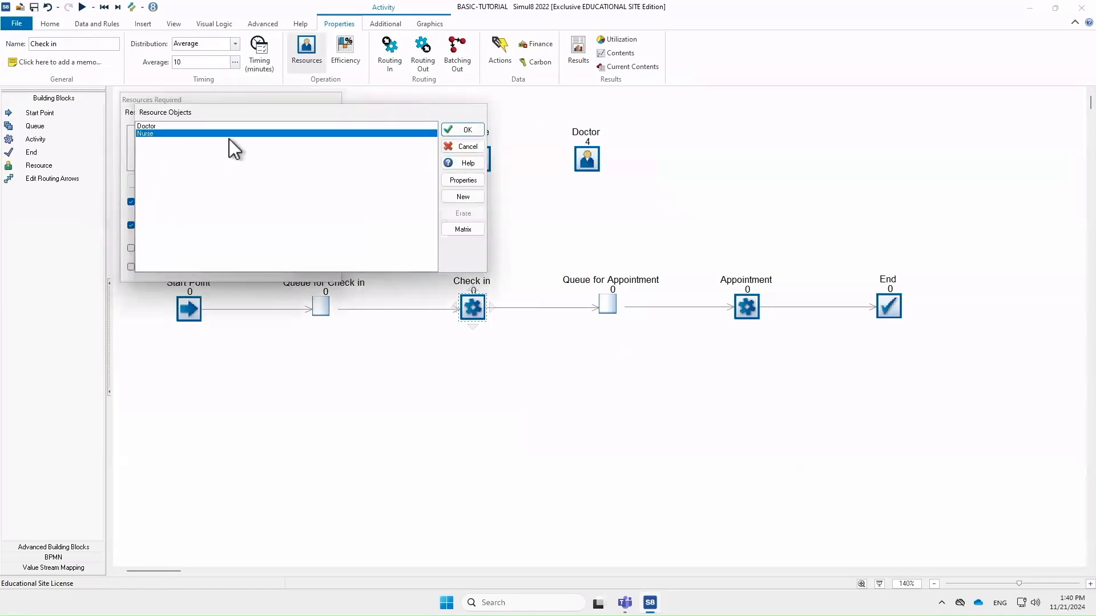
pyautogui.click(461, 133)
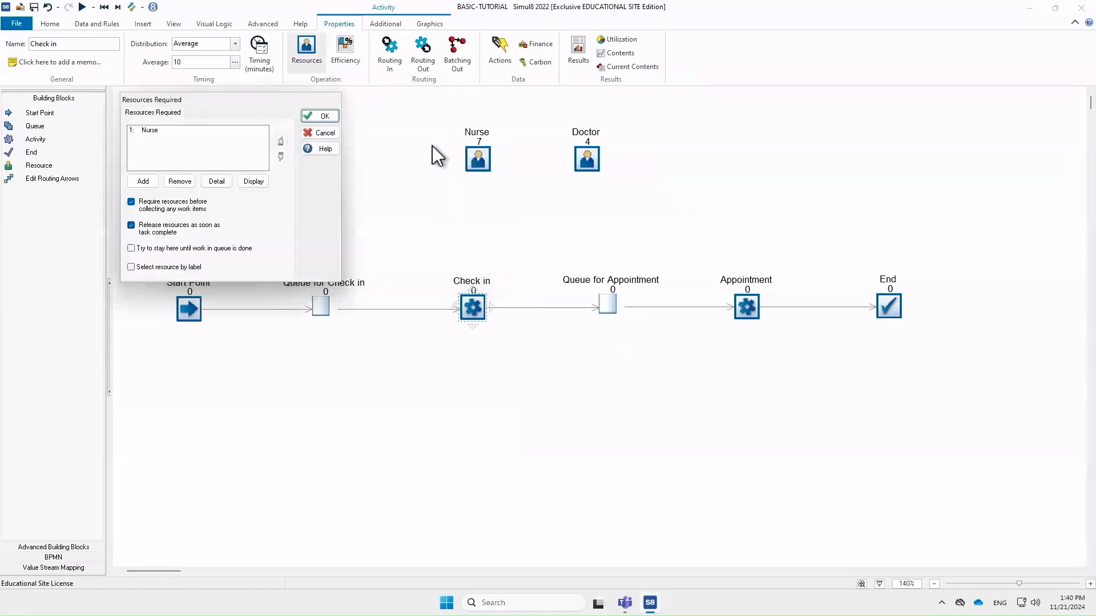
# - Set the Nurse requirement at Check in to "Require here, but do not Release the Resource"
pyautogui.click(146, 131)
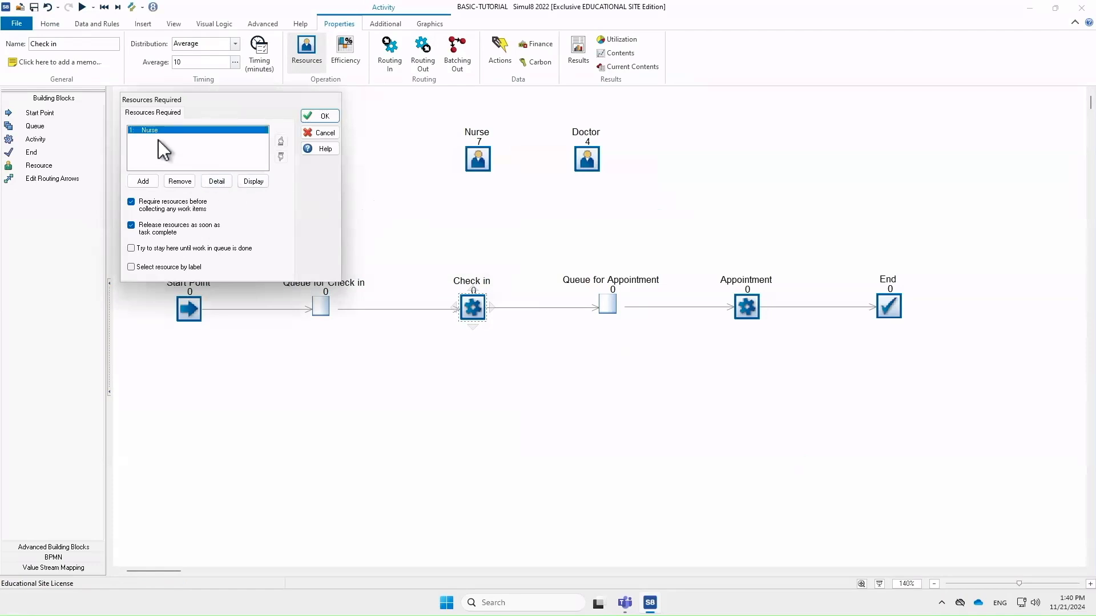
pyautogui.click(216, 181)
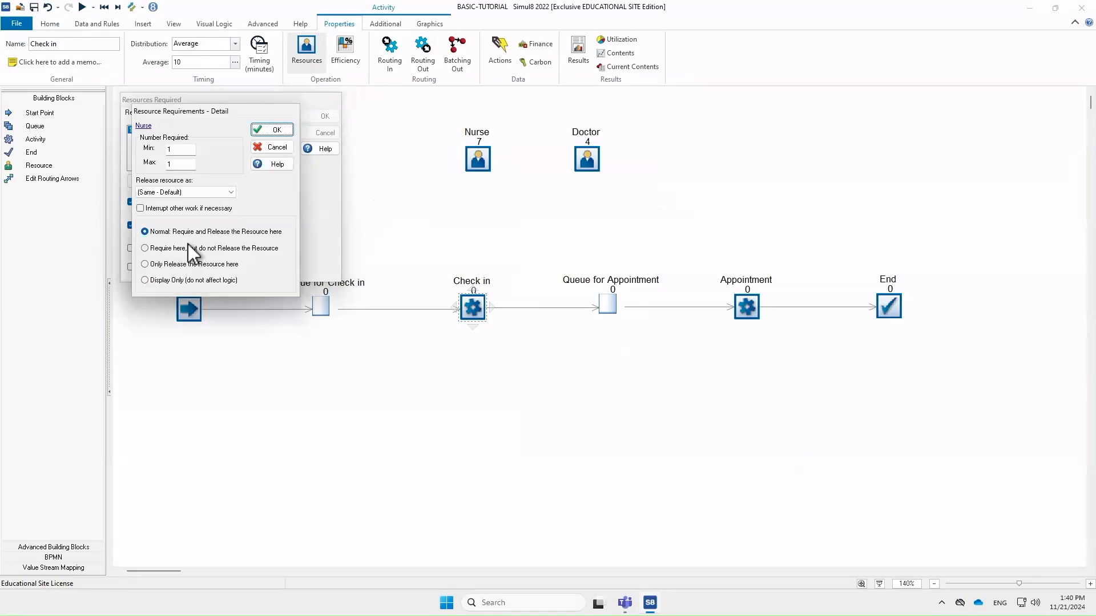
pyautogui.moveTo(188, 244)
pyautogui.moveTo(177, 225)
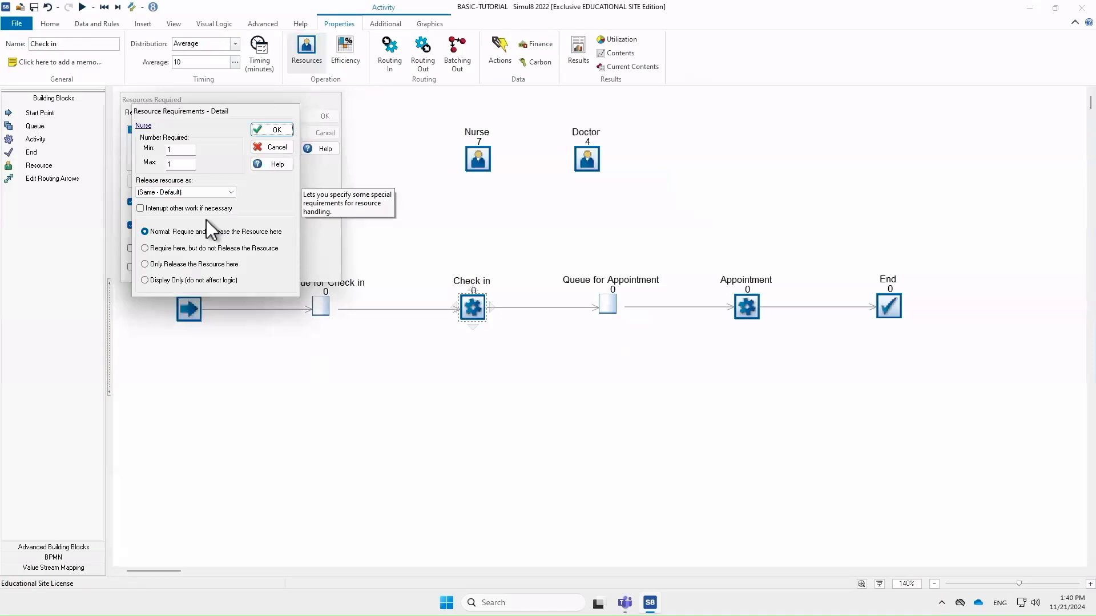
pyautogui.moveTo(150, 238)
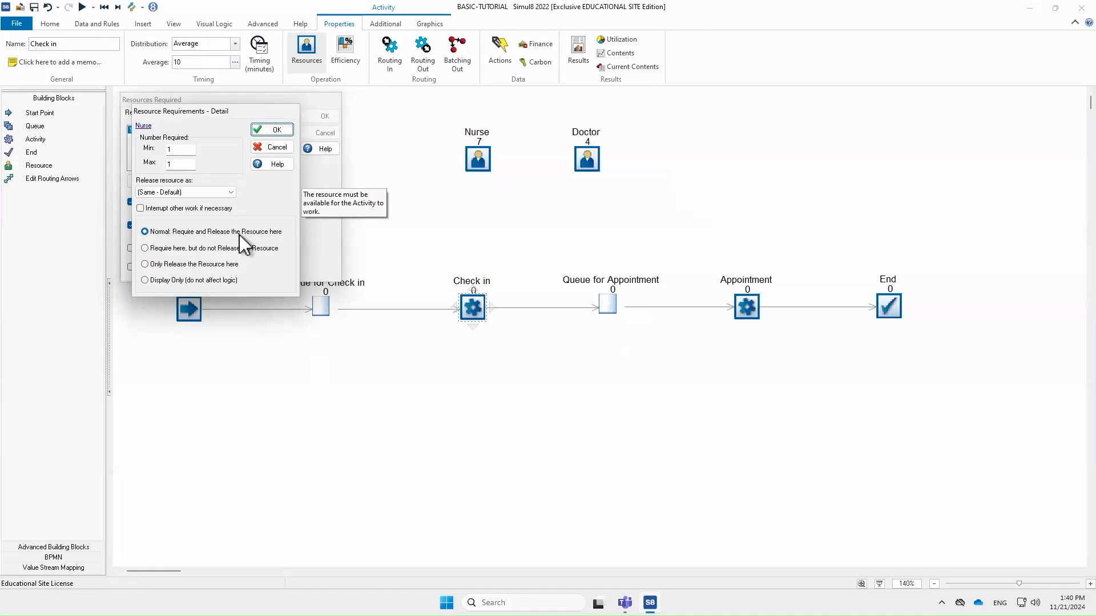
pyautogui.click(145, 249)
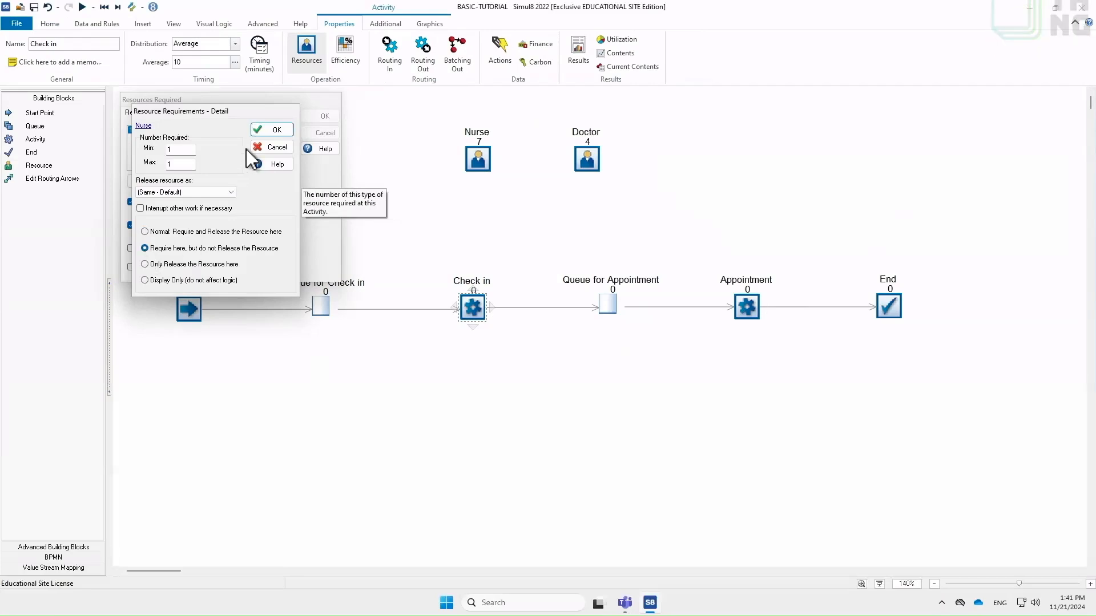
pyautogui.click(265, 132)
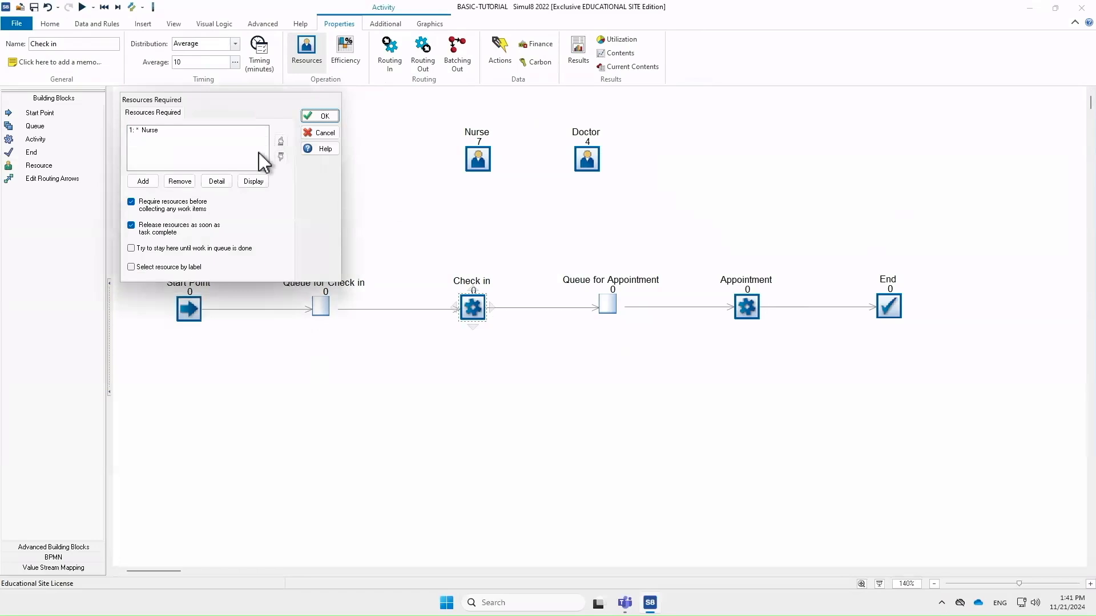
pyautogui.click(317, 117)
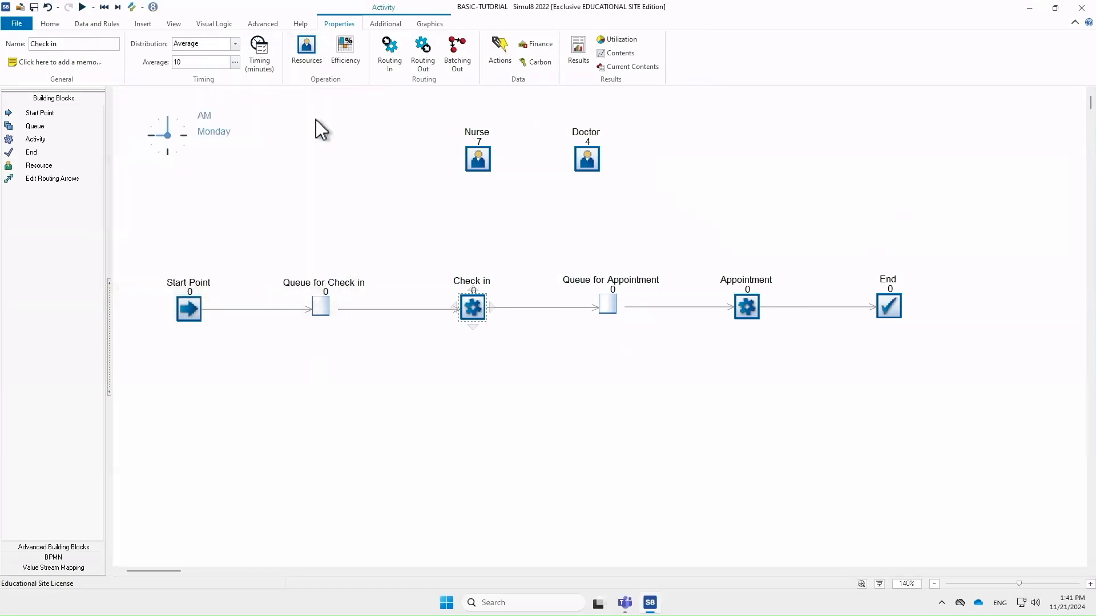
pyautogui.click(365, 198)
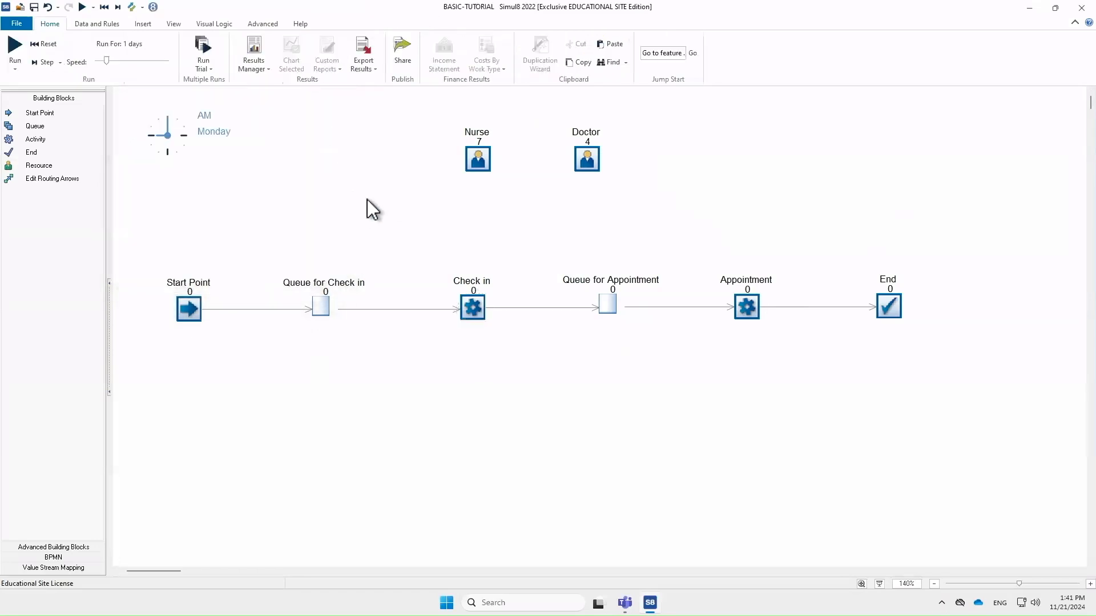
# - Add the Nurse resource to the resources required by the Appointment activity
pyautogui.click(748, 309)
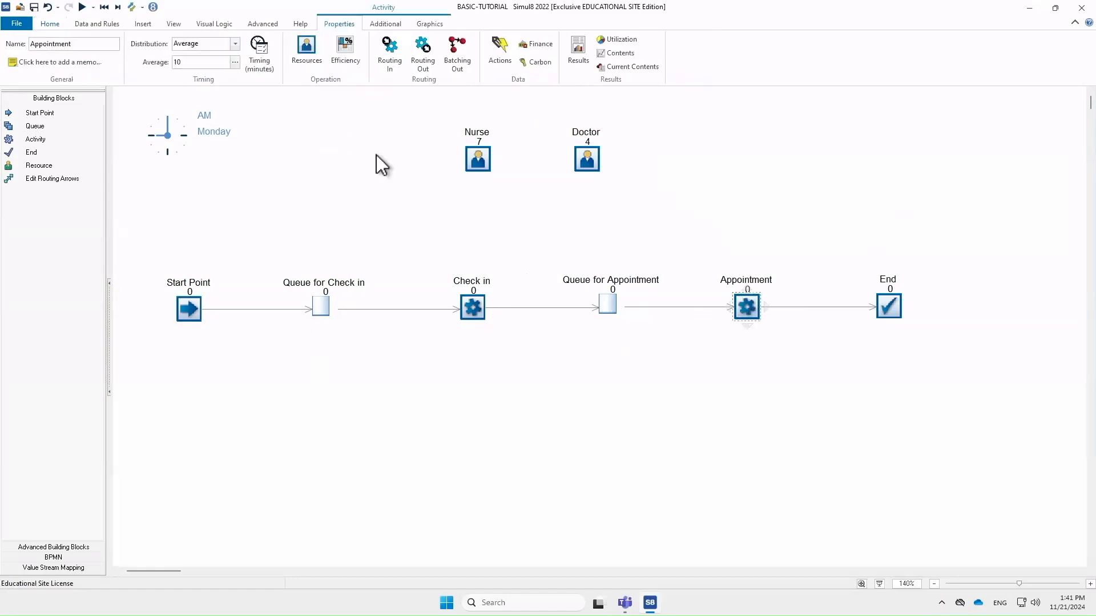
pyautogui.click(298, 51)
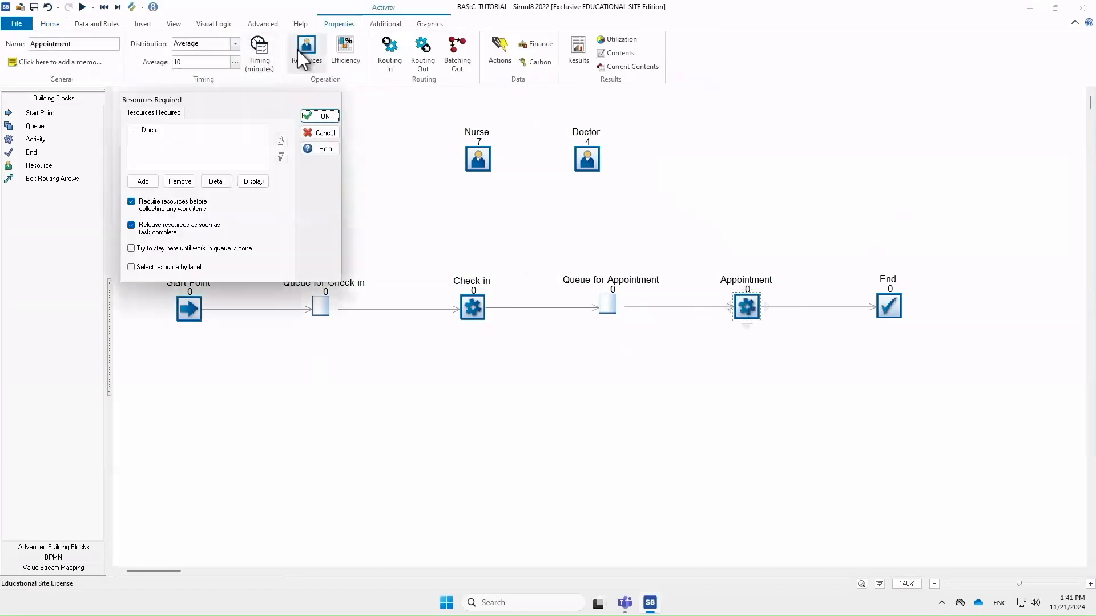
pyautogui.click(144, 182)
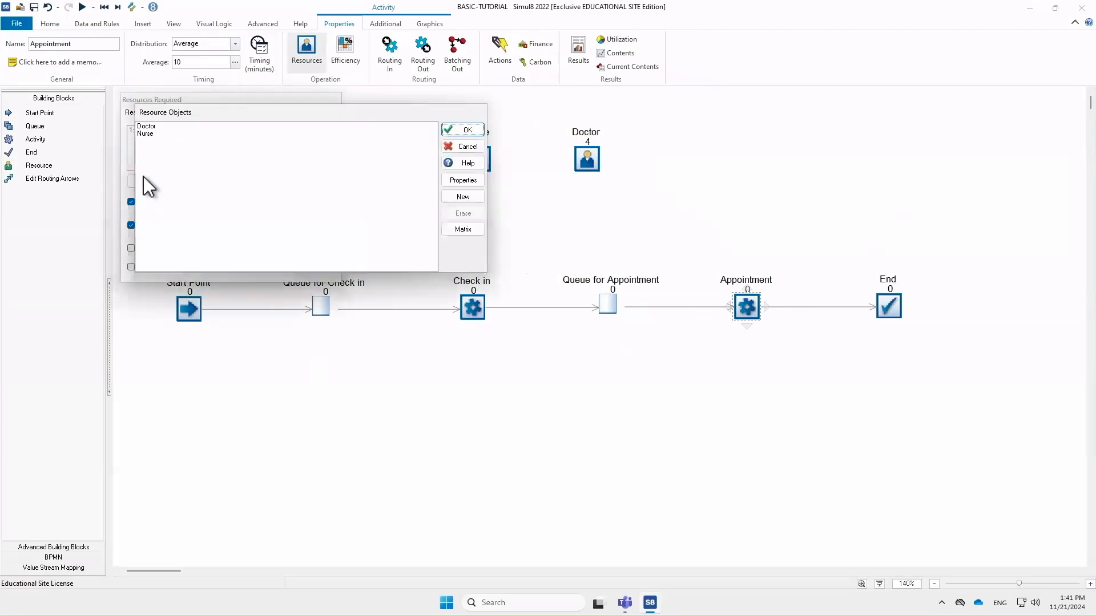
pyautogui.click(188, 134)
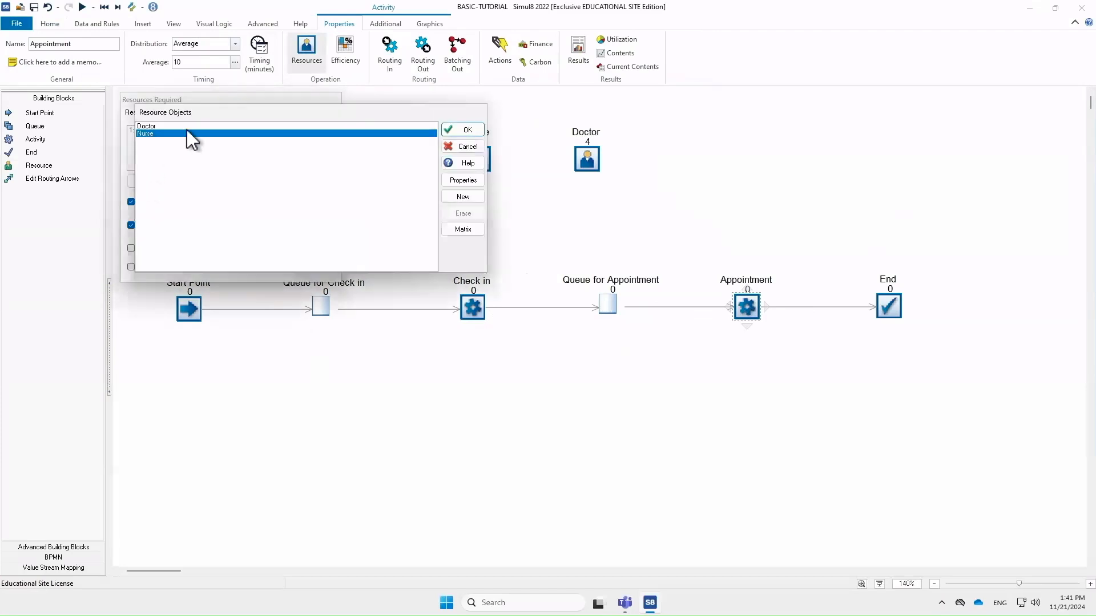
pyautogui.click(464, 130)
# - Set the Nurse requirement at Appointment to "Only Release the Resource here" and run the simulation
pyautogui.click(158, 138)
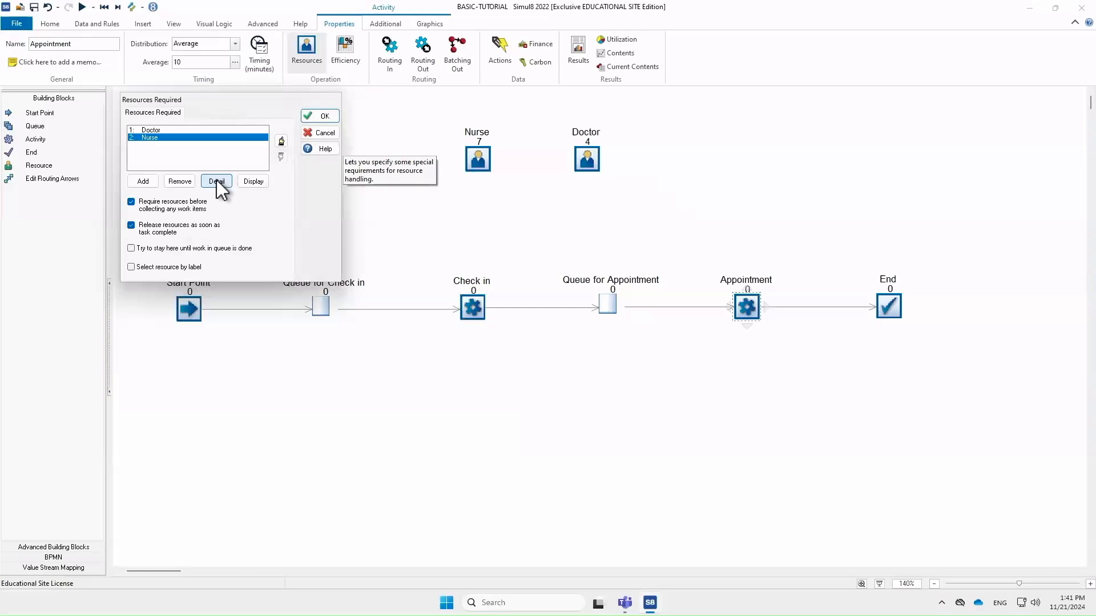
pyautogui.click(216, 181)
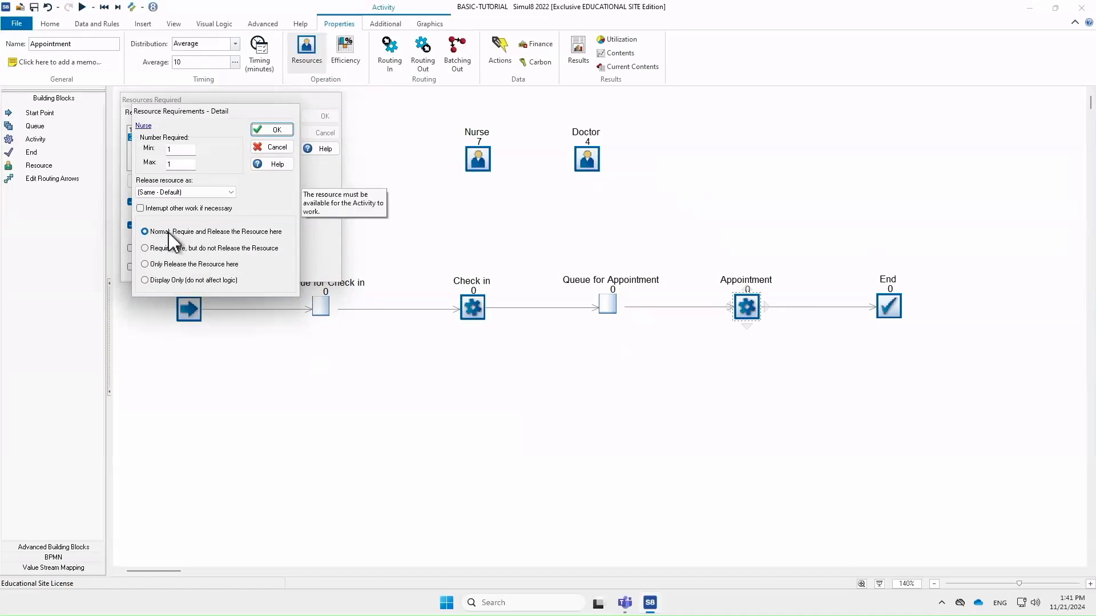
pyautogui.click(146, 265)
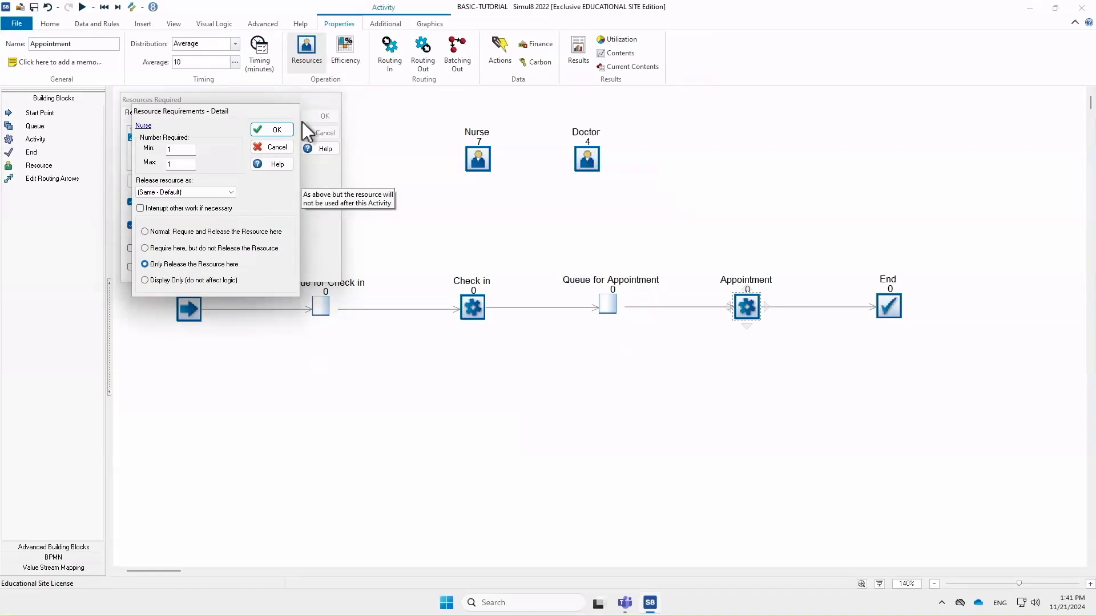
pyautogui.click(272, 129)
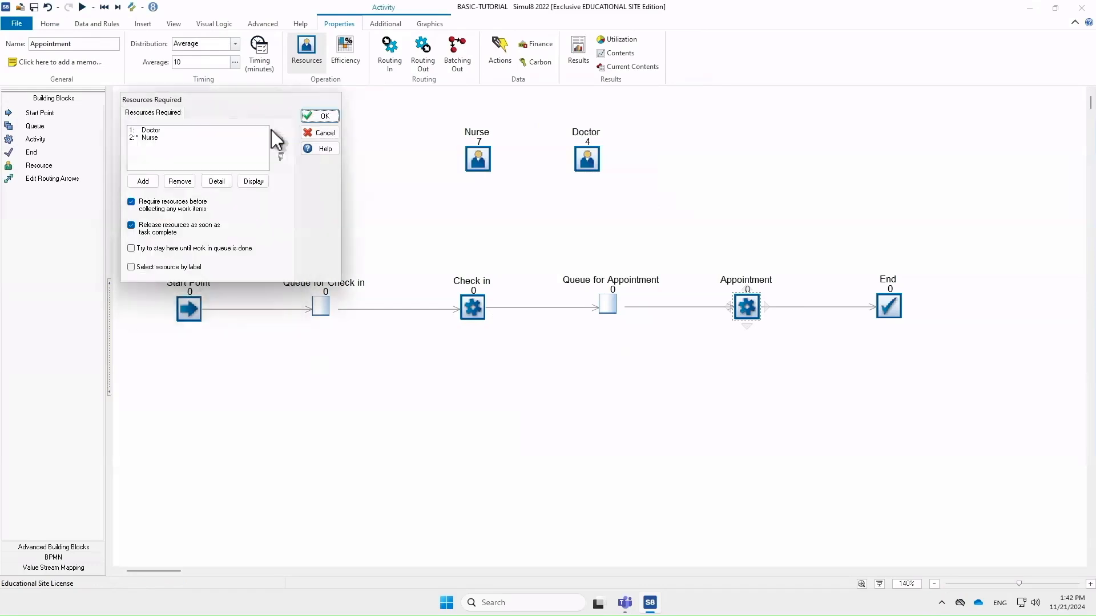
pyautogui.click(313, 117)
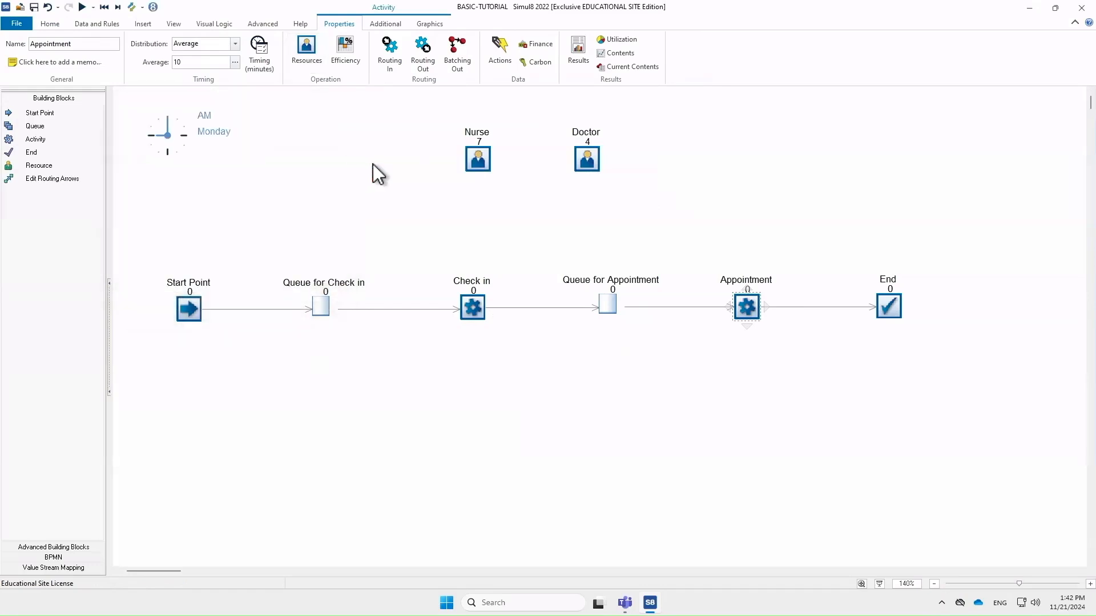
pyautogui.click(81, 8)
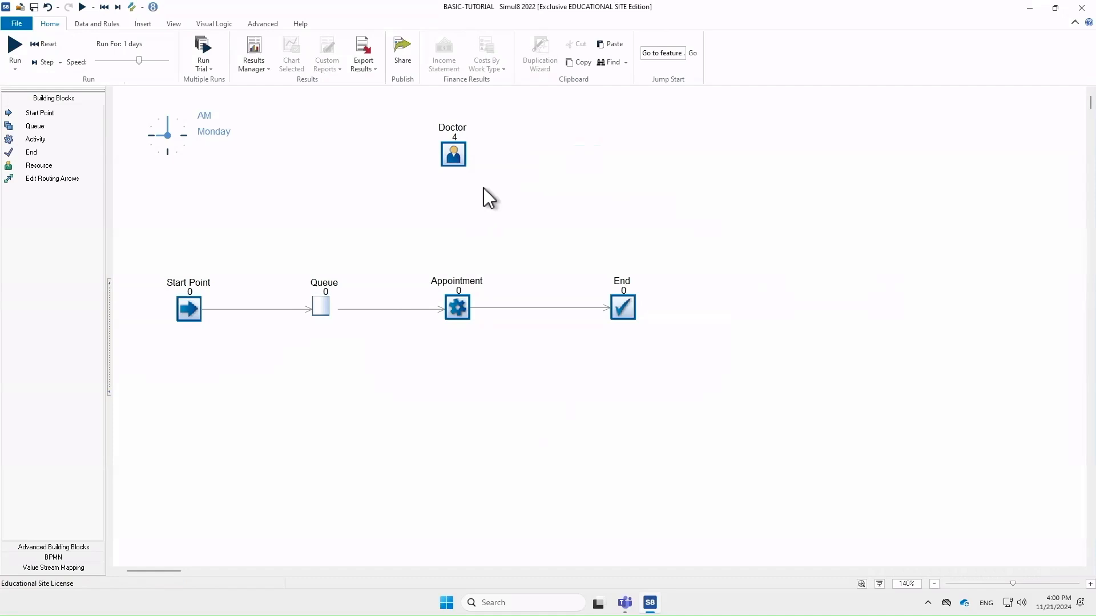
# - Make the Doctor resource shift dependent and create a new Day Shift work pattern from 09:00 to 13:00
pyautogui.doubleClick(457, 154)
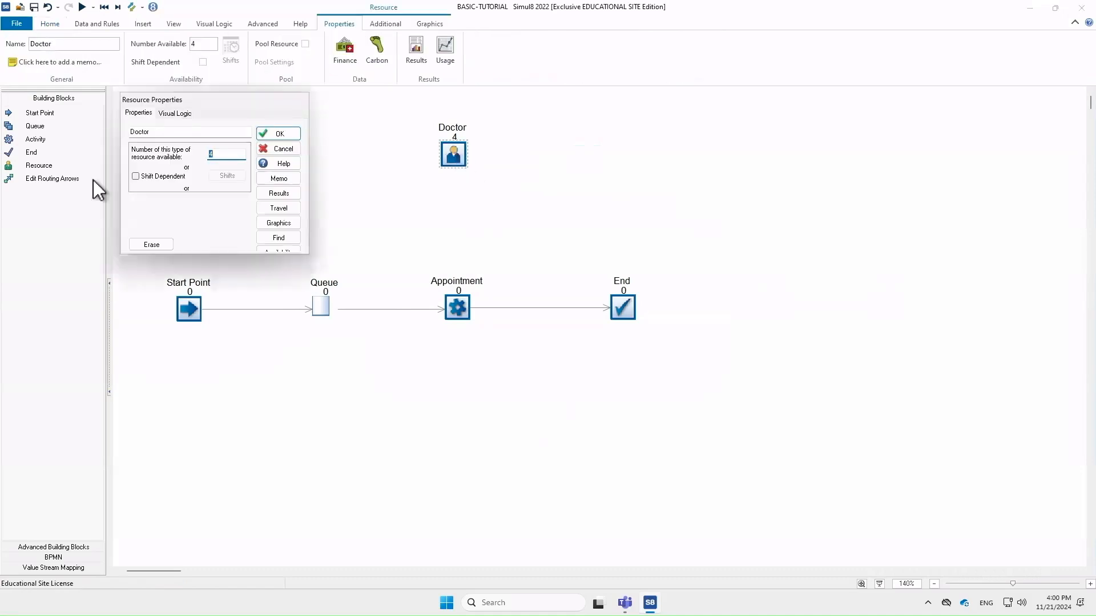
pyautogui.click(135, 177)
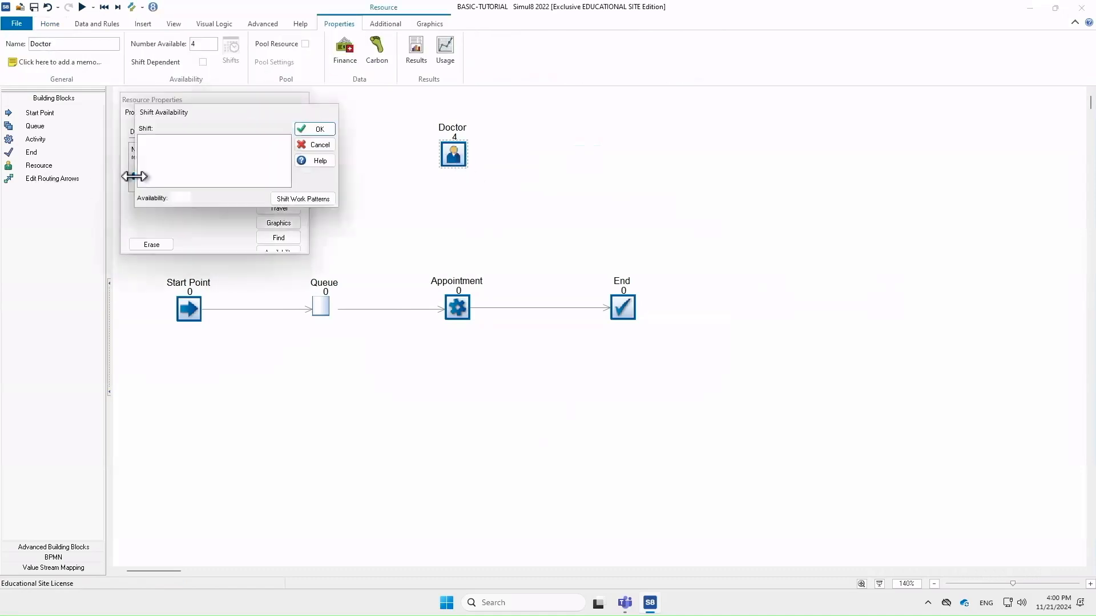
pyautogui.click(296, 200)
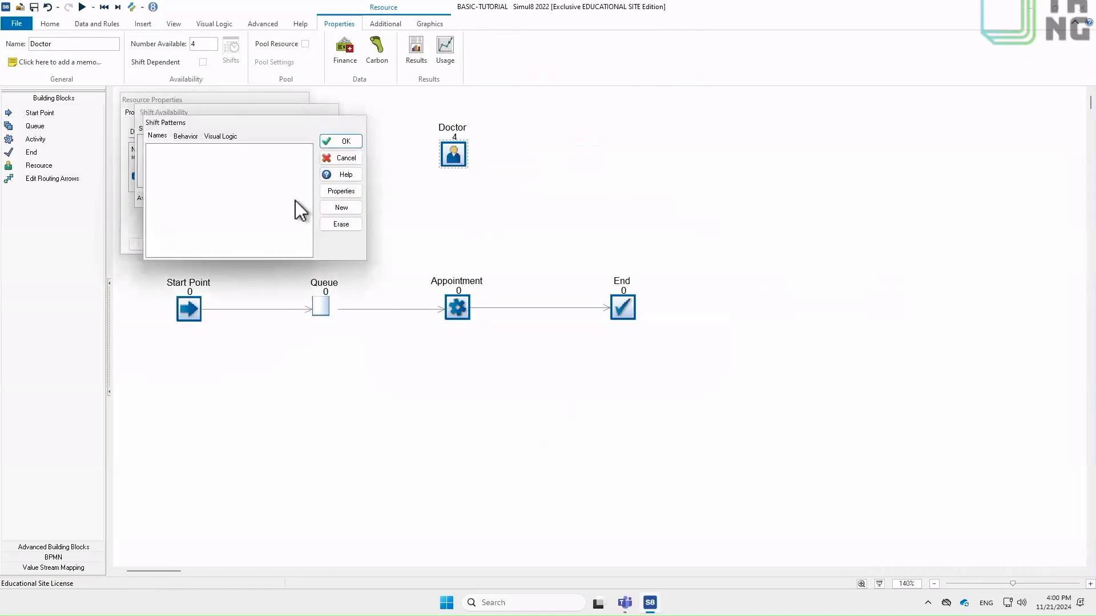
pyautogui.click(348, 206)
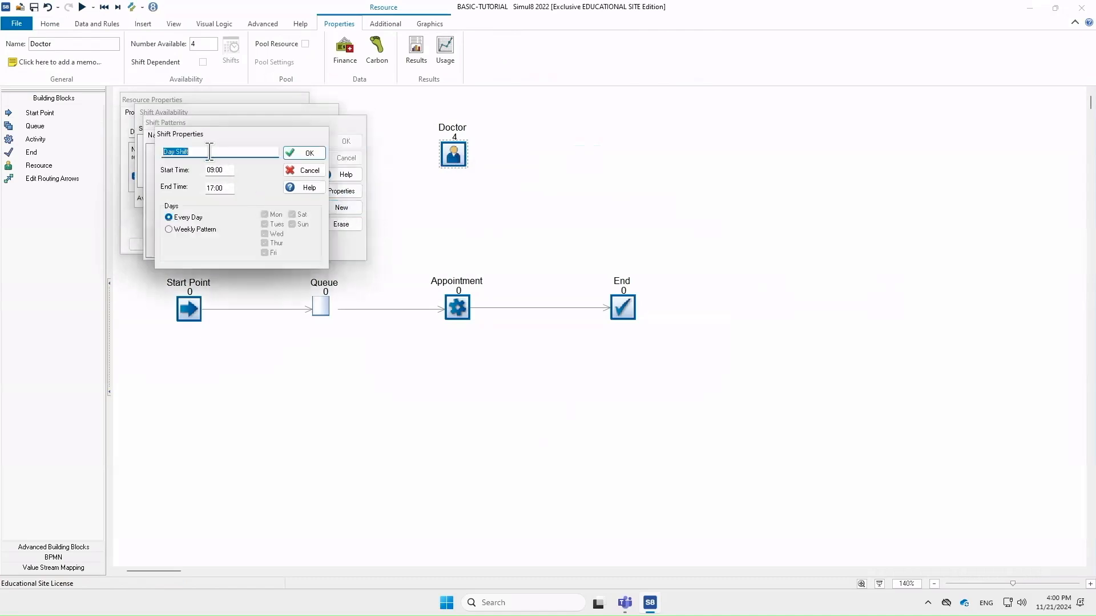
pyautogui.click(226, 169)
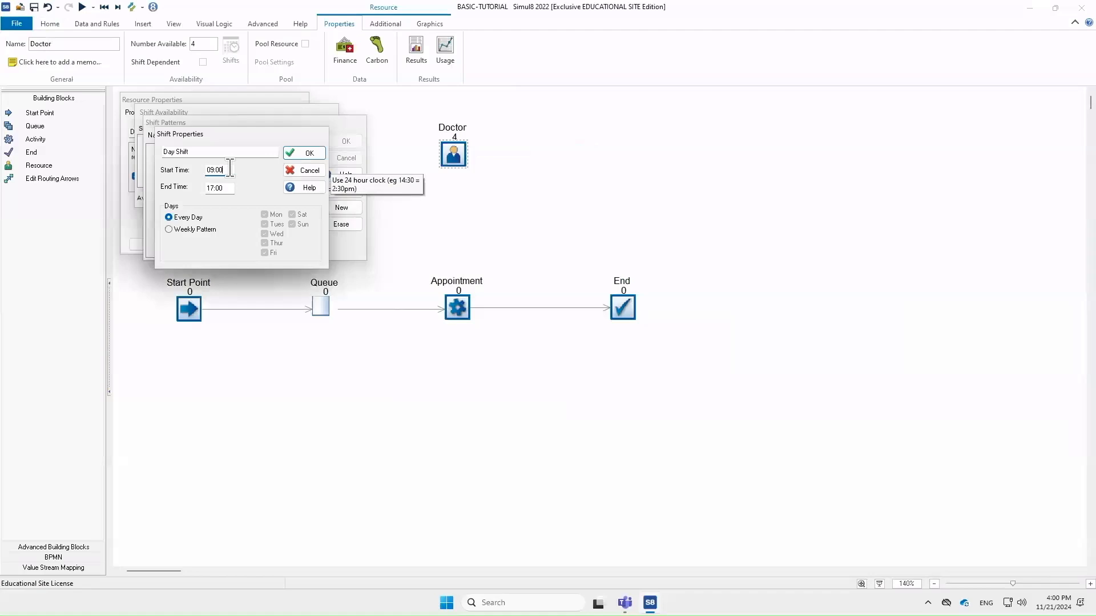
pyautogui.press('Tab')
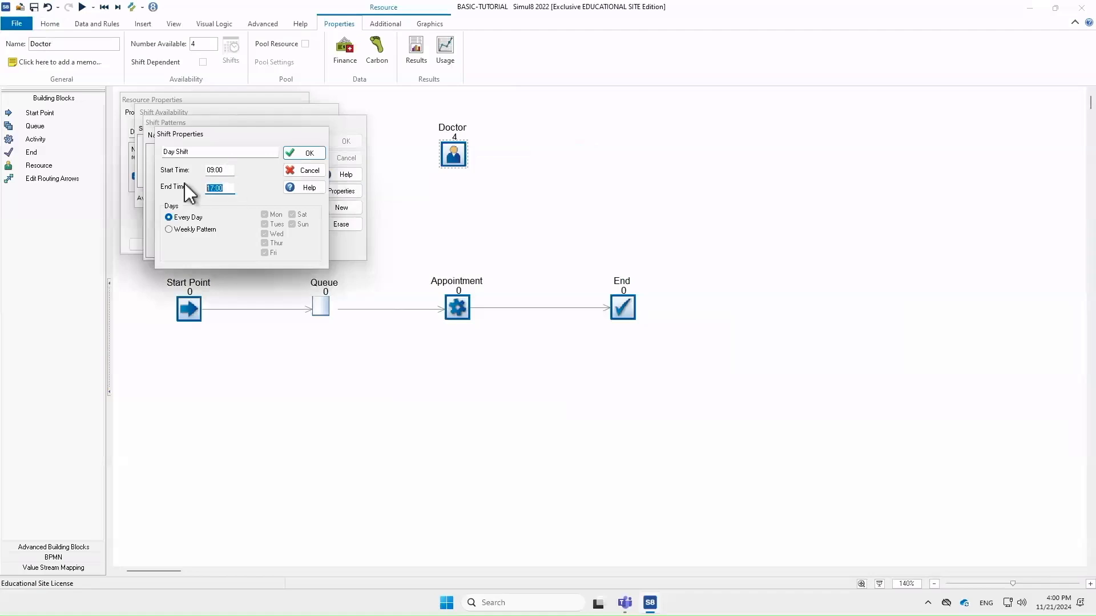
pyautogui.write('13:00')
# - Give the Day Shift a weekly pattern that excludes Sunday, and accept the Doctor's shift settings
pyautogui.click(190, 231)
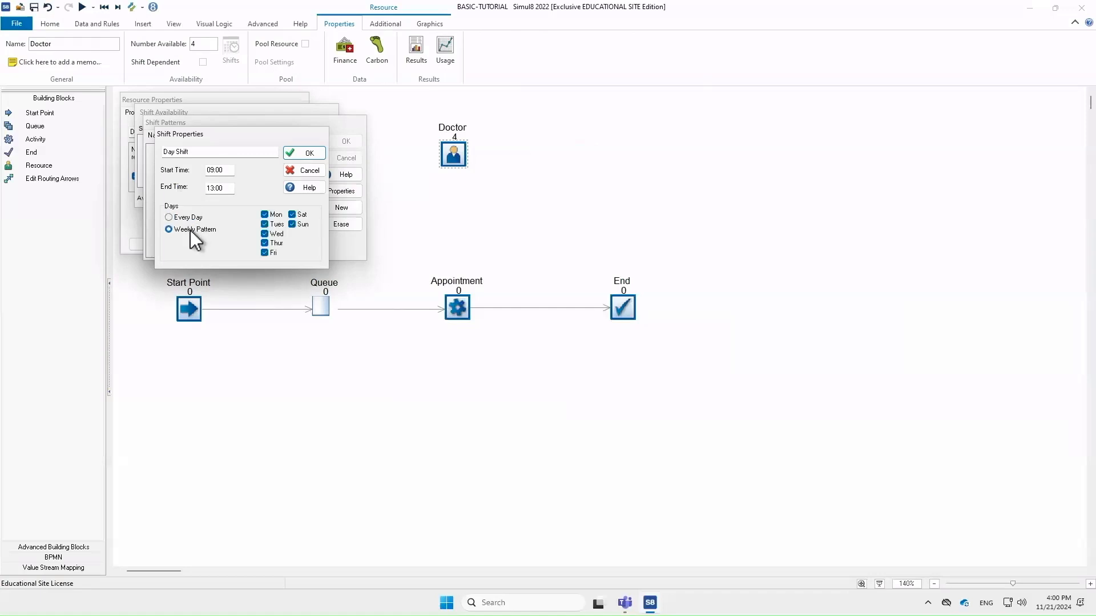
pyautogui.click(293, 224)
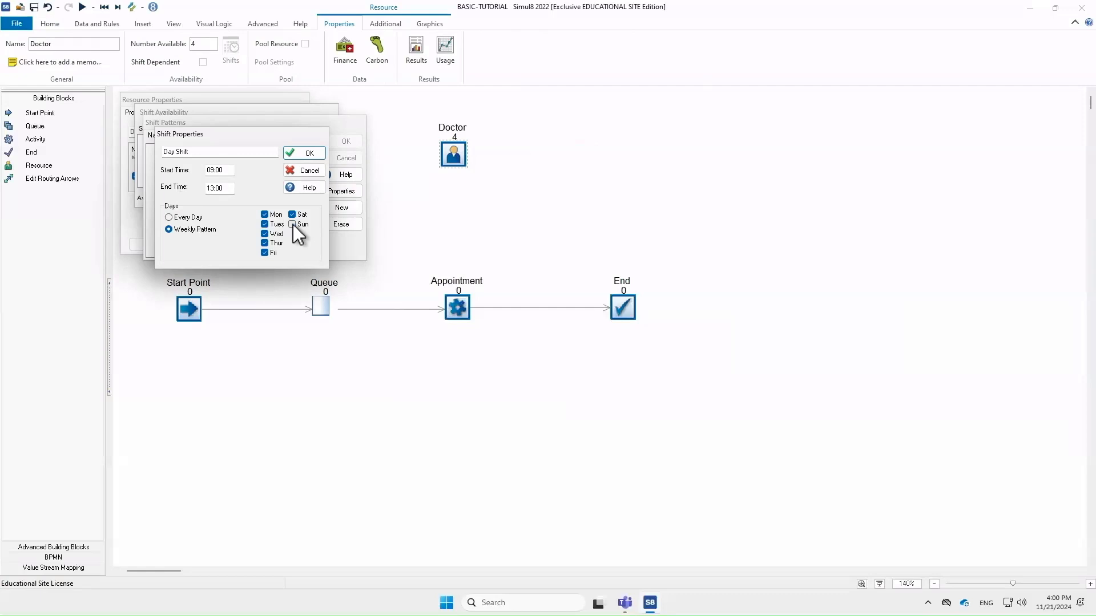
pyautogui.click(304, 154)
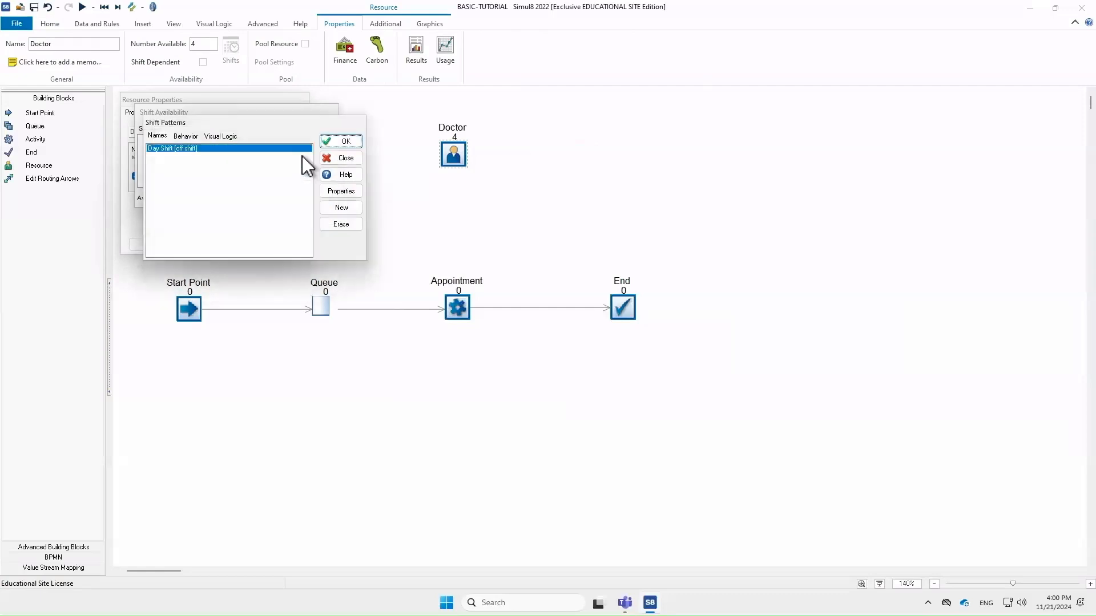
pyautogui.click(342, 143)
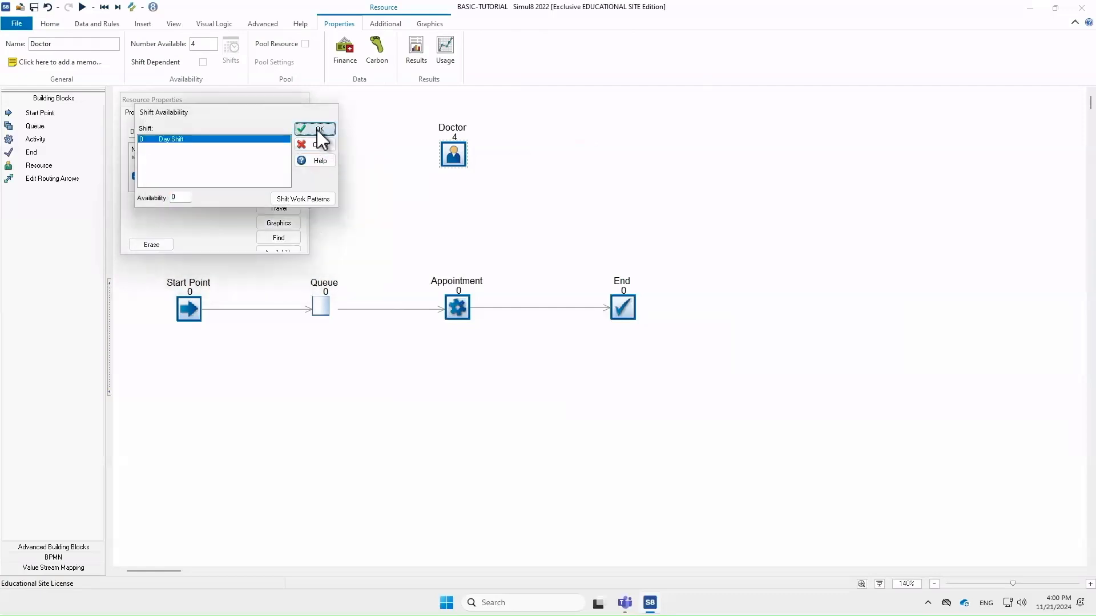
pyautogui.click(317, 132)
pyautogui.click(278, 133)
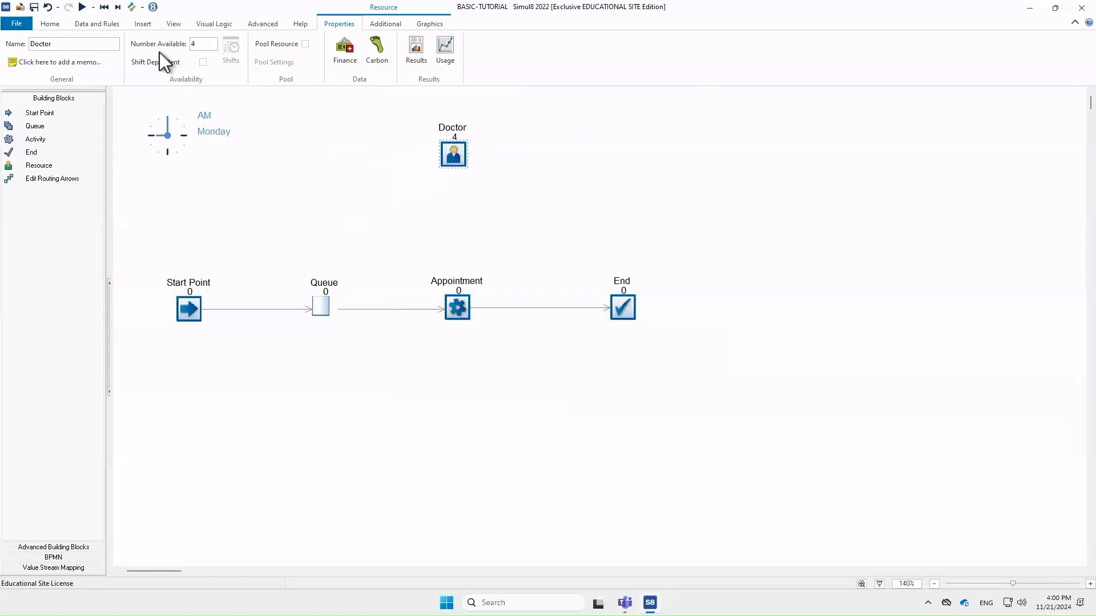
# - Turn on shift dependence for the Doctor resource with an availability of 4 on the Day Shift
pyautogui.click(203, 62)
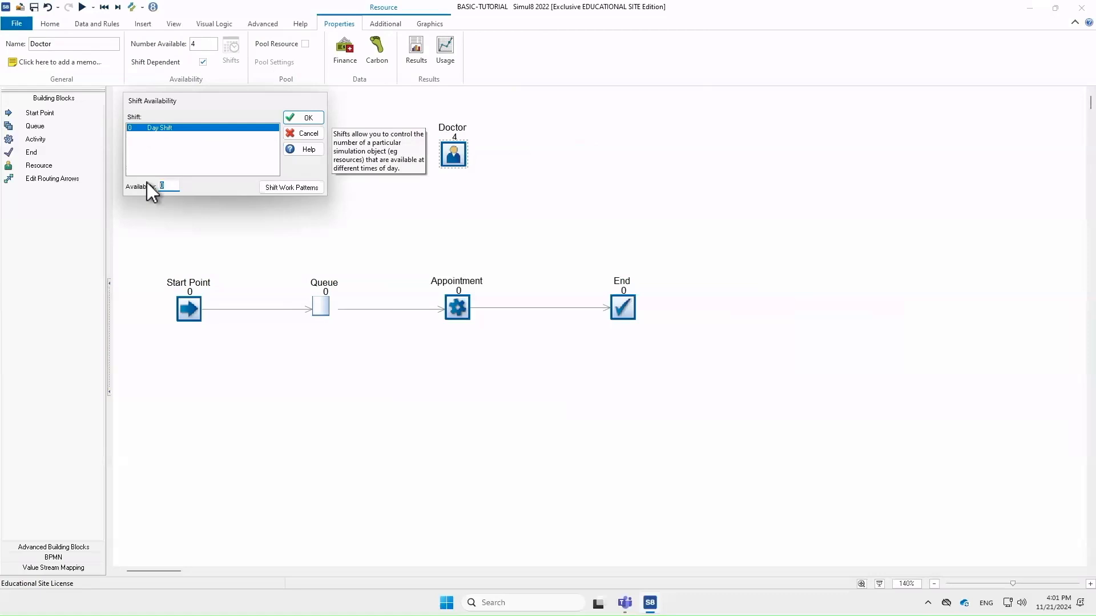
pyautogui.write('4')
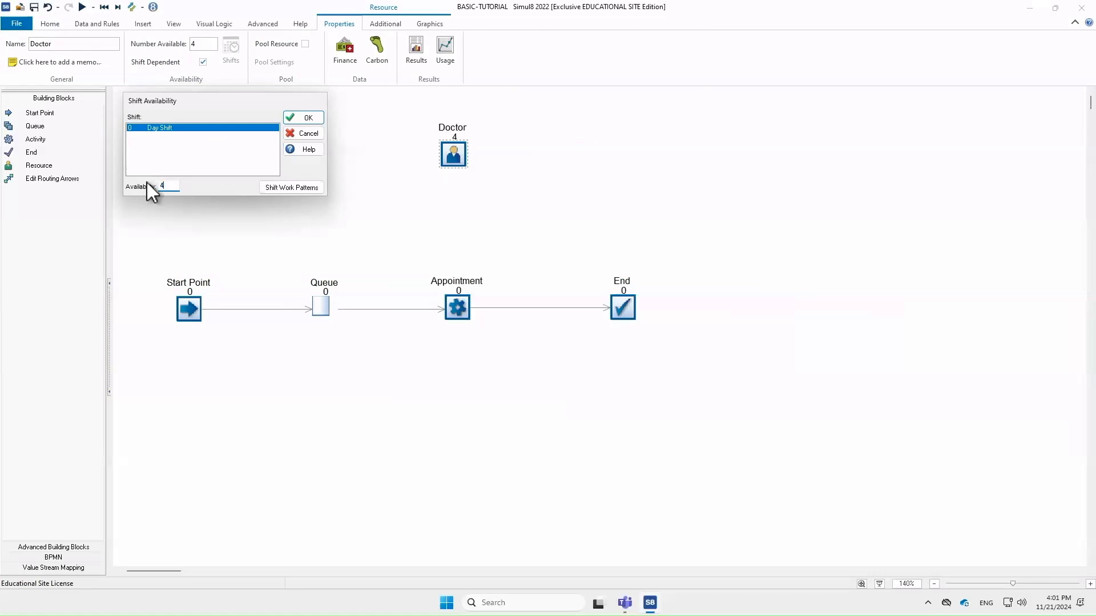
pyautogui.click(294, 118)
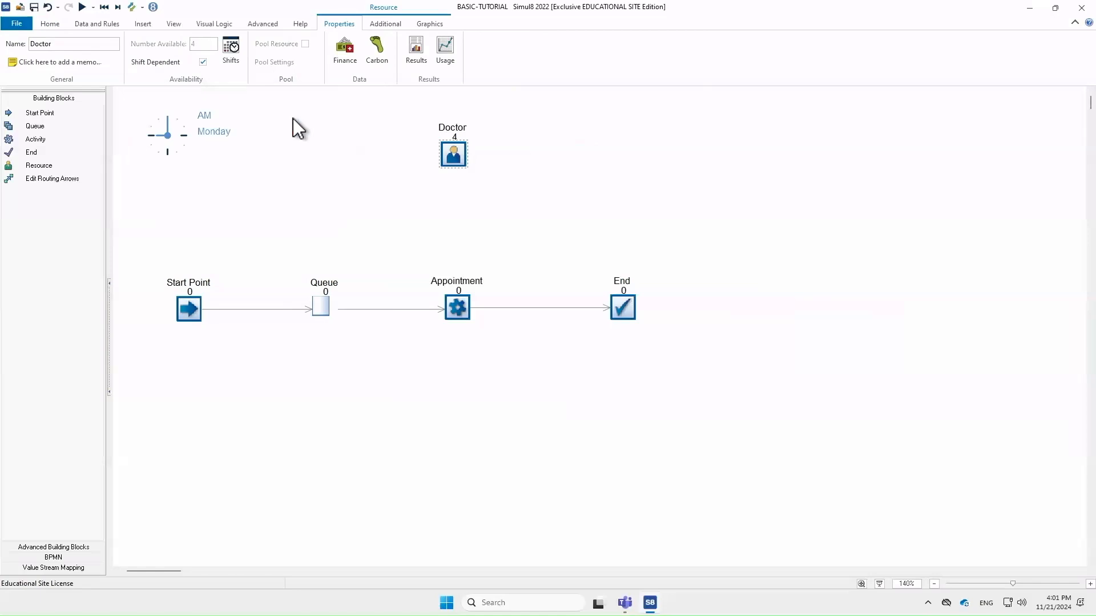
pyautogui.click(566, 252)
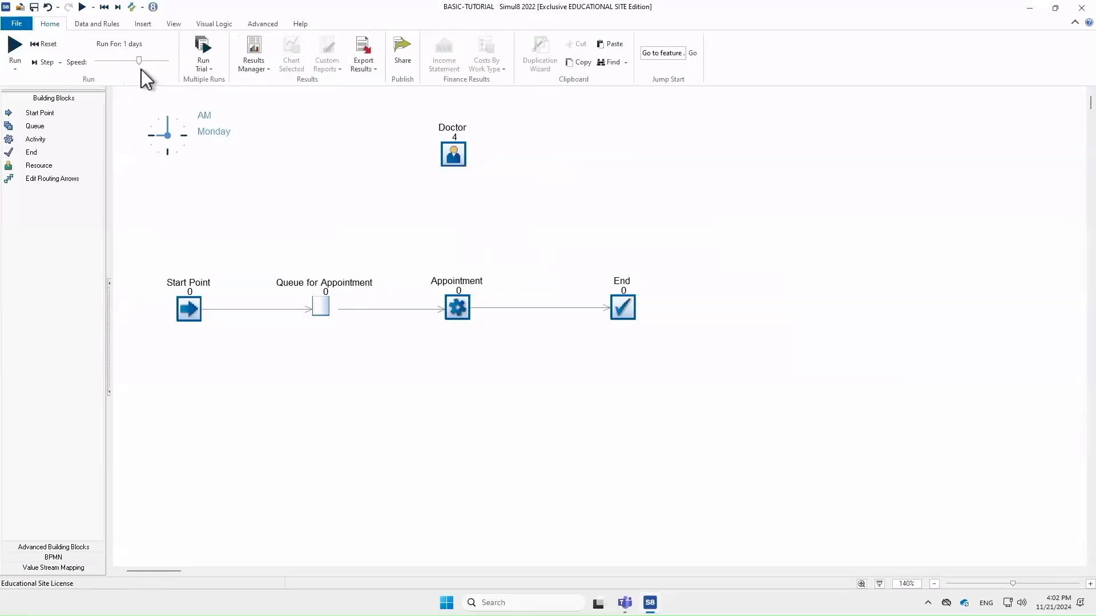
# - Run the one-day simulation and check the Doctor resource's utilization
pyautogui.click(82, 6)
pyautogui.click(82, 6)
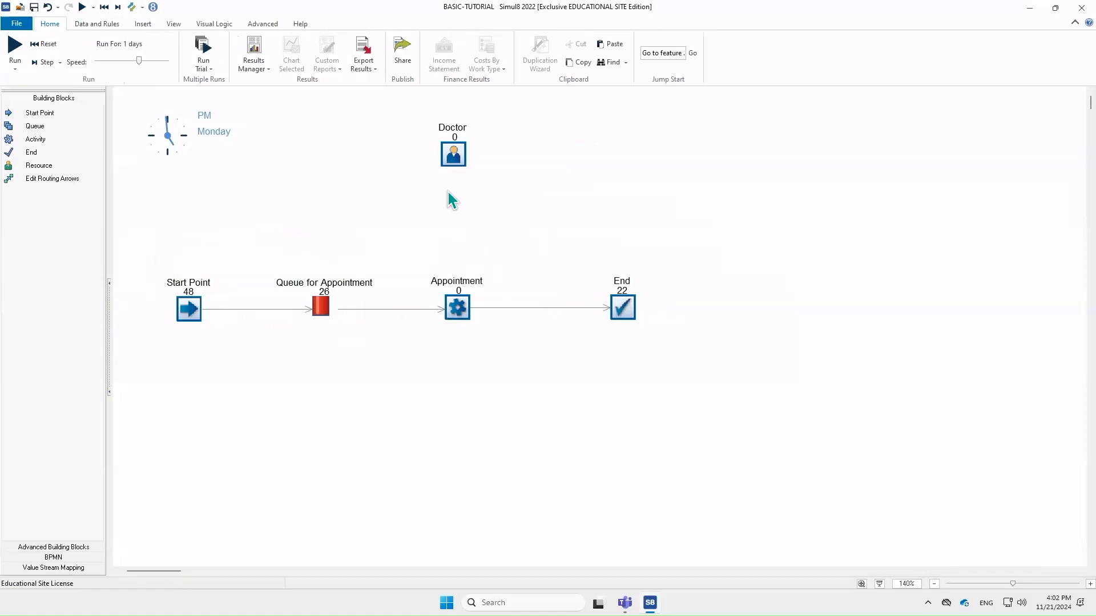
pyautogui.moveTo(454, 164)
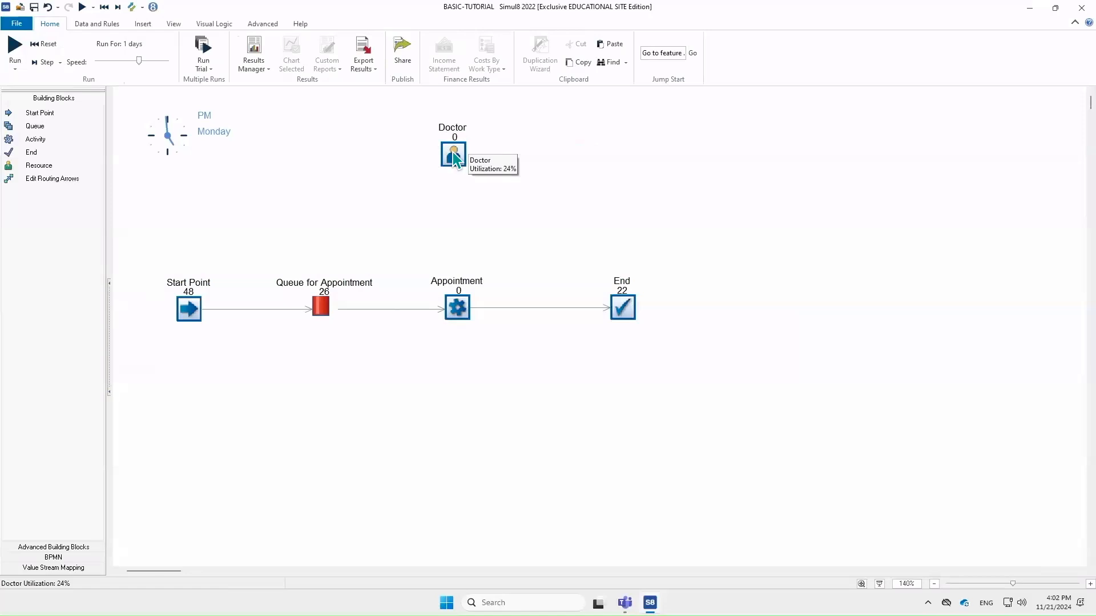
# - Turn off shift dependence for the Doctor resource and set its number available to 4
pyautogui.click(453, 159)
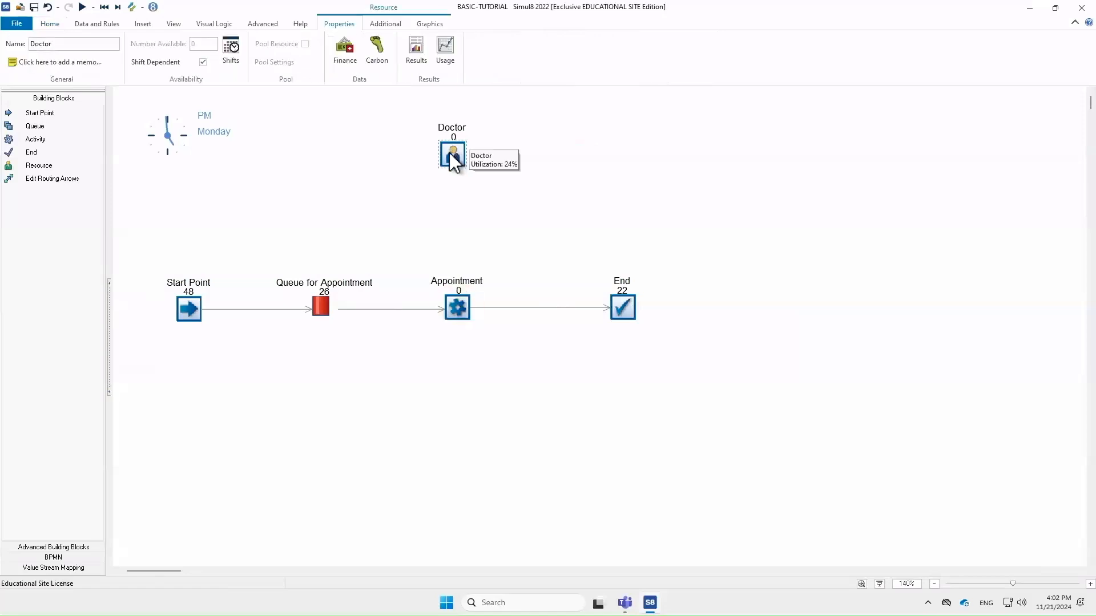
pyautogui.click(202, 62)
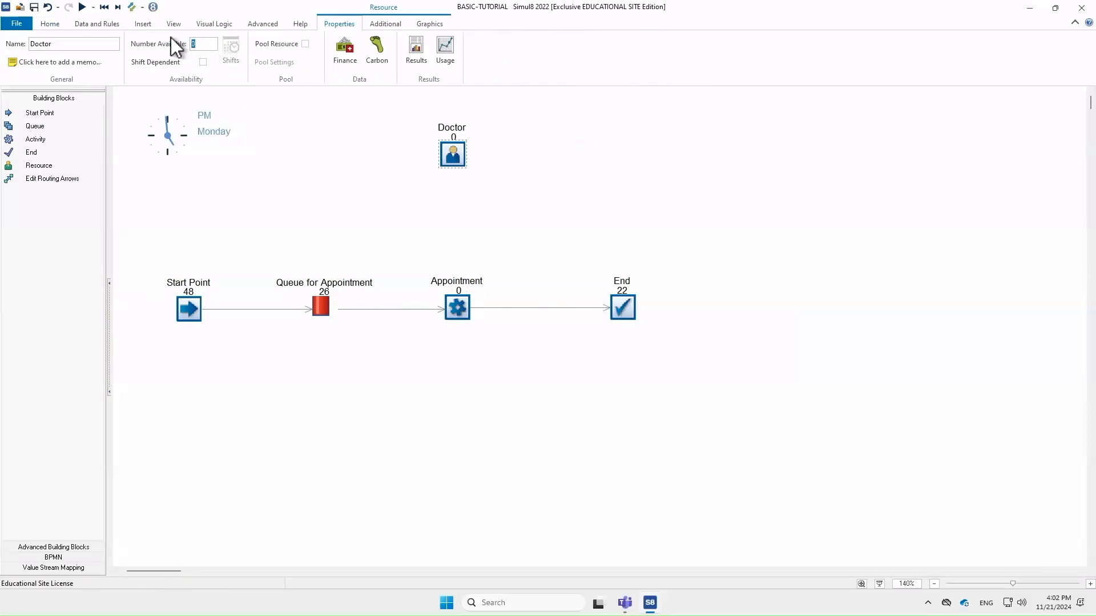
pyautogui.write('4')
pyautogui.press('Return')
# - Run the simulation again without the Doctor shift and check the completed work at the End point
pyautogui.click(82, 7)
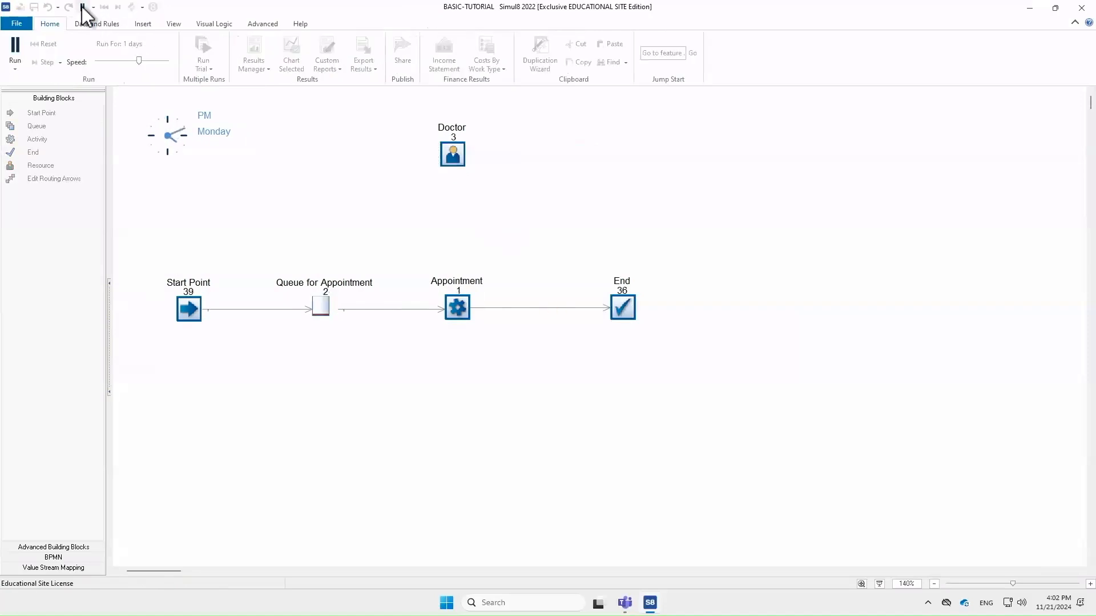
pyautogui.click(83, 7)
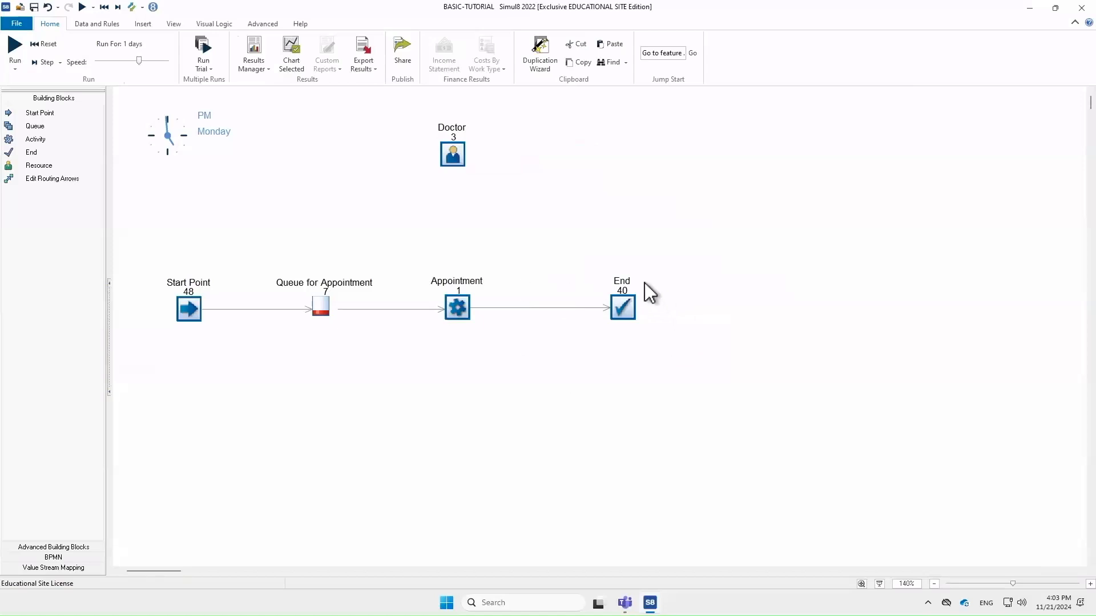
pyautogui.moveTo(627, 311)
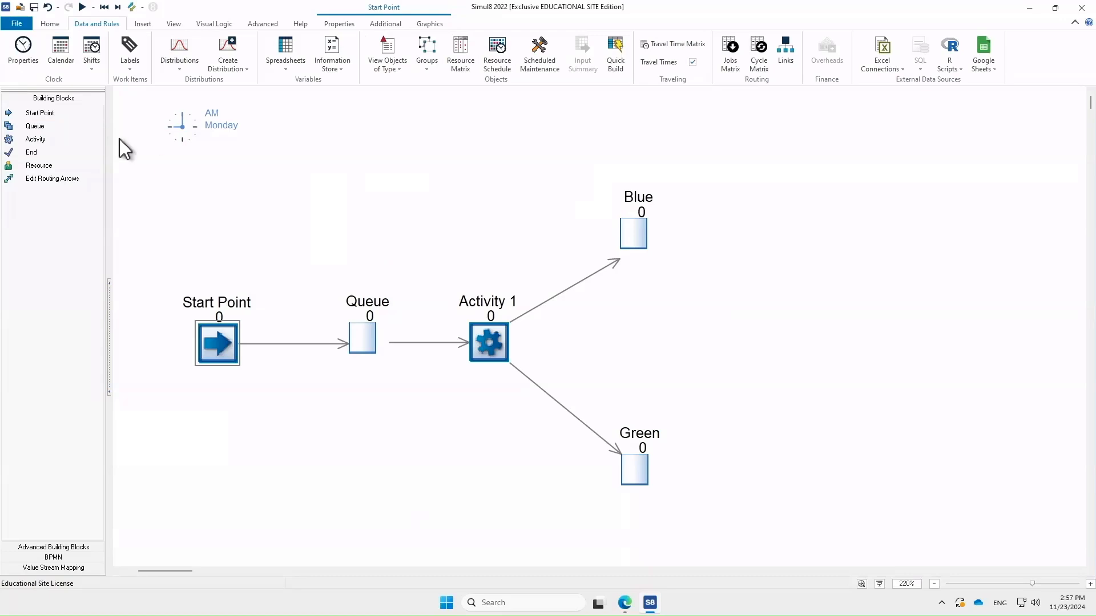
# - Add the Start Point as an object that uses the lbl_color label
pyautogui.click(129, 45)
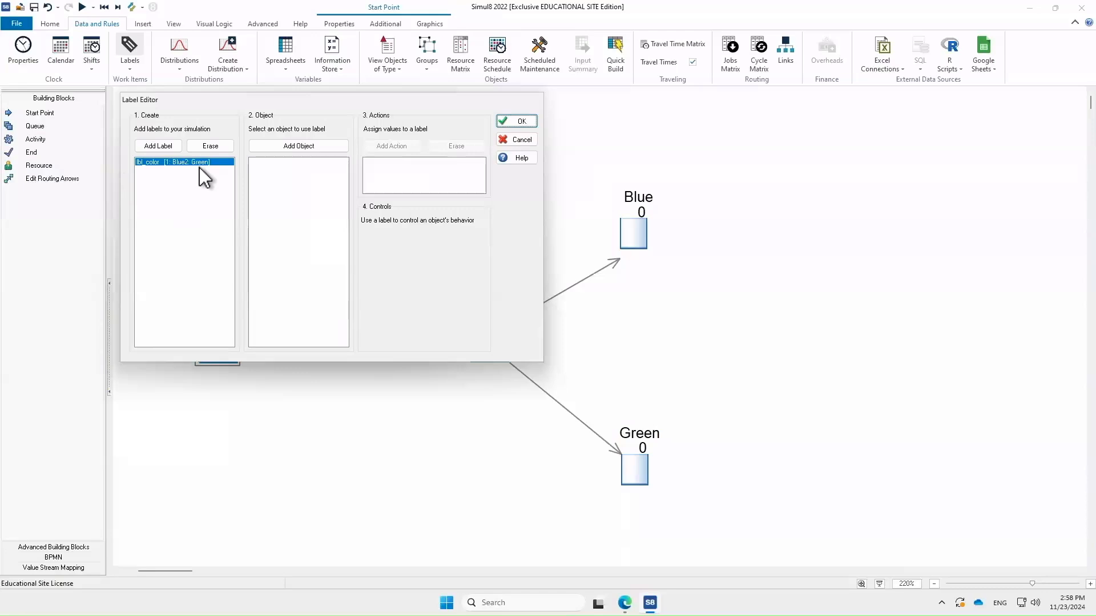
pyautogui.click(299, 146)
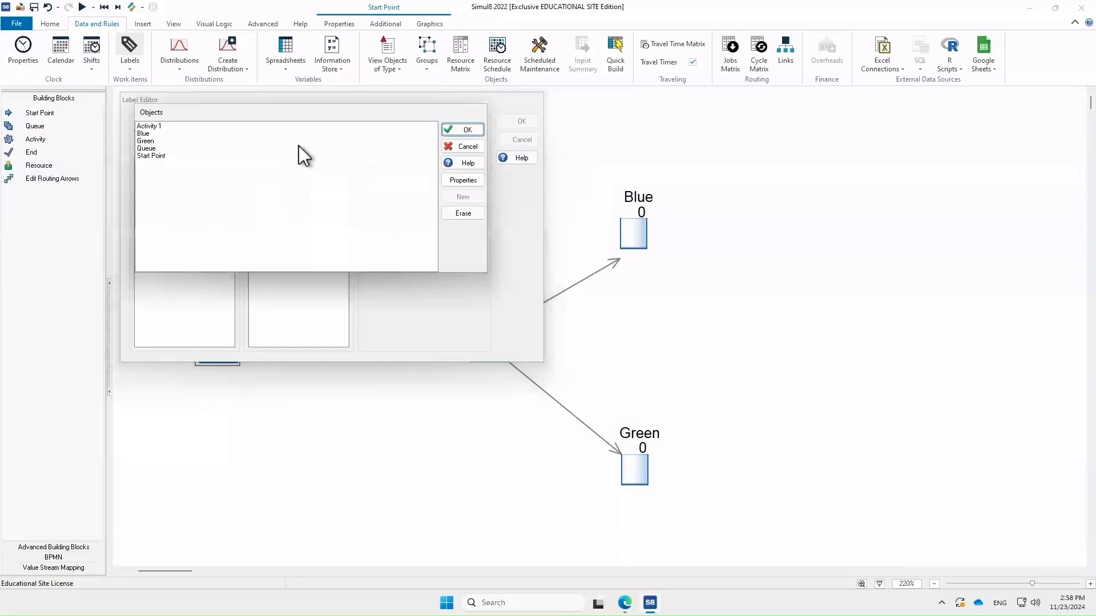
pyautogui.click(165, 157)
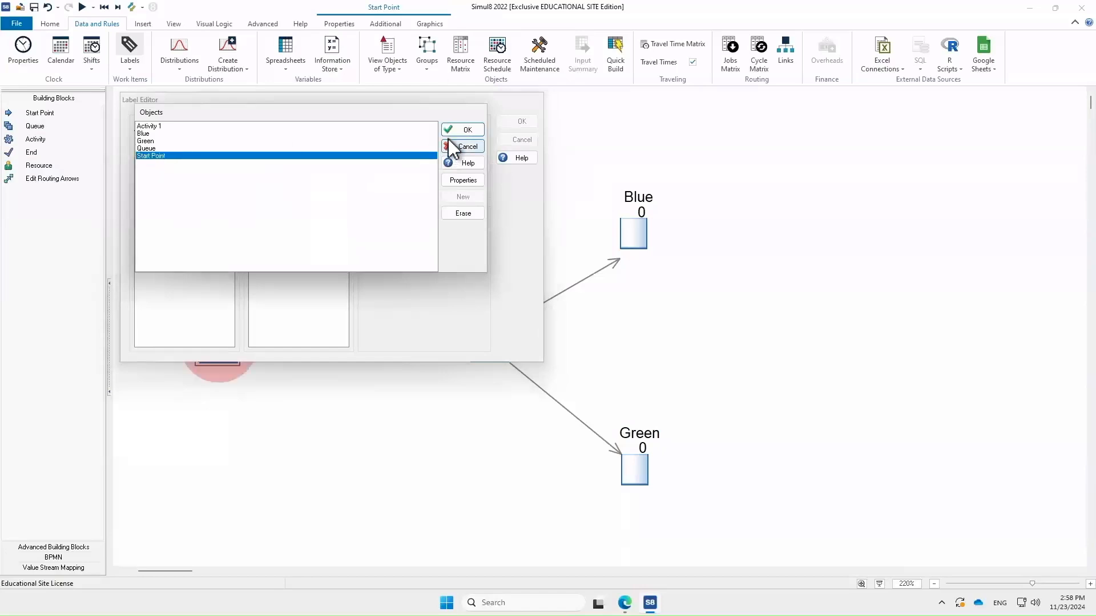
pyautogui.click(464, 131)
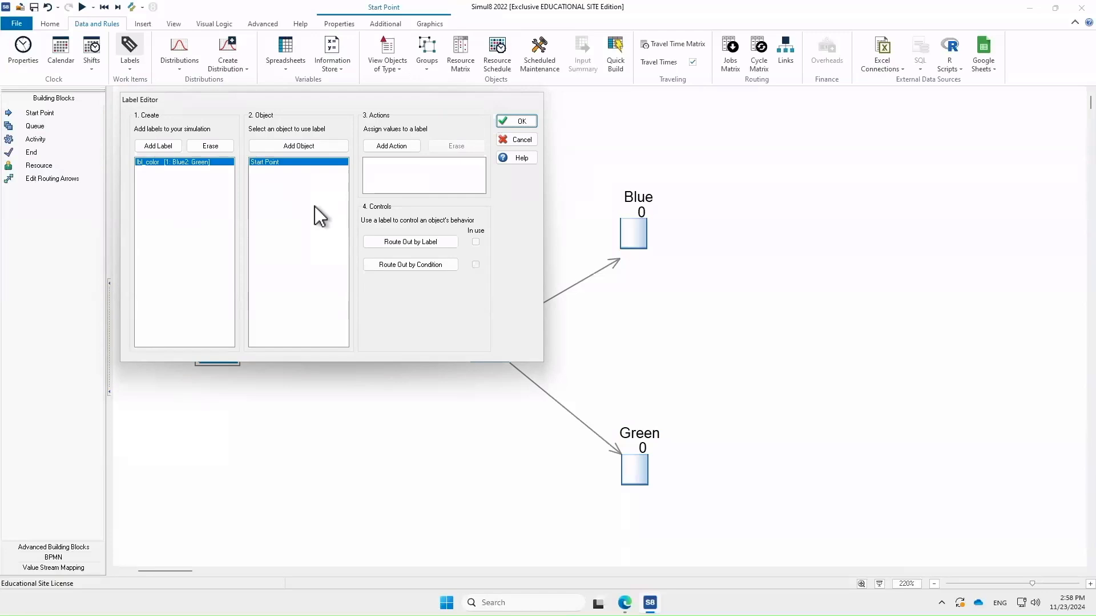
# - Add a Set to action for lbl_color at the Start Point, using a Rounded Uniform distribution with bounds 1 and 2
pyautogui.click(408, 148)
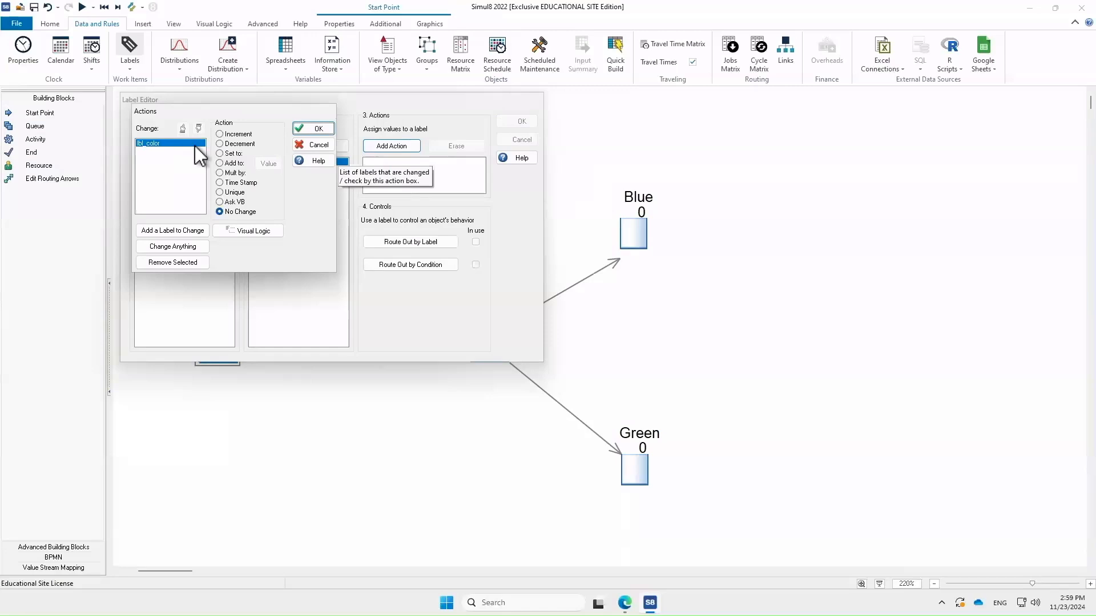
pyautogui.click(220, 152)
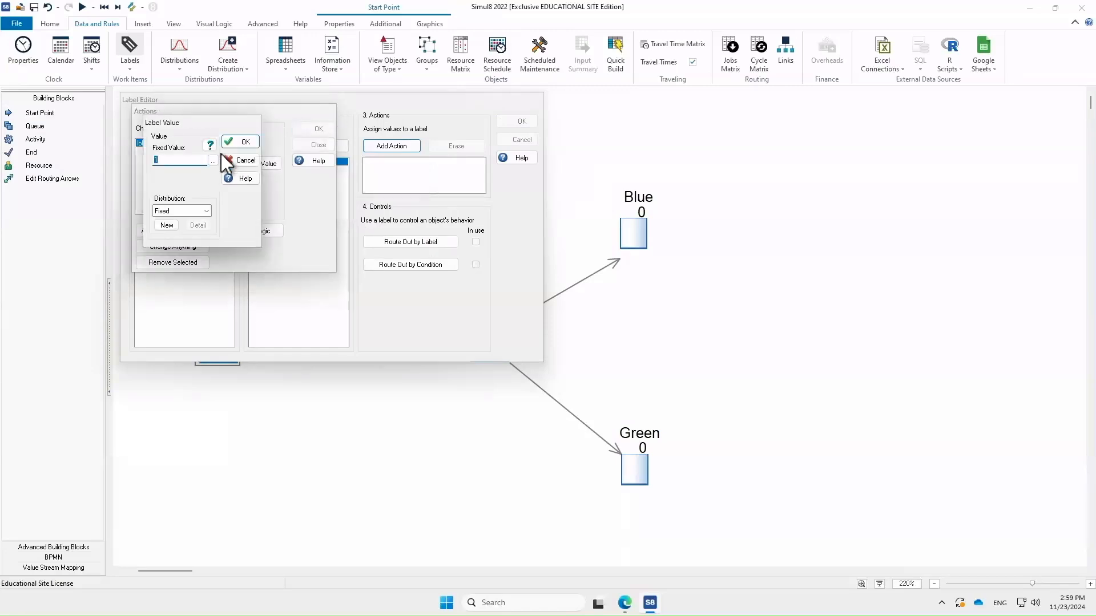
pyautogui.click(206, 210)
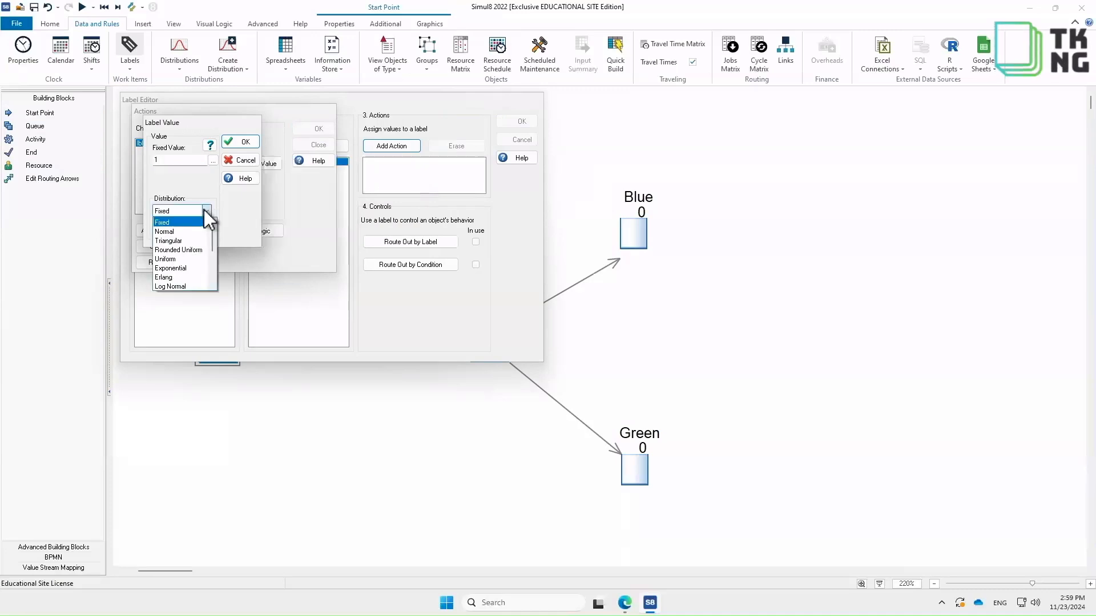
pyautogui.click(194, 250)
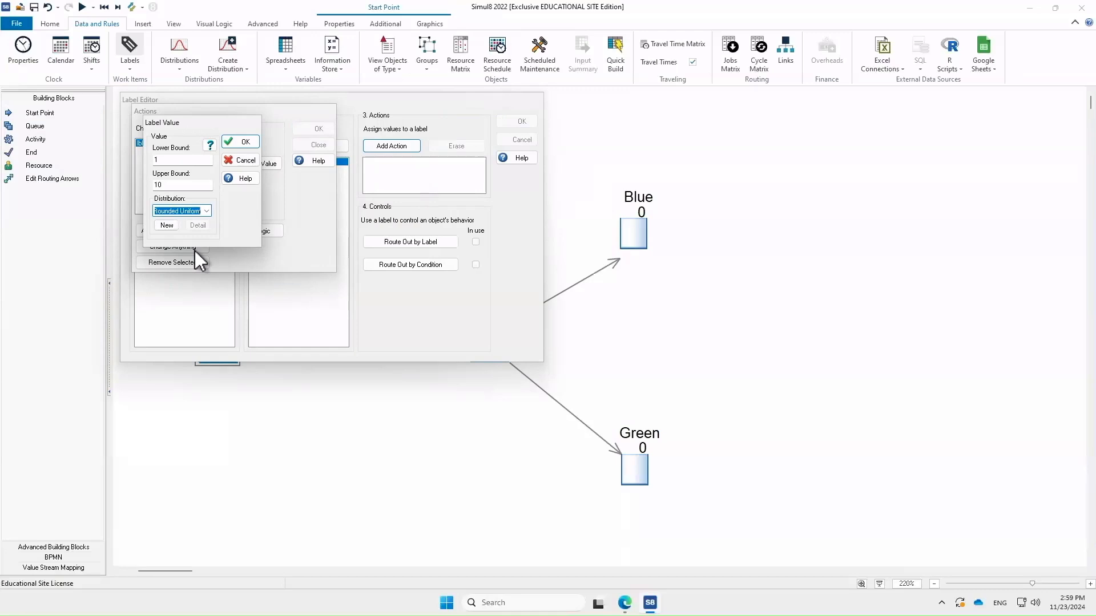
pyautogui.click(171, 157)
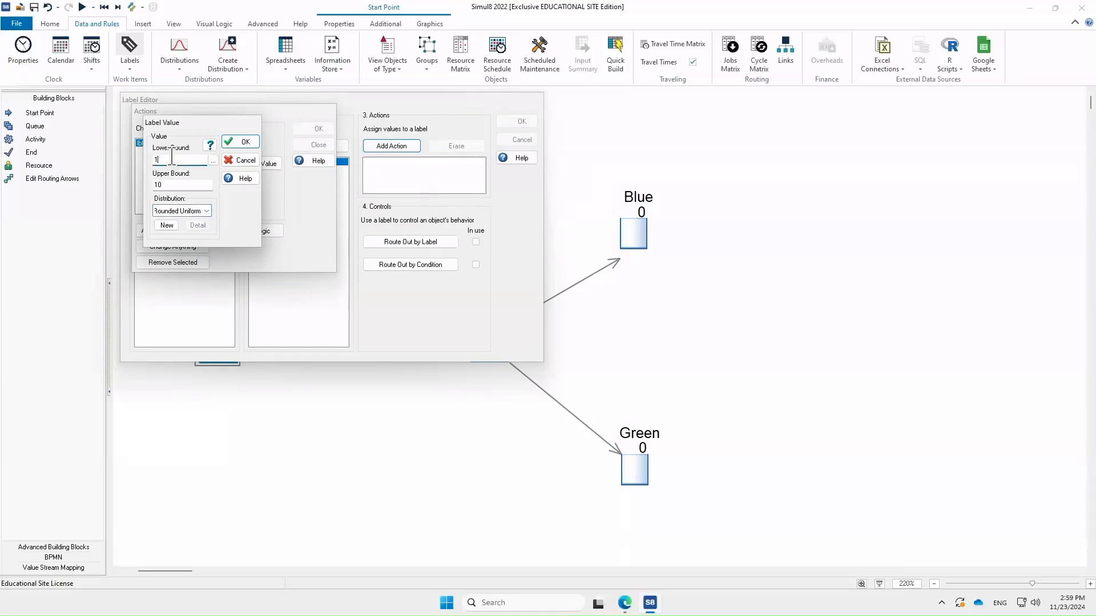
pyautogui.doubleClick(167, 185)
pyautogui.write('2')
pyautogui.click(240, 142)
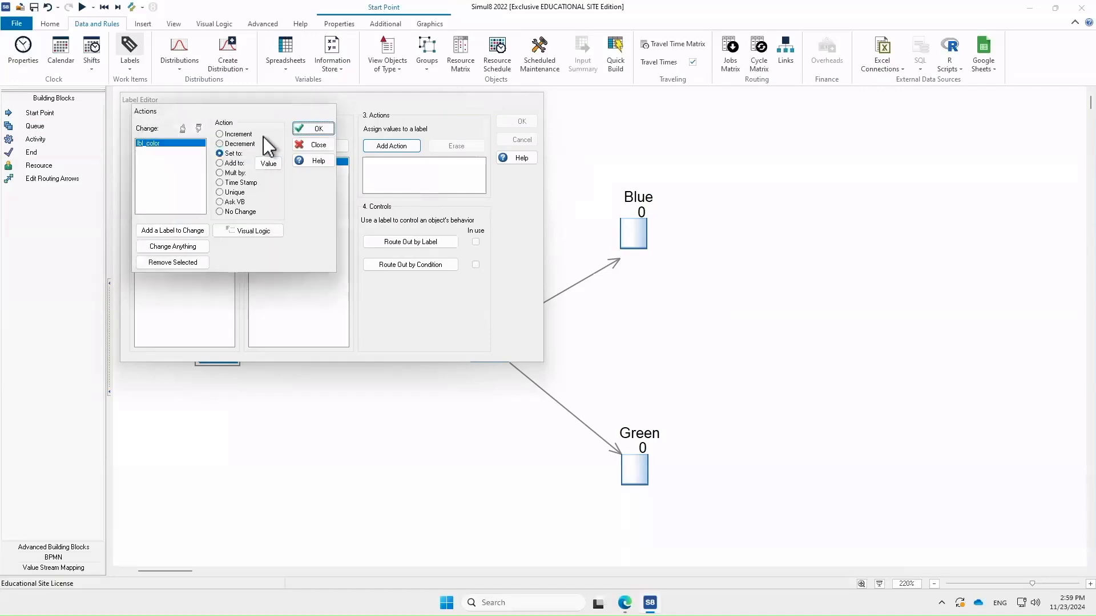
pyautogui.click(318, 129)
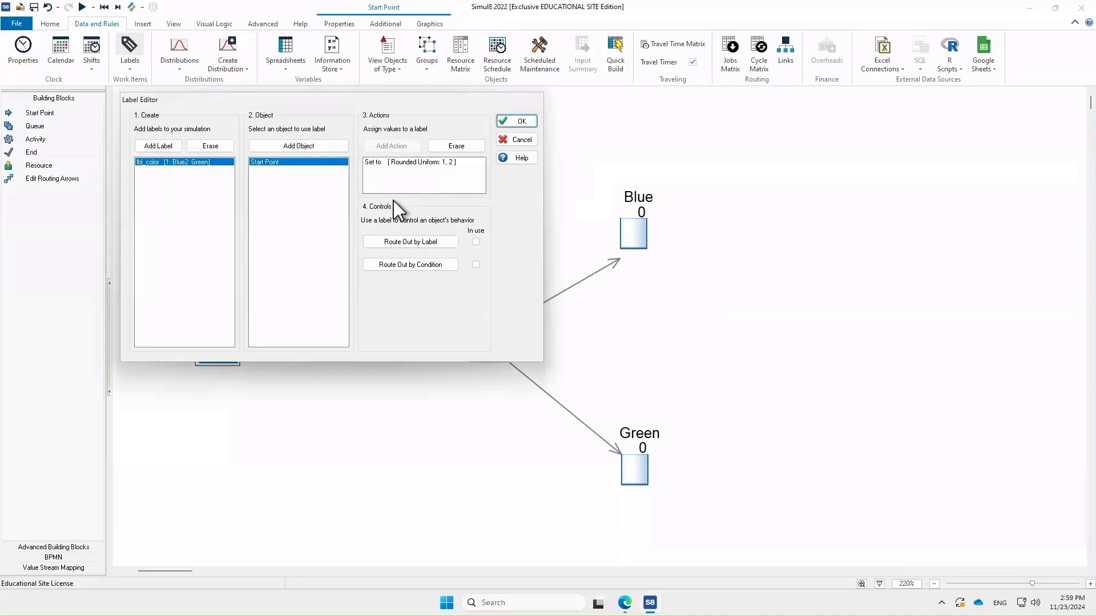
pyautogui.click(517, 124)
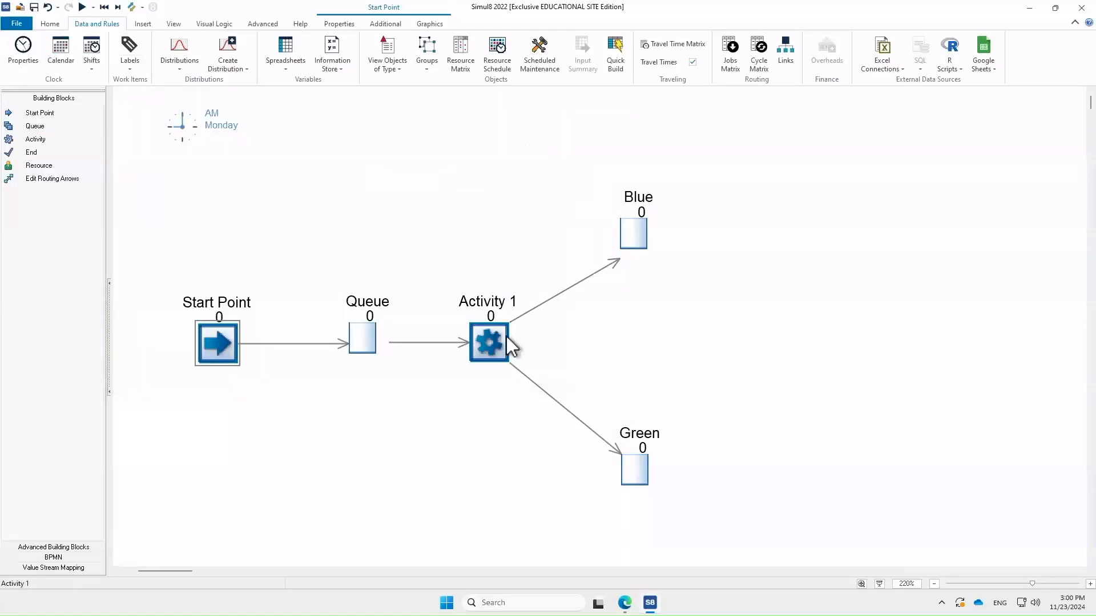
# - Set the routing out discipline of Activity 1 to Label, with Blue and Green as destinations
pyautogui.click(479, 345)
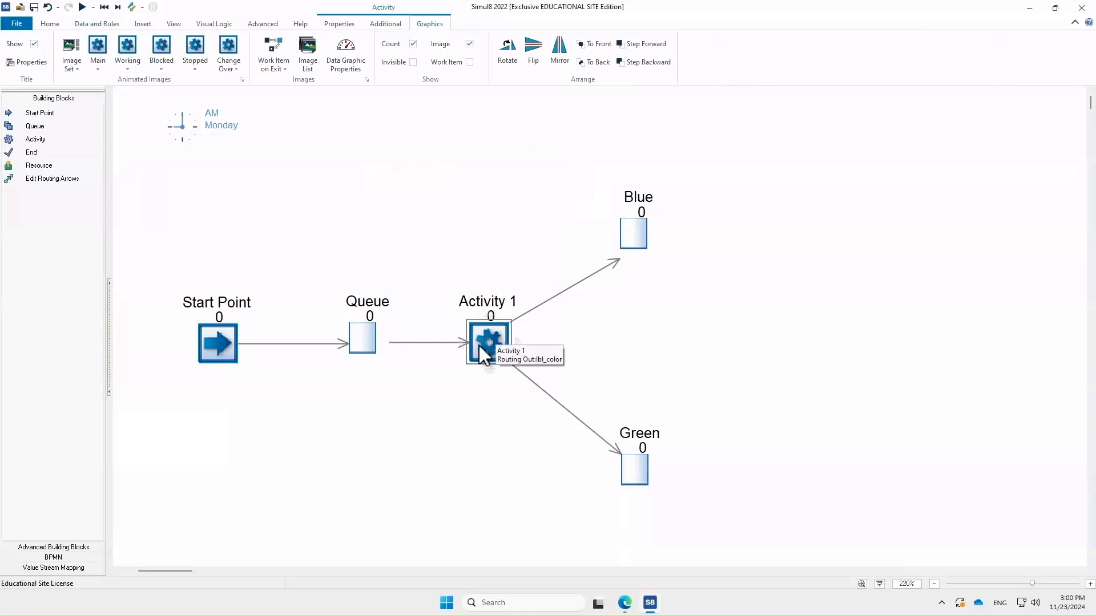
pyautogui.click(349, 26)
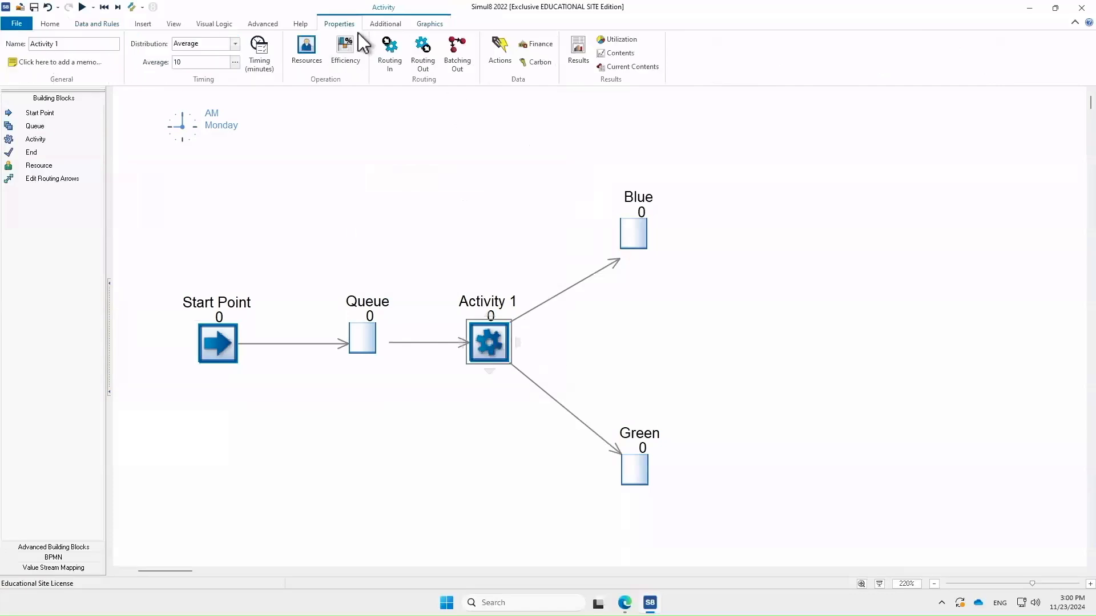
pyautogui.click(423, 54)
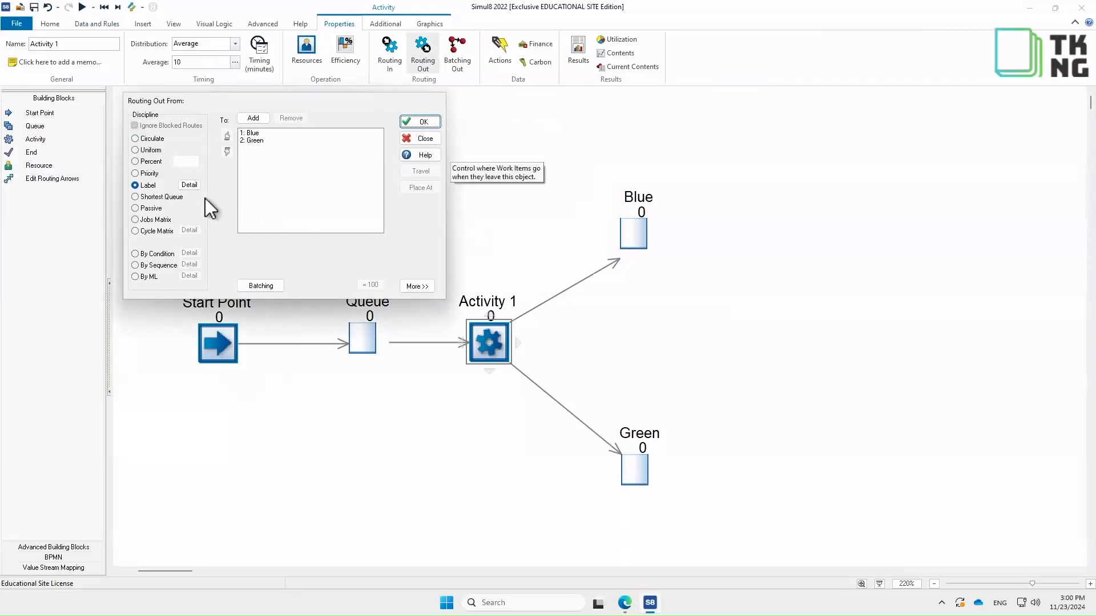
pyautogui.click(136, 186)
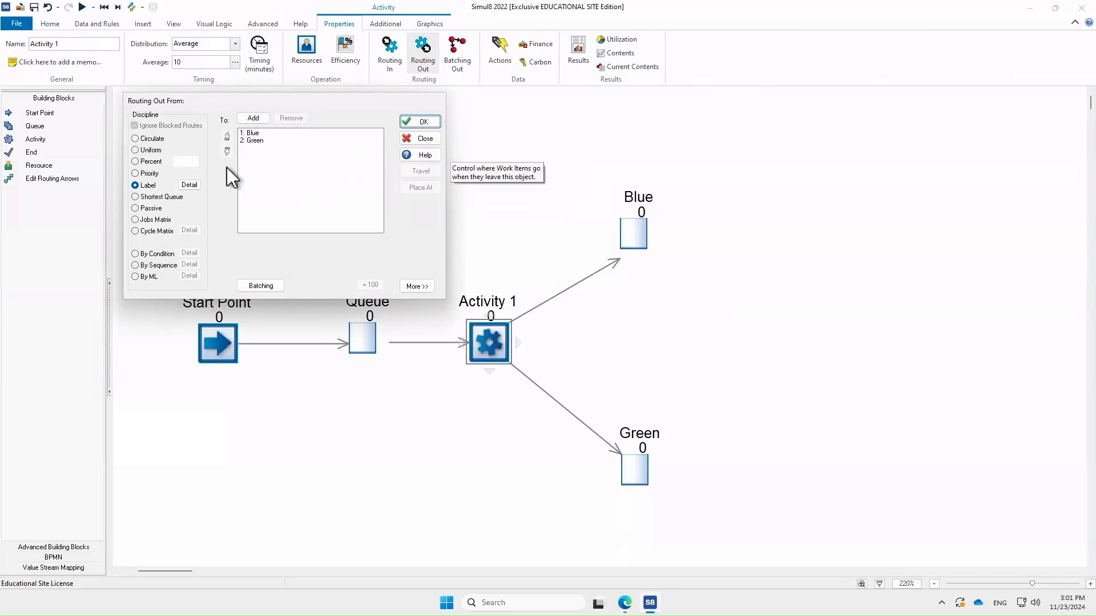
pyautogui.click(416, 122)
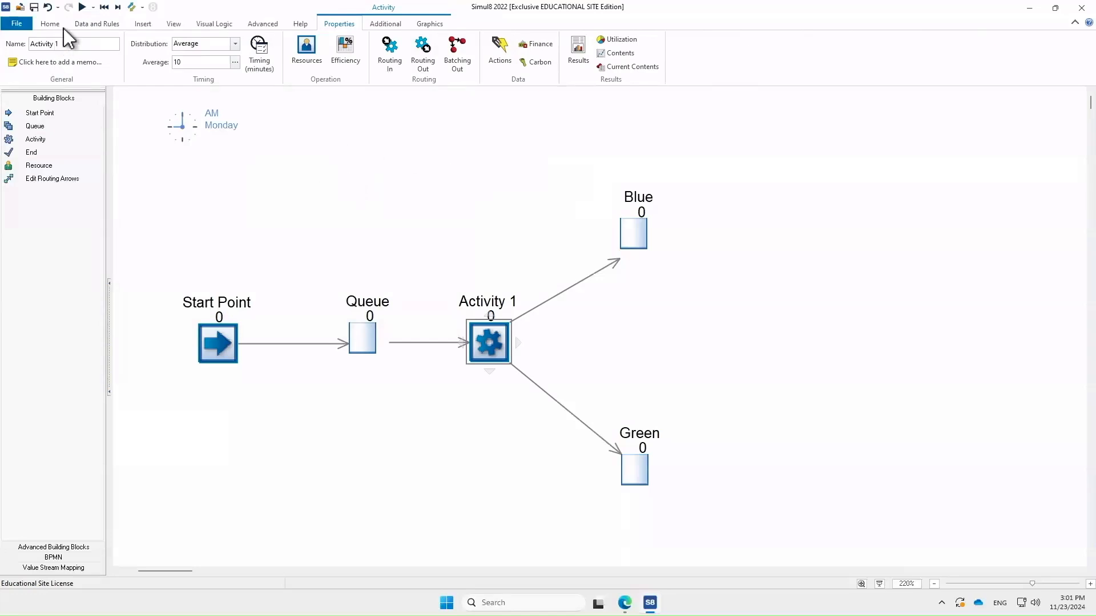
# - Run the simulation with the label-based routing and select the Queue
pyautogui.click(83, 7)
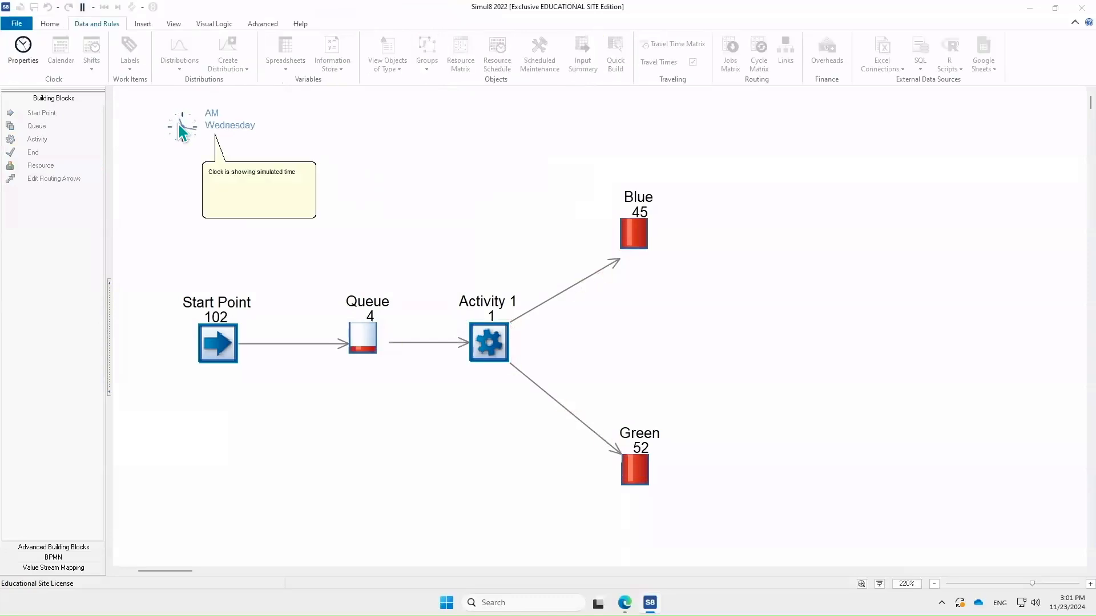
pyautogui.click(351, 342)
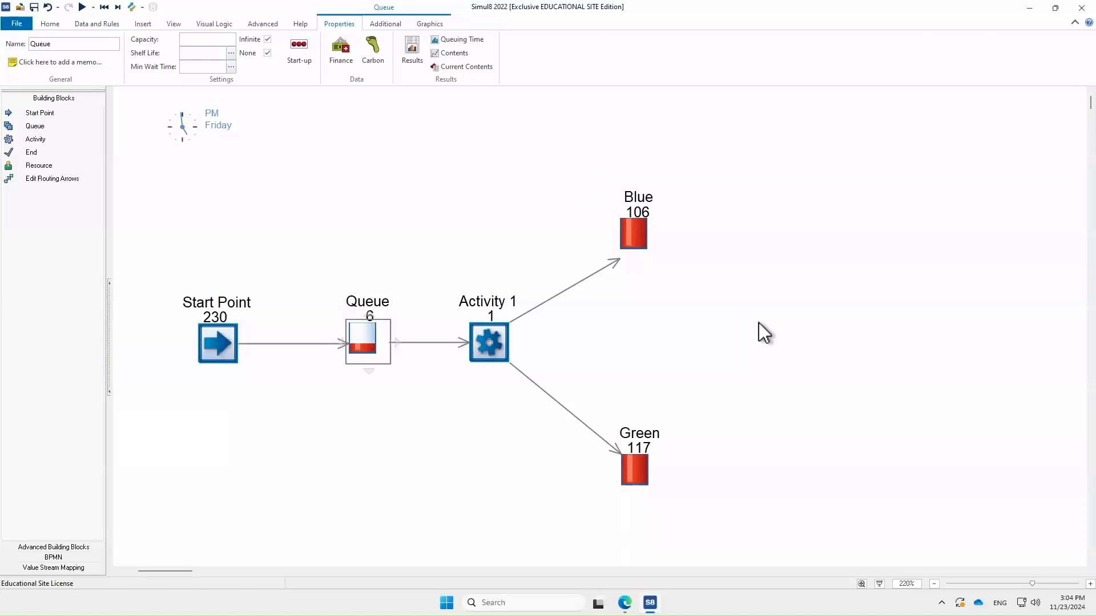
# - Check the lbl_color value of several work items in the current contents of the Blue queue
pyautogui.click(636, 230)
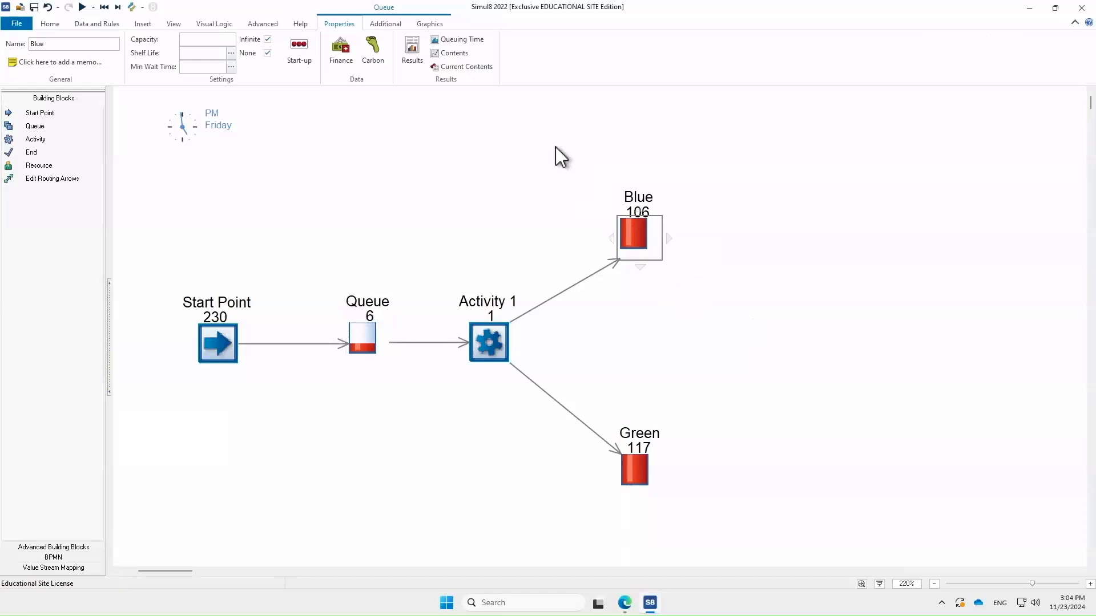
pyautogui.click(456, 69)
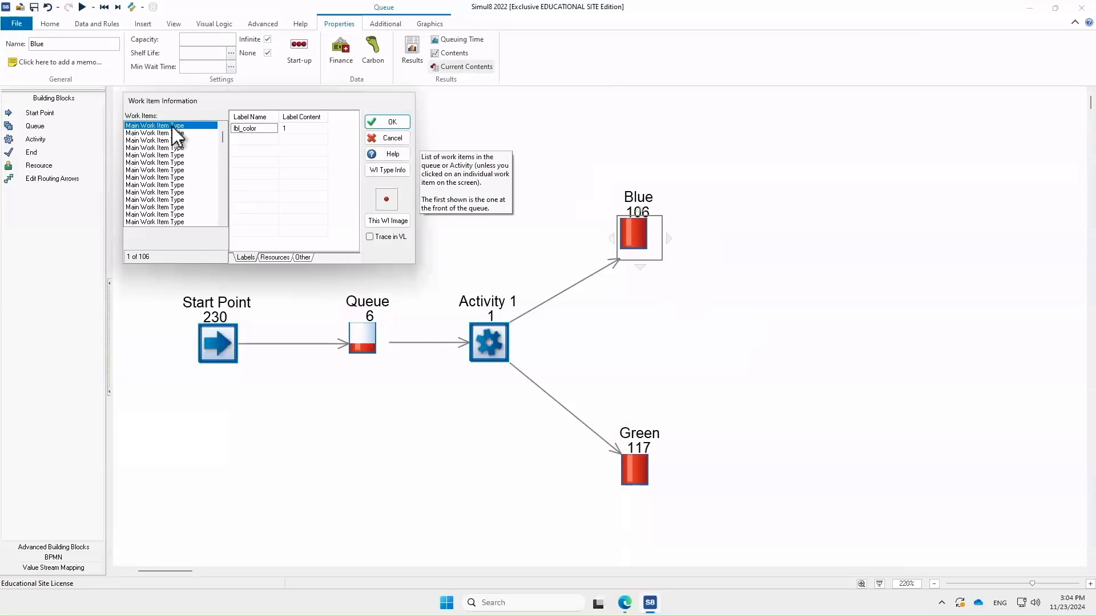
pyautogui.click(174, 132)
pyautogui.click(177, 140)
pyautogui.click(179, 148)
pyautogui.click(183, 155)
pyautogui.click(184, 163)
pyautogui.click(184, 170)
pyautogui.click(183, 178)
pyautogui.click(184, 193)
pyautogui.click(186, 199)
pyautogui.click(188, 214)
pyautogui.click(408, 121)
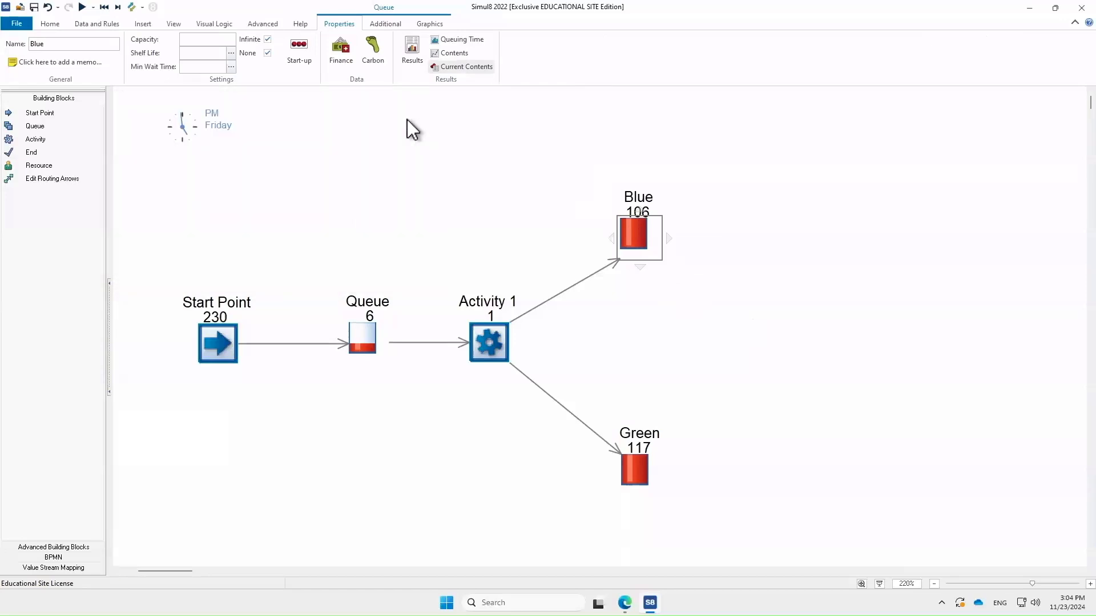
# - Check the lbl_color value of several work items in the current contents of the Green queue
pyautogui.click(631, 475)
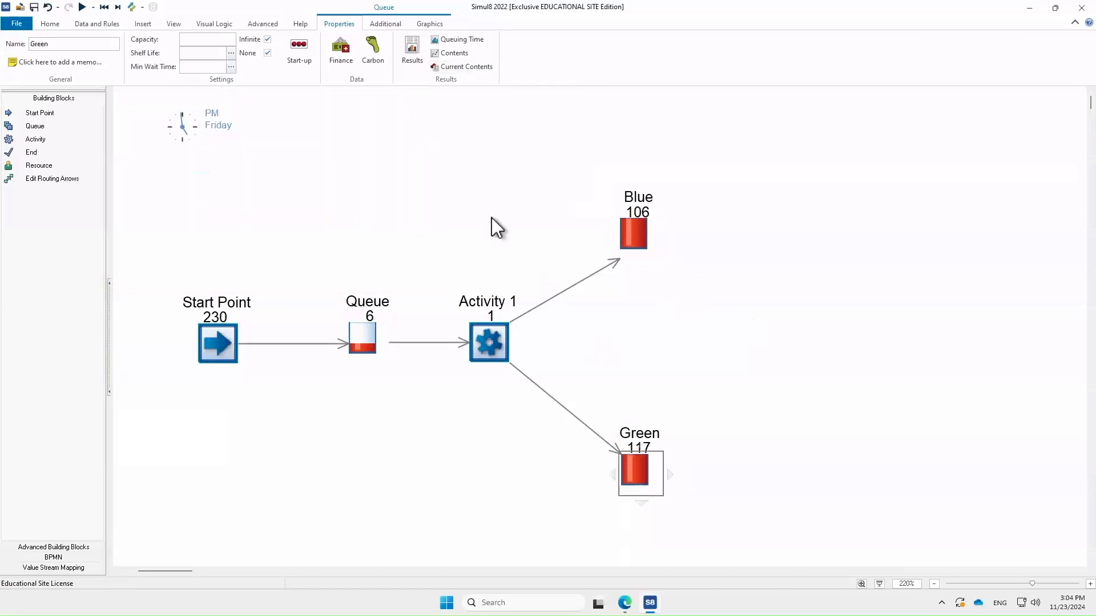
pyautogui.click(468, 69)
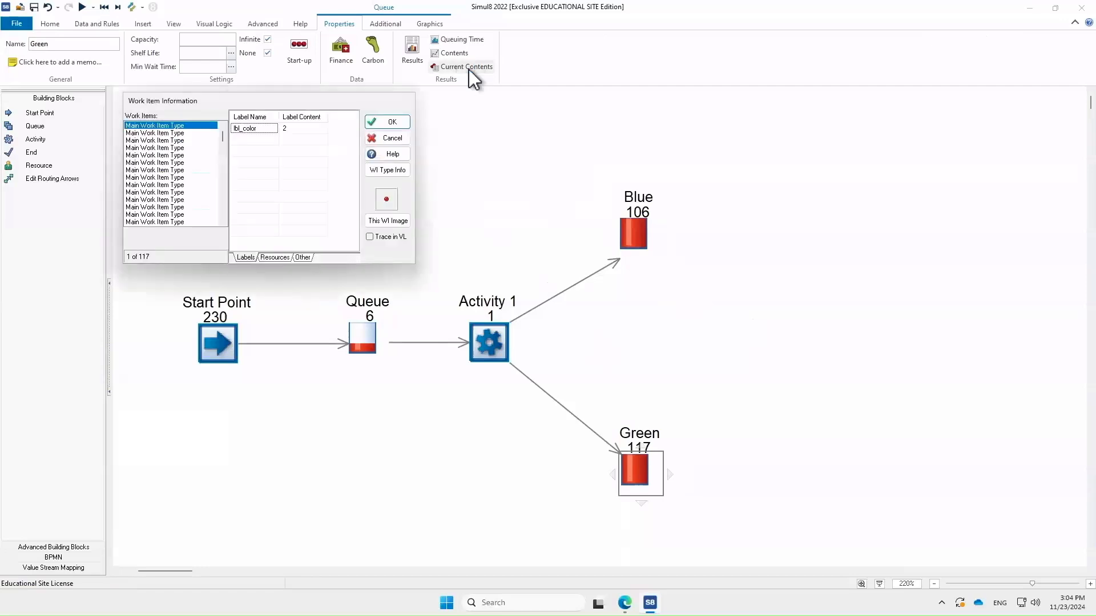
pyautogui.click(176, 133)
pyautogui.click(179, 140)
pyautogui.click(183, 156)
pyautogui.click(185, 185)
pyautogui.click(184, 200)
pyautogui.click(182, 215)
pyautogui.click(187, 222)
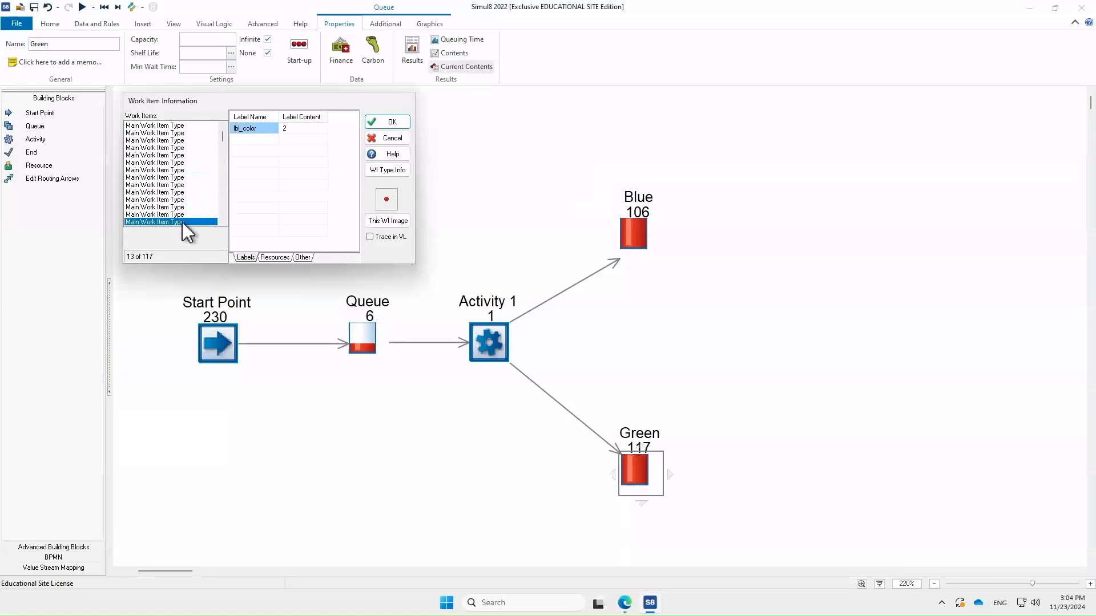
pyautogui.click(393, 124)
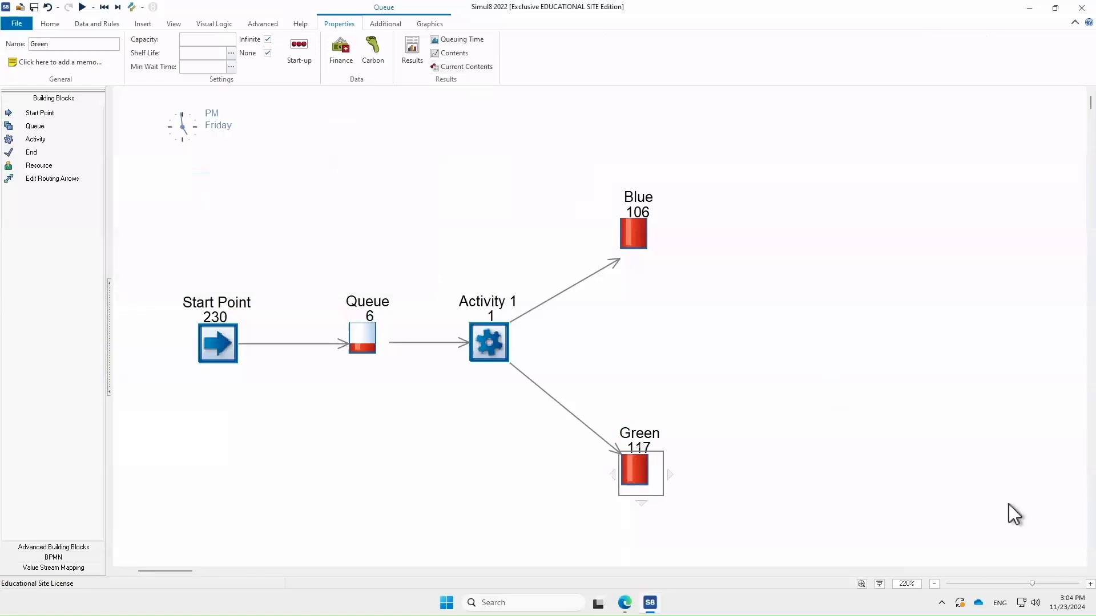
pyautogui.click(1007, 504)
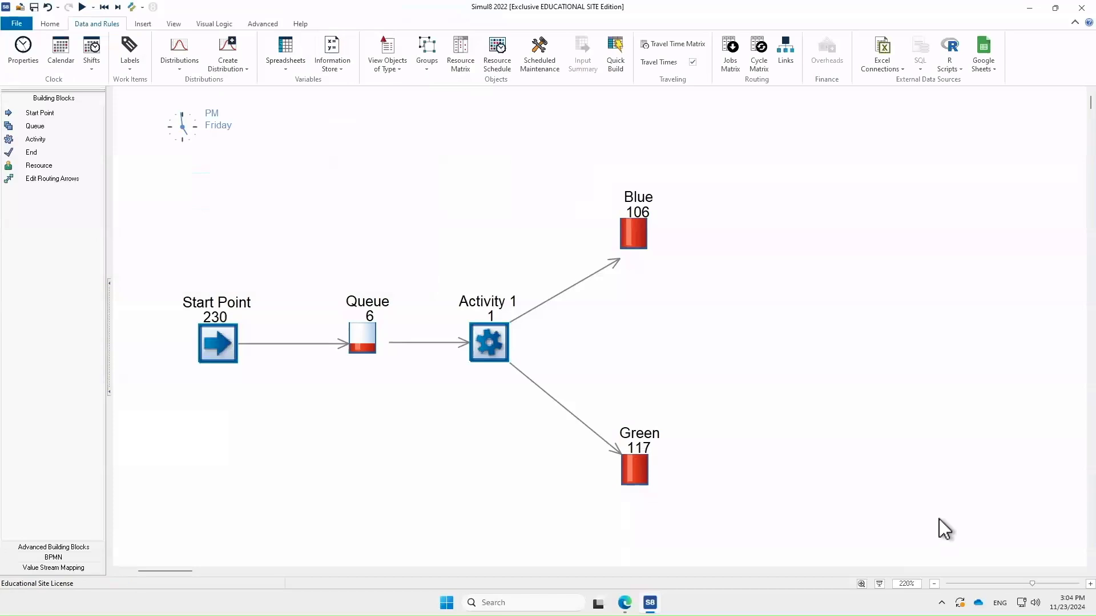
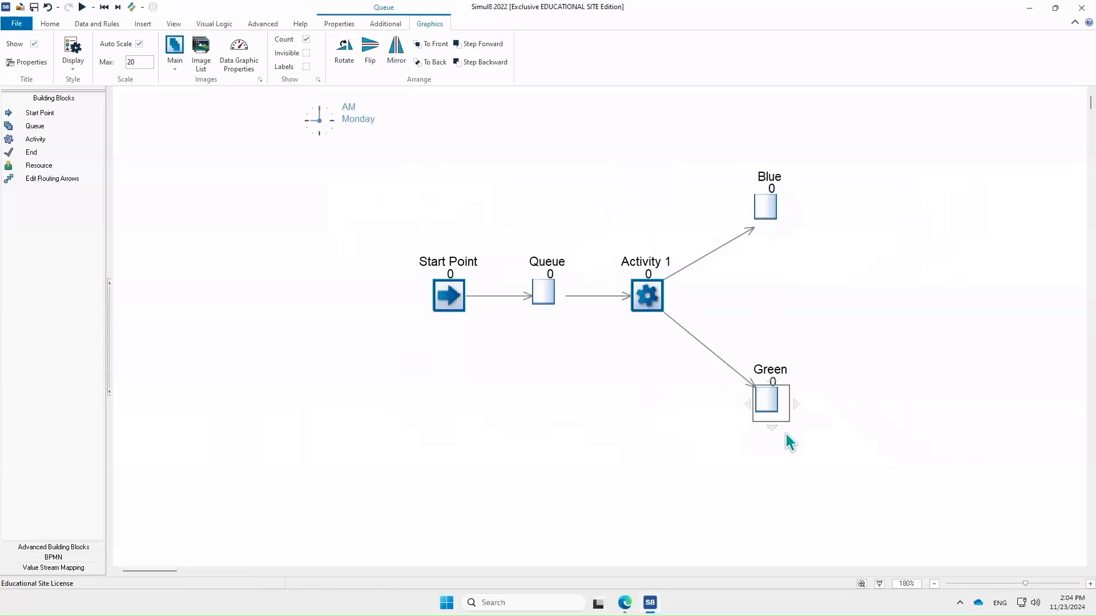
# - Add a new number label named lbl_color to the simulation
pyautogui.click(109, 26)
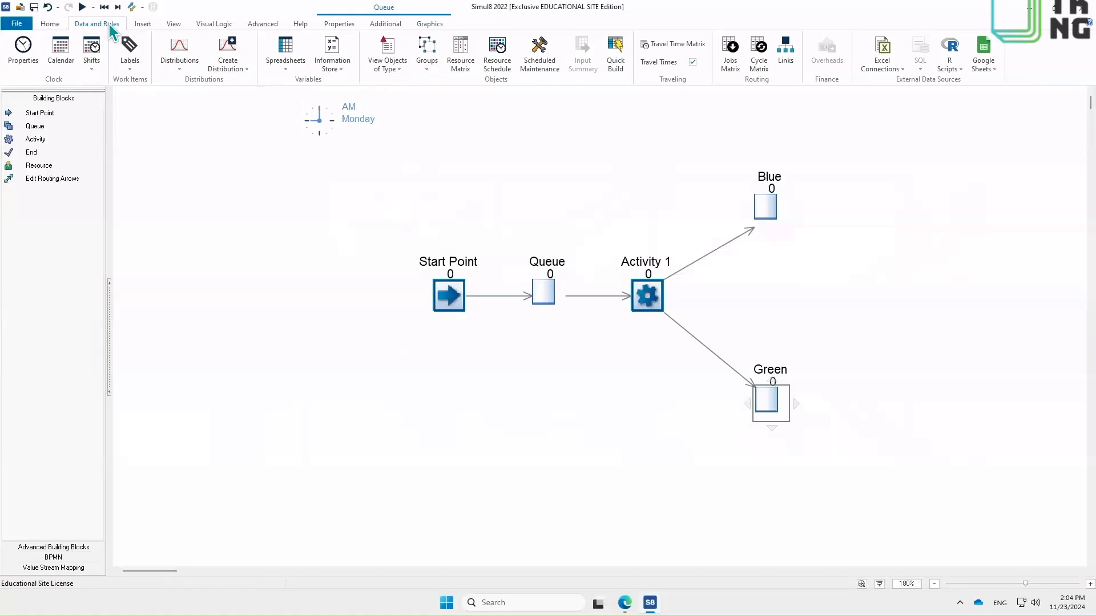
pyautogui.click(128, 52)
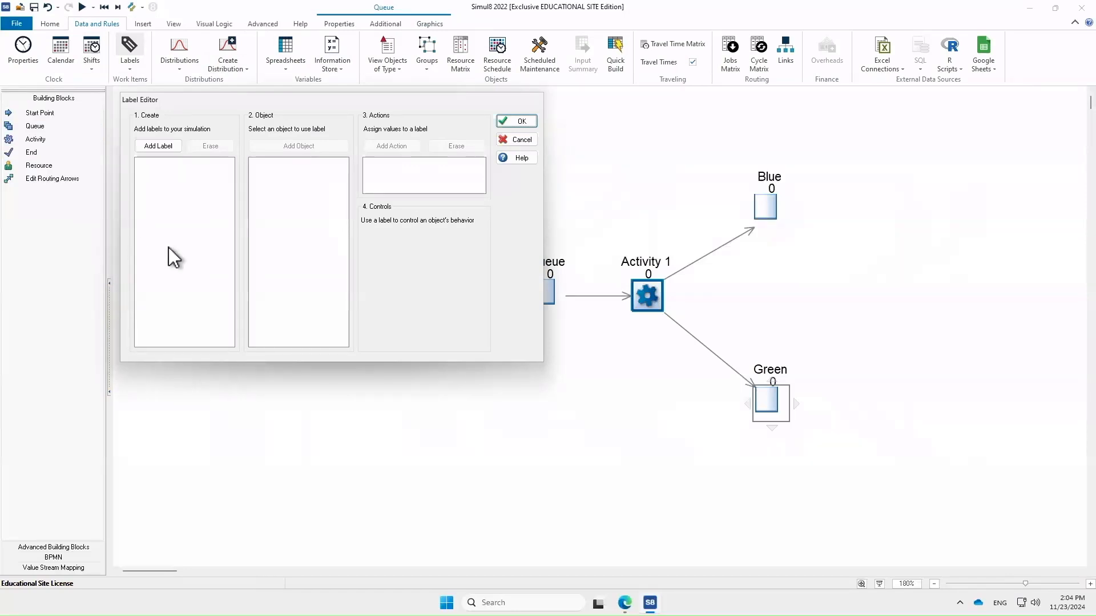
pyautogui.click(159, 146)
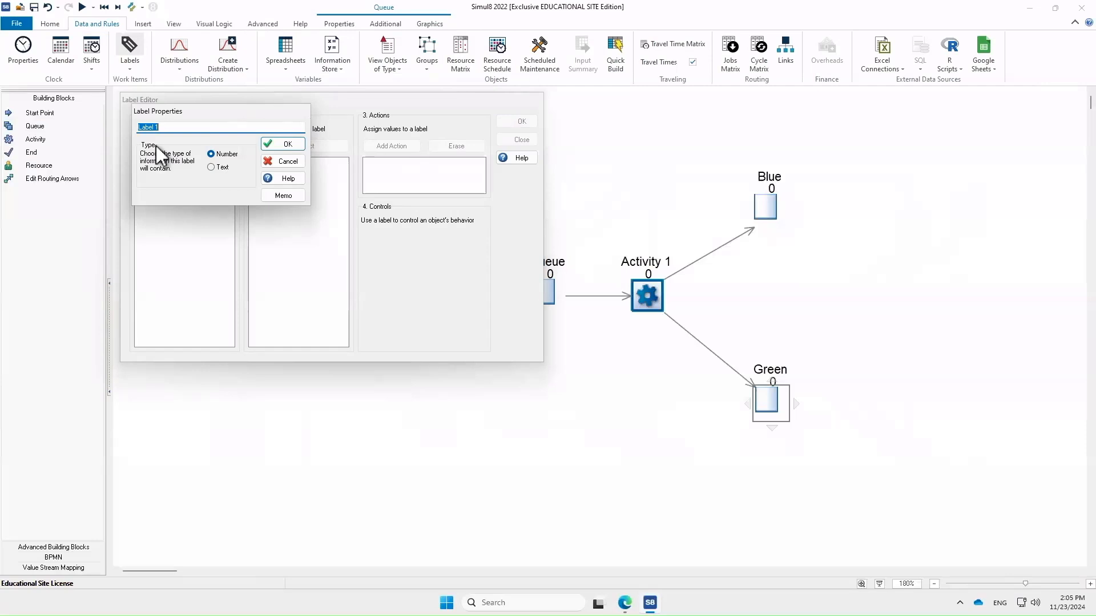
pyautogui.press('BackSpace')
pyautogui.write('lbl_color')
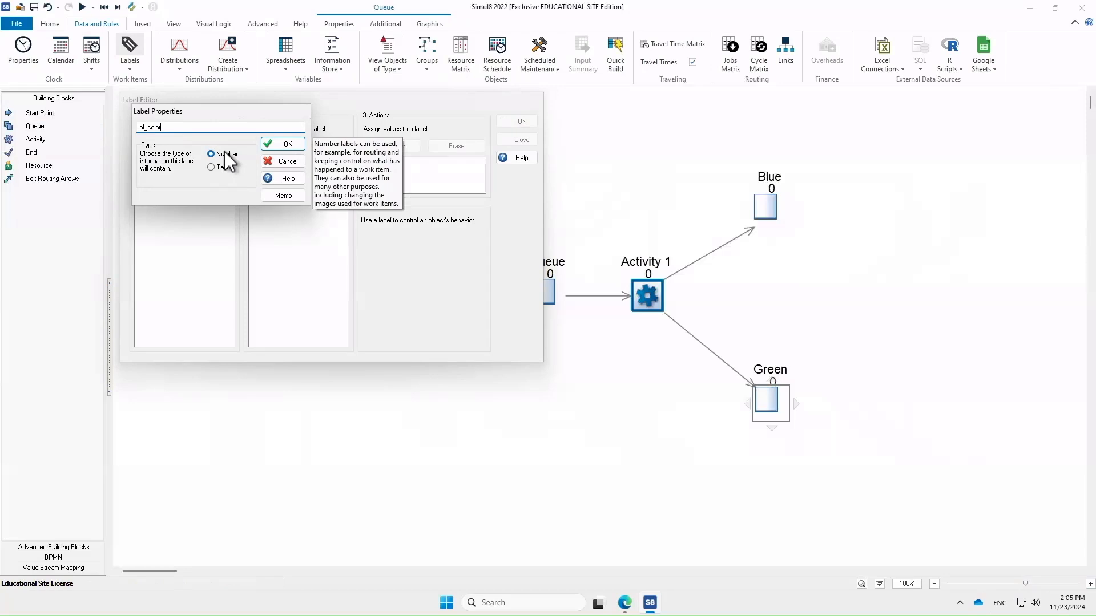
# - Document the lbl_color label with a memo reading "1: Blue" and "2: Green", and save the label
pyautogui.click(283, 196)
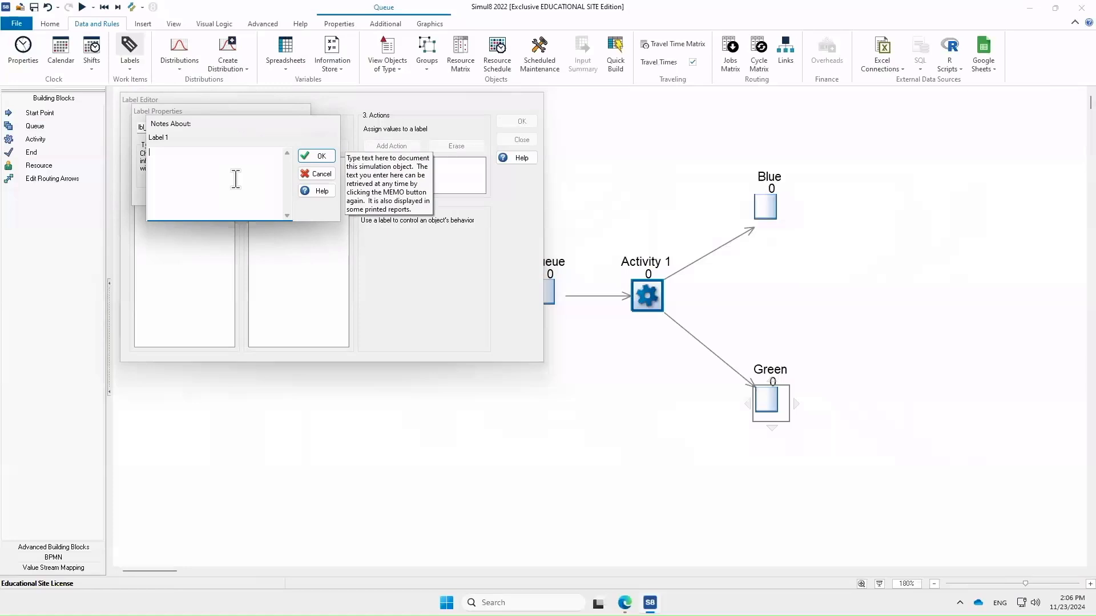
pyautogui.write('1.')
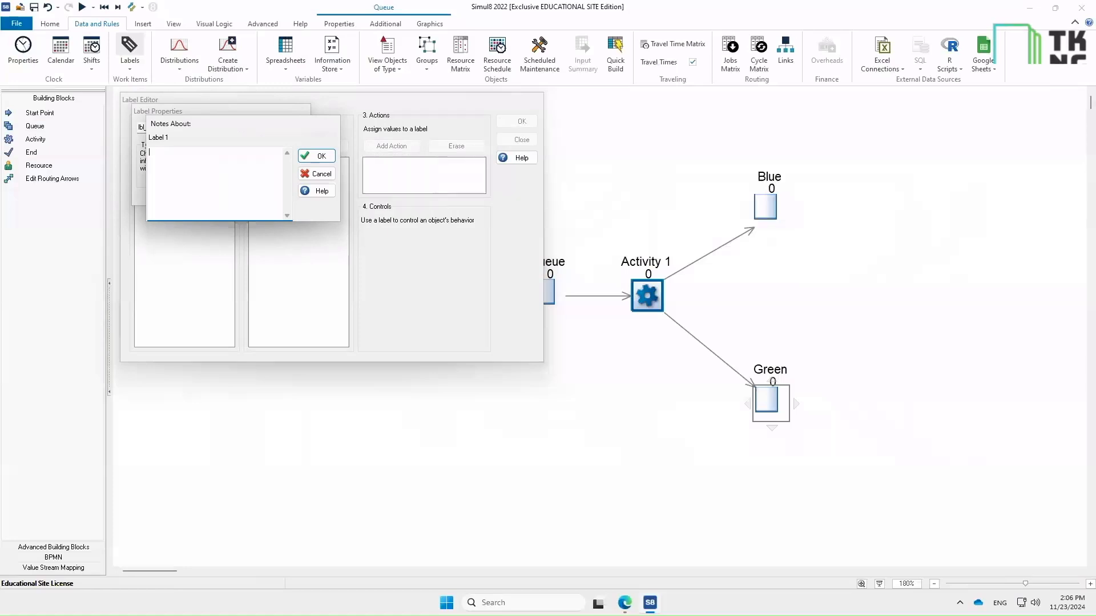
pyautogui.write(' Blue')
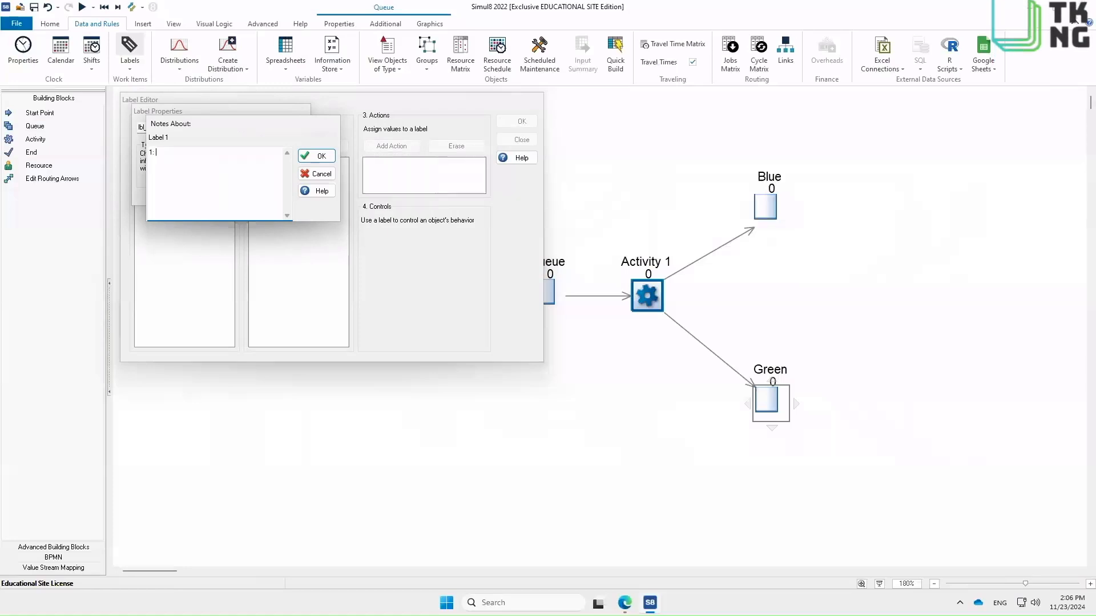
pyautogui.press('Return')
pyautogui.write('2')
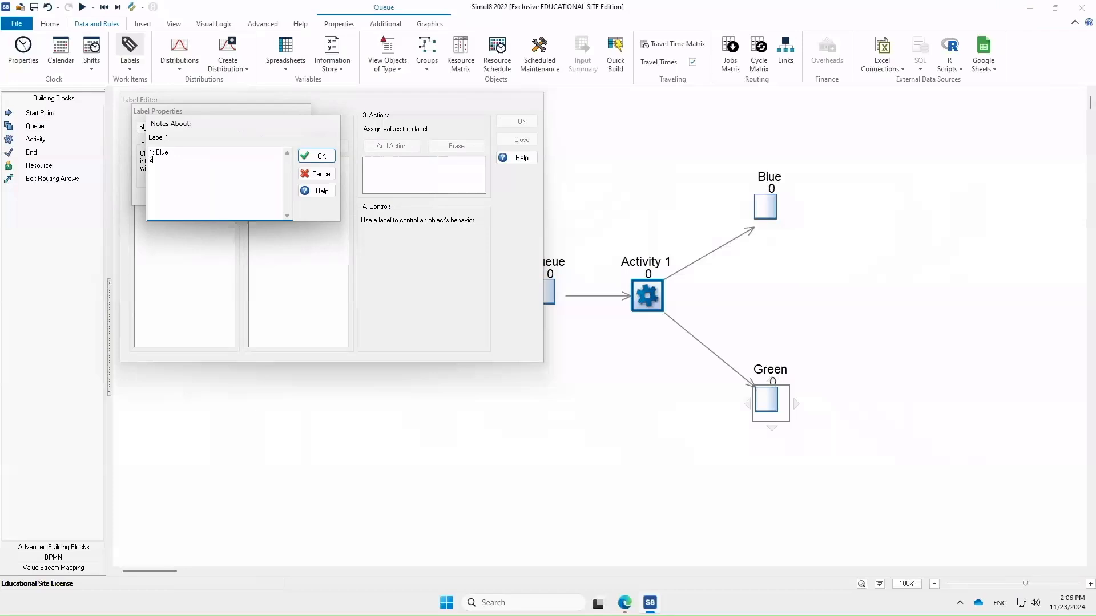
pyautogui.write(': Green')
pyautogui.click(317, 156)
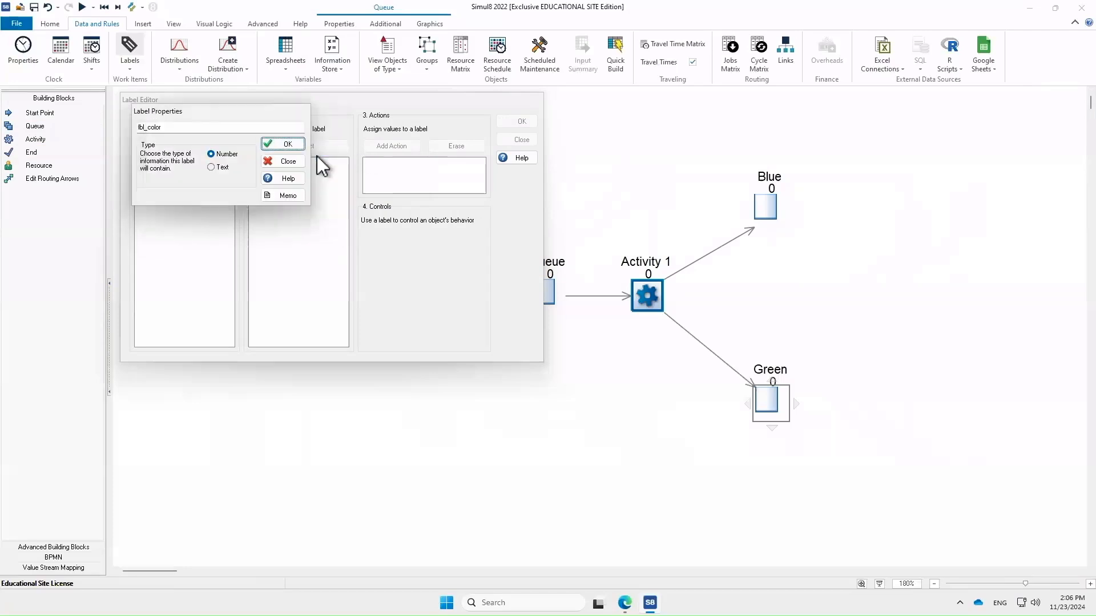
pyautogui.click(283, 145)
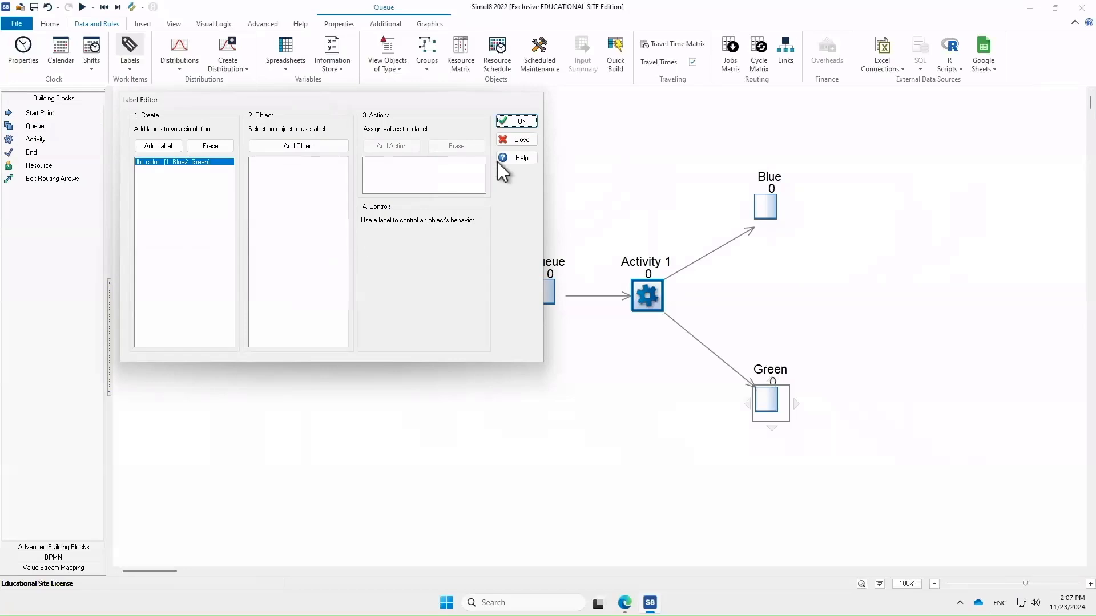
pyautogui.click(516, 121)
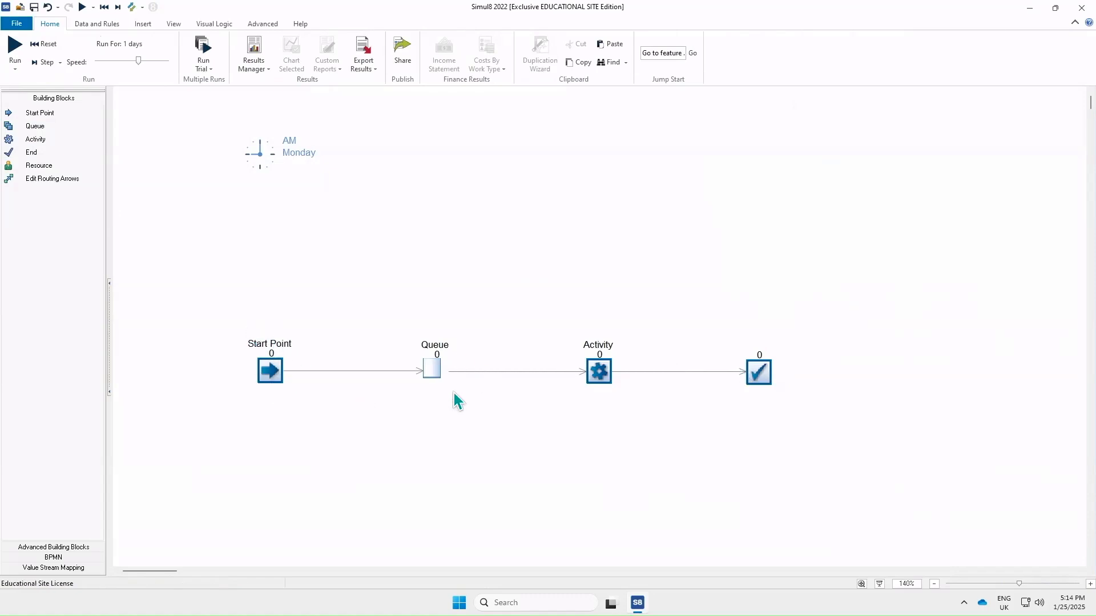
# - Show the title of the end object that follows the Activity
pyautogui.click(758, 372)
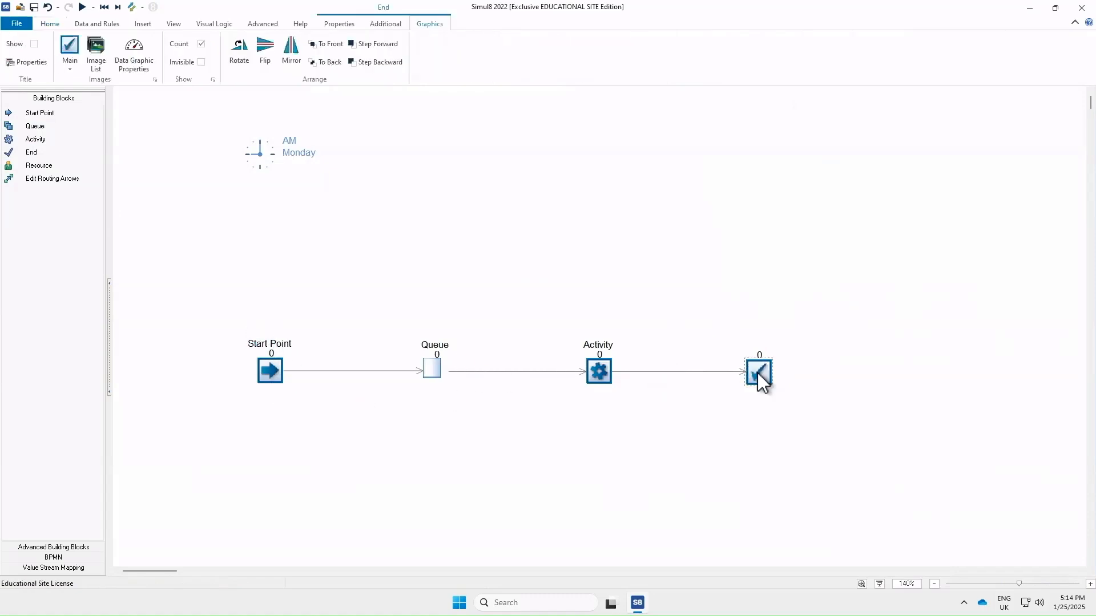
pyautogui.click(34, 44)
pyautogui.click(830, 406)
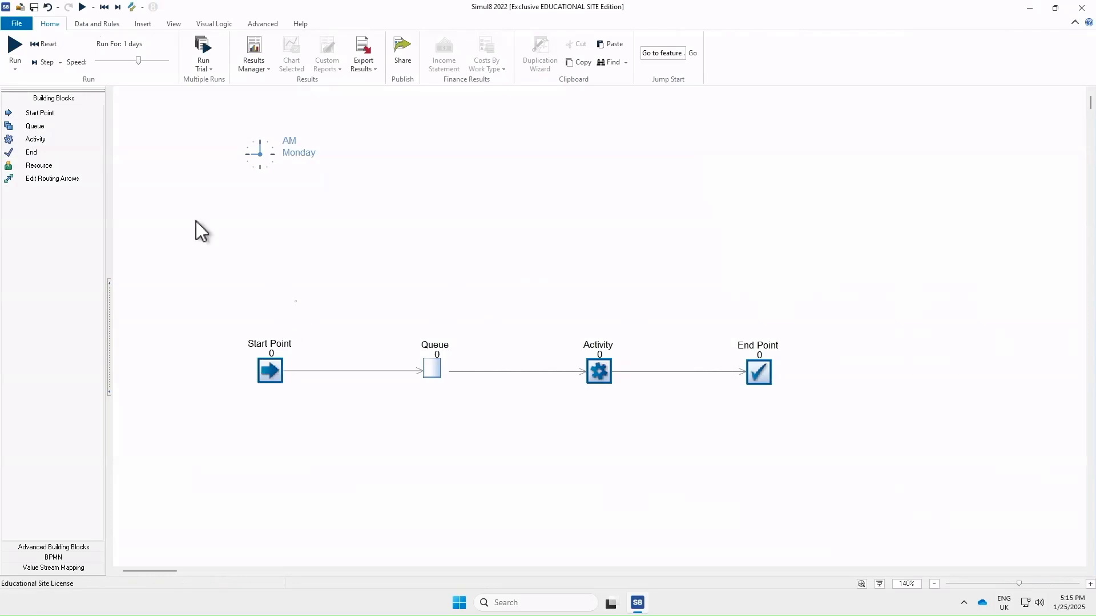
# - Add a new number label named CustomerID to the simulation
pyautogui.click(102, 25)
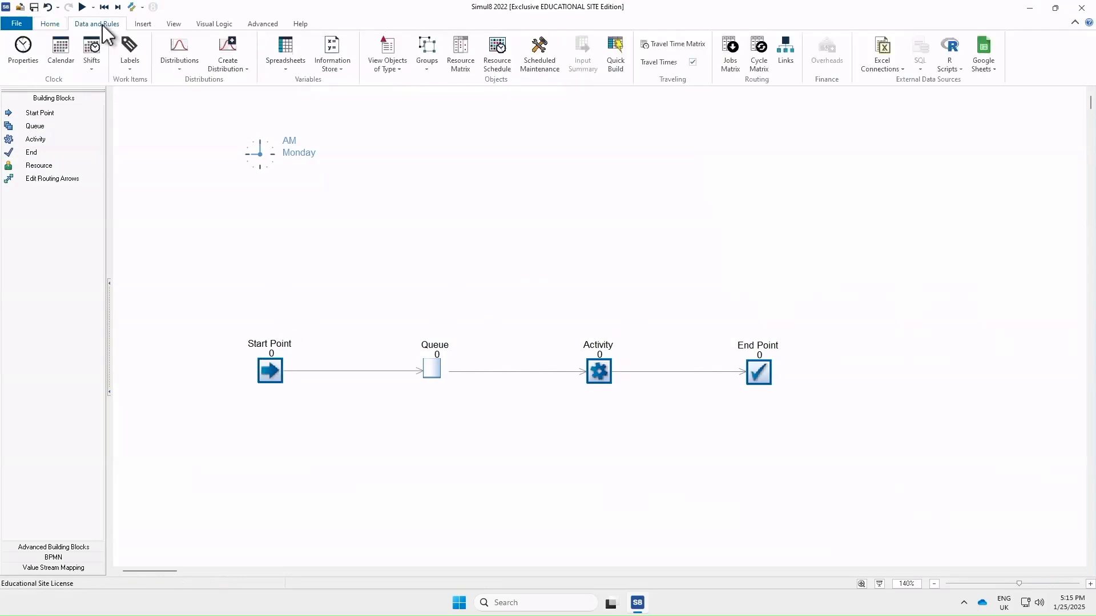
pyautogui.click(130, 63)
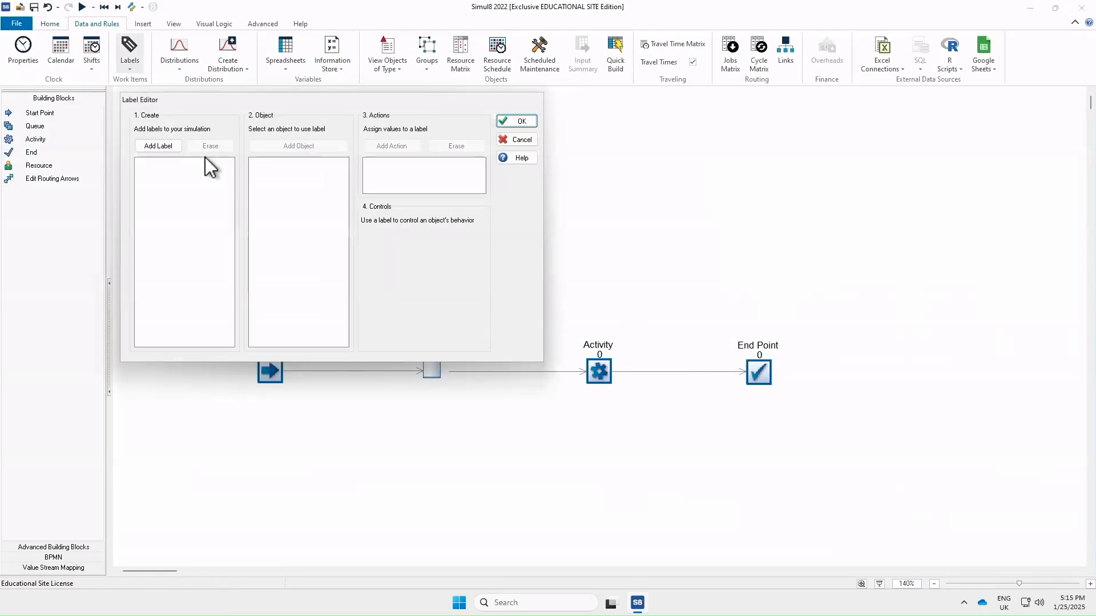
pyautogui.click(166, 149)
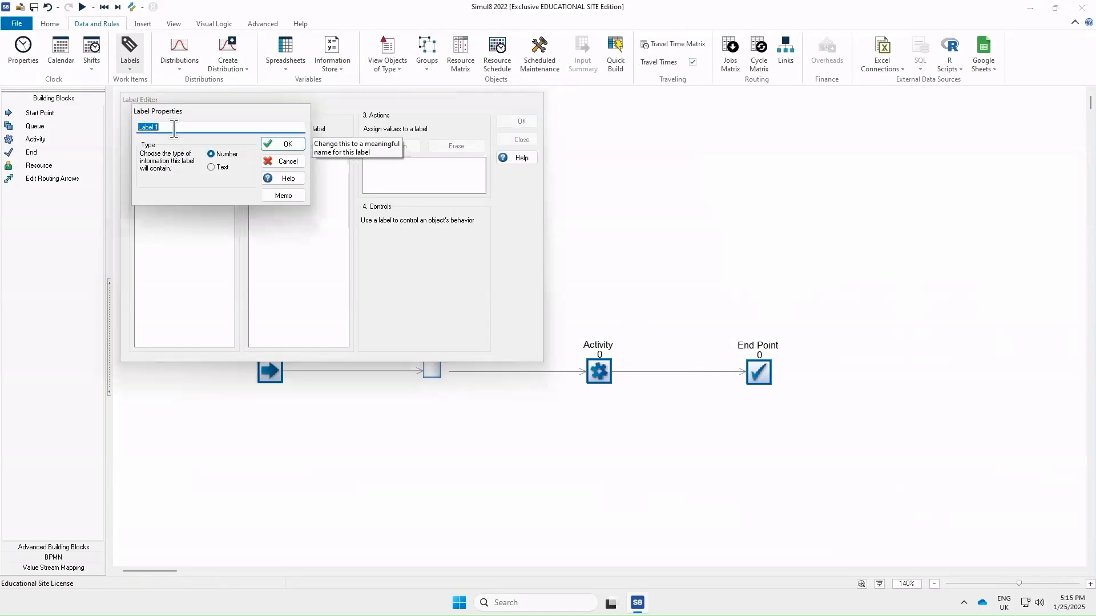
pyautogui.write('CustomerID')
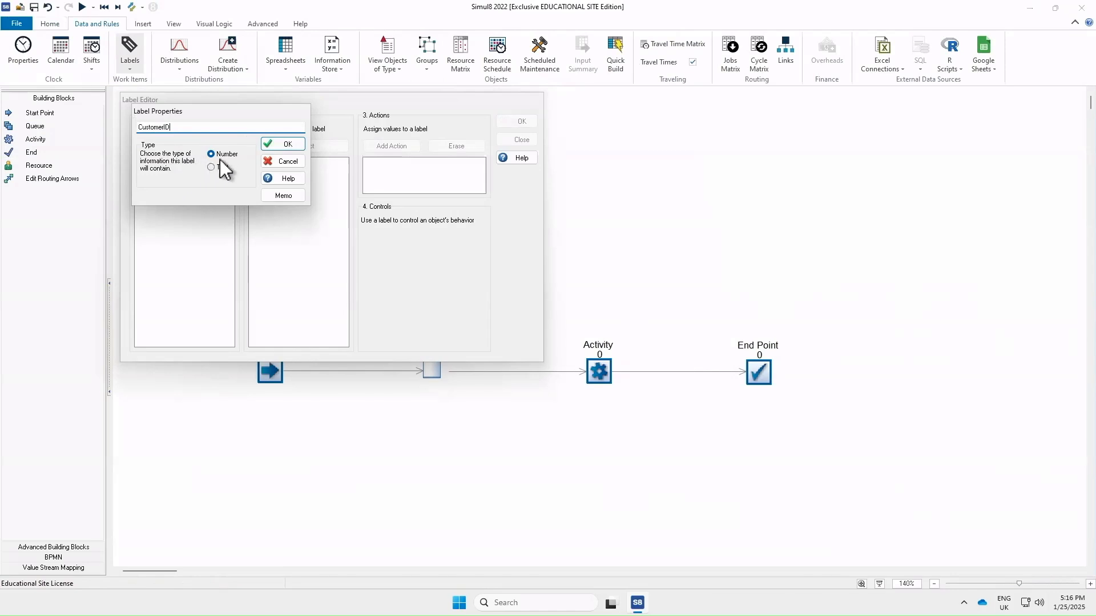
pyautogui.click(282, 145)
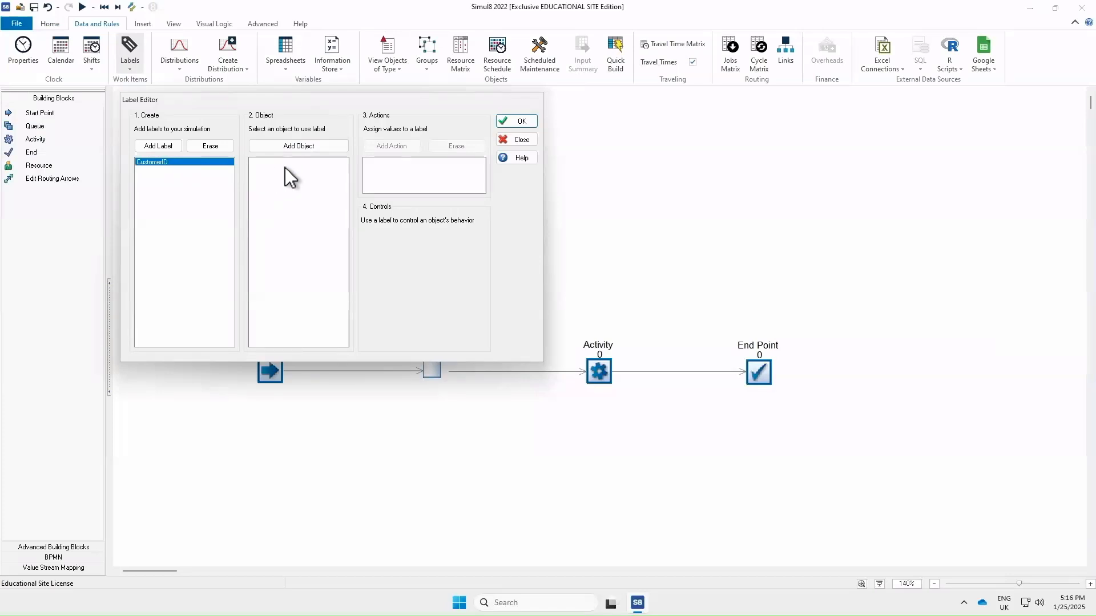
# - Attach the CustomerID label to the Start Point with the Unique action and save the label settings
pyautogui.moveTo(269, 85); pyautogui.dragTo(260, 51)
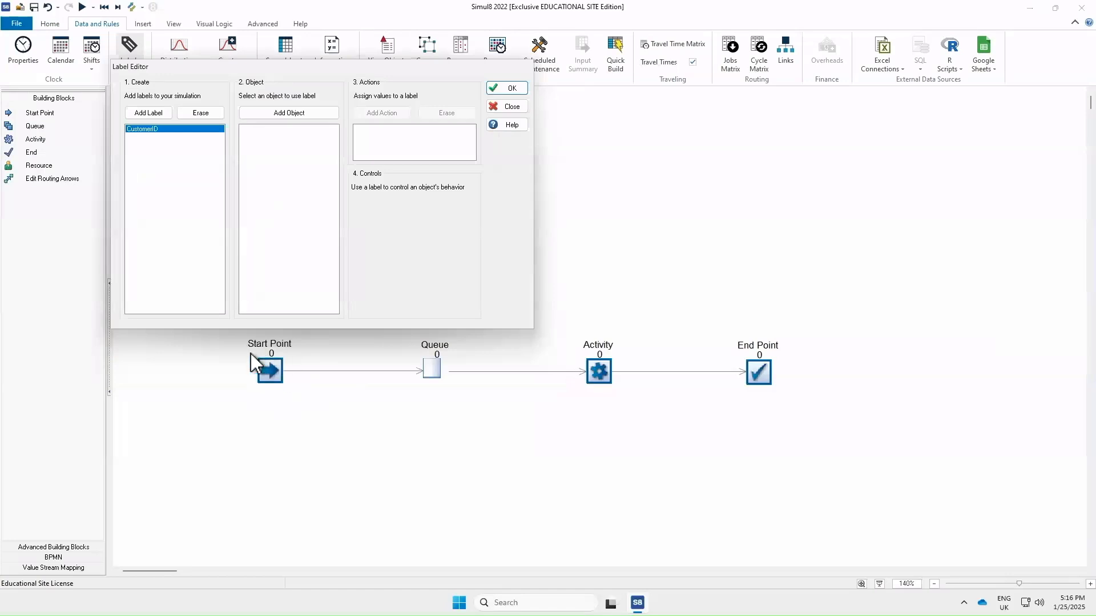
pyautogui.click(282, 112)
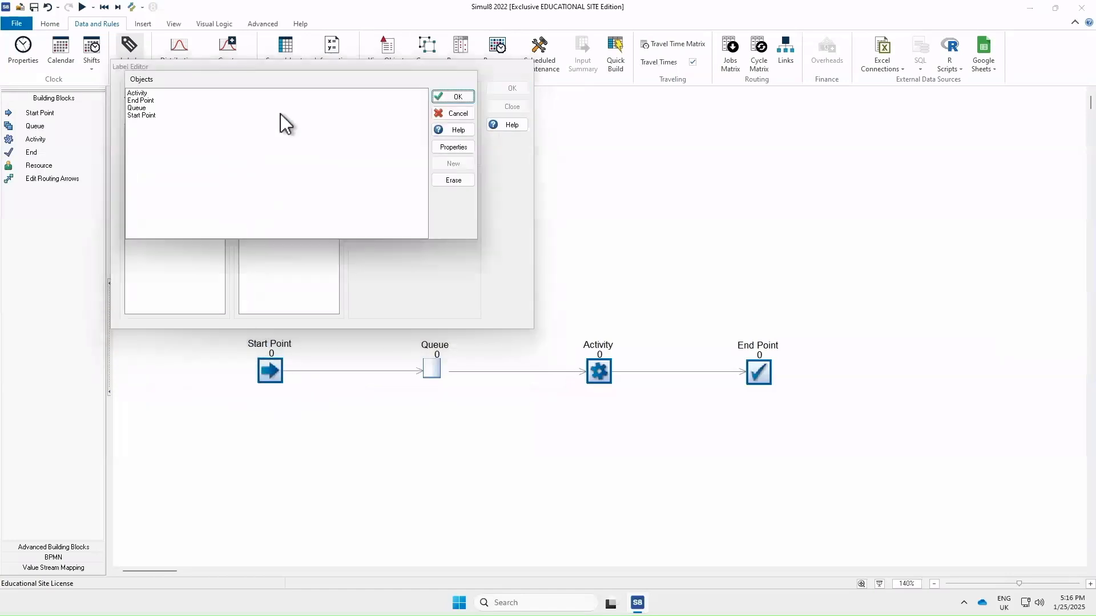
pyautogui.click(146, 116)
pyautogui.click(469, 95)
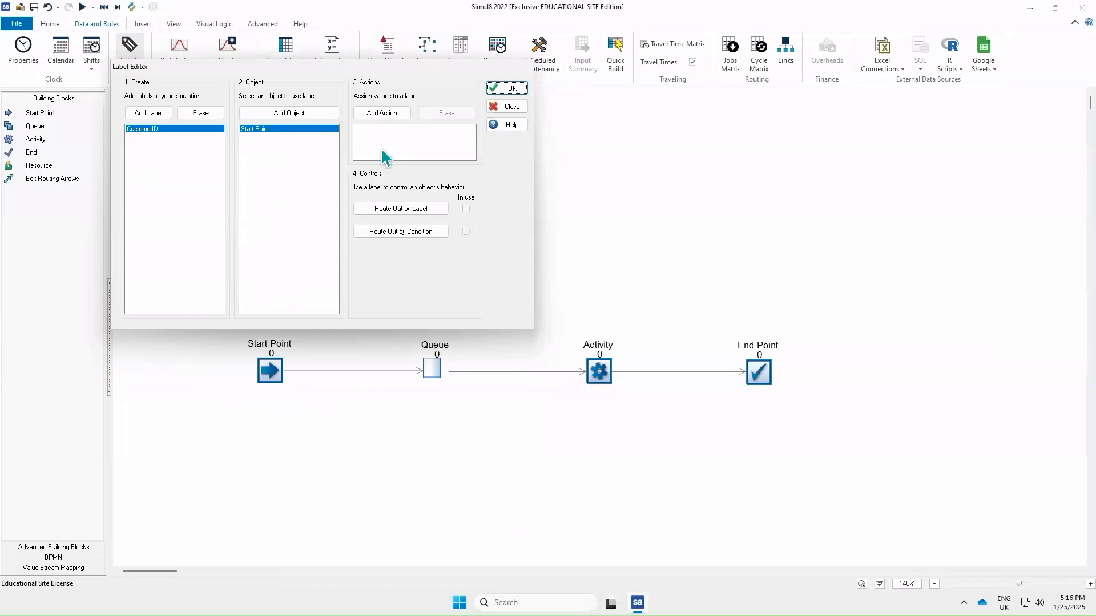
pyautogui.click(383, 113)
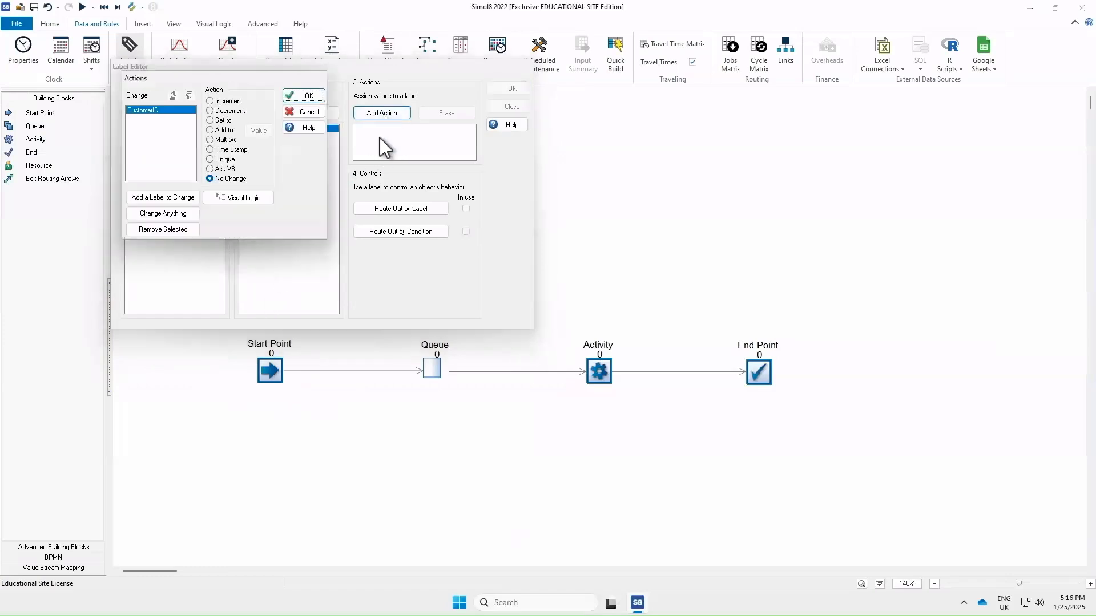
pyautogui.click(210, 159)
pyautogui.click(301, 94)
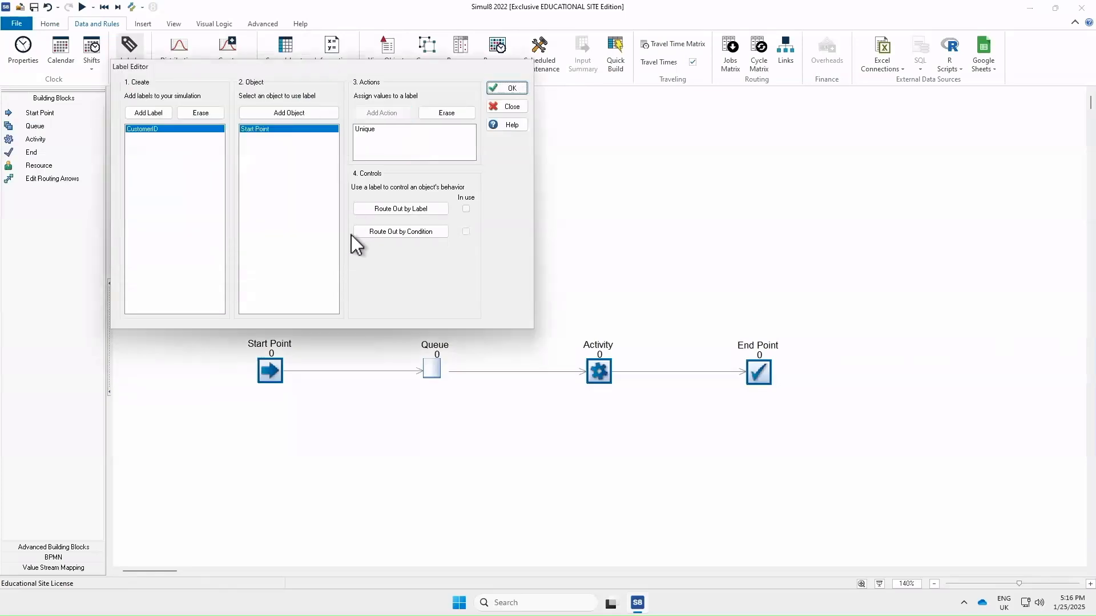
pyautogui.click(505, 90)
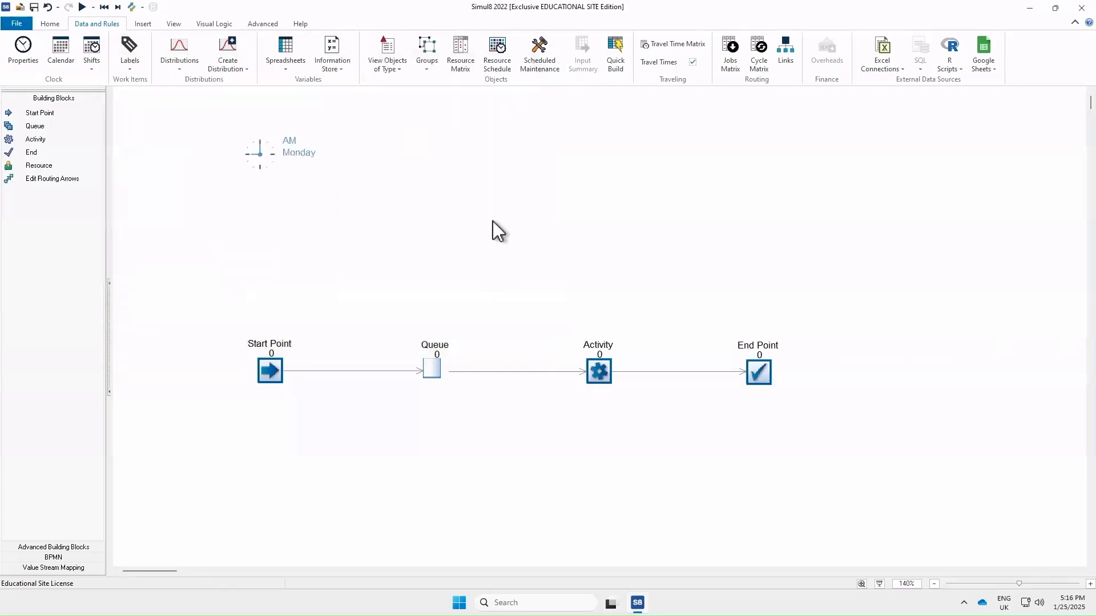
# - Run the simulation and check the CustomerID label in the current contents of the Queue
pyautogui.click(81, 8)
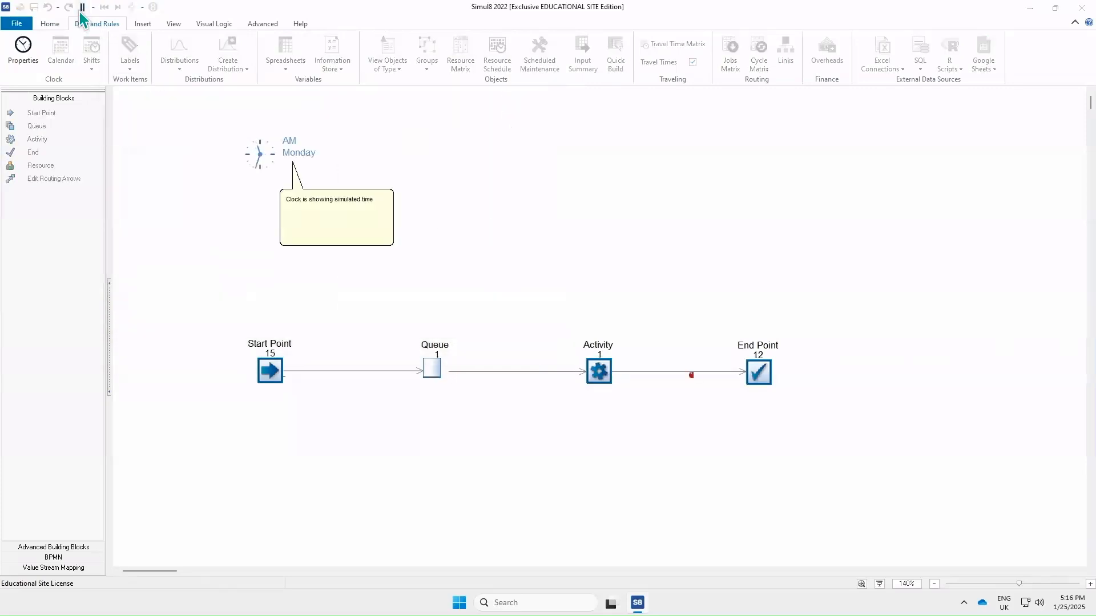
pyautogui.click(428, 370)
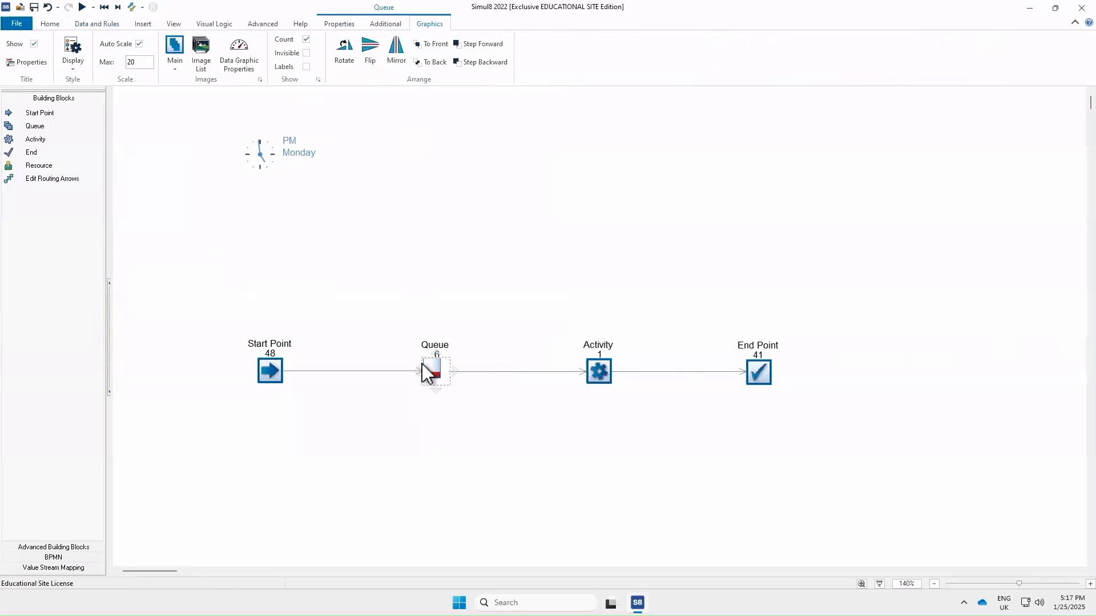
pyautogui.click(339, 24)
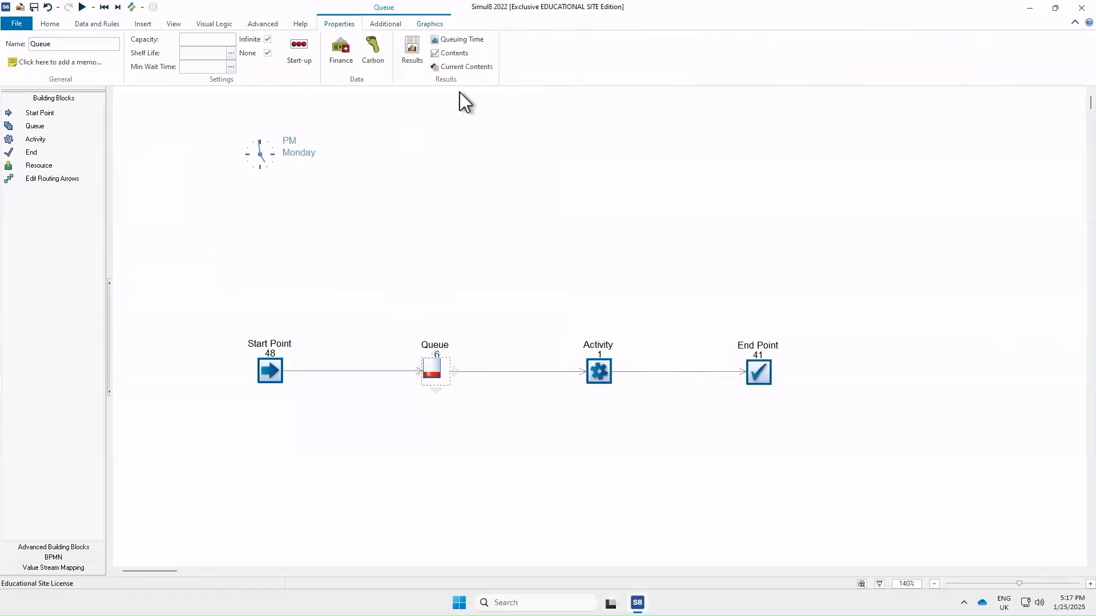
pyautogui.click(471, 68)
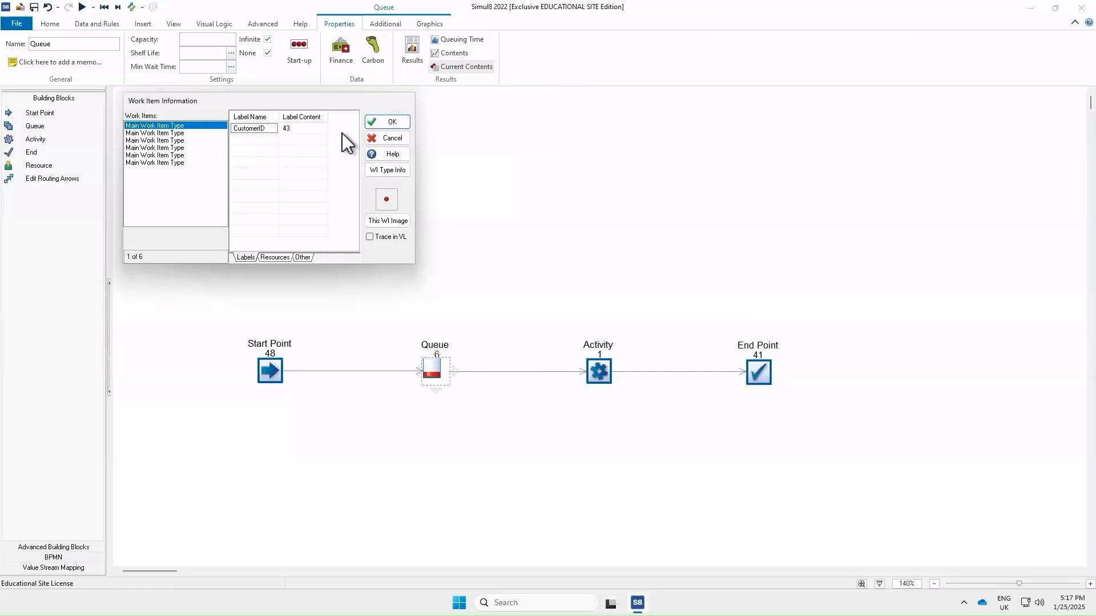
pyautogui.click(381, 124)
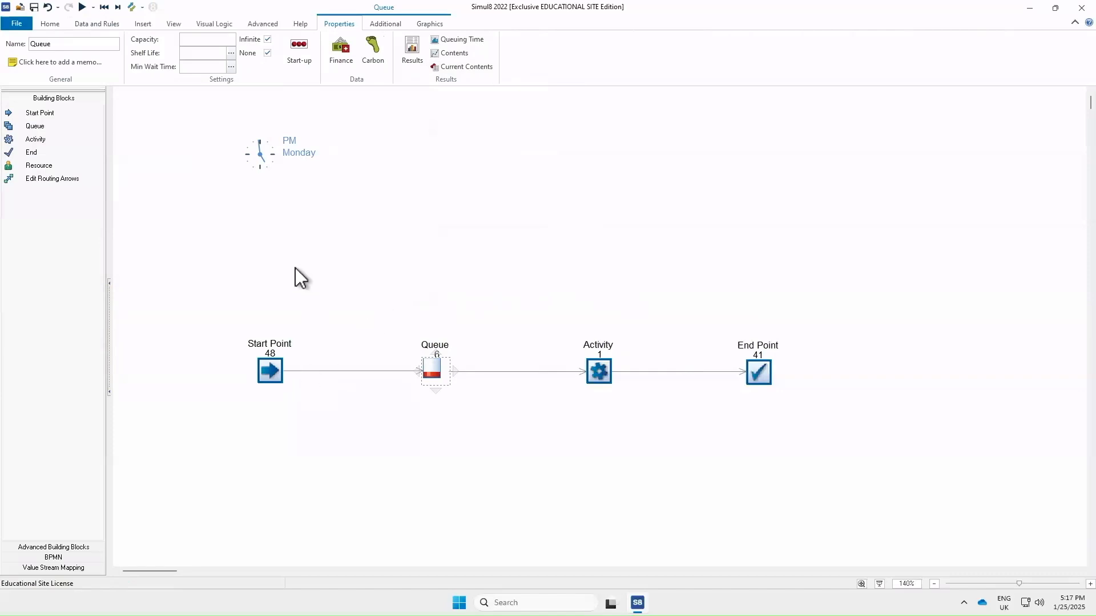
# - Add a second number label named TimeIN to the simulation
pyautogui.click(101, 25)
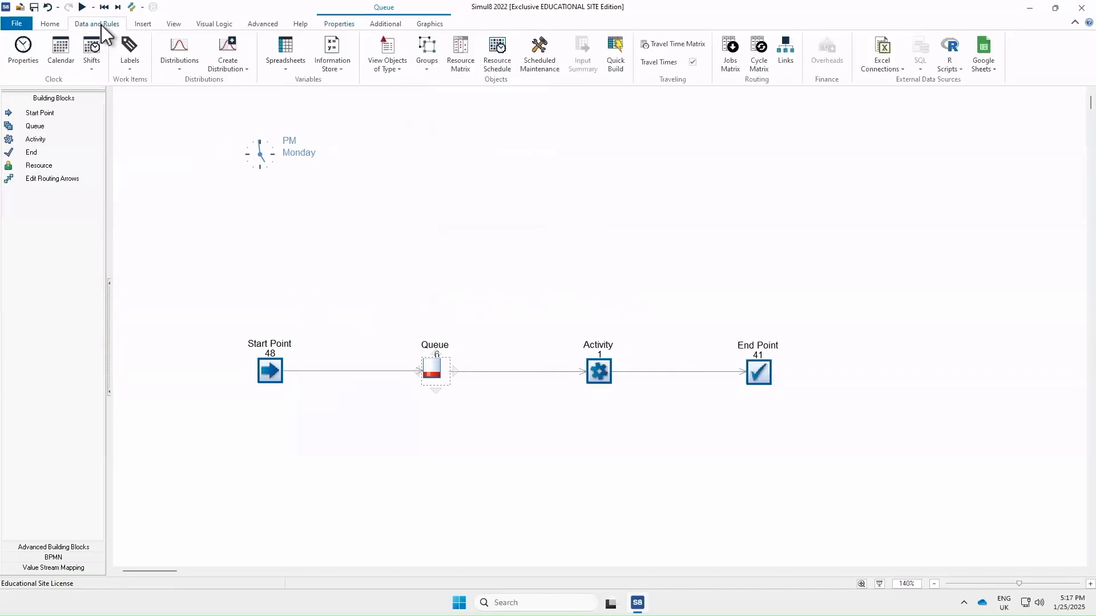
pyautogui.click(131, 53)
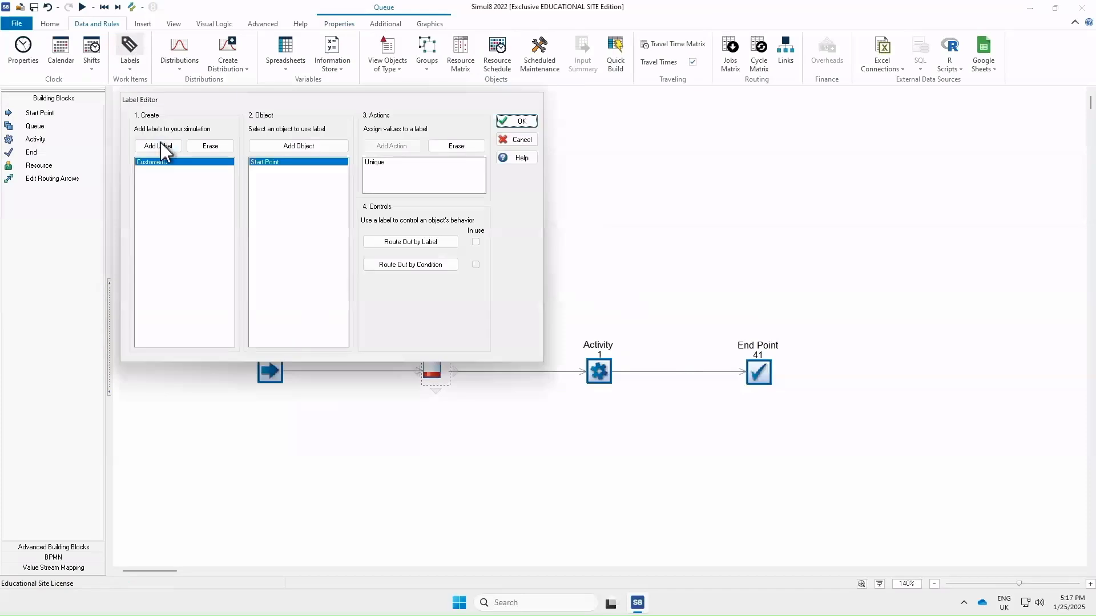
pyautogui.click(166, 147)
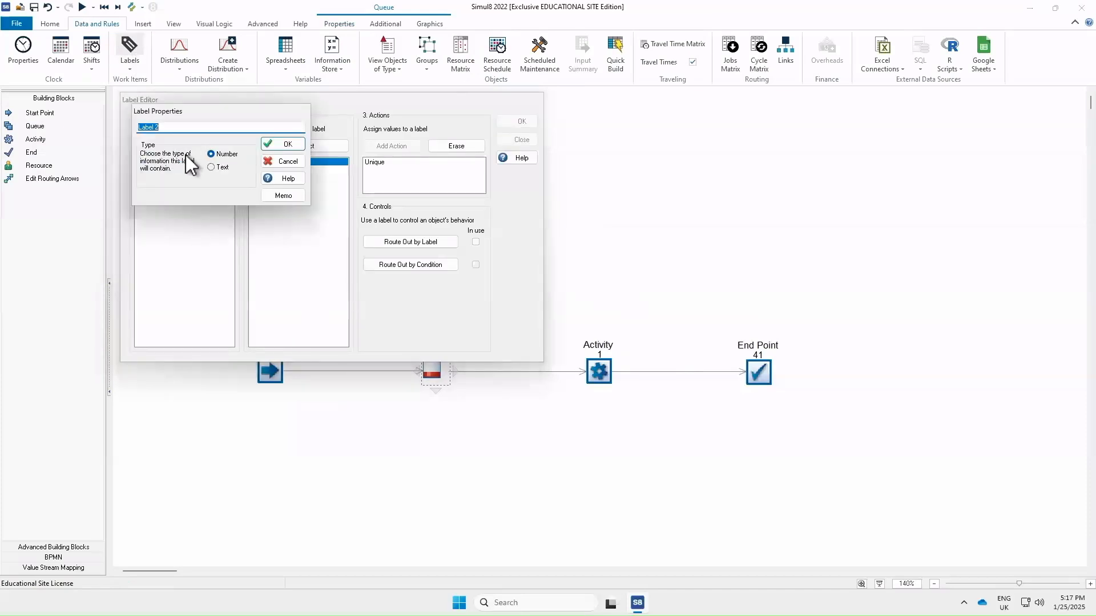
pyautogui.write('T')
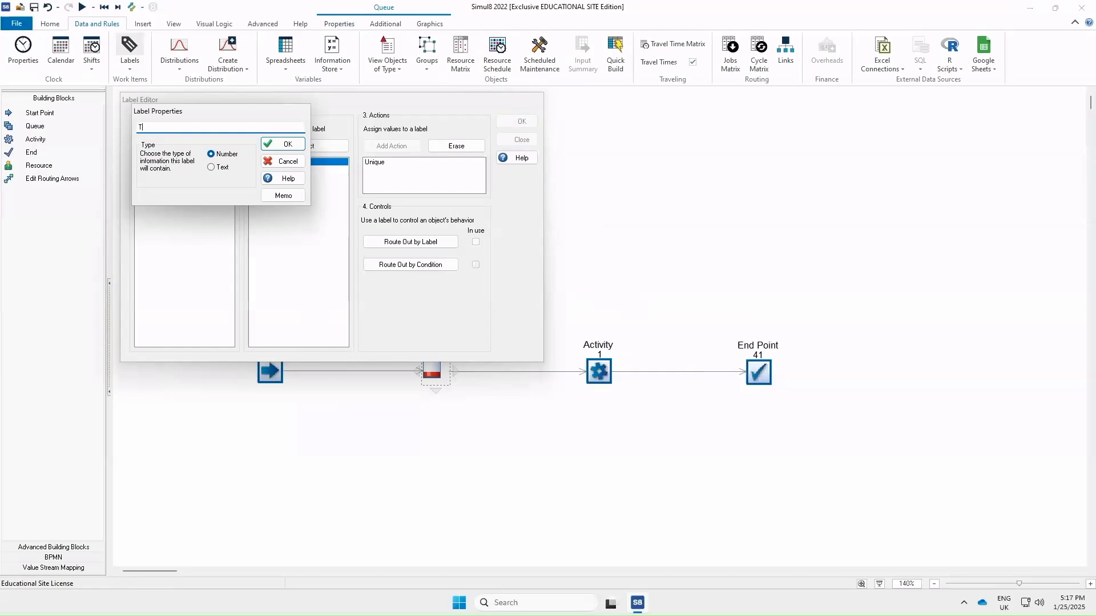
pyautogui.write('imeIN')
pyautogui.click(284, 145)
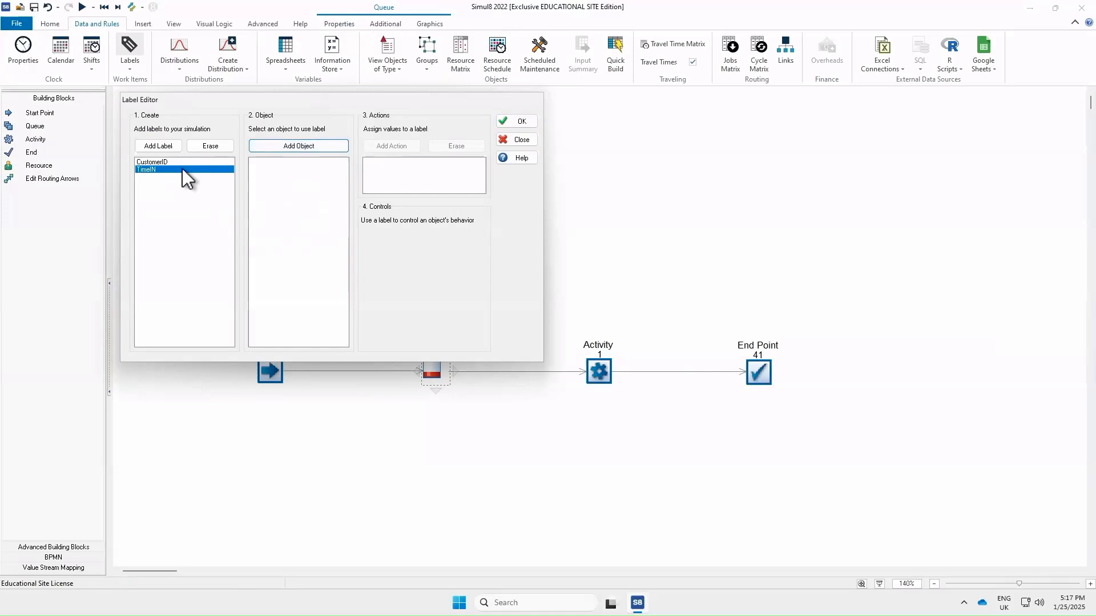
# - Attach the TimeIN label to the Start Point with the Time Stamp action and save the label settings
pyautogui.click(309, 147)
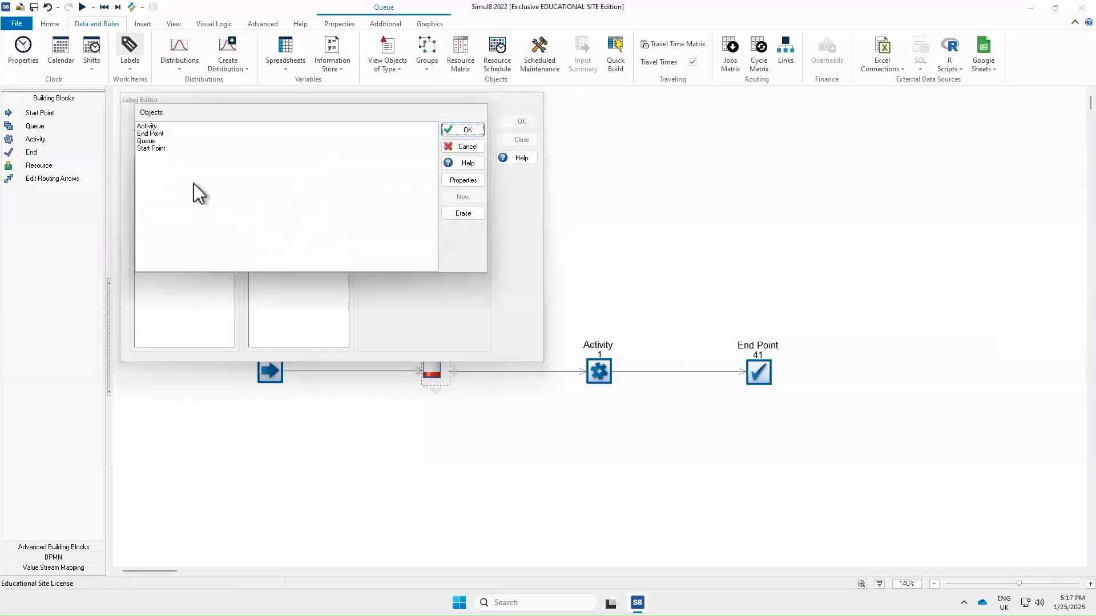
pyautogui.click(172, 151)
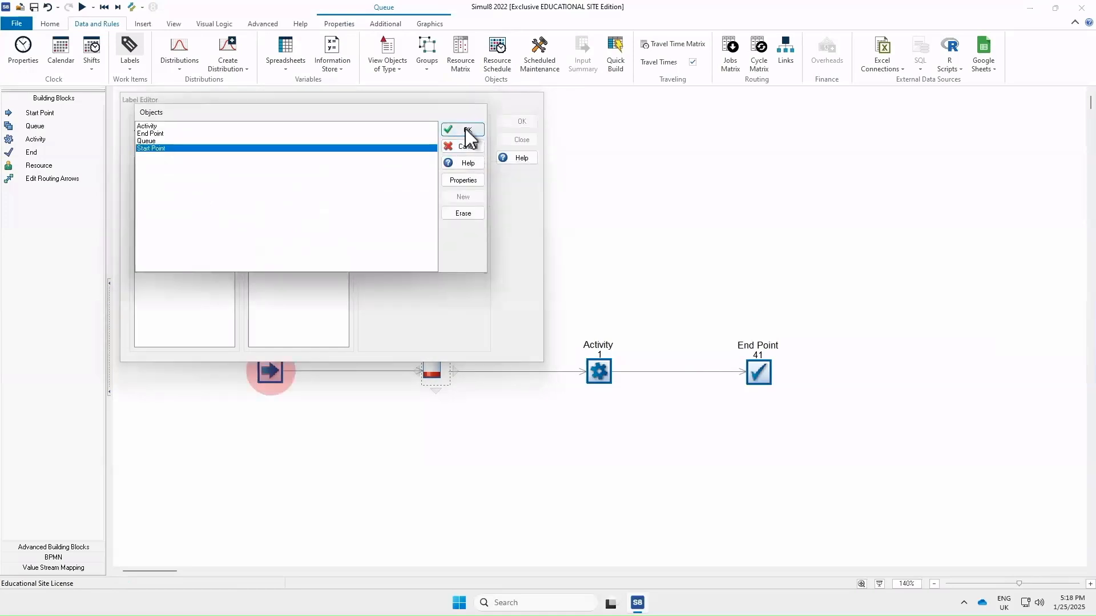
pyautogui.click(463, 130)
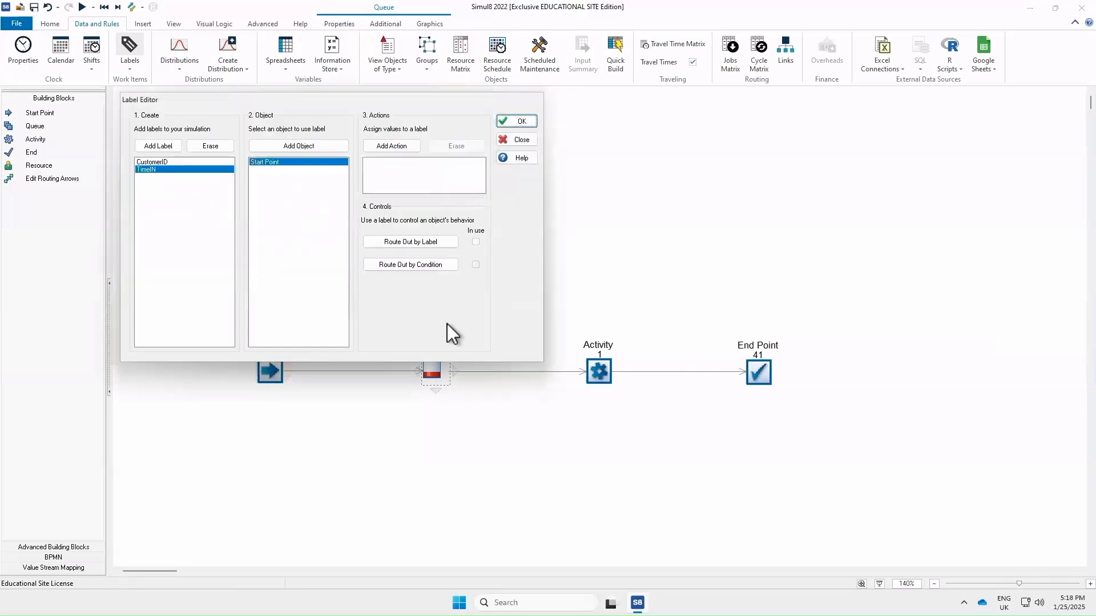
pyautogui.click(397, 148)
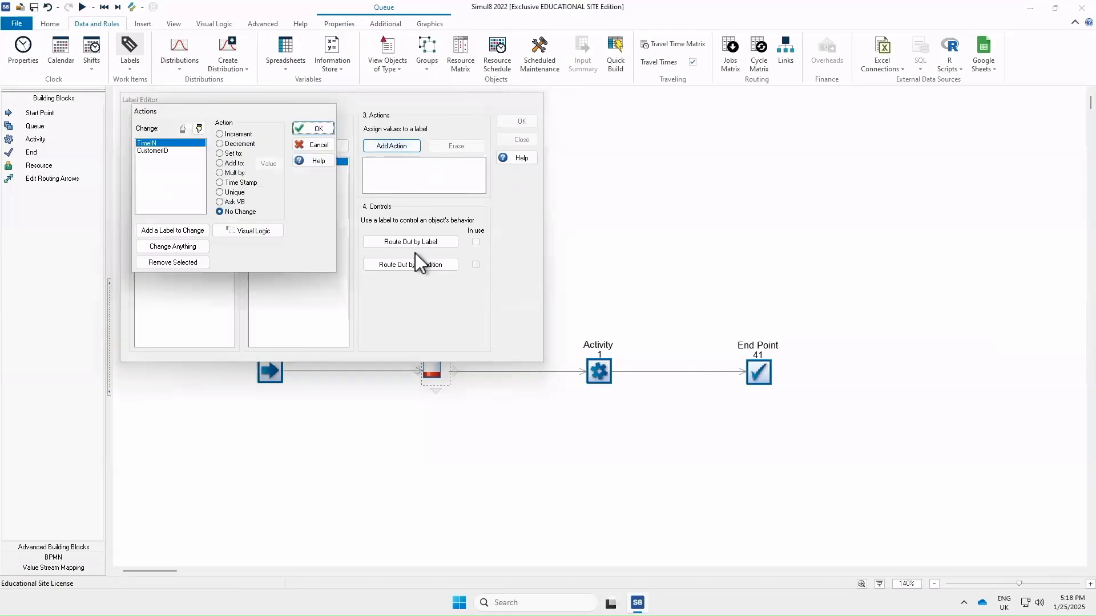
pyautogui.click(237, 183)
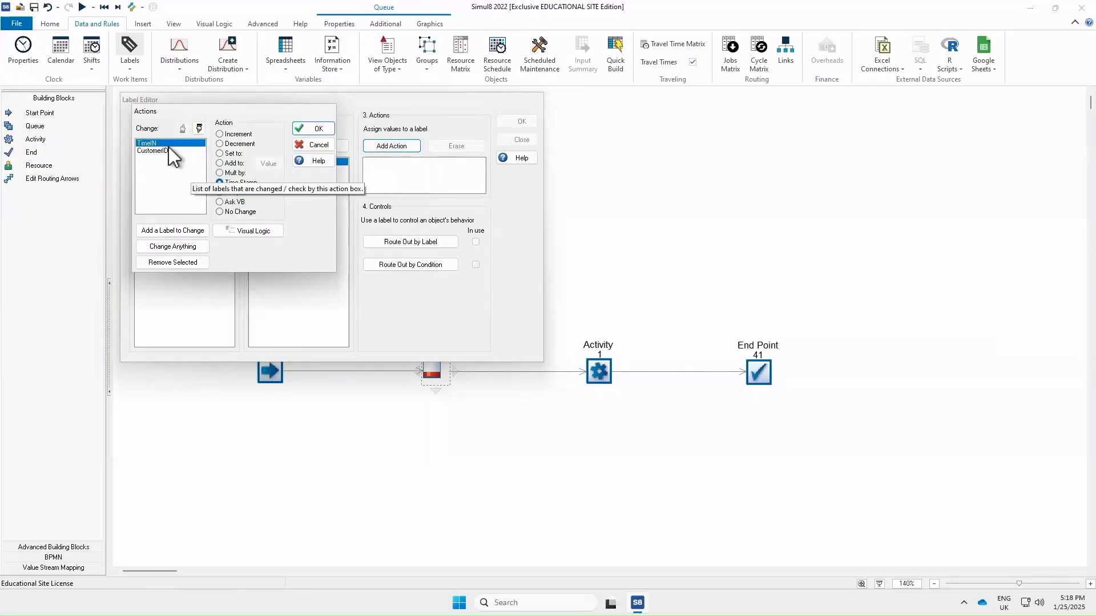
pyautogui.click(310, 130)
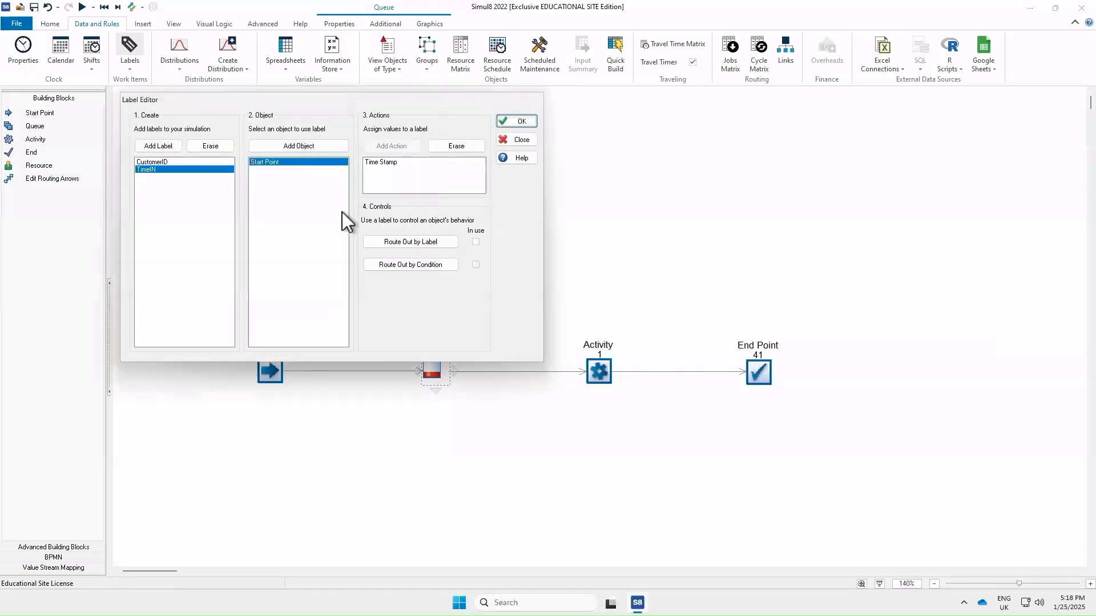
pyautogui.click(518, 121)
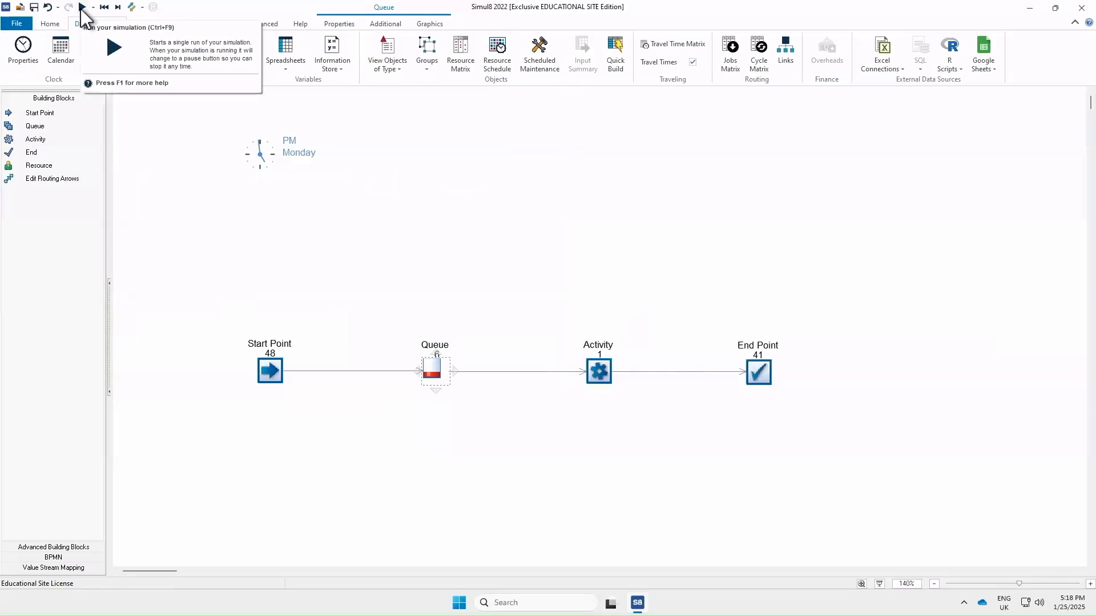
# - Run the simulation and check the TimeIN label in the current contents of the Queue
pyautogui.click(82, 6)
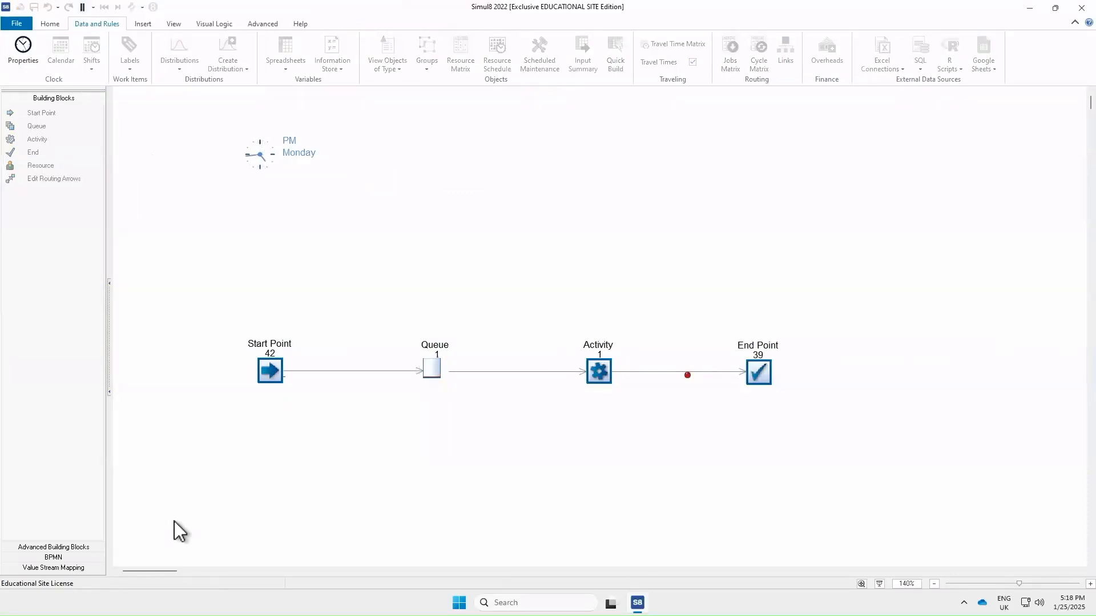
pyautogui.click(430, 369)
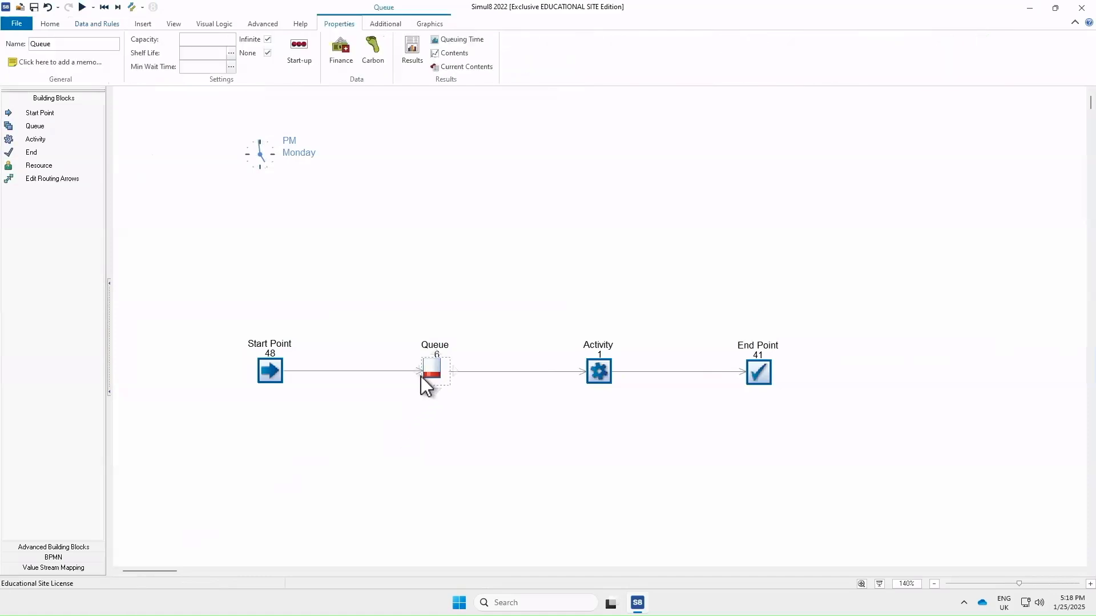
pyautogui.click(471, 67)
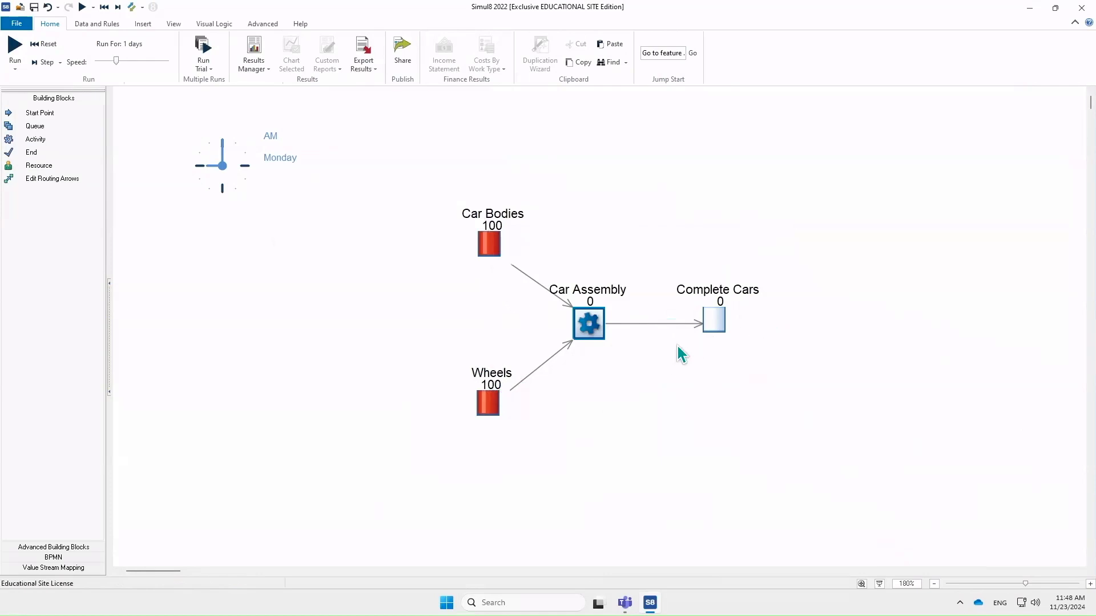
# - Set the Car Assembly activity's routing in to Collect, taking 1 item from Car Bodies and 4 from Wheels
pyautogui.click(588, 325)
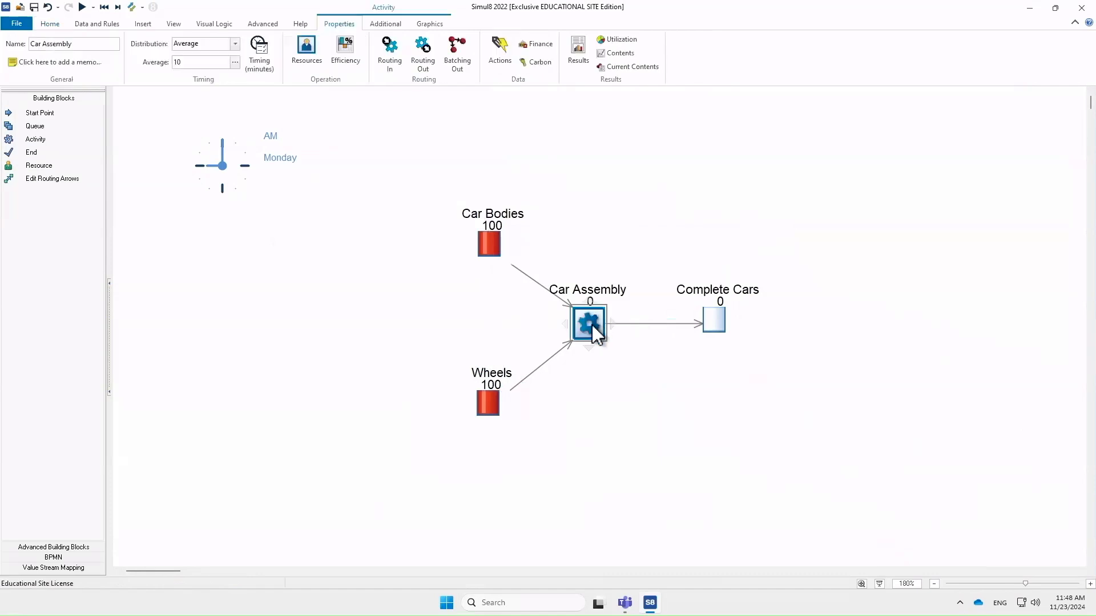
pyautogui.click(392, 52)
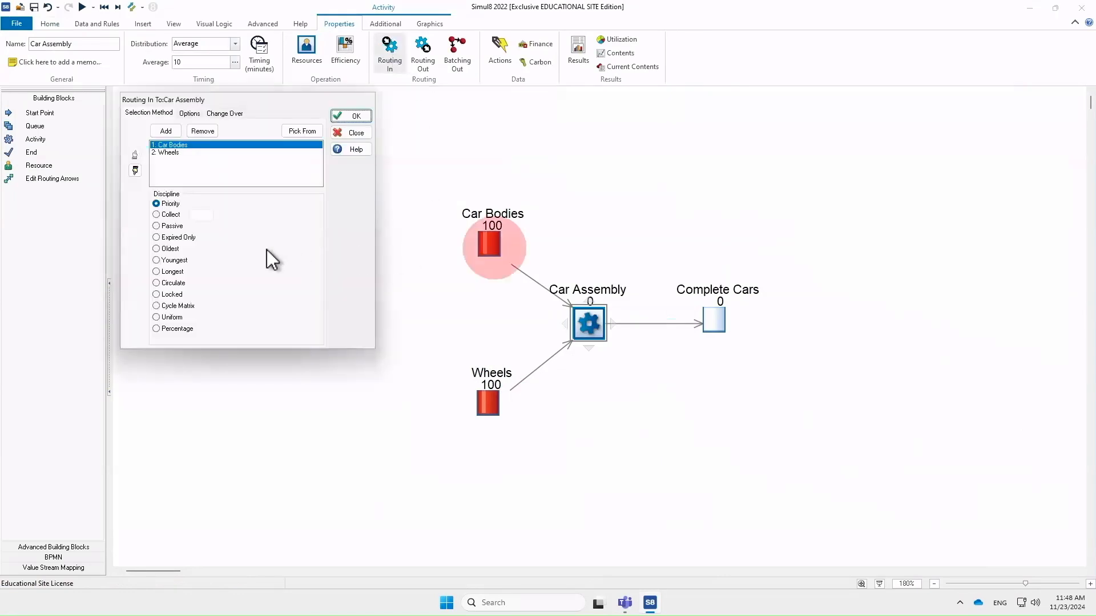
pyautogui.click(156, 215)
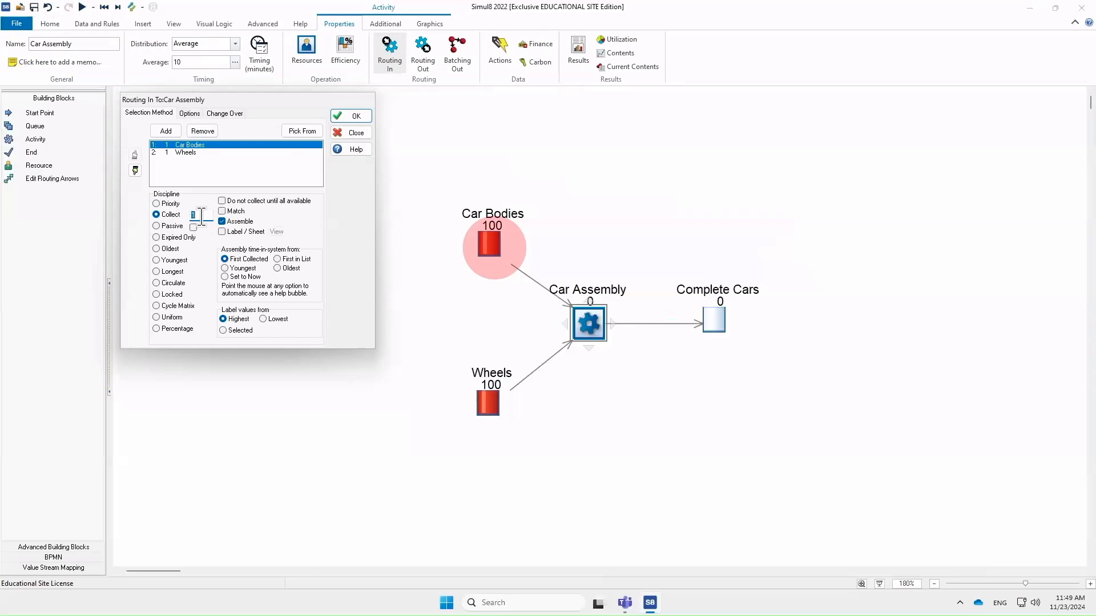
pyautogui.click(194, 153)
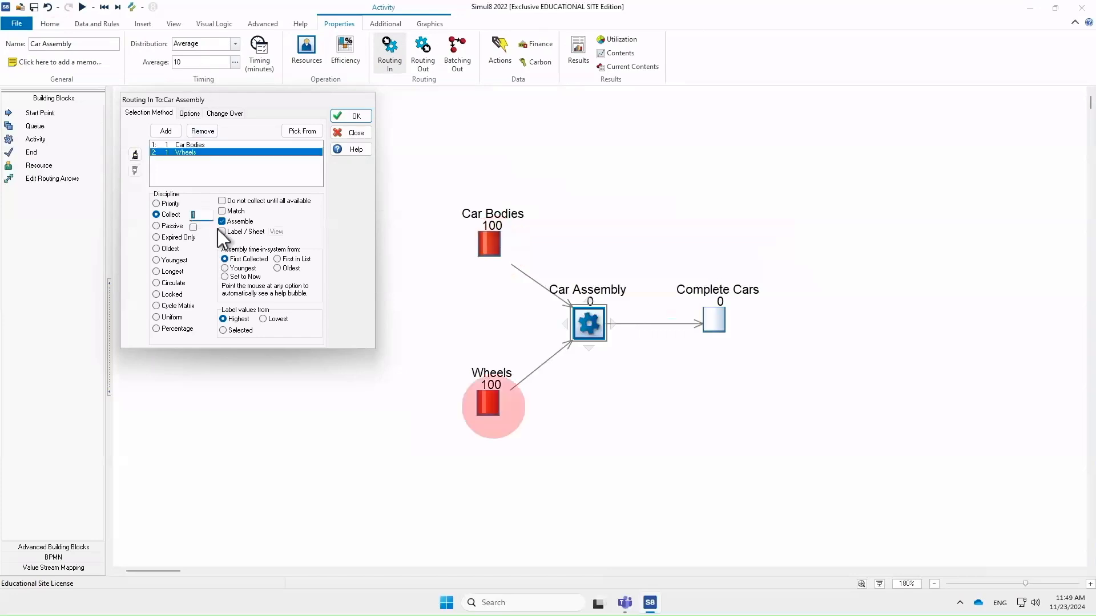
pyautogui.press('BackSpace')
pyautogui.write('4')
pyautogui.click(353, 116)
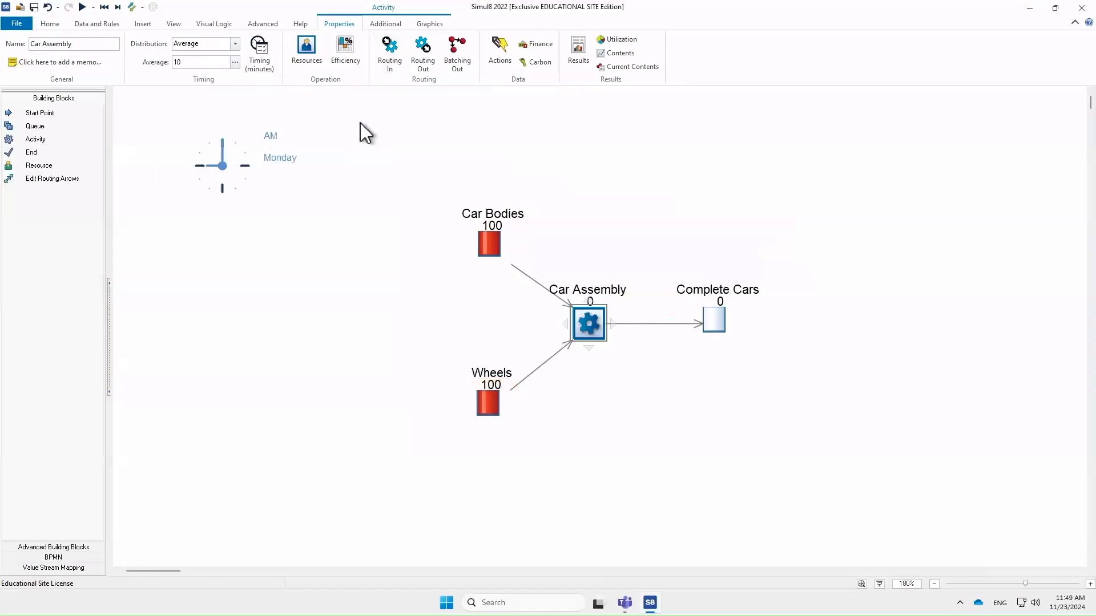
# - Run the car assembly simulation and check the utilization of the Car Assembly activity
pyautogui.click(82, 6)
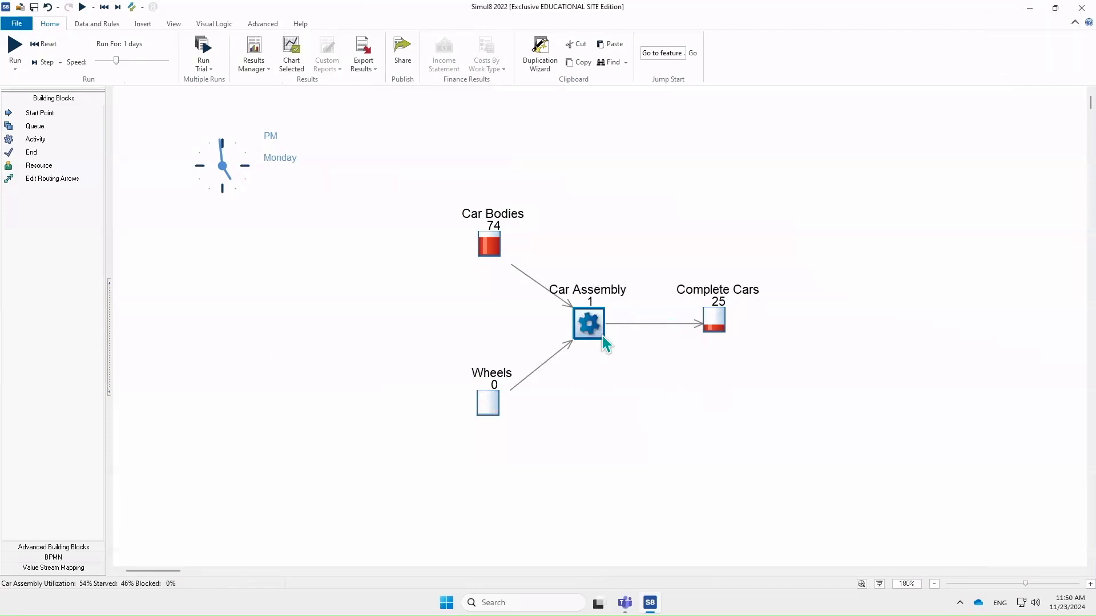
pyautogui.moveTo(603, 337)
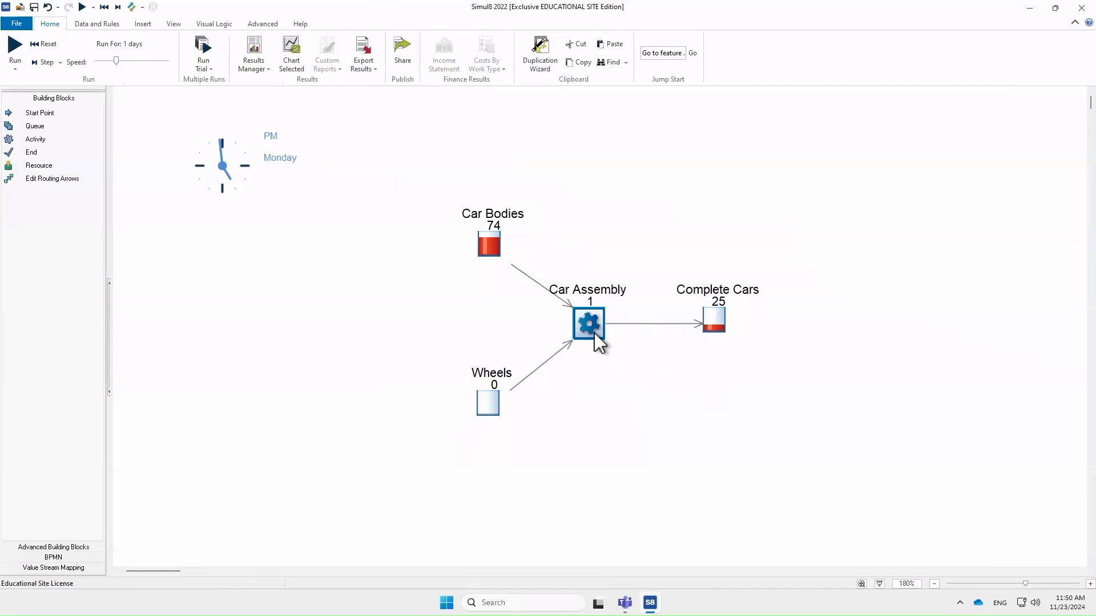
pyautogui.moveTo(591, 331)
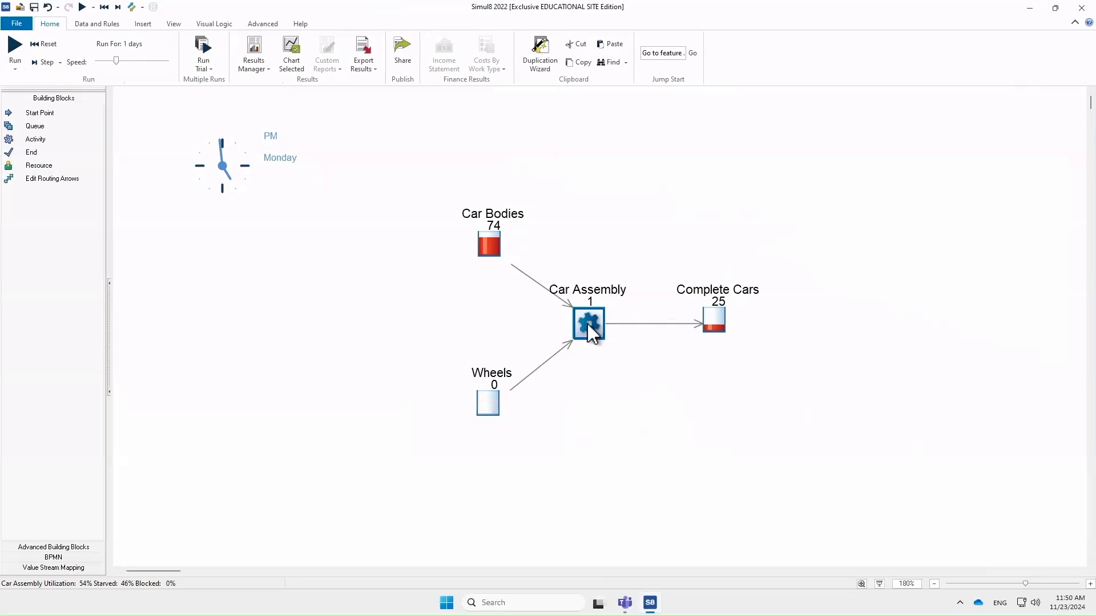
# - Enable "Do not collect until all available" in Car Assembly's routing in and rerun the simulation
pyautogui.doubleClick(588, 328)
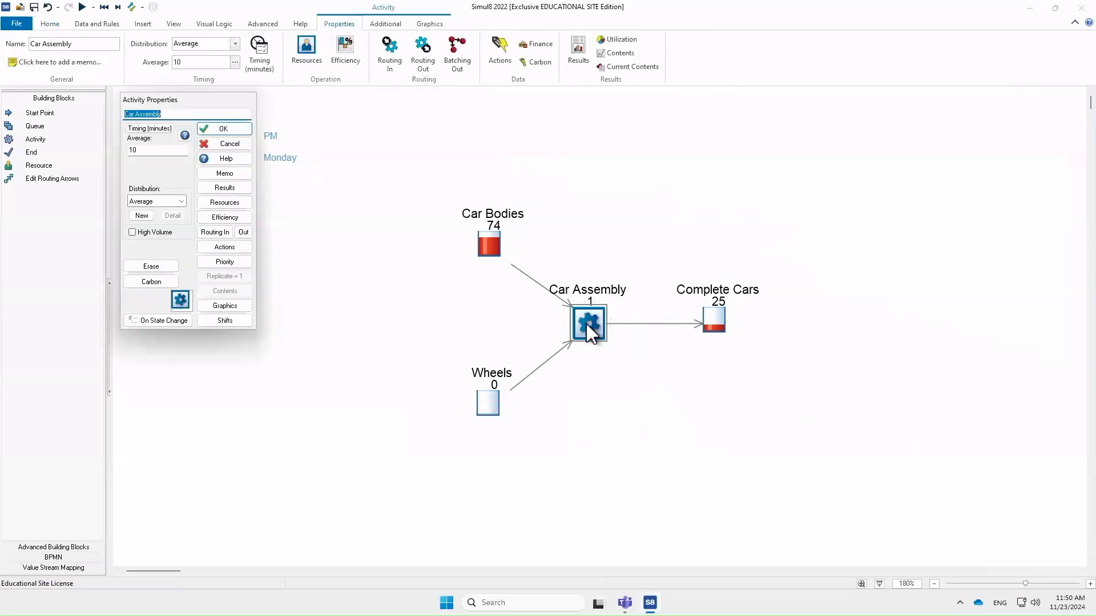
pyautogui.click(220, 233)
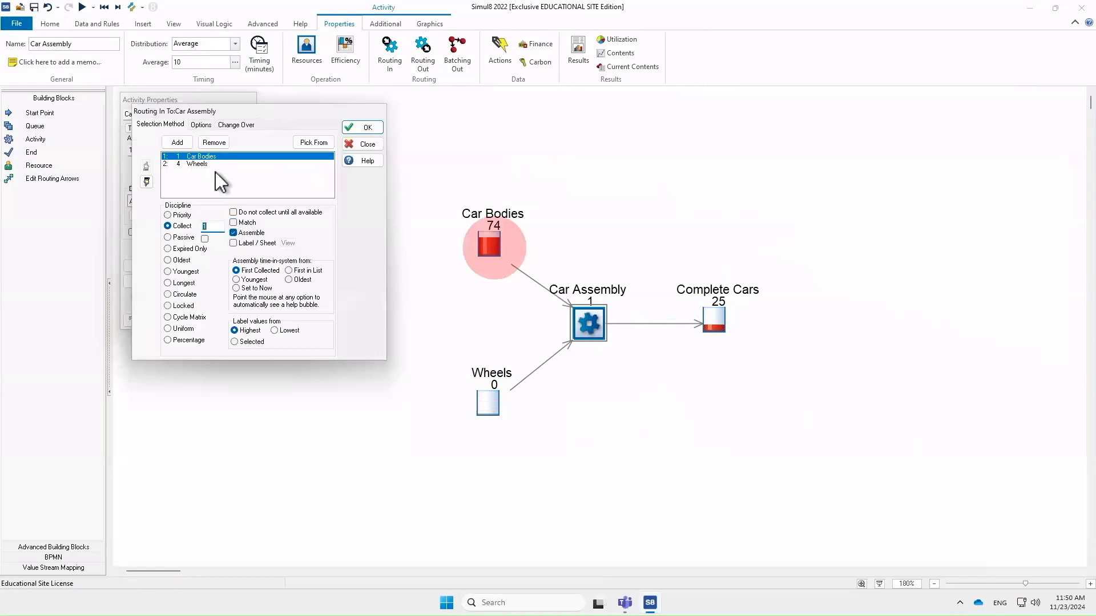
pyautogui.click(233, 212)
pyautogui.click(363, 125)
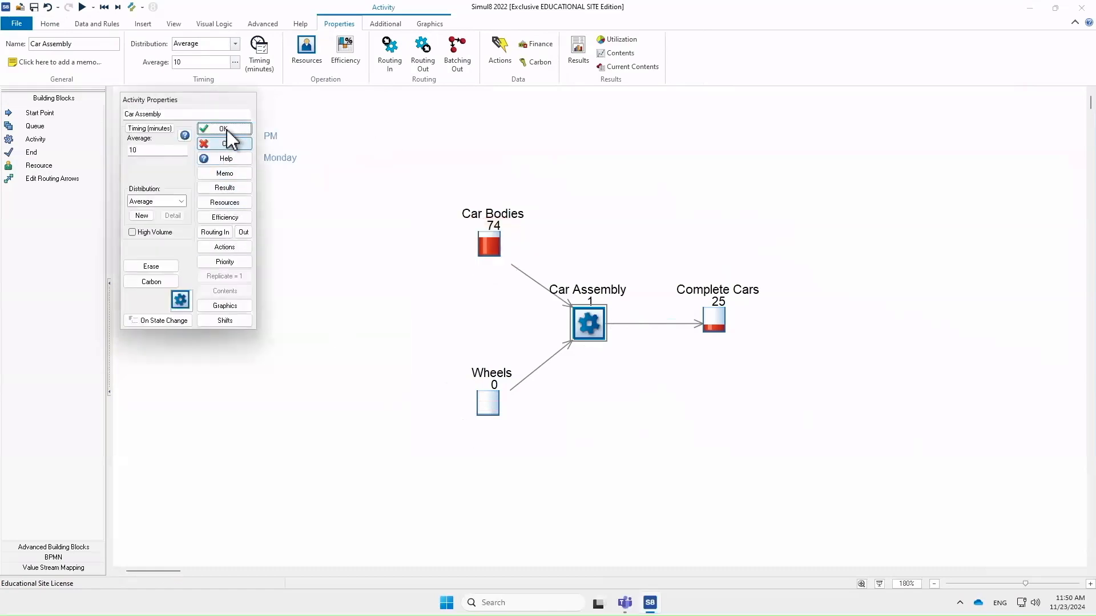
pyautogui.click(226, 129)
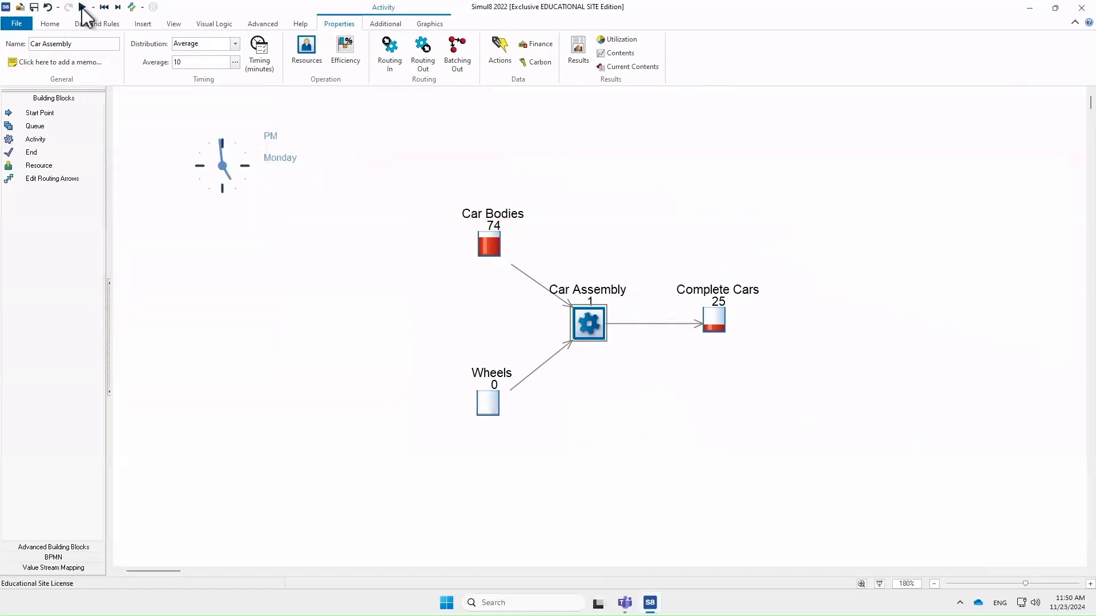
pyautogui.click(82, 8)
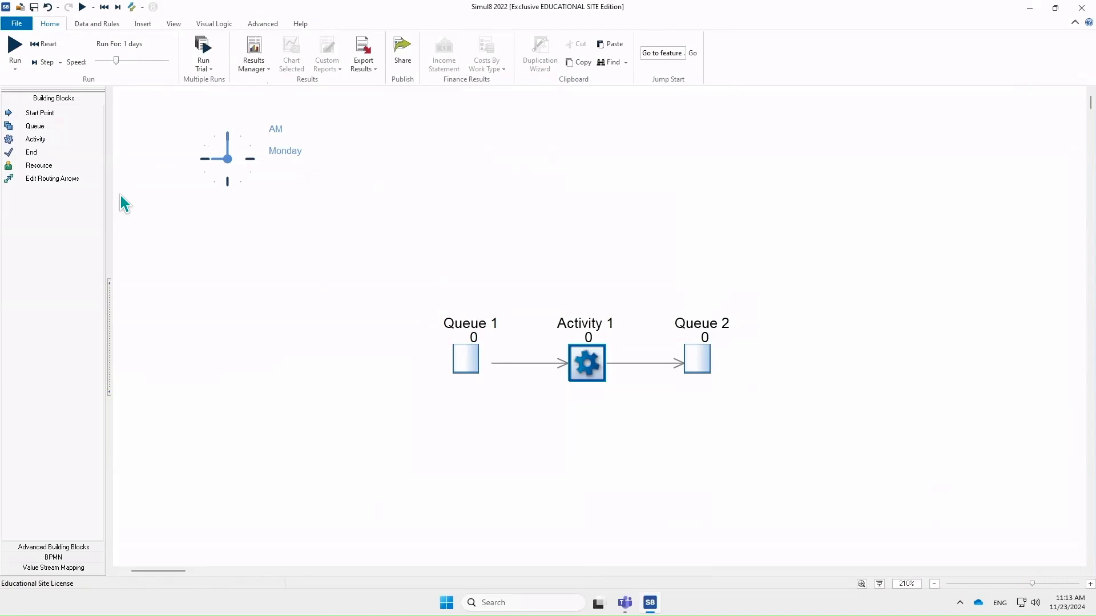
# - Set the number of items at start in Queue 1 to 100
pyautogui.click(476, 371)
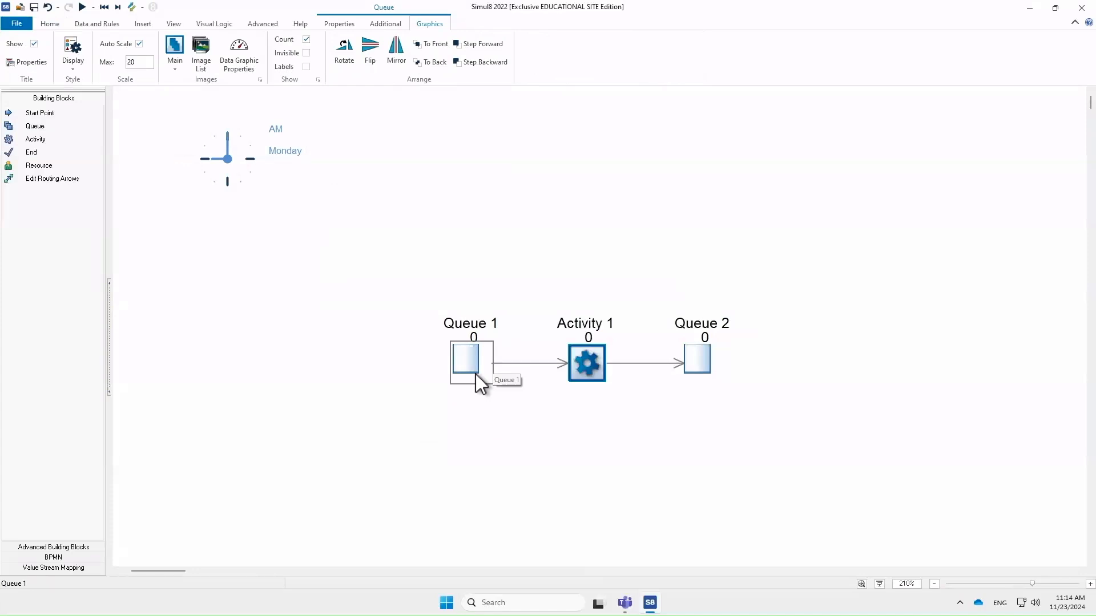
pyautogui.doubleClick(476, 375)
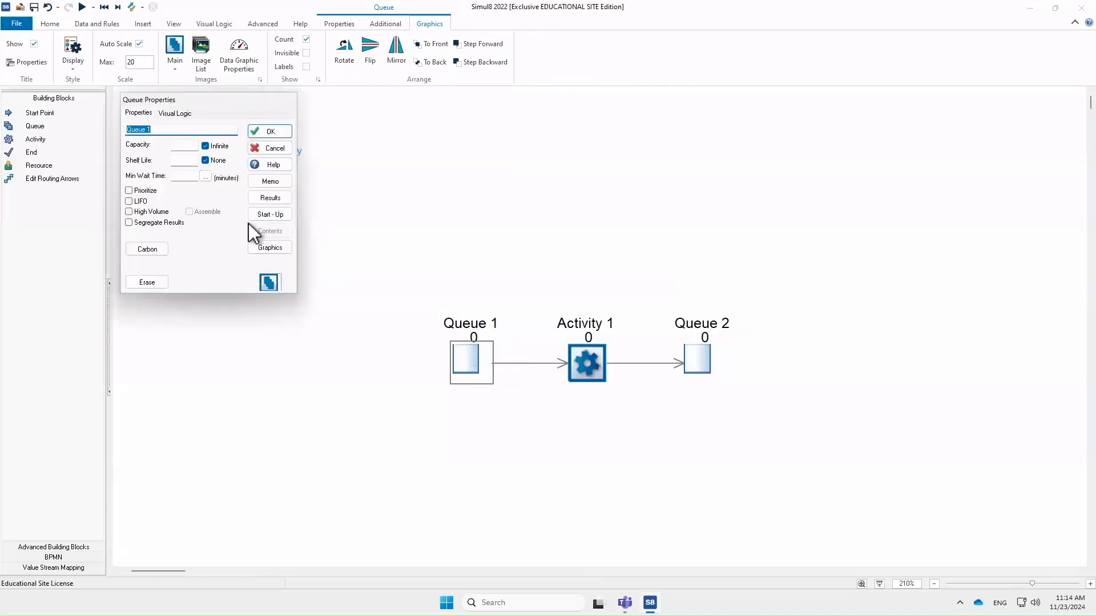
pyautogui.click(263, 213)
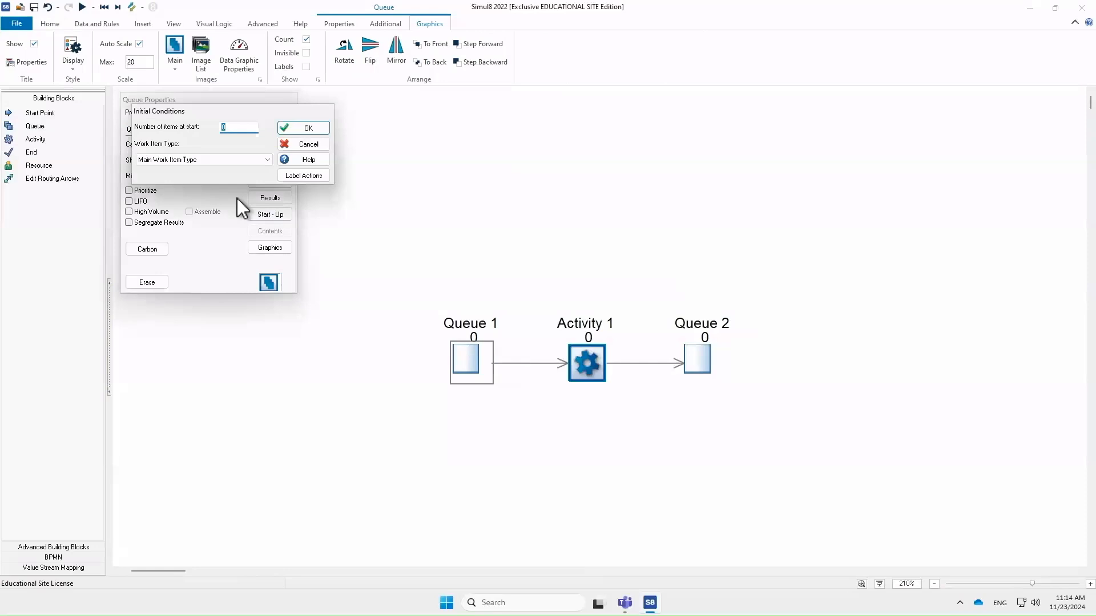
pyautogui.click(244, 126)
pyautogui.moveTo(243, 126); pyautogui.dragTo(140, 116)
pyautogui.write('100')
pyautogui.click(303, 127)
pyautogui.click(273, 133)
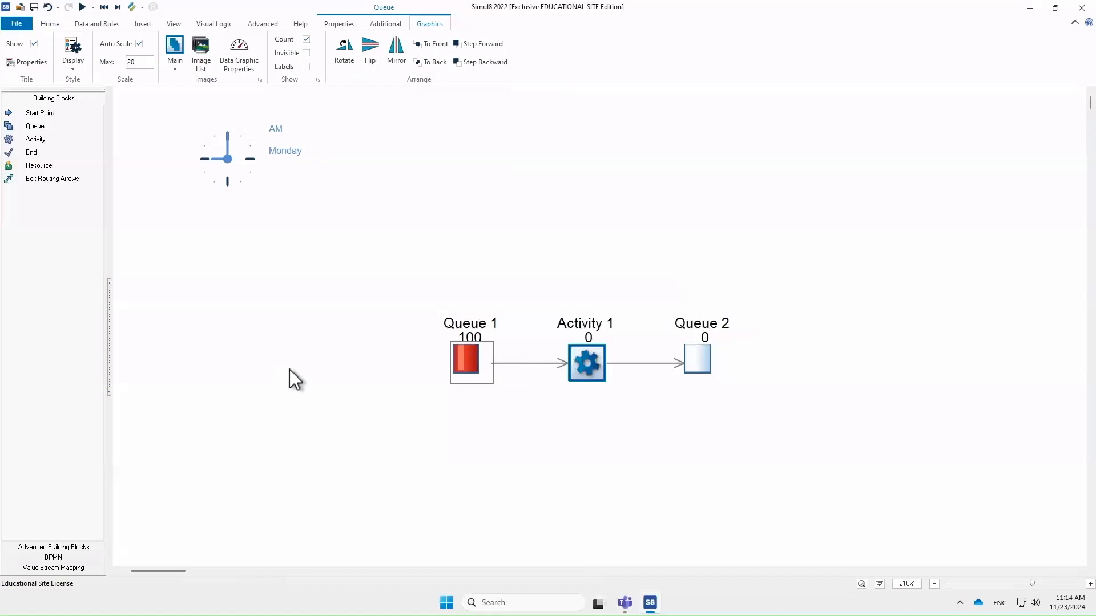
# - Set a fixed batch size of 2 for work items leaving Activity 1 and run the simulation to check Queue 2
pyautogui.doubleClick(597, 375)
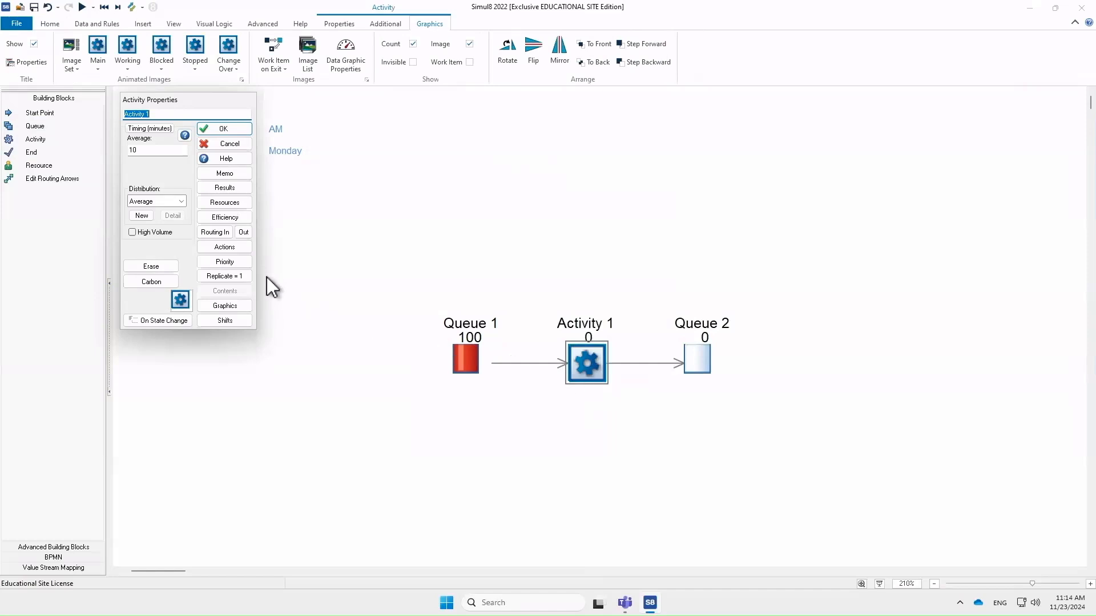
pyautogui.click(244, 232)
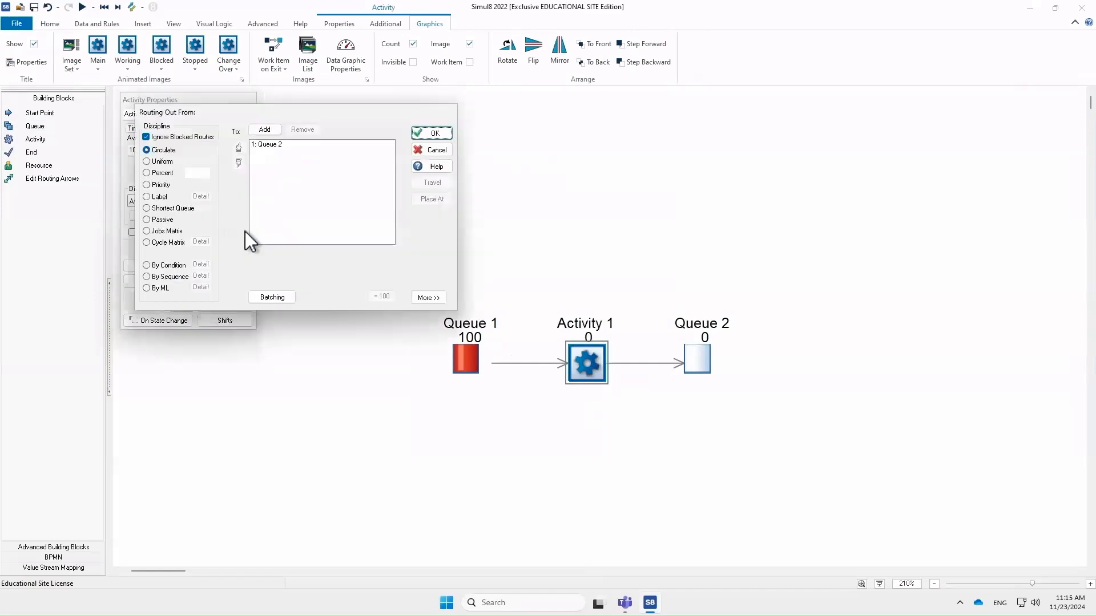
pyautogui.click(278, 299)
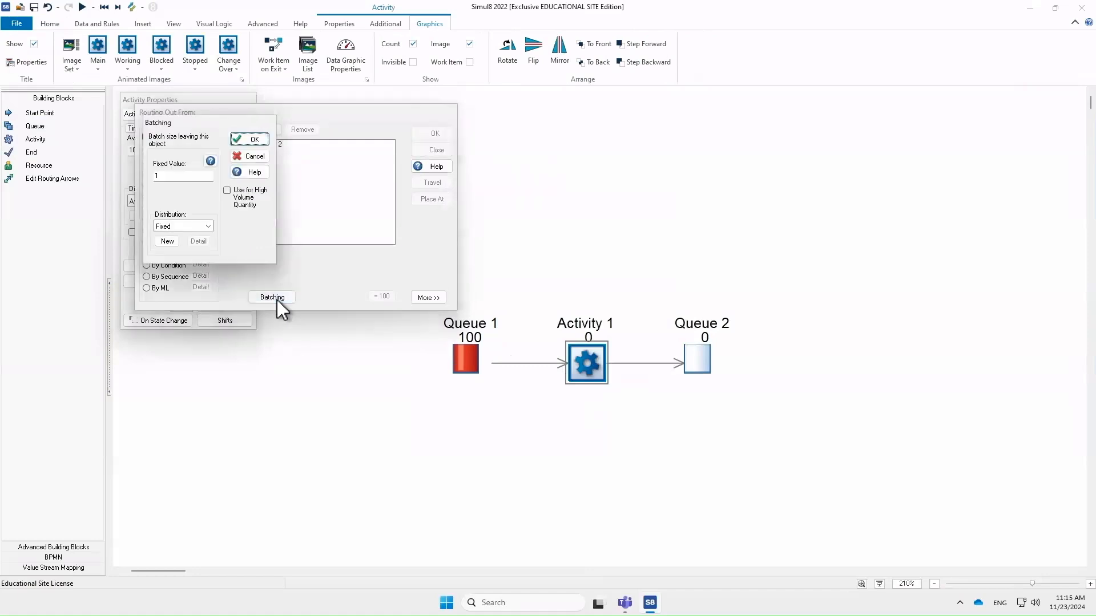
pyautogui.doubleClick(180, 176)
pyautogui.write('2')
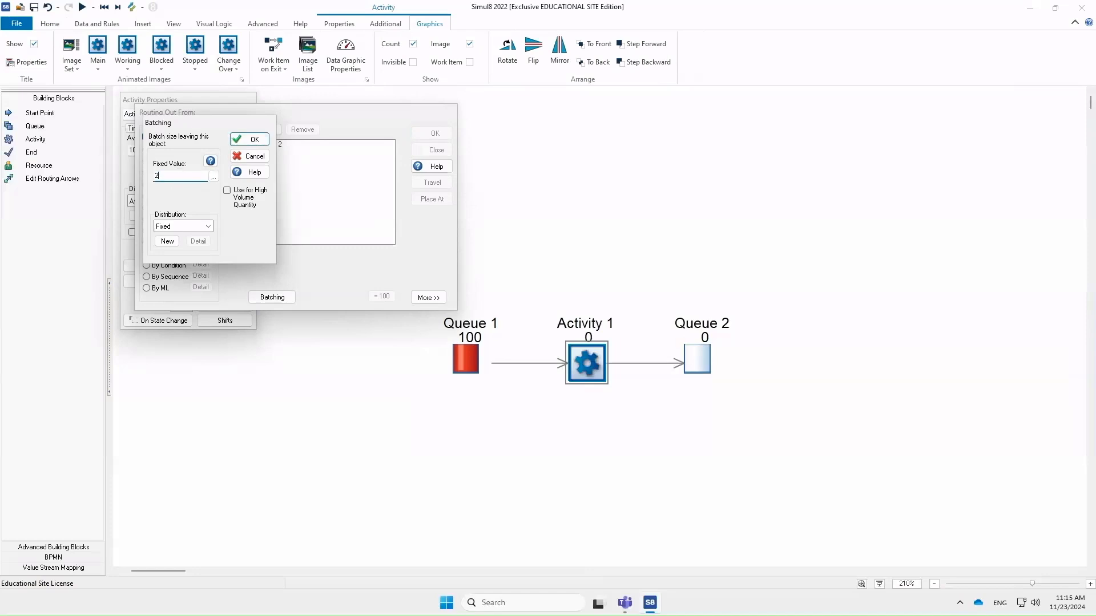
pyautogui.click(256, 140)
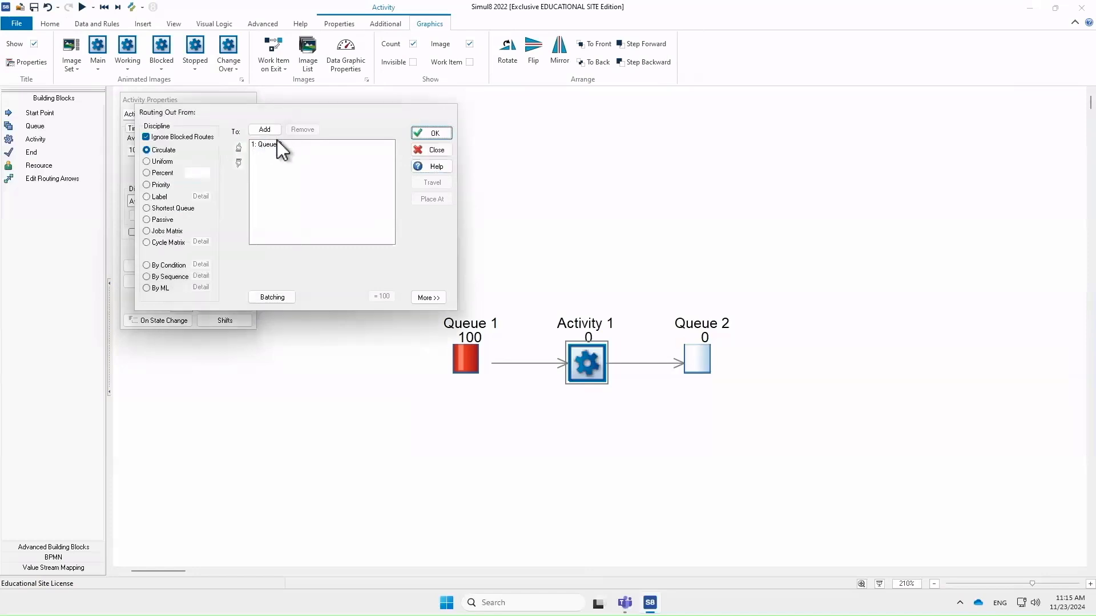
pyautogui.click(436, 132)
pyautogui.click(243, 132)
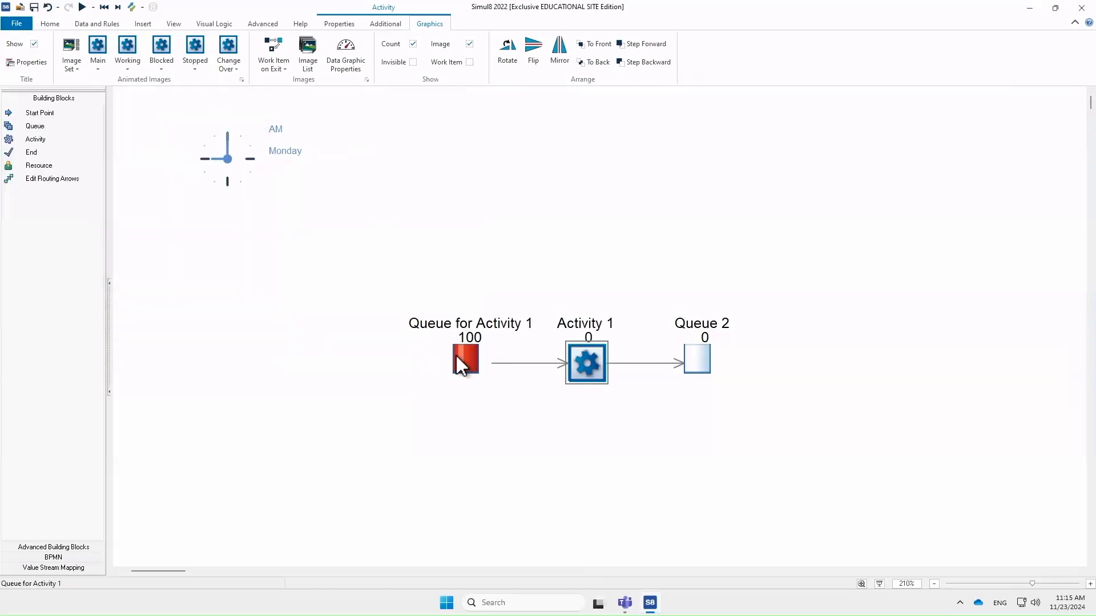
pyautogui.click(82, 8)
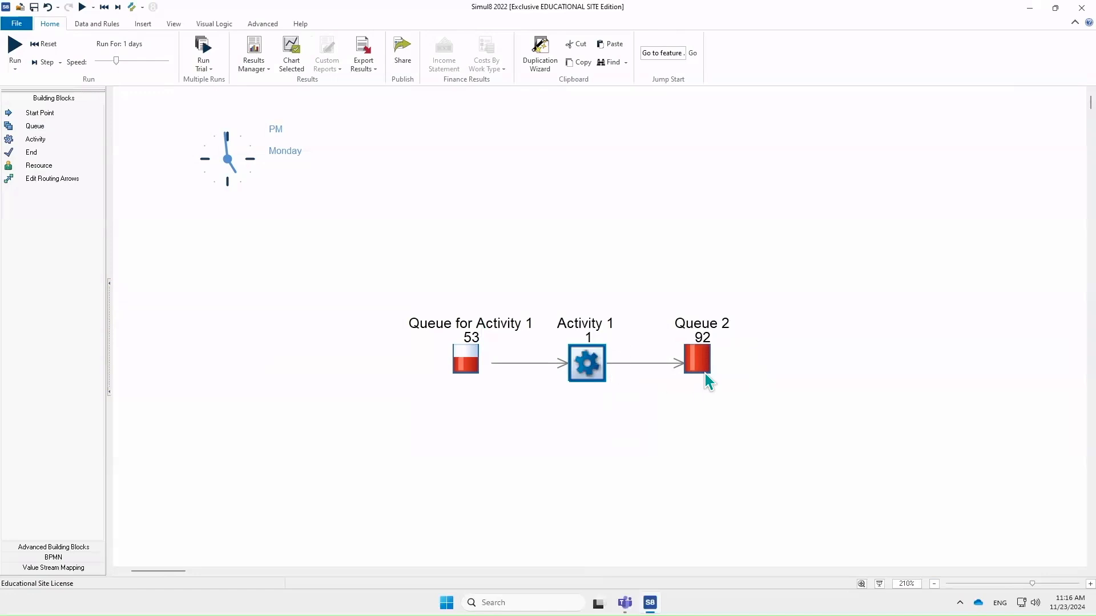
pyautogui.moveTo(707, 369)
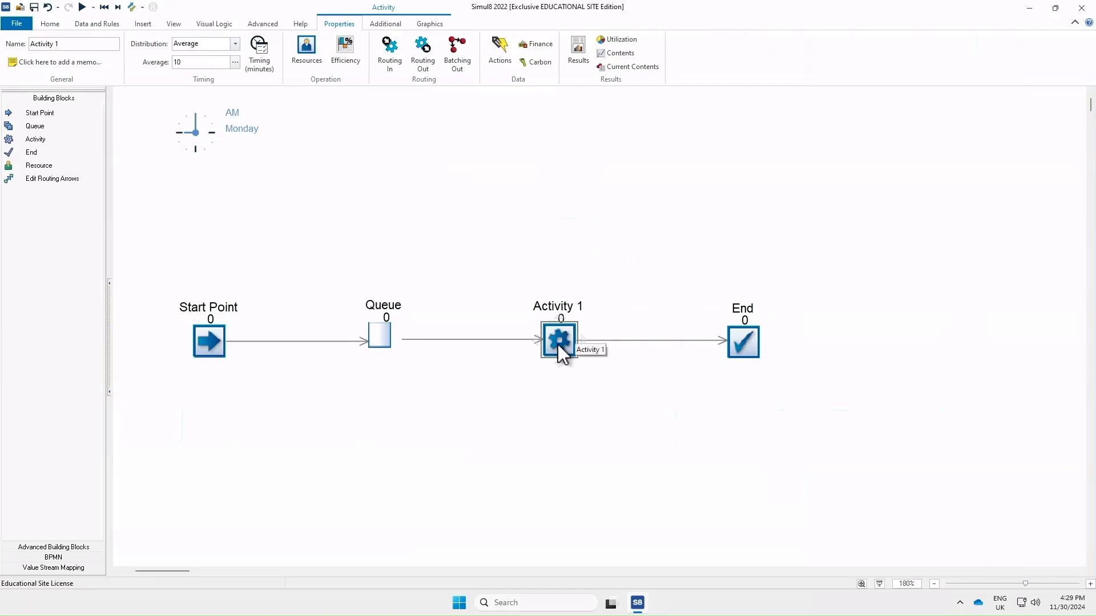
# - Set Activity 1's change over to occur every 5 work items and run the simulation
pyautogui.click(388, 60)
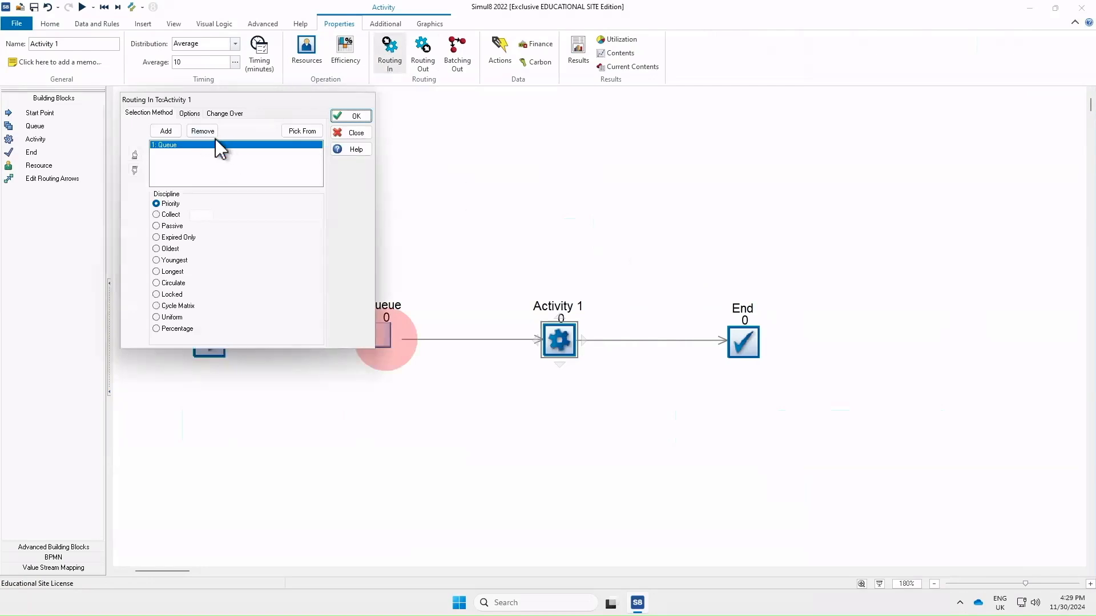
pyautogui.click(231, 112)
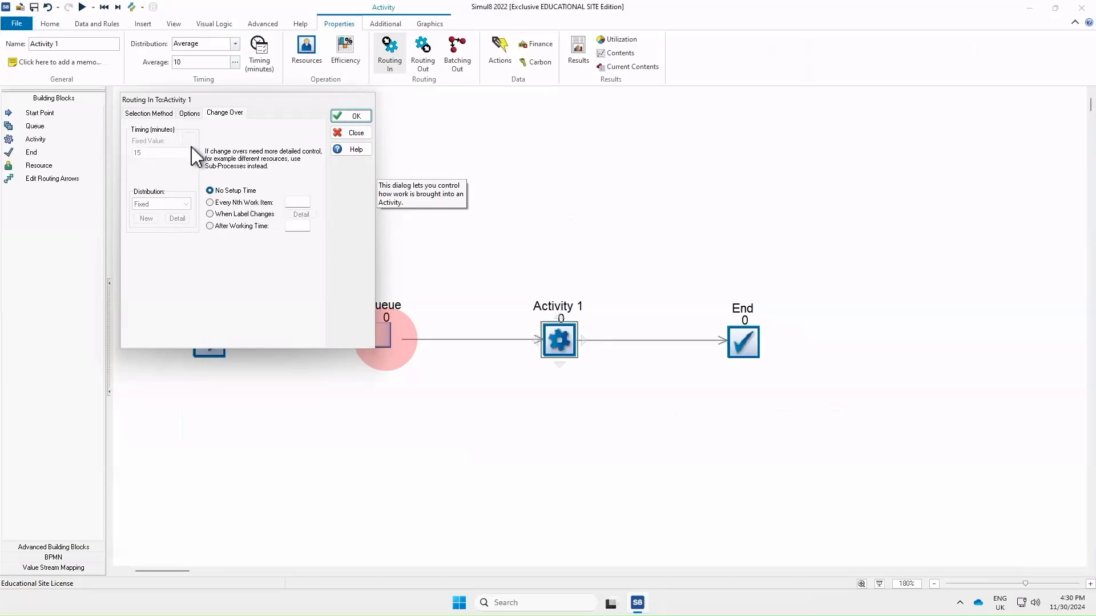
pyautogui.click(211, 203)
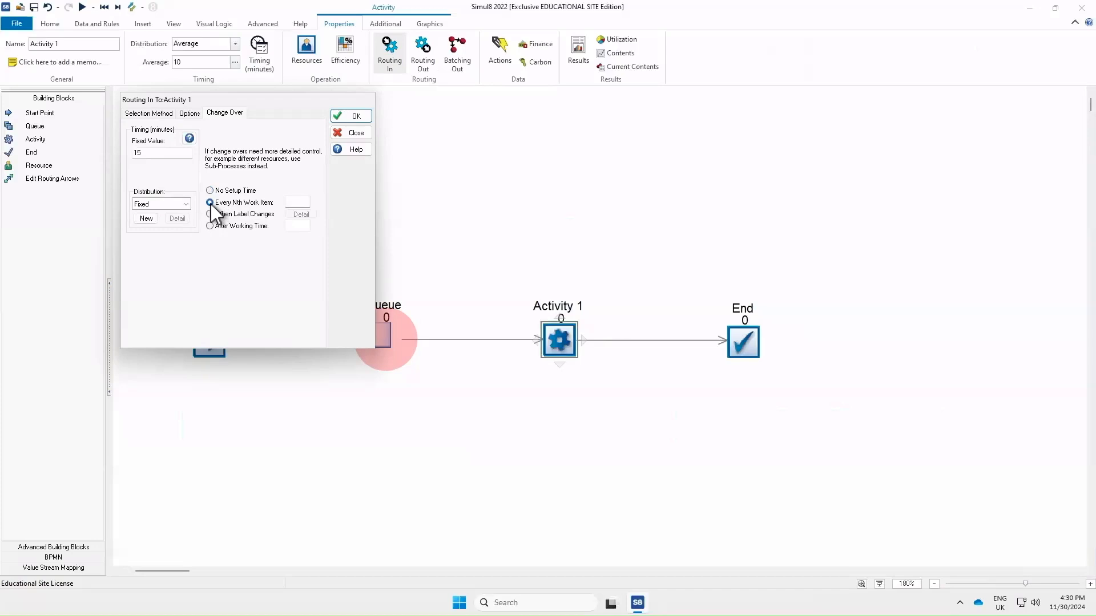
pyautogui.click(289, 202)
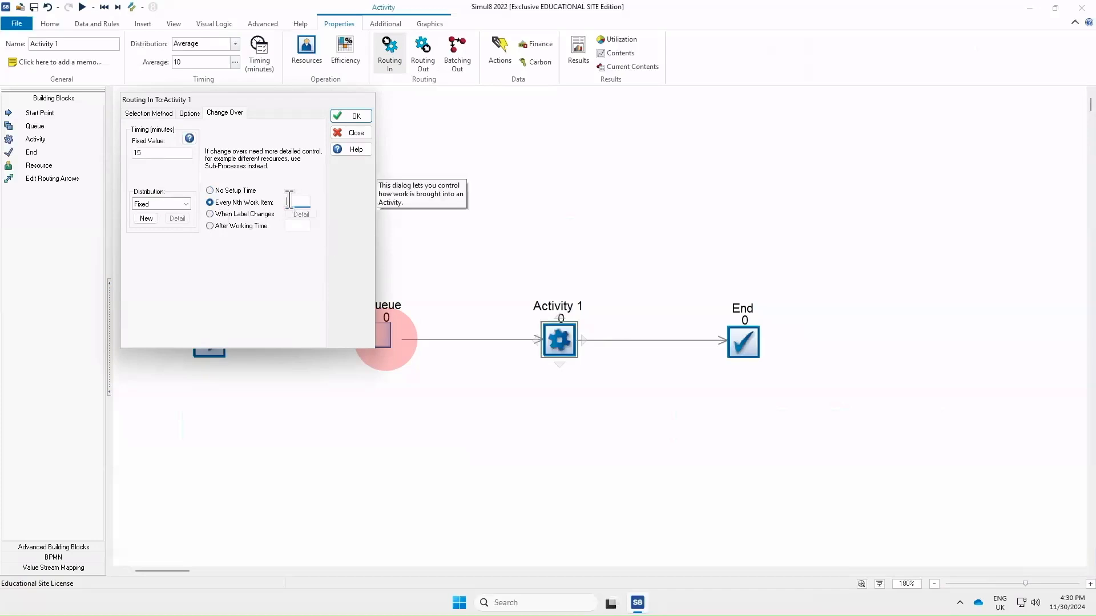
pyautogui.write('5')
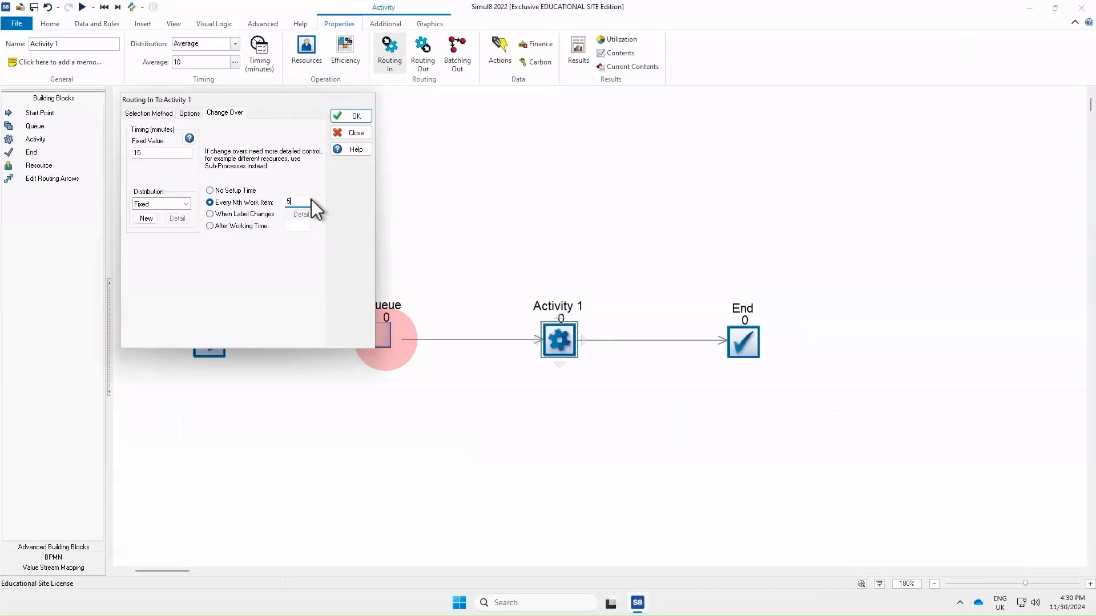
pyautogui.click(347, 115)
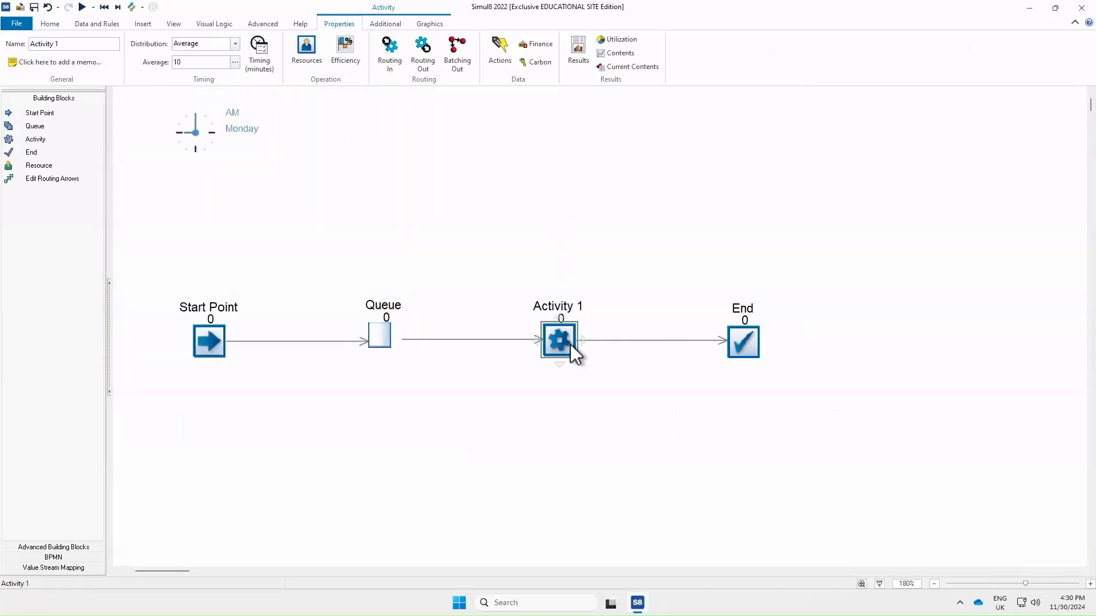
pyautogui.click(81, 7)
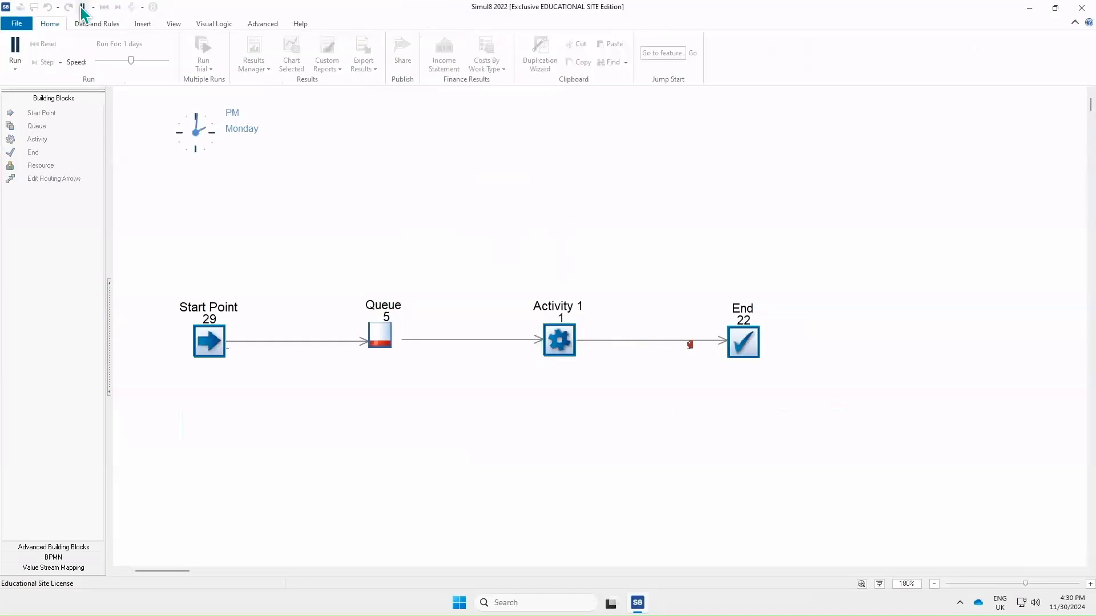
pyautogui.click(82, 7)
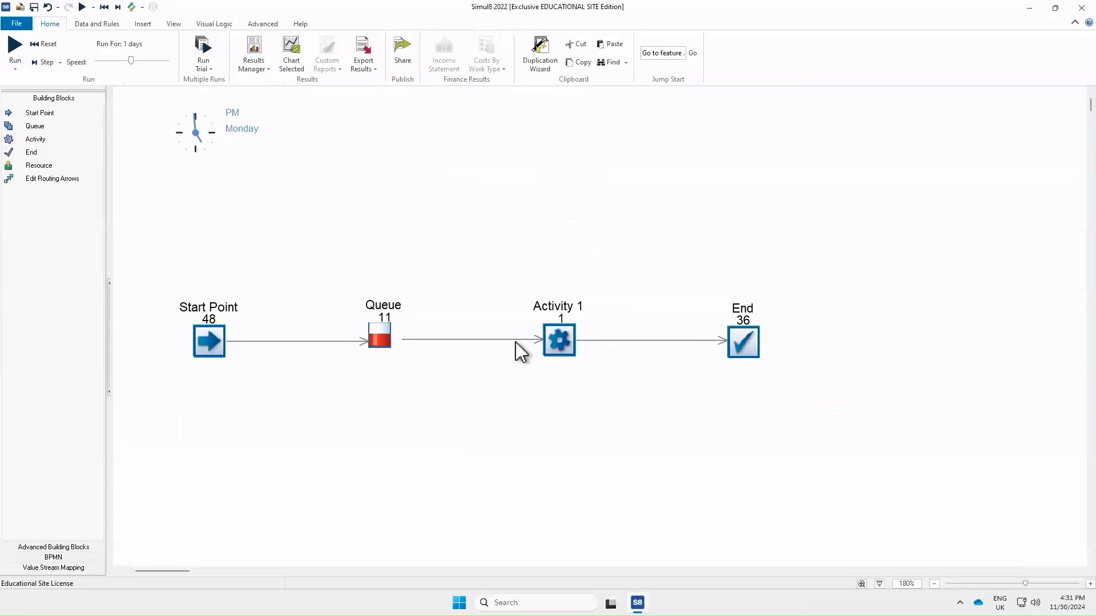
# - Change Activity 1's change over to No Setup Time and rerun the simulation for comparison
pyautogui.click(559, 339)
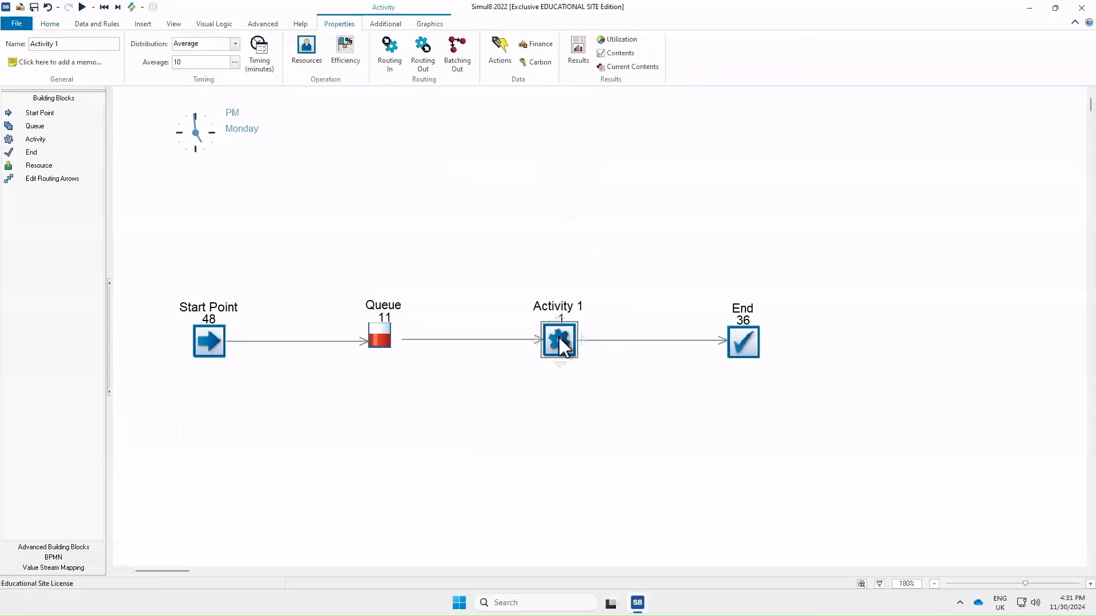
pyautogui.click(400, 55)
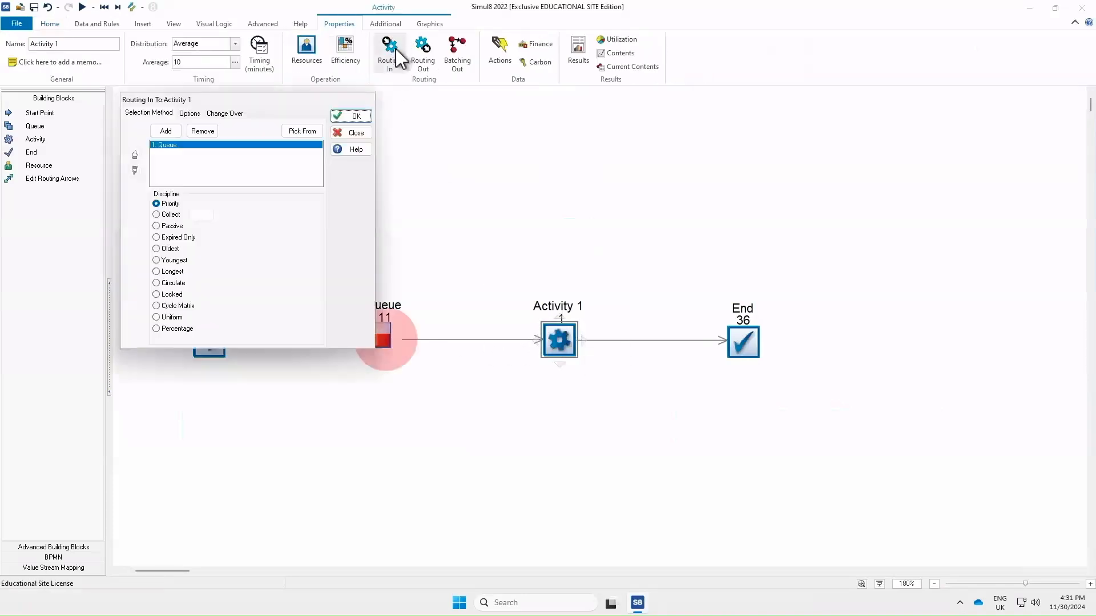
pyautogui.click(224, 114)
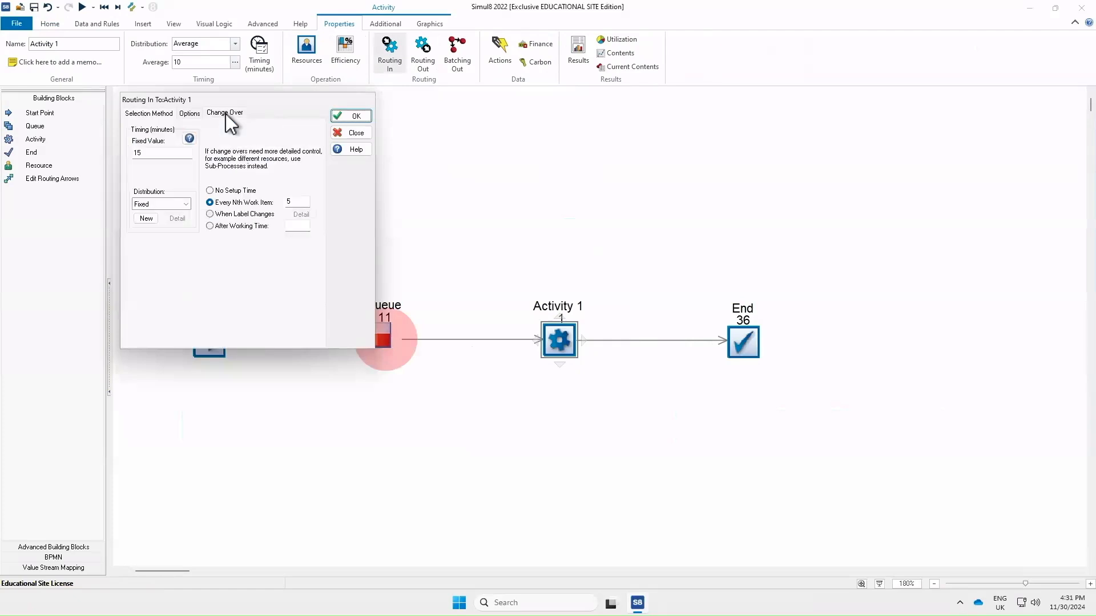
pyautogui.click(252, 192)
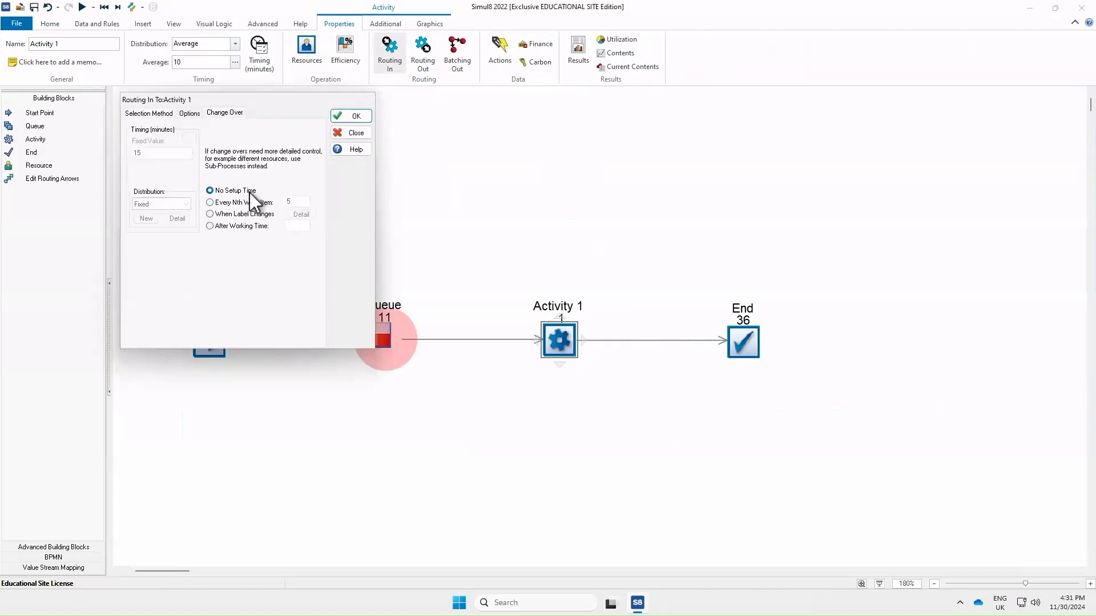
pyautogui.click(354, 117)
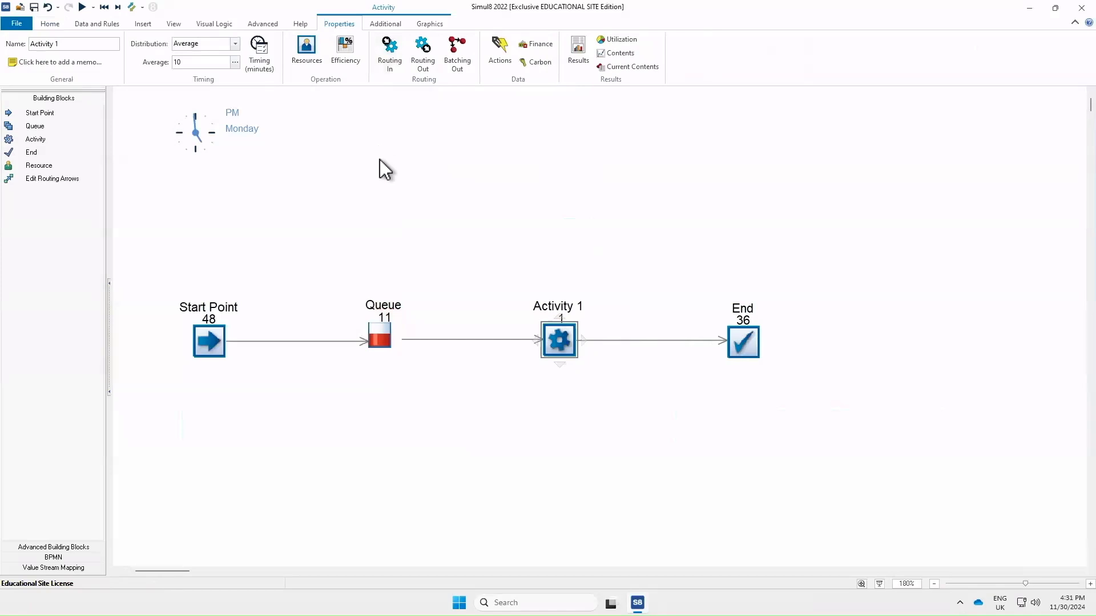
pyautogui.click(81, 8)
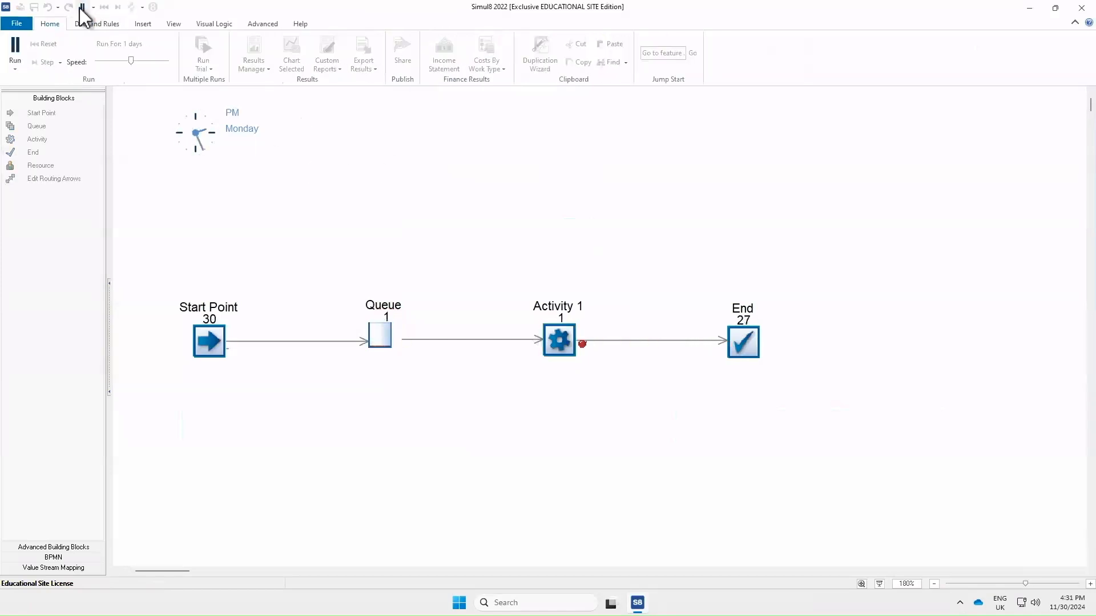
pyautogui.click(82, 8)
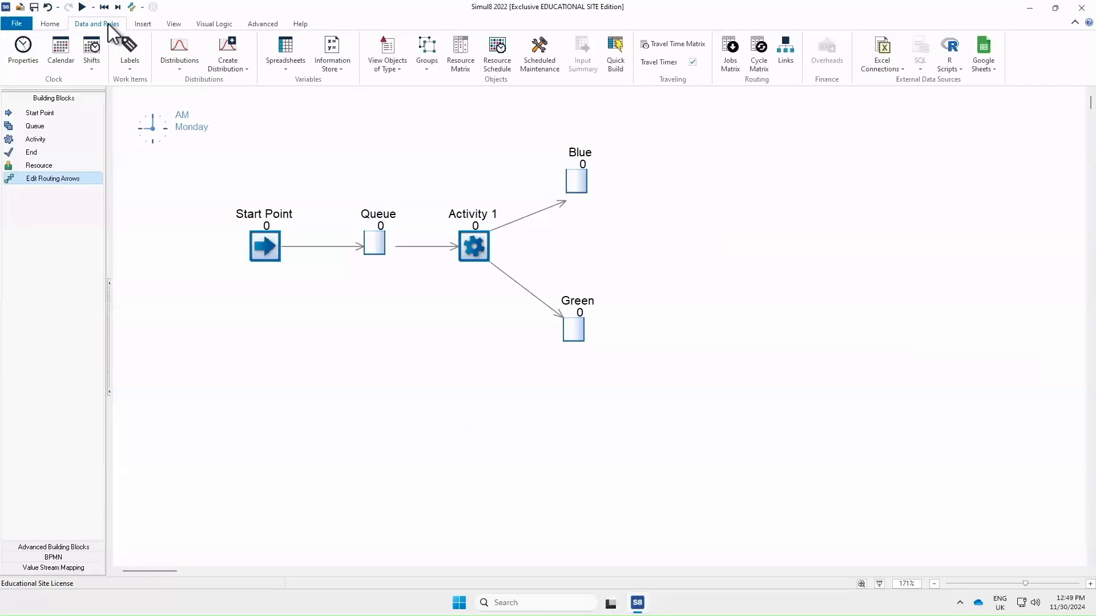
# - Create a new Probability Profile distribution named Dist_color
pyautogui.click(179, 47)
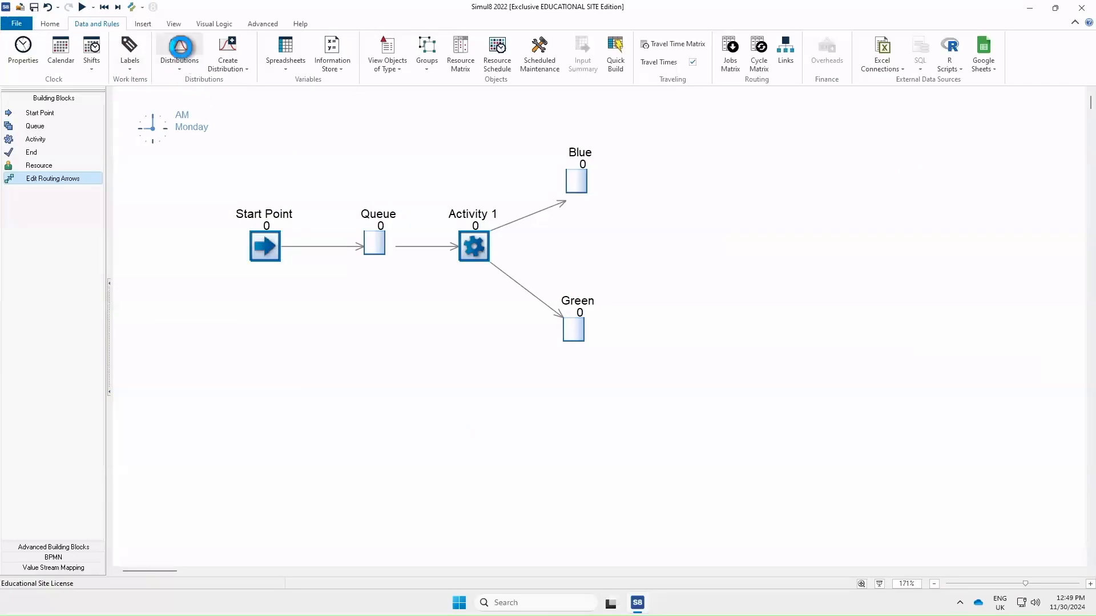
pyautogui.click(331, 188)
pyautogui.moveTo(190, 129); pyautogui.dragTo(38, 111)
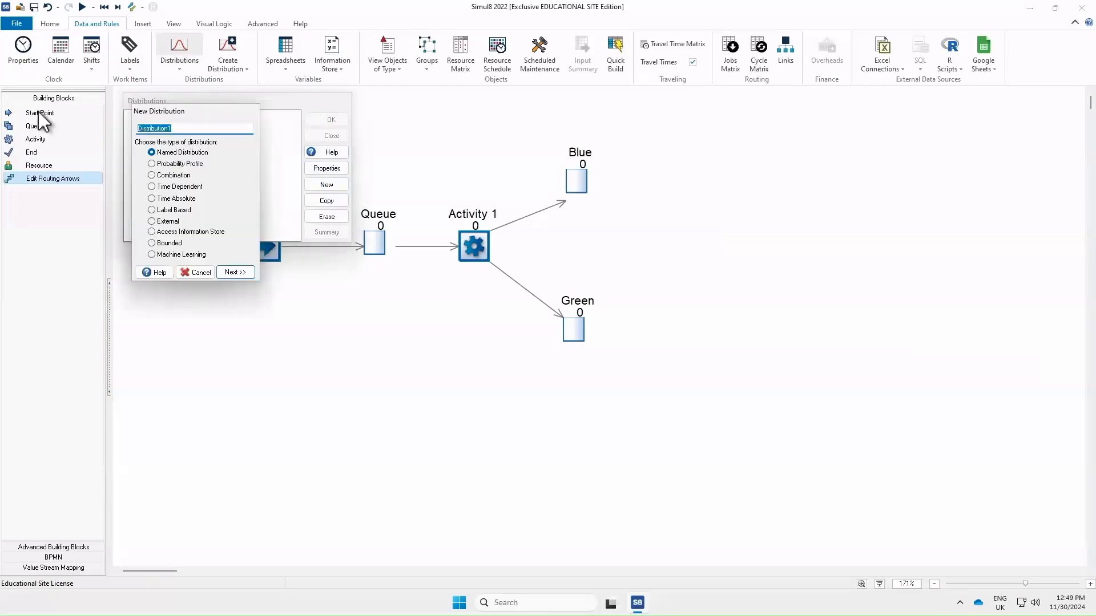
pyautogui.write('Dist_color')
pyautogui.click(152, 164)
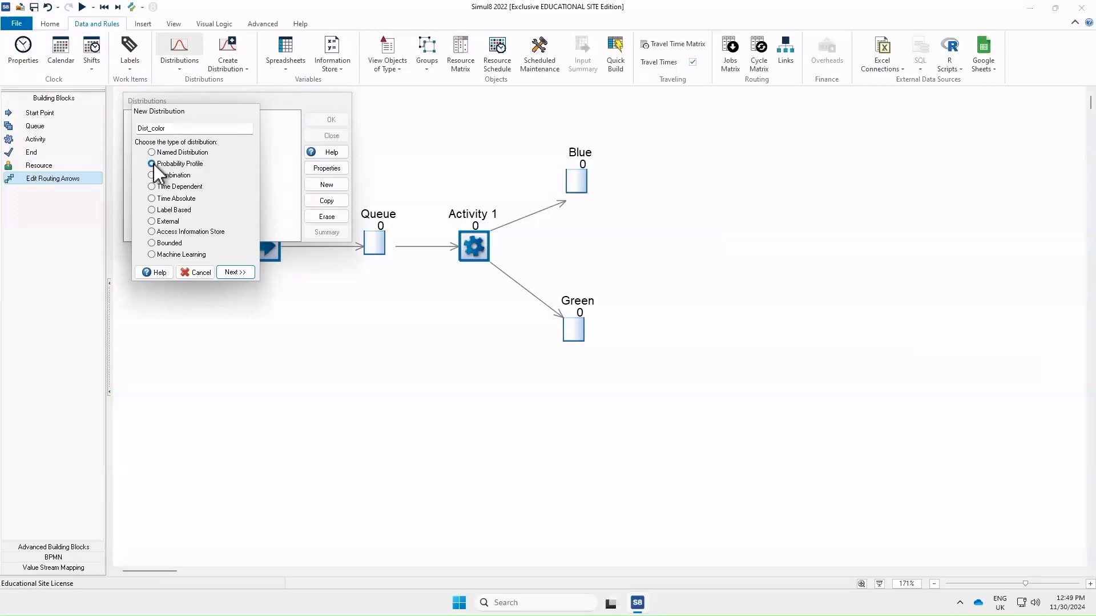
pyautogui.click(238, 273)
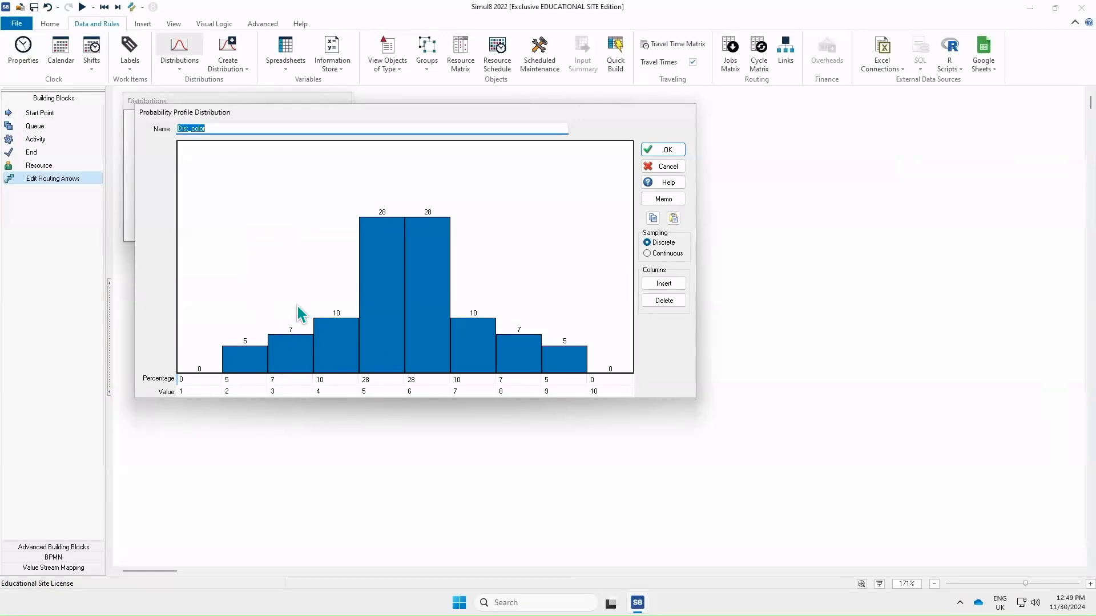
# - Delete the columns for values 3 to 10 from the Dist_color probability profile
pyautogui.rightClick(293, 346)
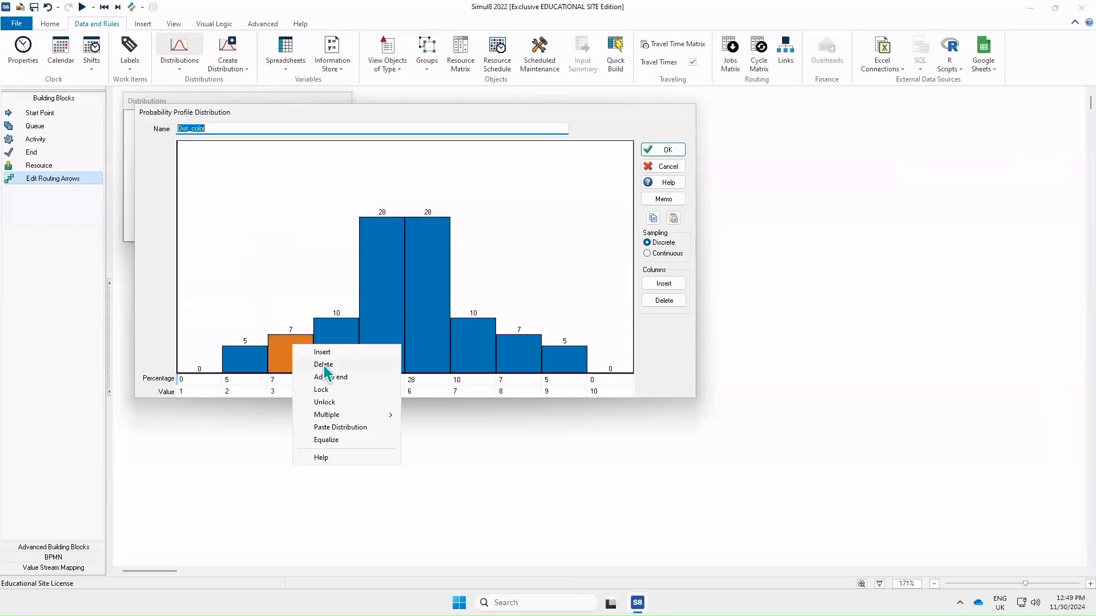
pyautogui.click(323, 366)
pyautogui.rightClick(313, 350)
pyautogui.click(325, 367)
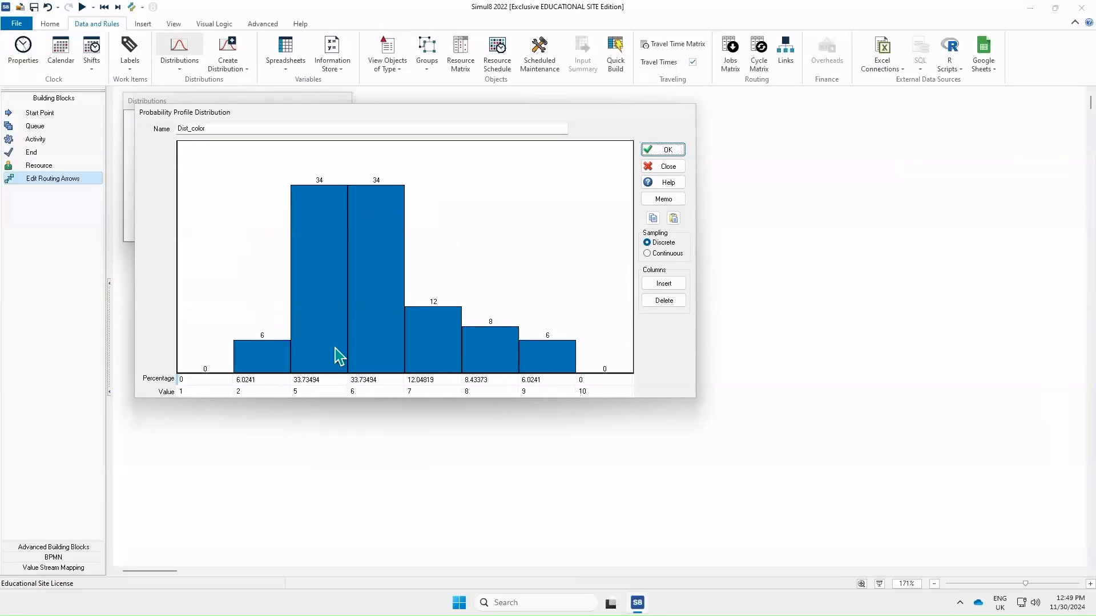
pyautogui.rightClick(335, 349)
pyautogui.click(373, 365)
pyautogui.rightClick(335, 355)
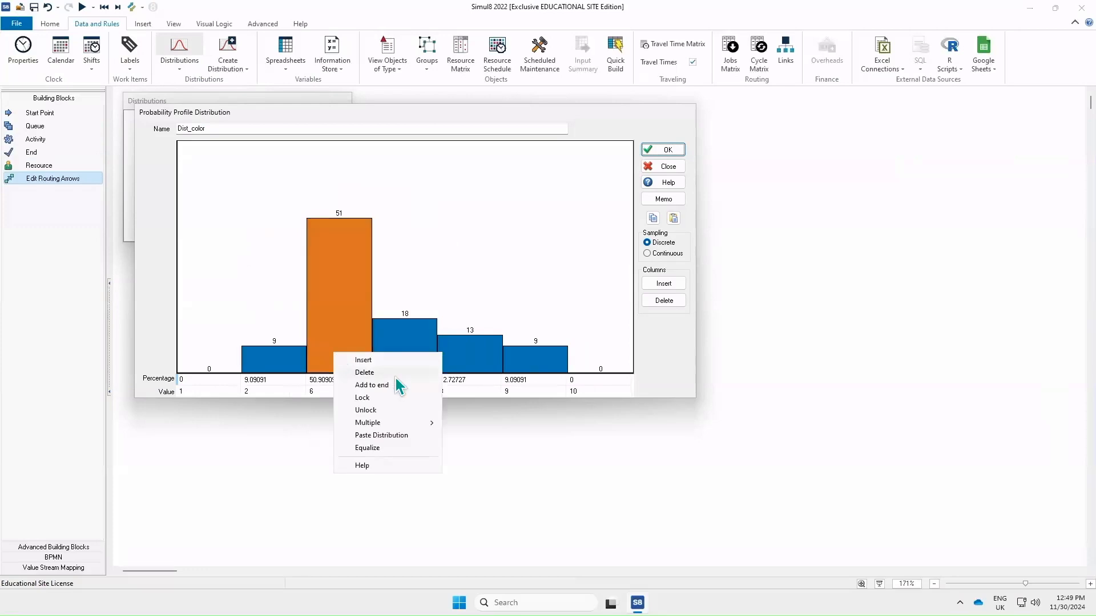
pyautogui.click(388, 372)
pyautogui.rightClick(369, 345)
pyautogui.click(381, 364)
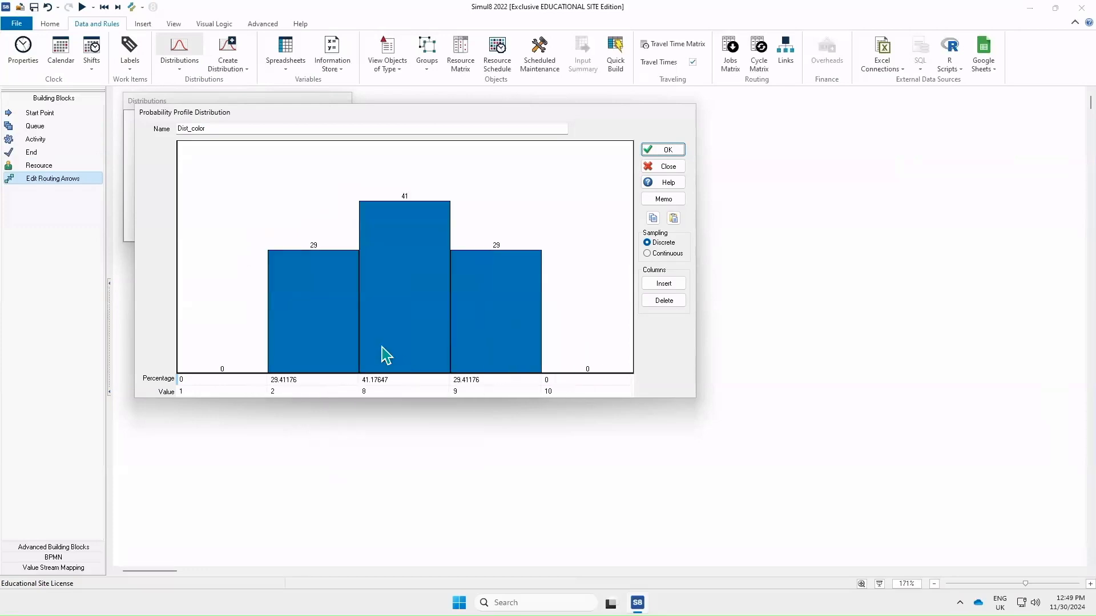
pyautogui.rightClick(399, 342)
pyautogui.click(425, 361)
pyautogui.rightClick(446, 331)
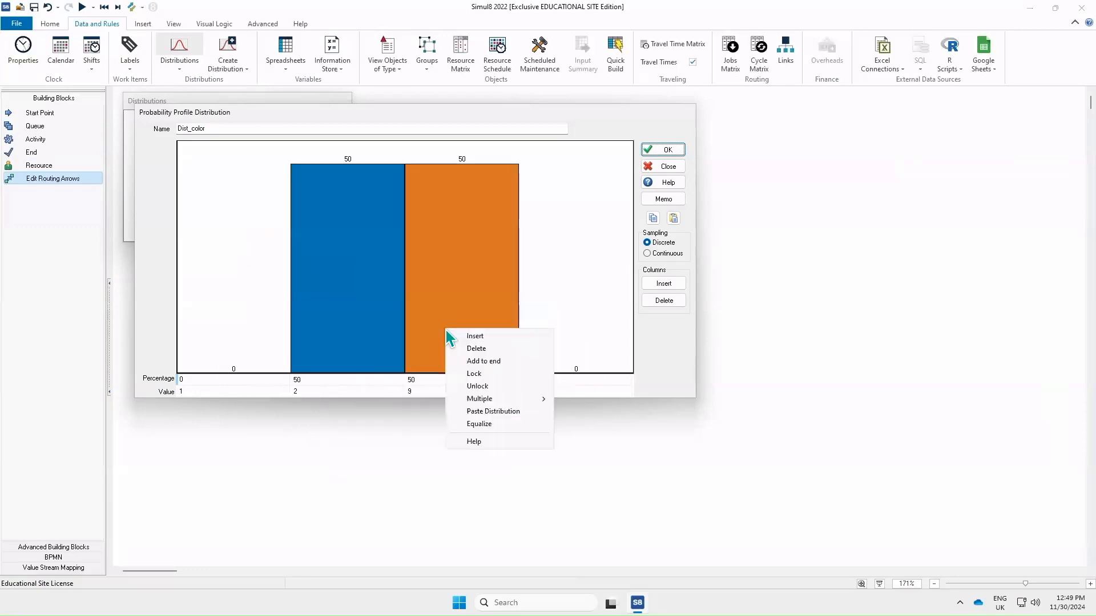
pyautogui.click(501, 350)
pyautogui.rightClick(525, 335)
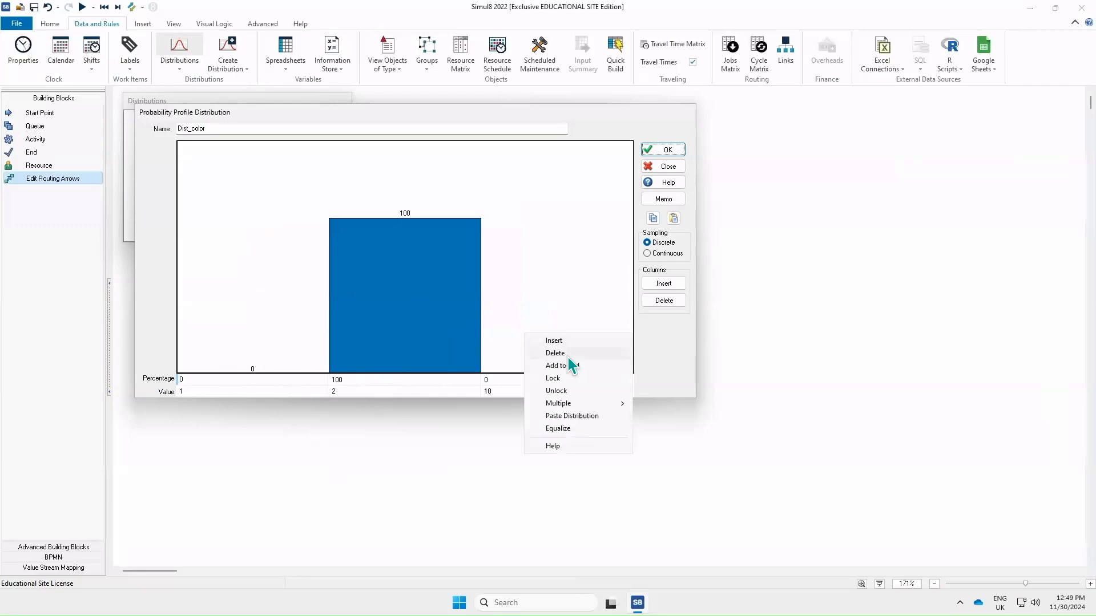
pyautogui.click(567, 356)
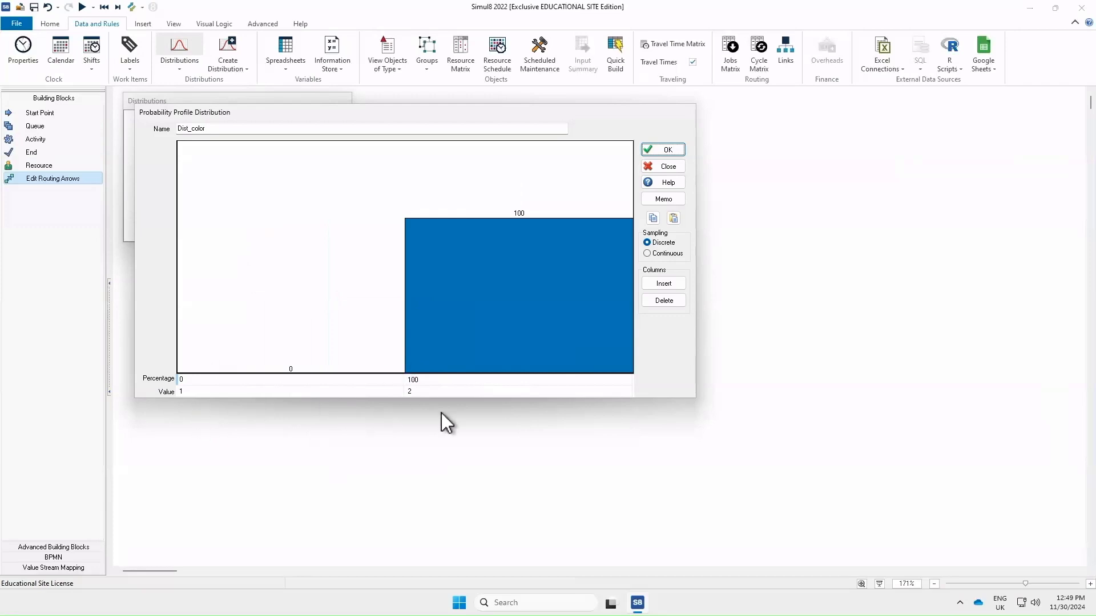
# - Set the percentage of value 1 to 30 in Dist_color, save the distribution and close the distributions list
pyautogui.click(187, 381)
pyautogui.write('30')
pyautogui.press('Return')
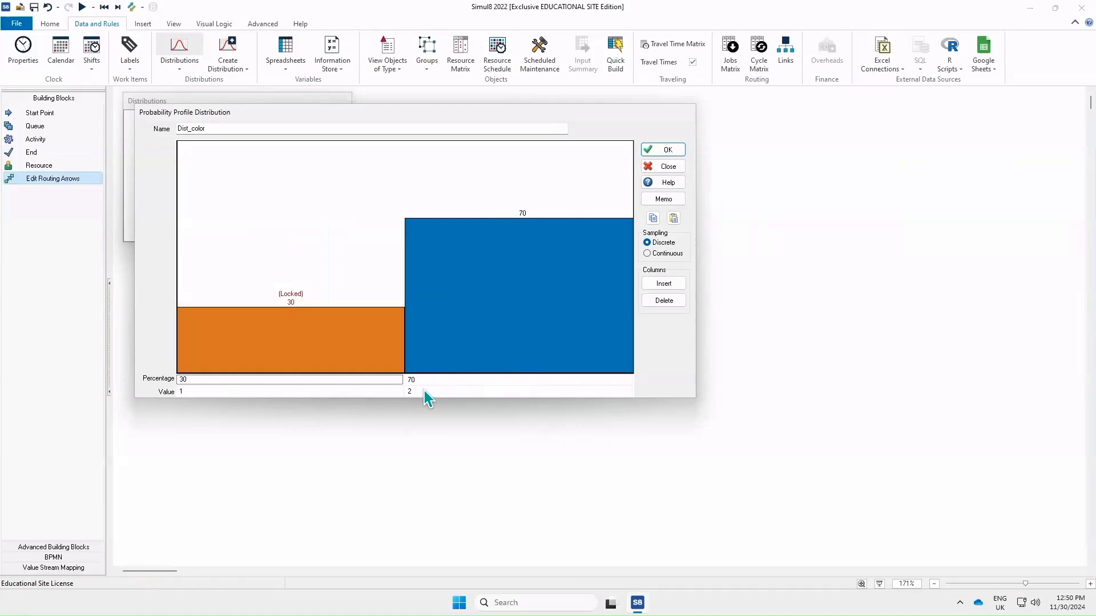
pyautogui.click(657, 151)
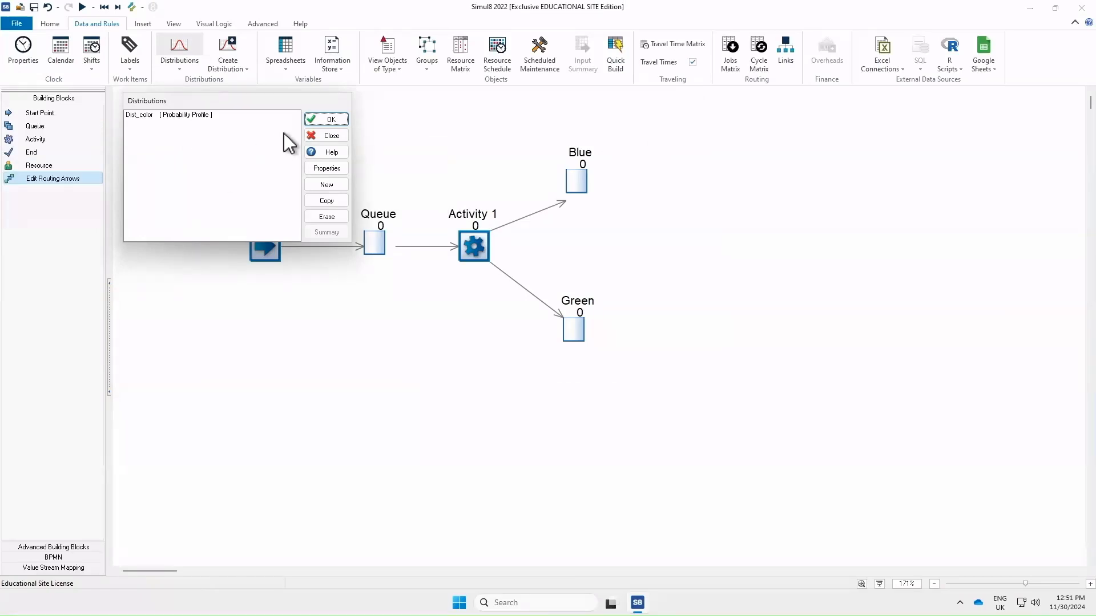
pyautogui.press('Escape')
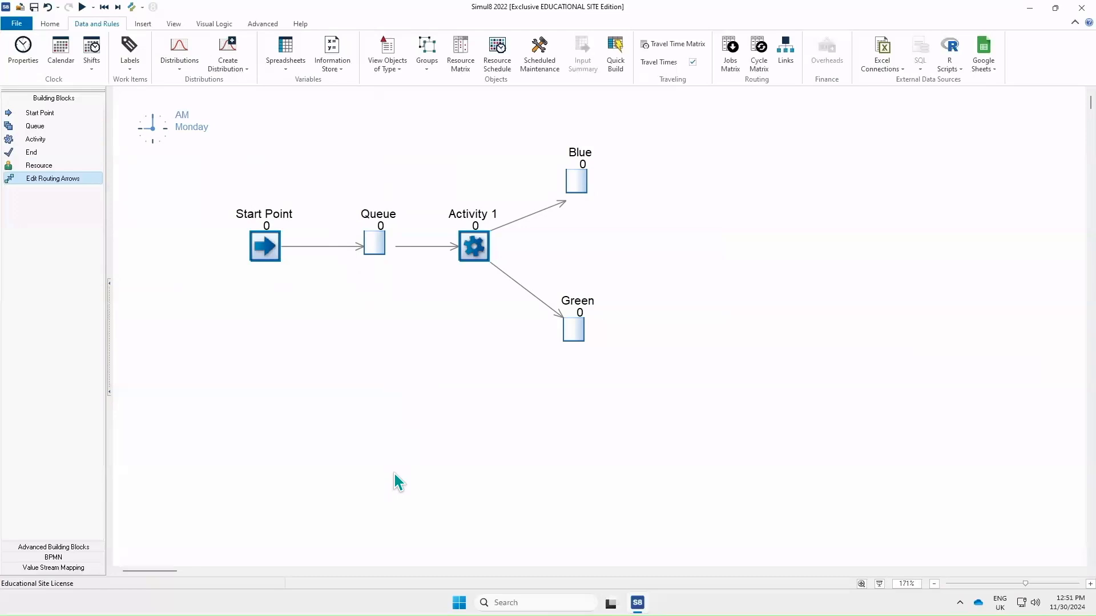
# - Add an action that sets the lbl_color label at Activity 1 from the Dist_color distribution and save the label settings
pyautogui.click(130, 50)
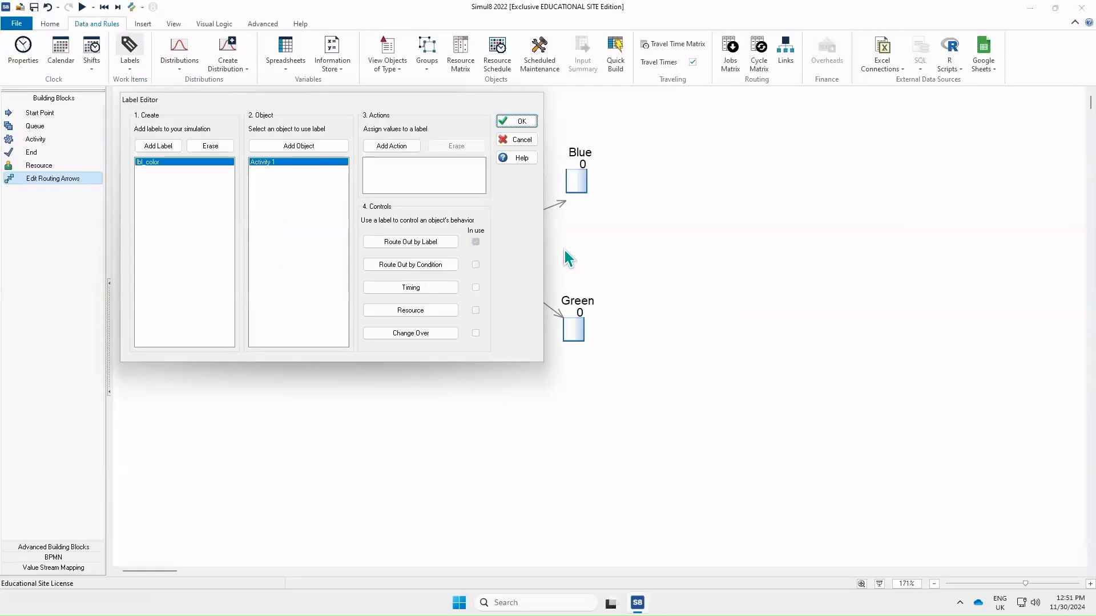
pyautogui.click(395, 147)
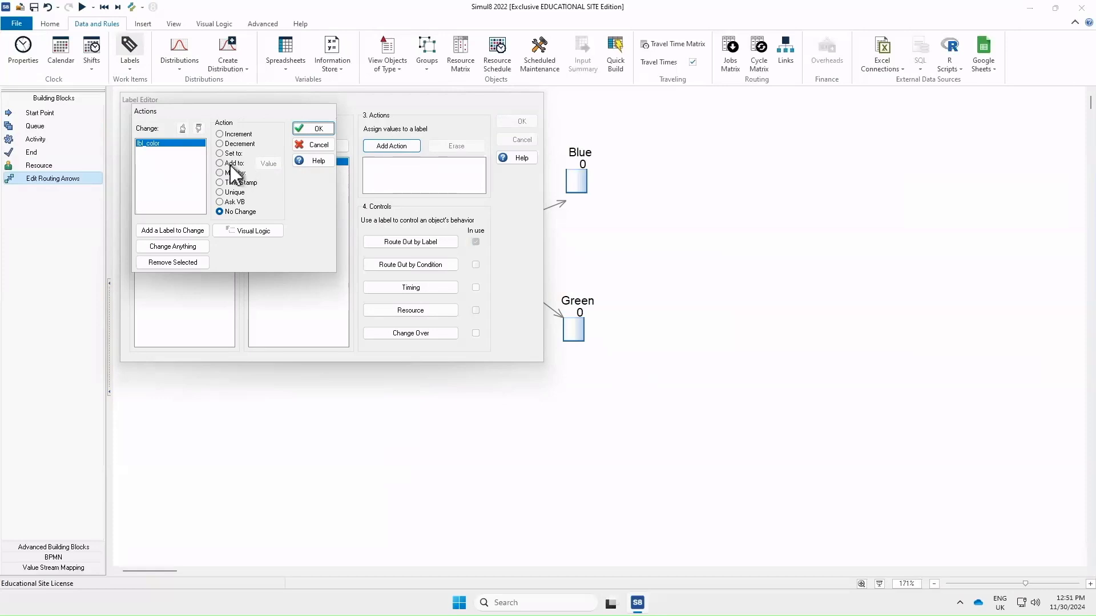
pyautogui.click(220, 153)
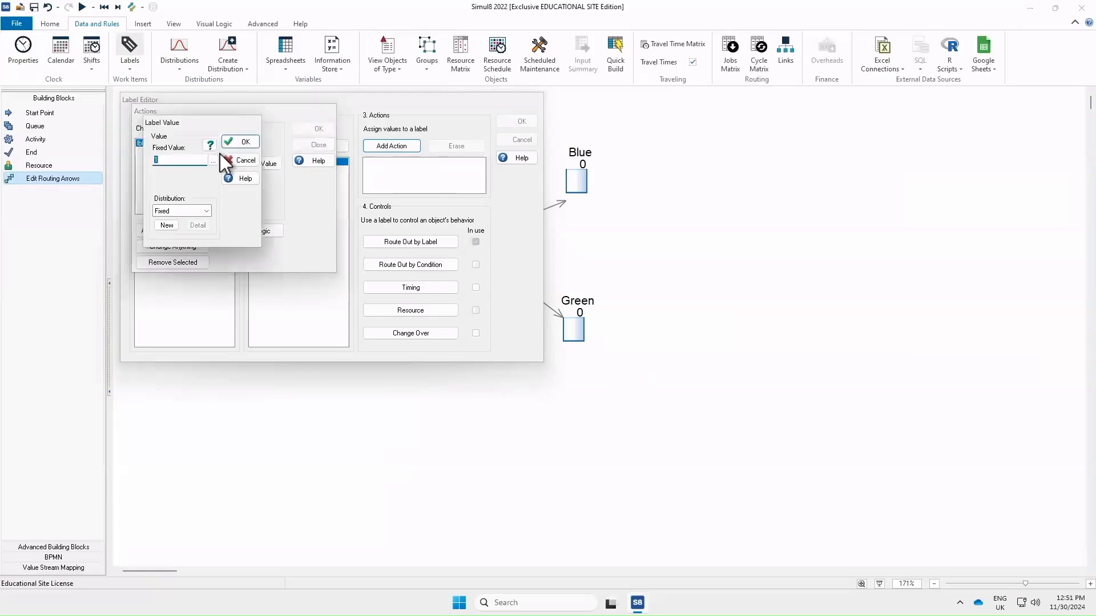
pyautogui.click(207, 212)
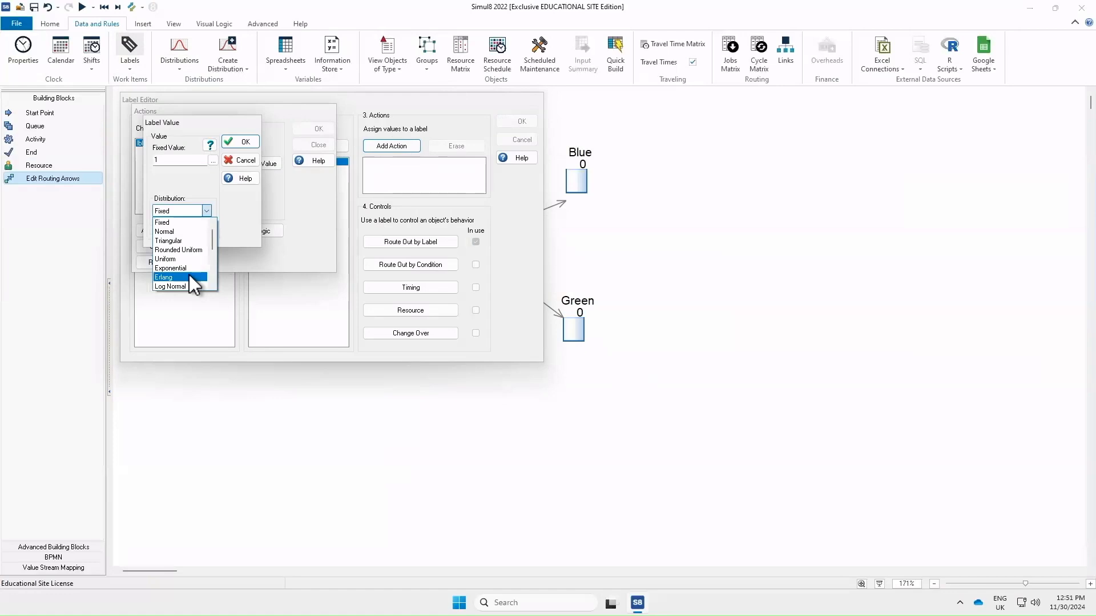
pyautogui.scroll(-4, 190, 276)
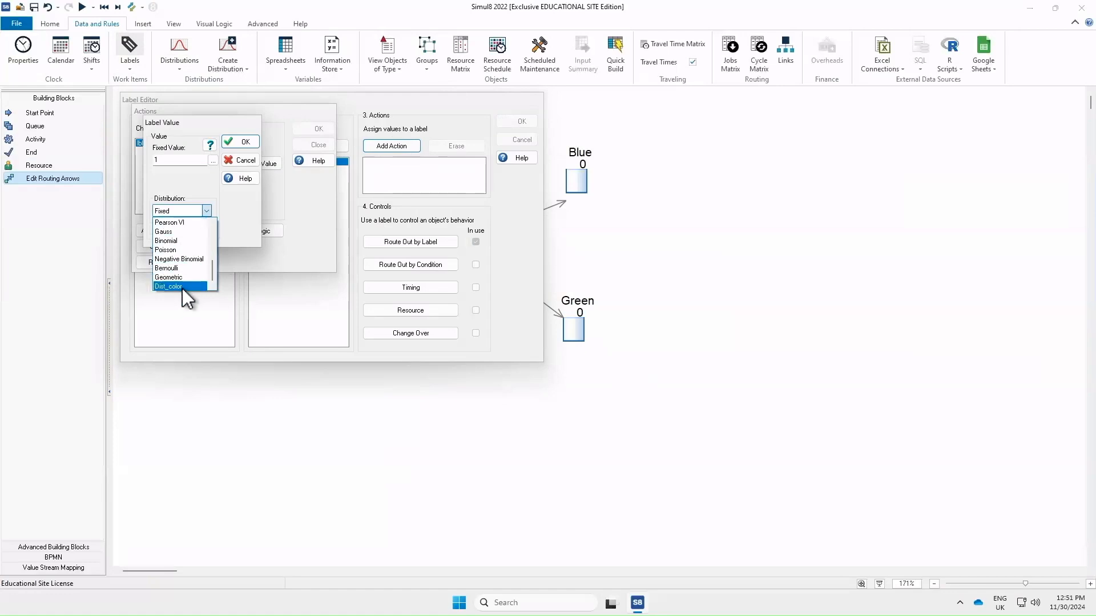
pyautogui.click(183, 287)
pyautogui.click(232, 140)
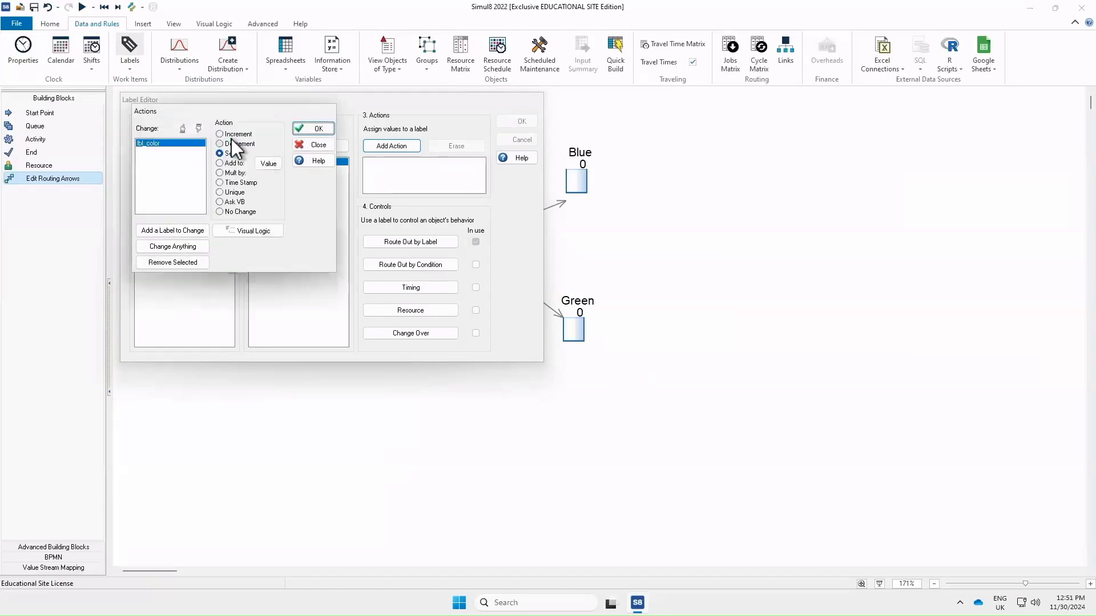
pyautogui.click(309, 128)
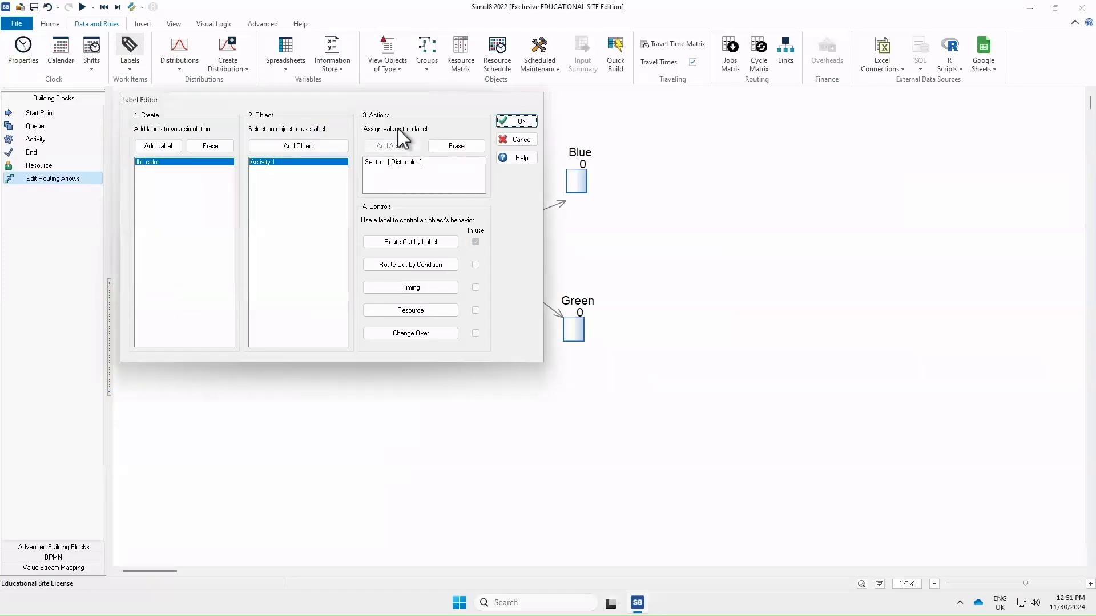
pyautogui.click(520, 122)
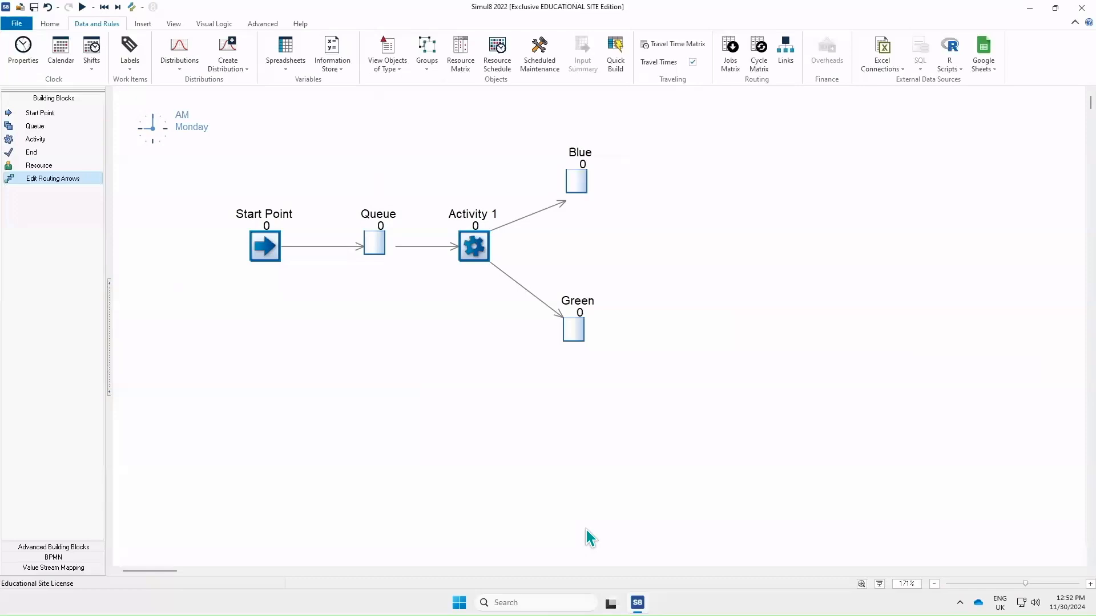
# - Run the simulation and compare how many work items reach the Blue and Green queues
pyautogui.click(82, 7)
pyautogui.click(83, 6)
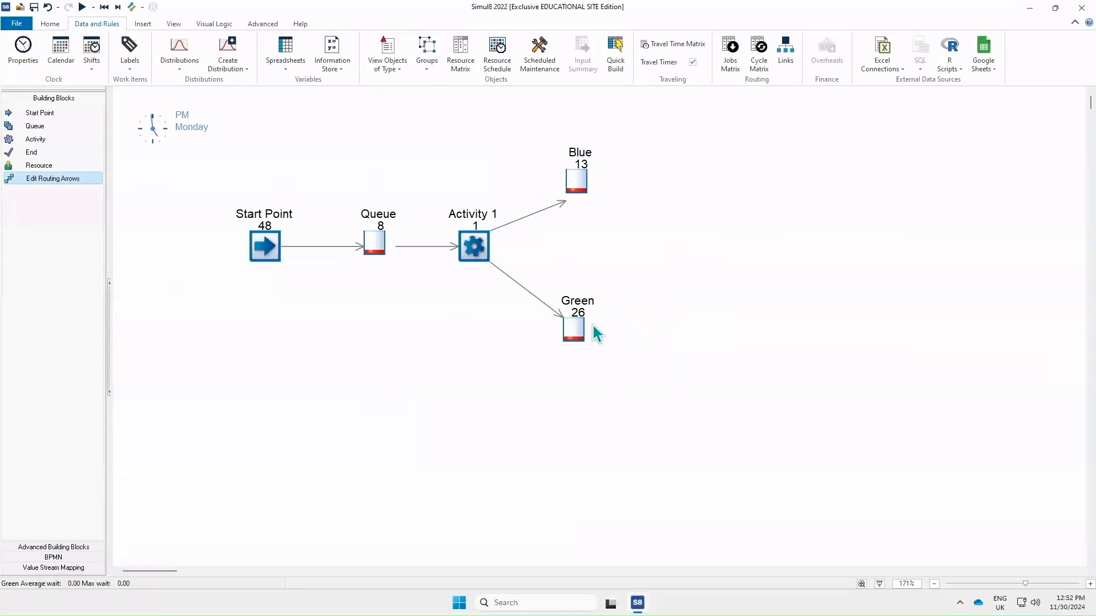
pyautogui.moveTo(593, 325)
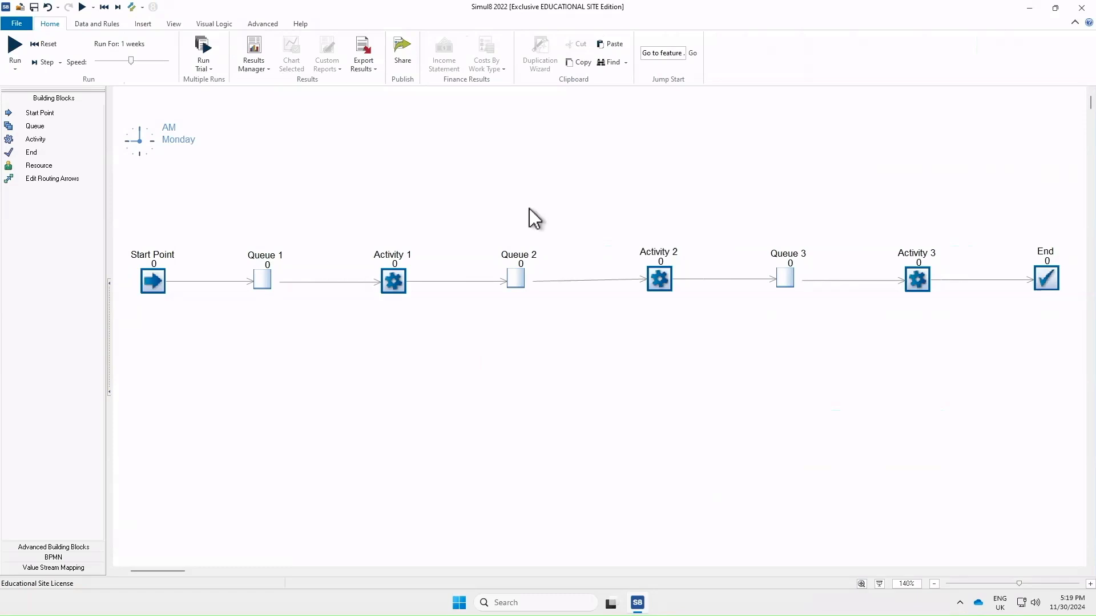
# - Duplicate Queue 2 and Activity 2 together, placing the copies below the originals as a parallel branch
pyautogui.moveTo(481, 184); pyautogui.dragTo(693, 328)
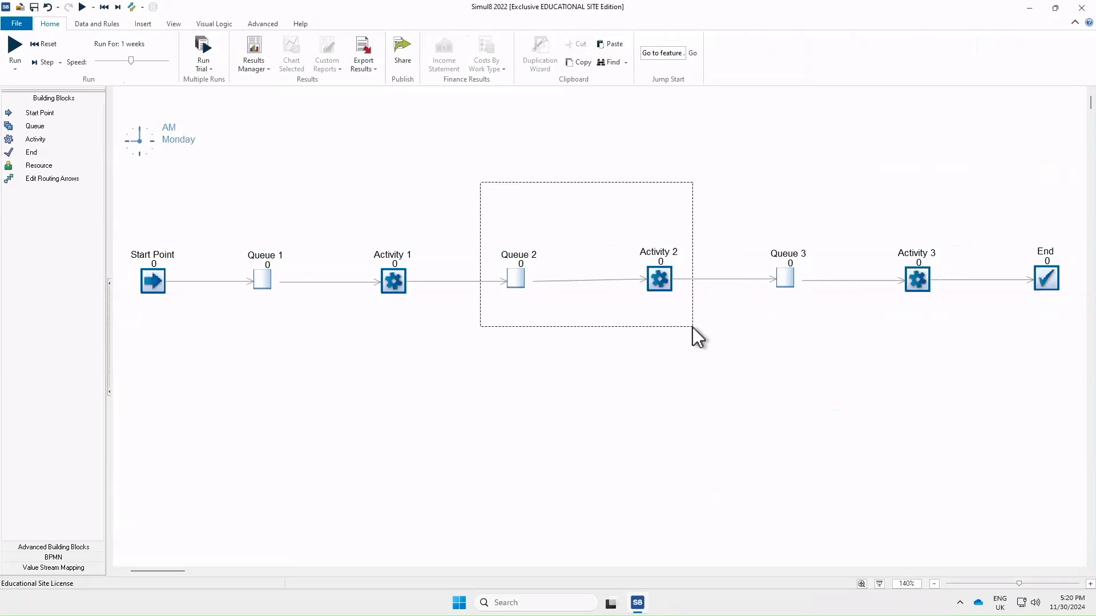
pyautogui.moveTo(693, 328); pyautogui.dragTo(692, 328)
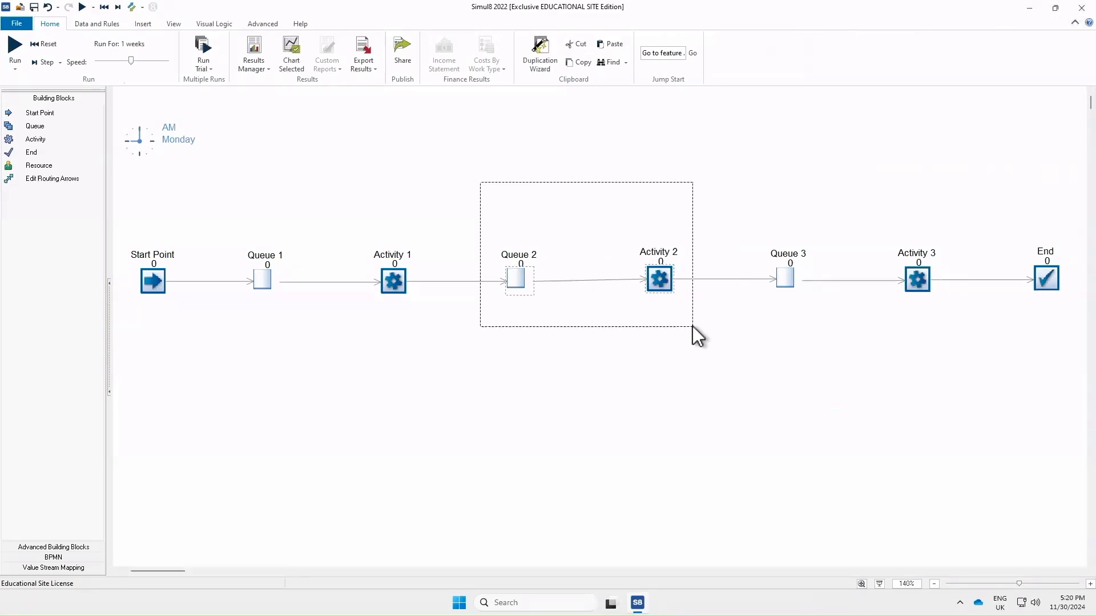
pyautogui.keyDown('ctrl'); pyautogui.moveTo(515, 282); pyautogui.dragTo(523, 375); pyautogui.keyUp('ctrl')
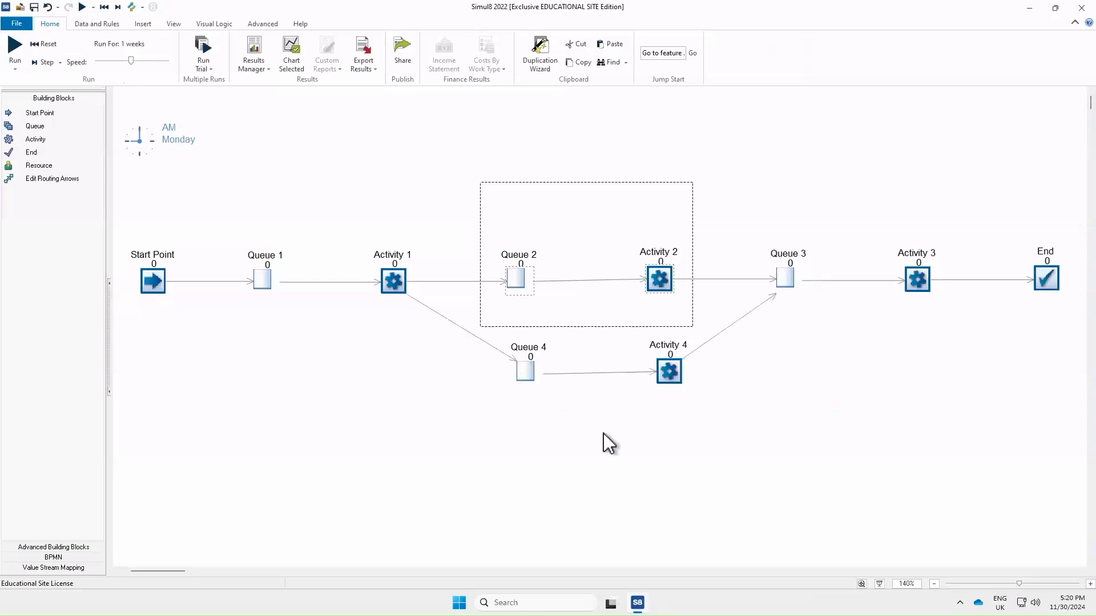
pyautogui.click(775, 457)
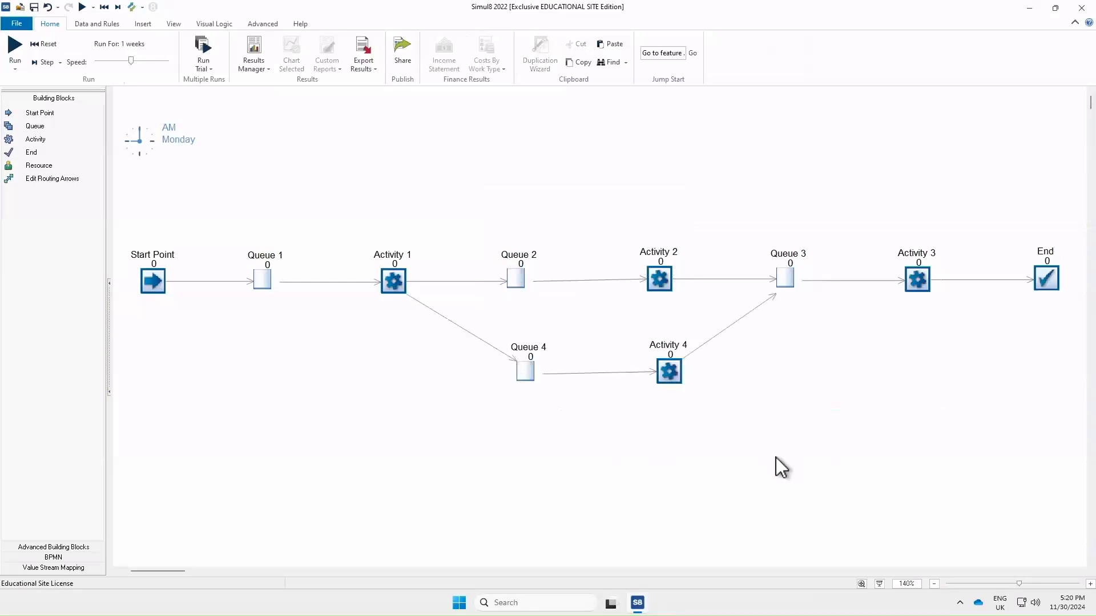
# - Move the duplicated queue and activity together slightly down and left so they line up beneath Queue 2 and Activity 2
pyautogui.moveTo(755, 460); pyautogui.dragTo(460, 321)
pyautogui.moveTo(537, 375); pyautogui.dragTo(519, 395)
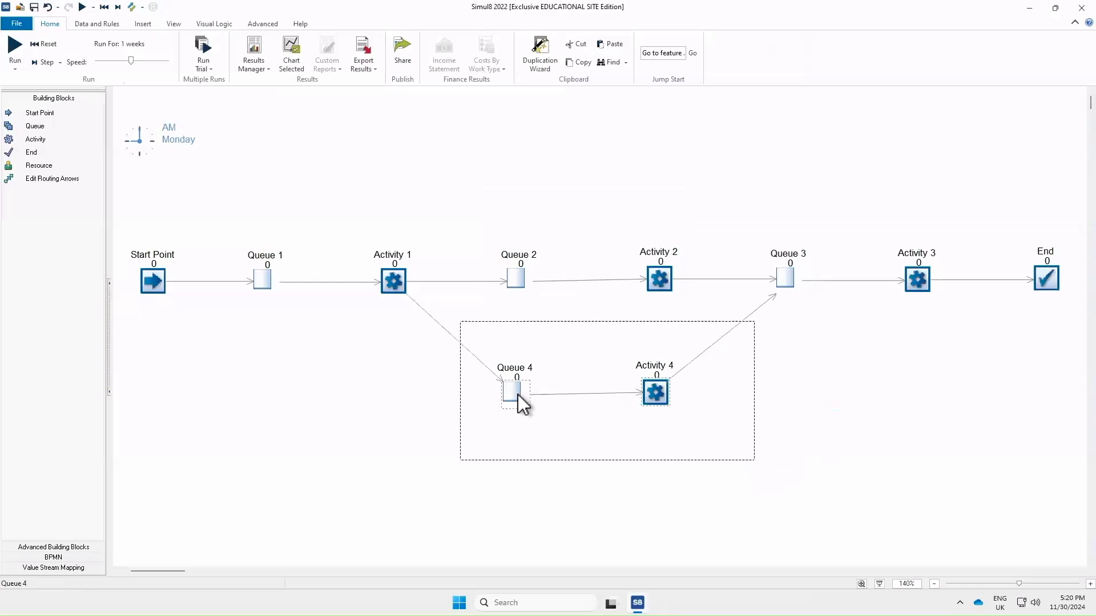
pyautogui.click(906, 440)
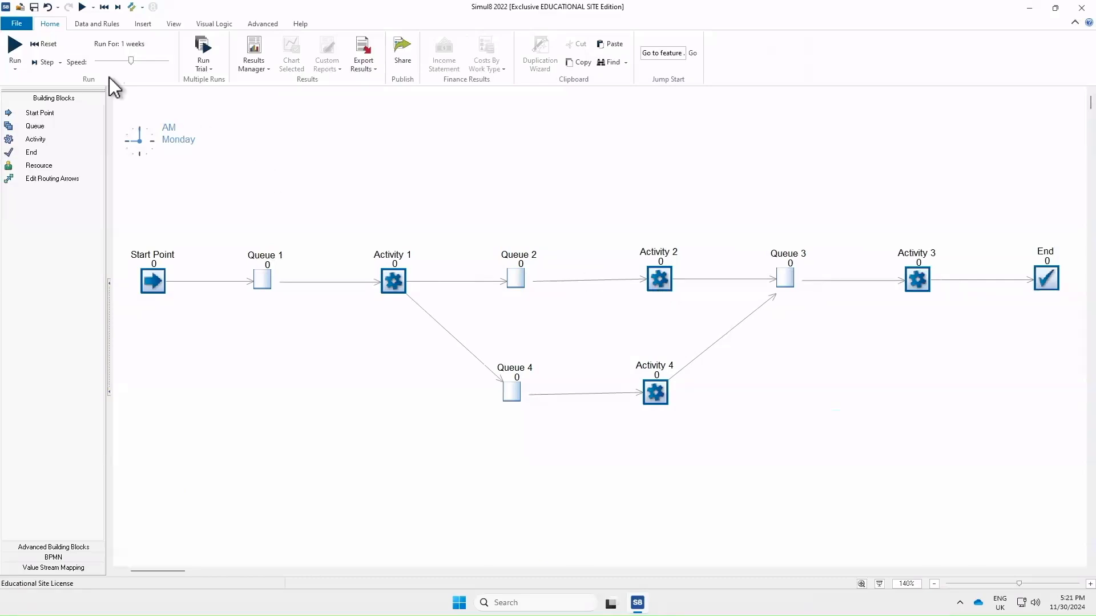
# - Create a number label named Route_to_take
pyautogui.click(93, 24)
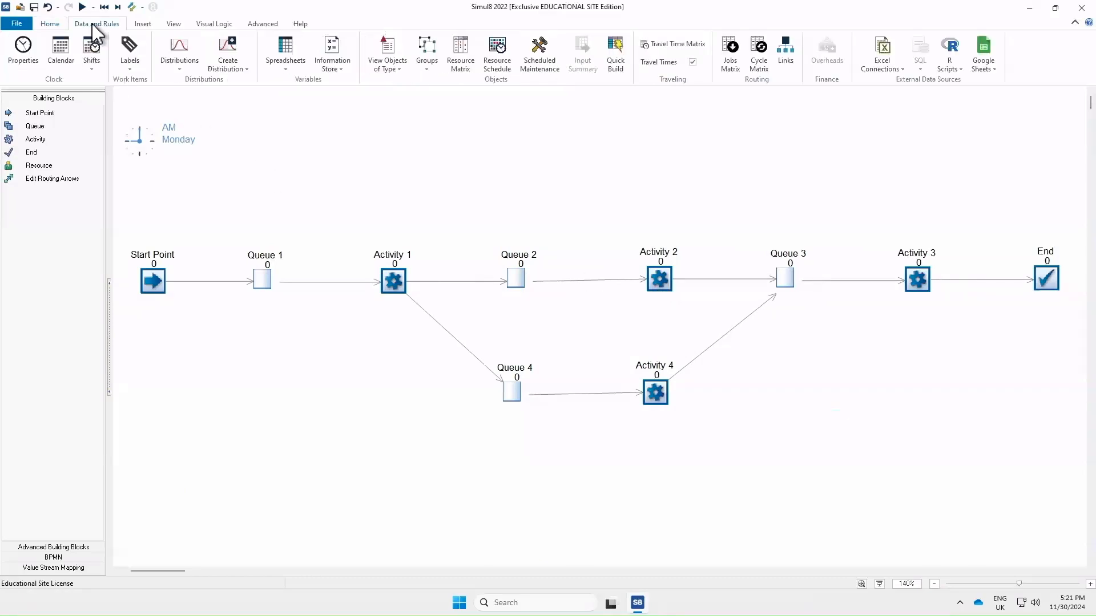
pyautogui.click(129, 50)
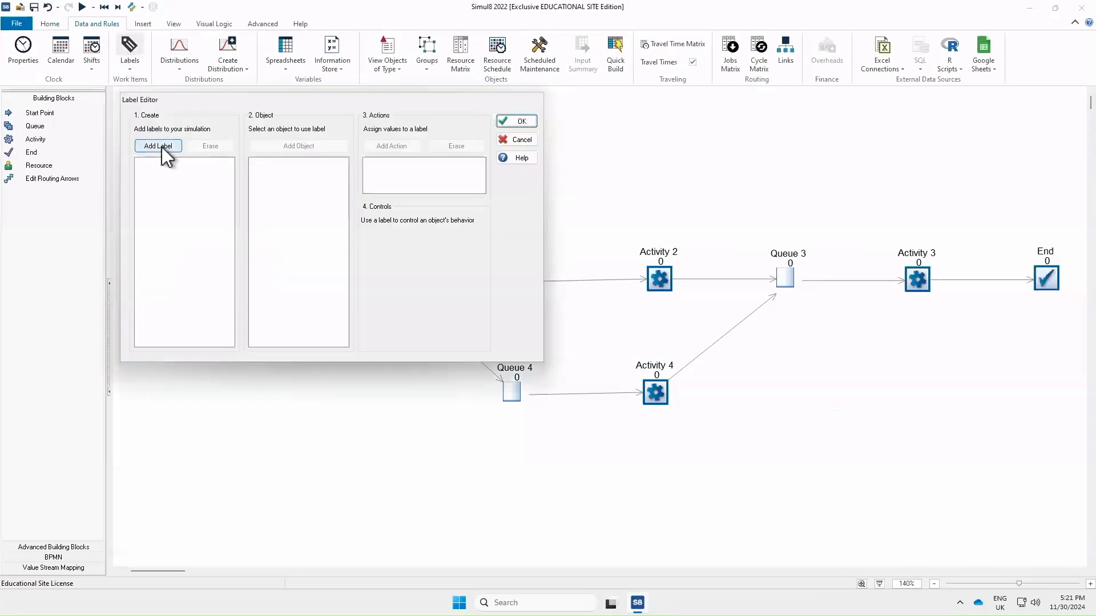
pyautogui.click(162, 146)
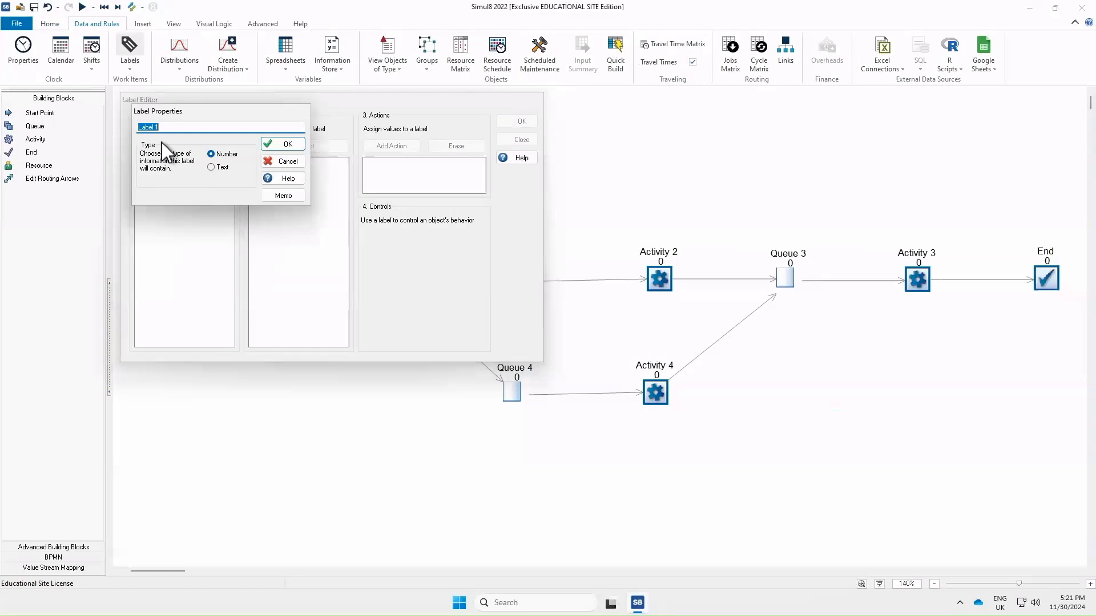
pyautogui.write('Route_to_take')
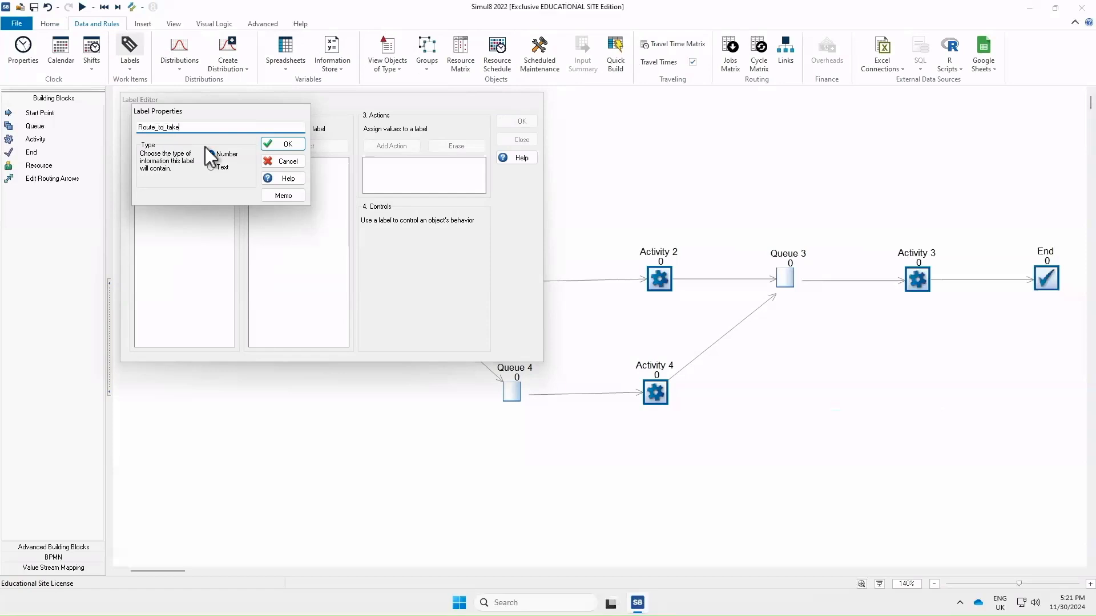
pyautogui.click(269, 145)
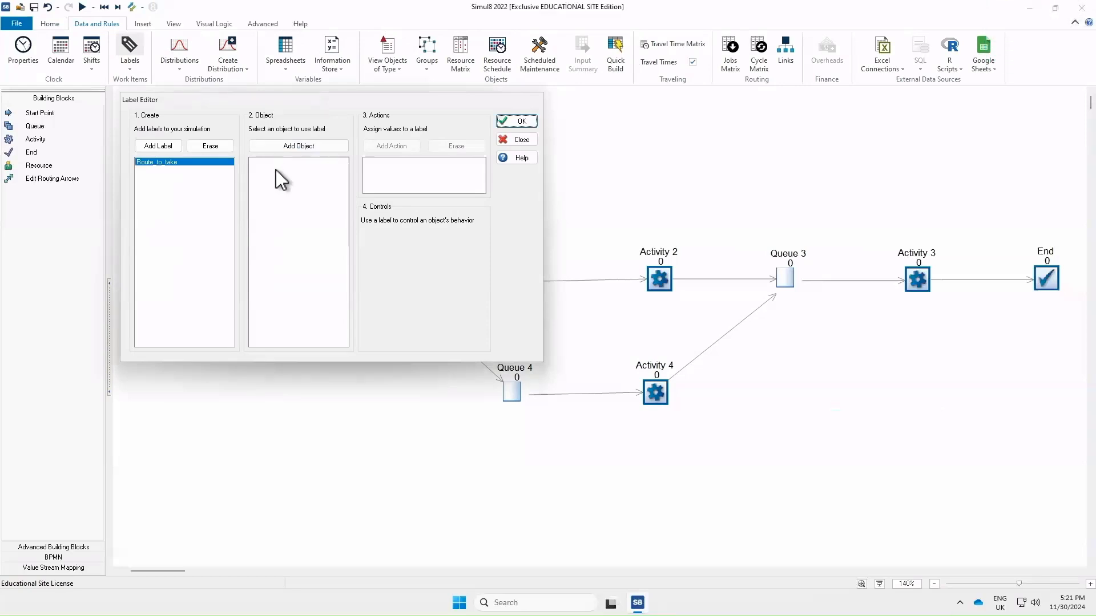
# - Attach the Route_to_take label to Activity 1, enable Route Out by Label and open its routing-out settings
pyautogui.click(285, 147)
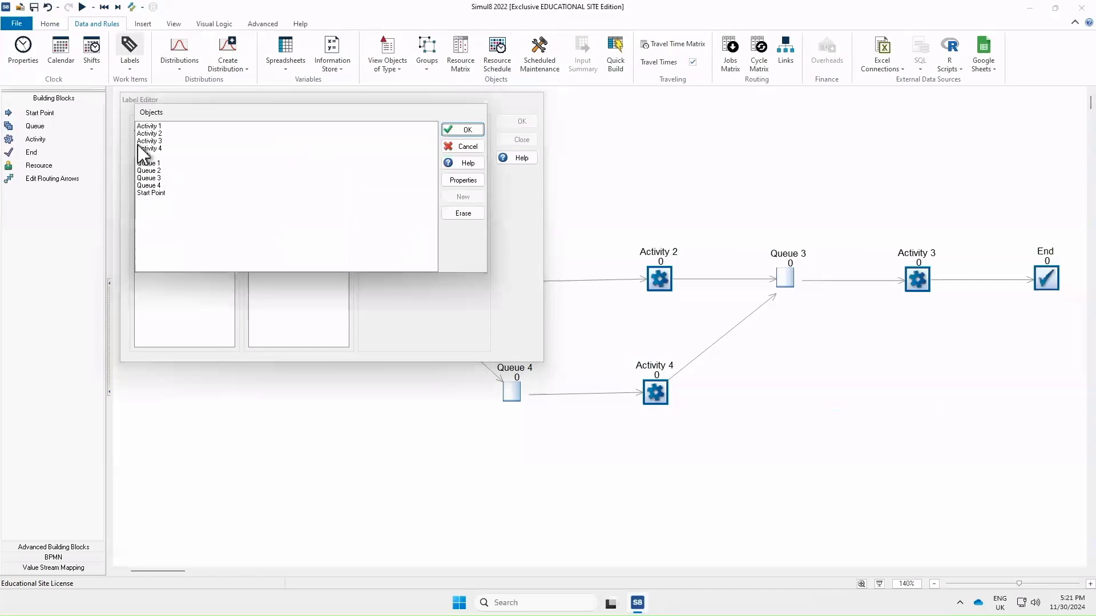
pyautogui.click(149, 127)
pyautogui.click(462, 129)
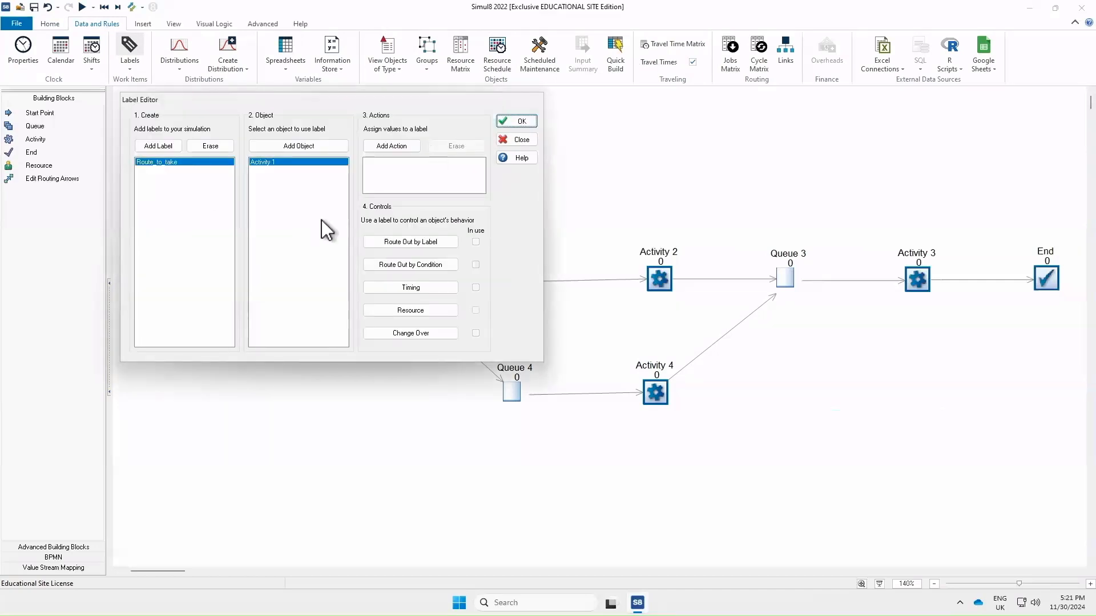
pyautogui.click(426, 242)
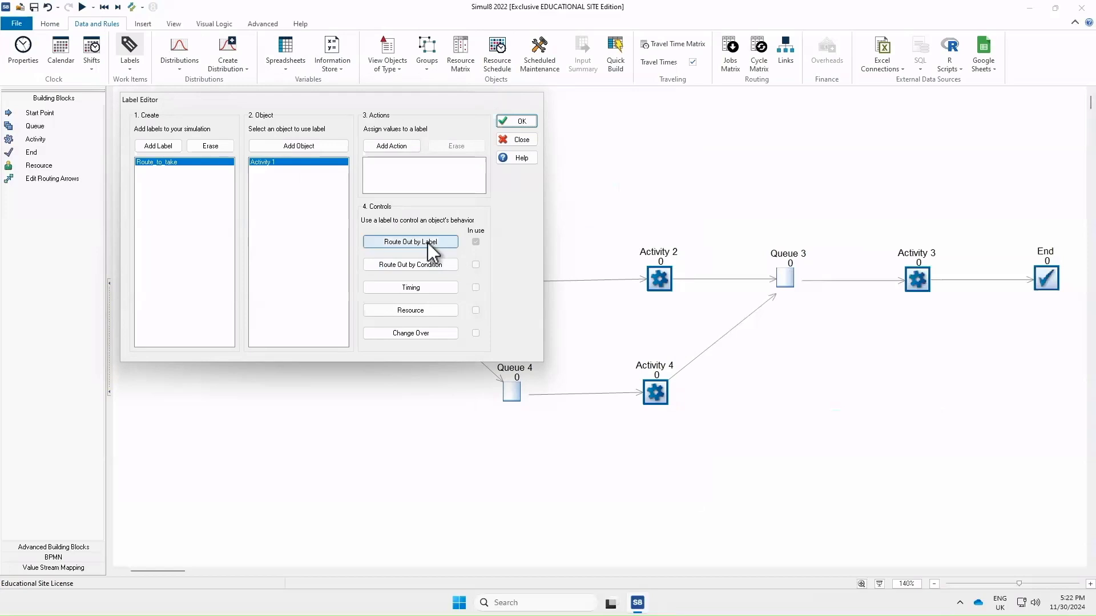
pyautogui.click(428, 242)
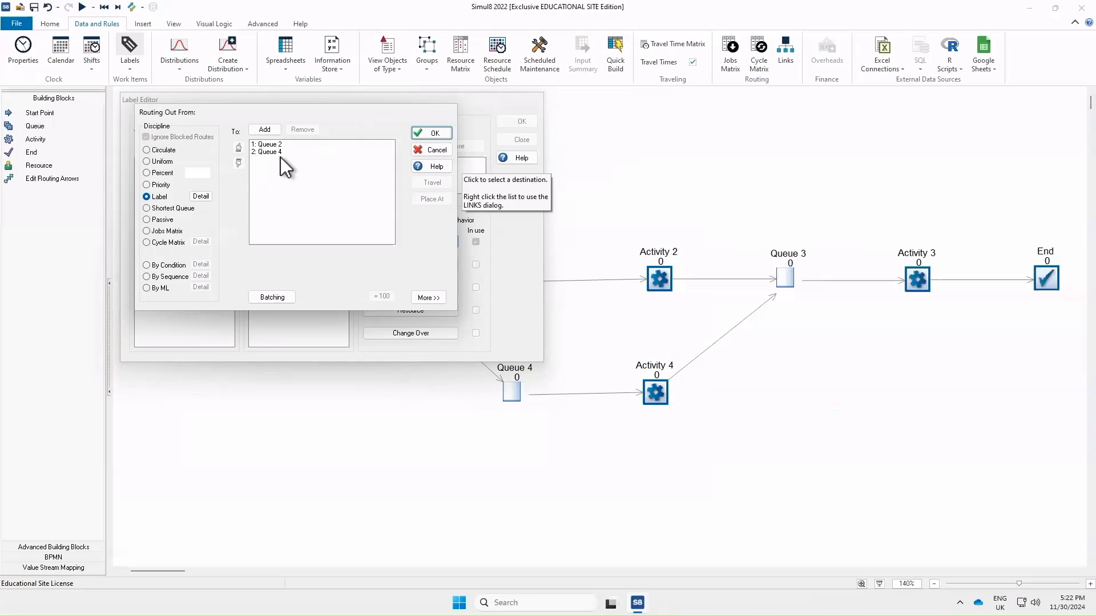
# - Start a Set statement in the On Work Complete visual logic of Activity 1
pyautogui.click(427, 297)
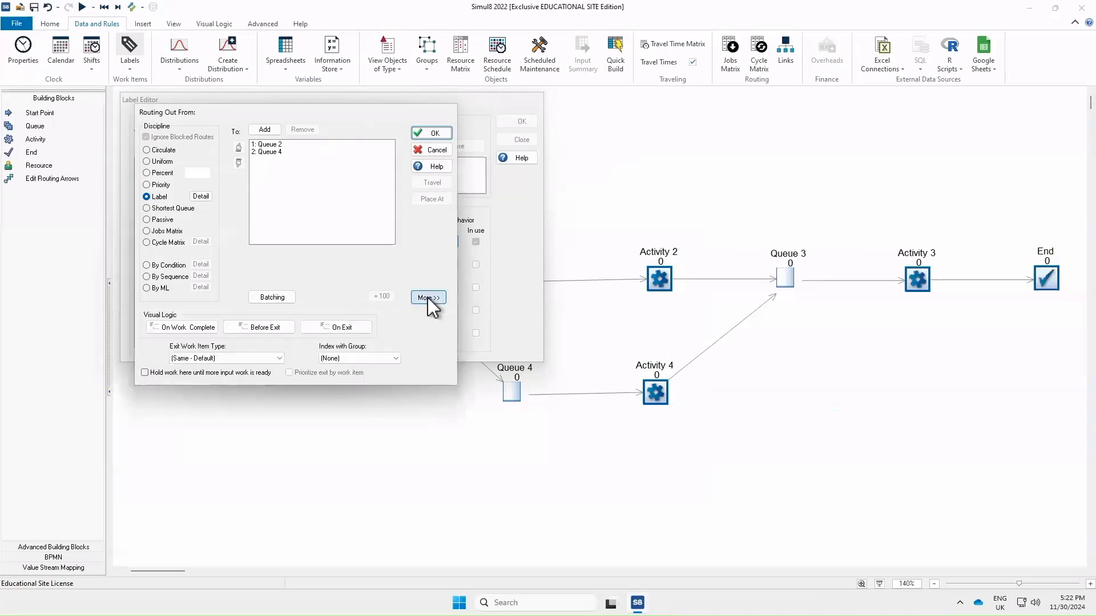
pyautogui.click(197, 326)
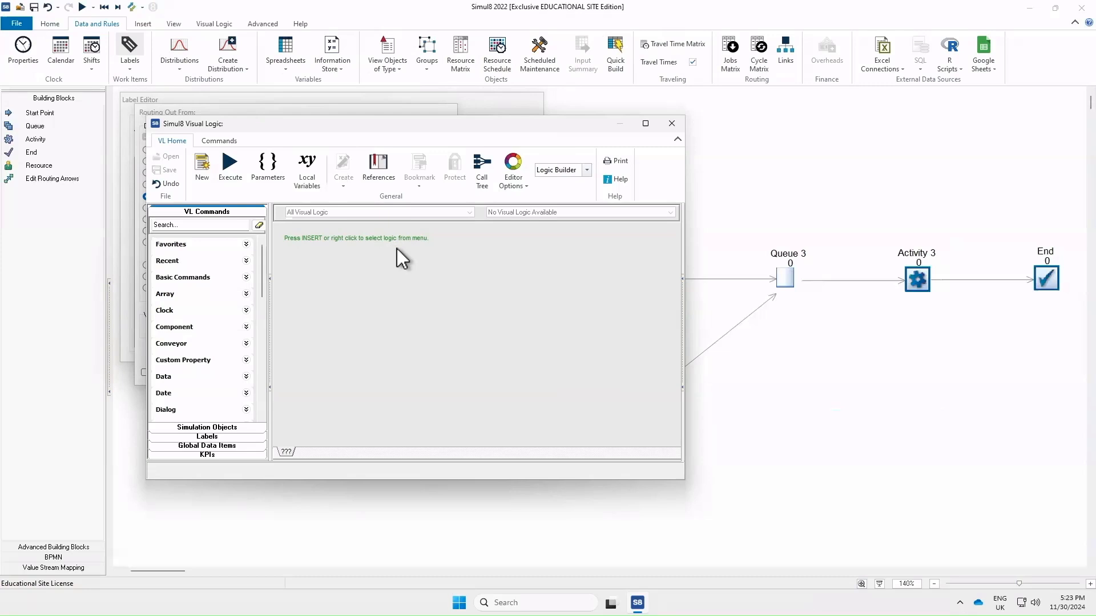
pyautogui.press('Insert')
pyautogui.moveTo(336, 203)
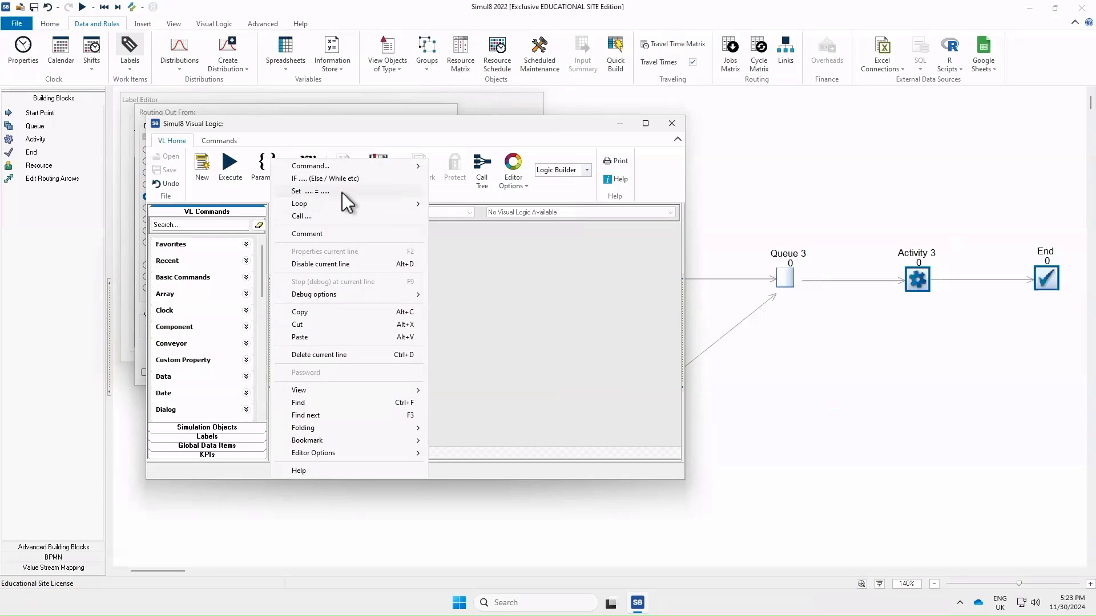
pyautogui.click(342, 192)
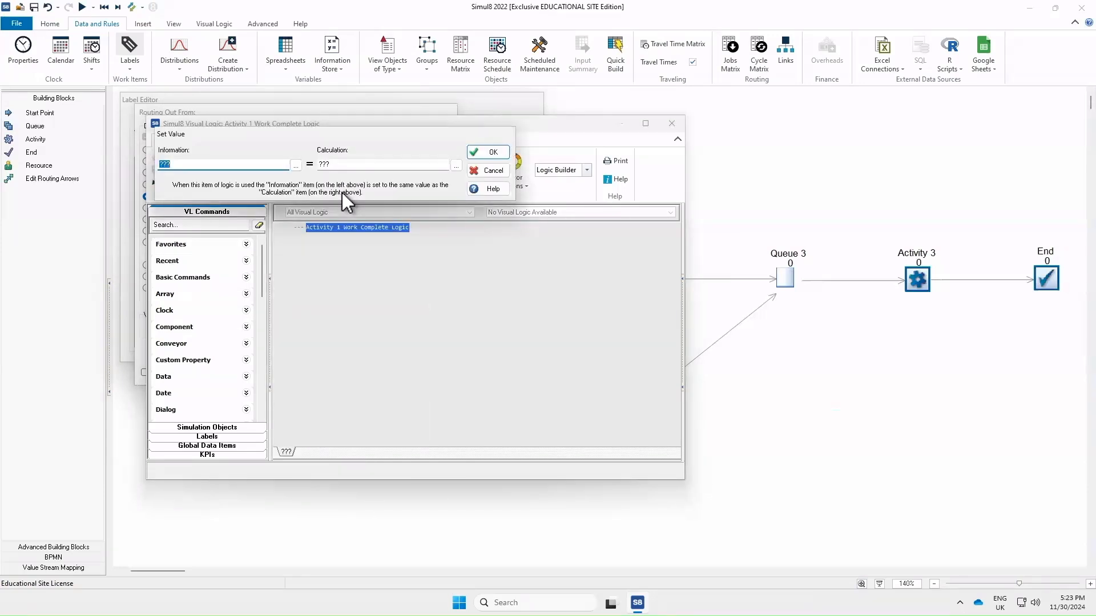
# - Define the Set statement so that the Route_to_take label equals 1
pyautogui.click(293, 165)
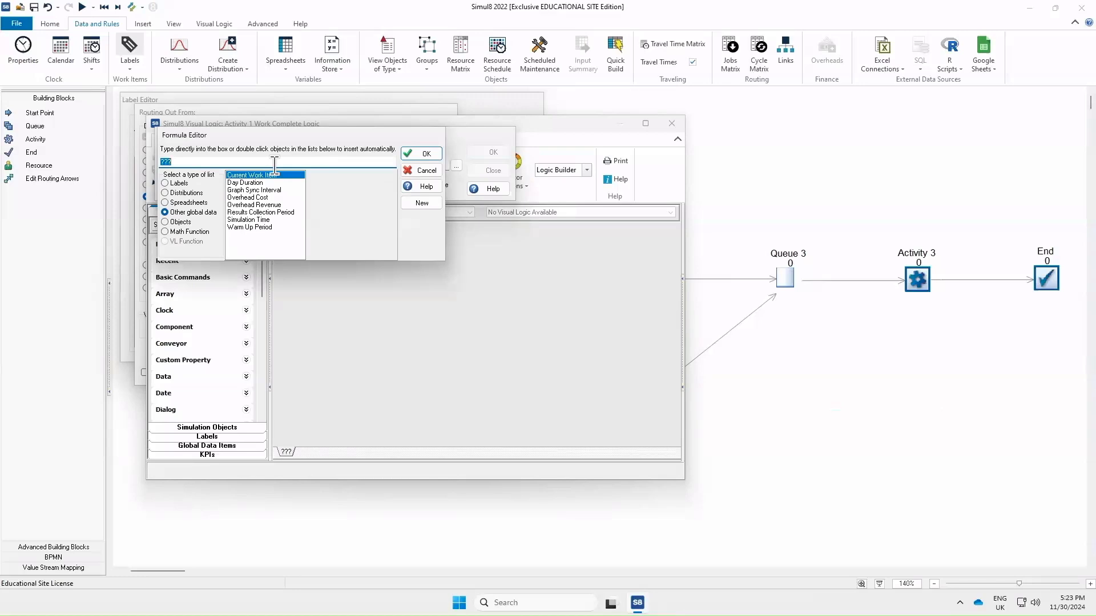
pyautogui.click(165, 183)
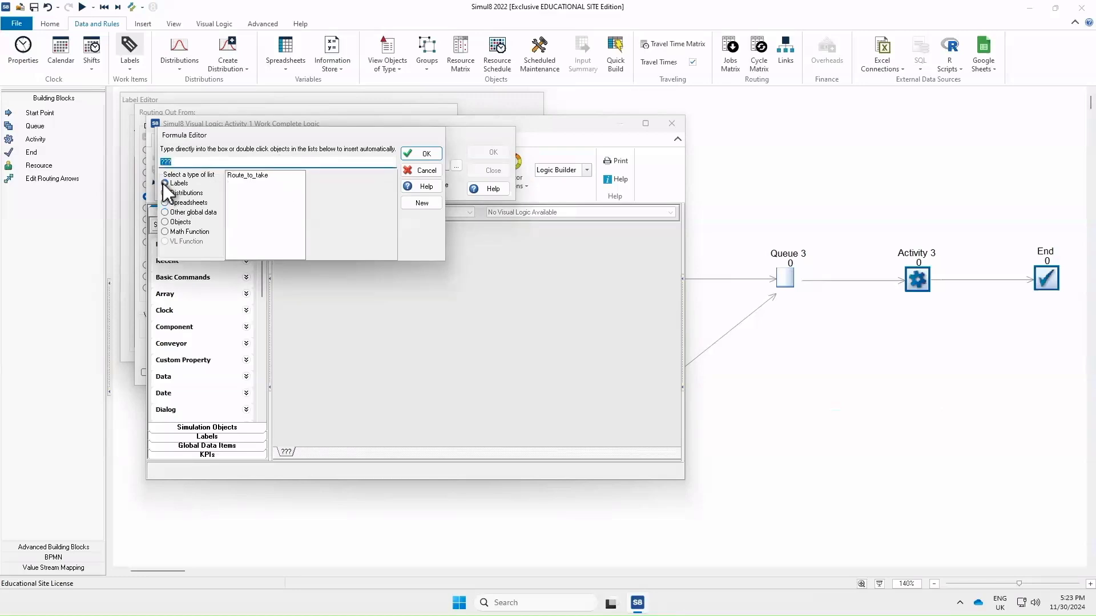
pyautogui.doubleClick(253, 177)
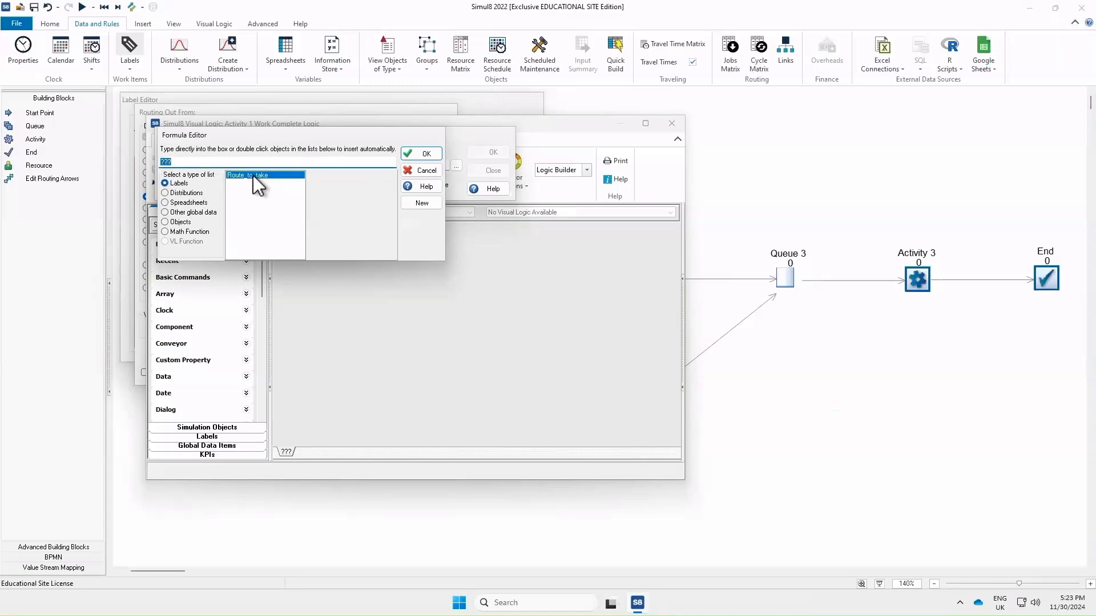
pyautogui.click(421, 153)
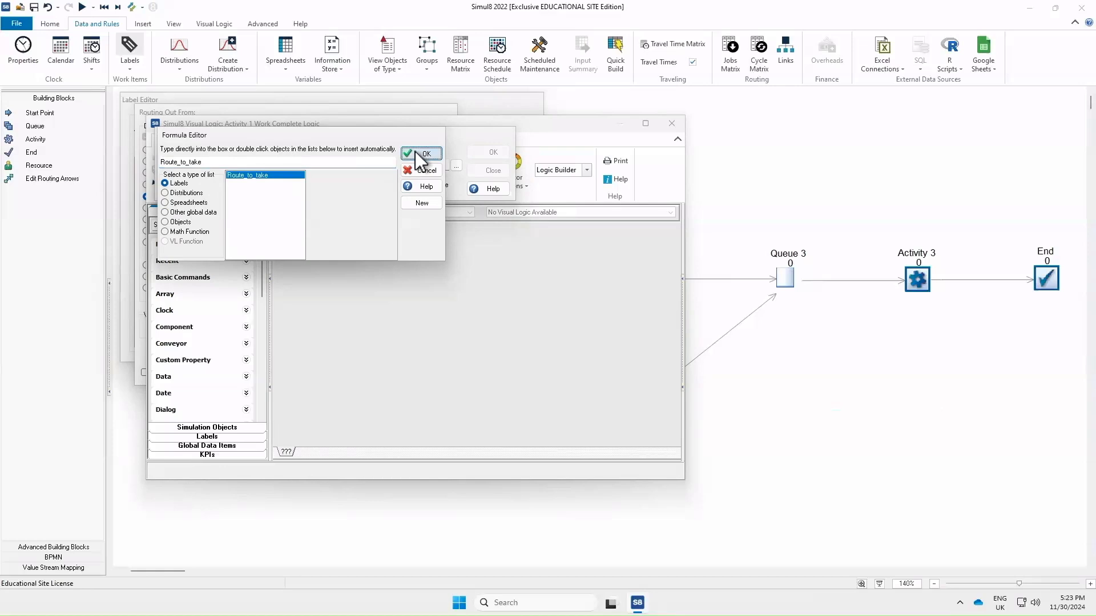
pyautogui.click(337, 164)
pyautogui.press('BackSpace')
pyautogui.press('BackSpace')
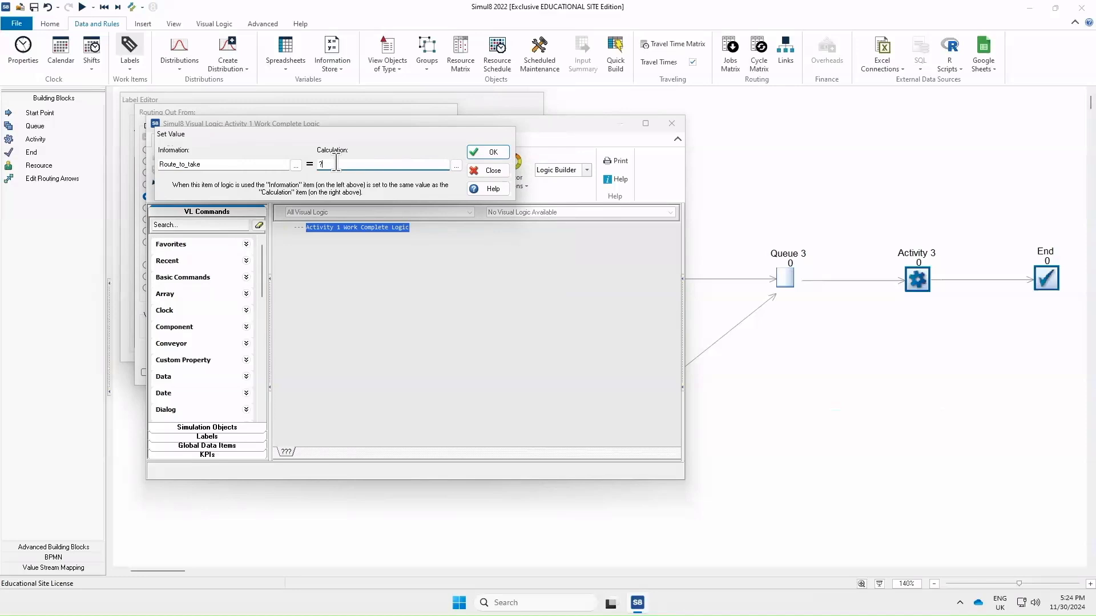
pyautogui.press('BackSpace')
pyautogui.write('1')
pyautogui.click(489, 152)
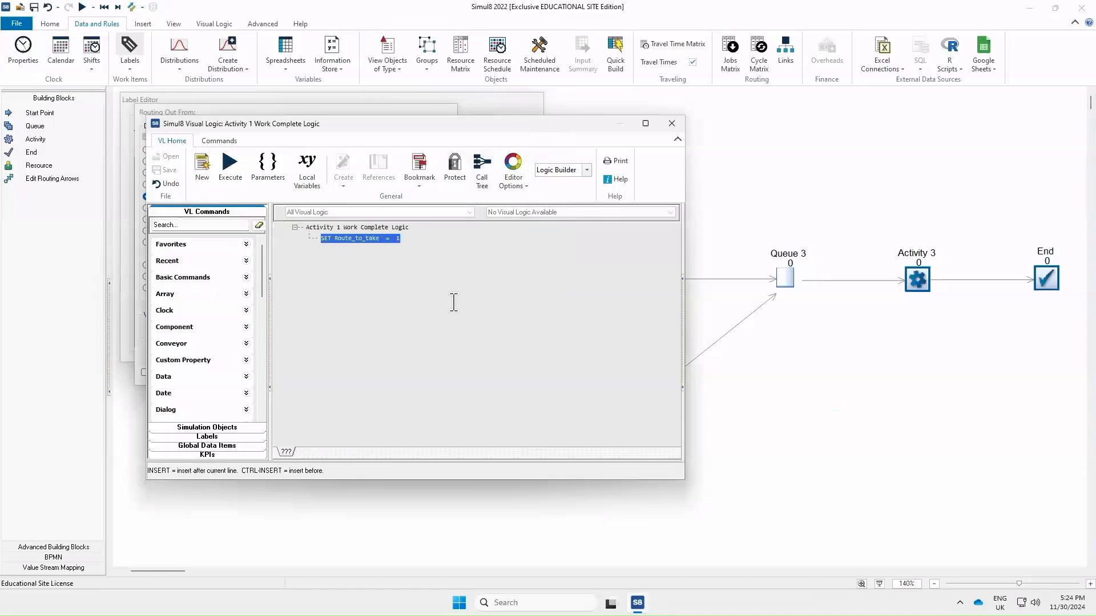
# - Add an IF block after the Set statement, with Queue 3's Count Contents as the tested value
pyautogui.rightClick(379, 256)
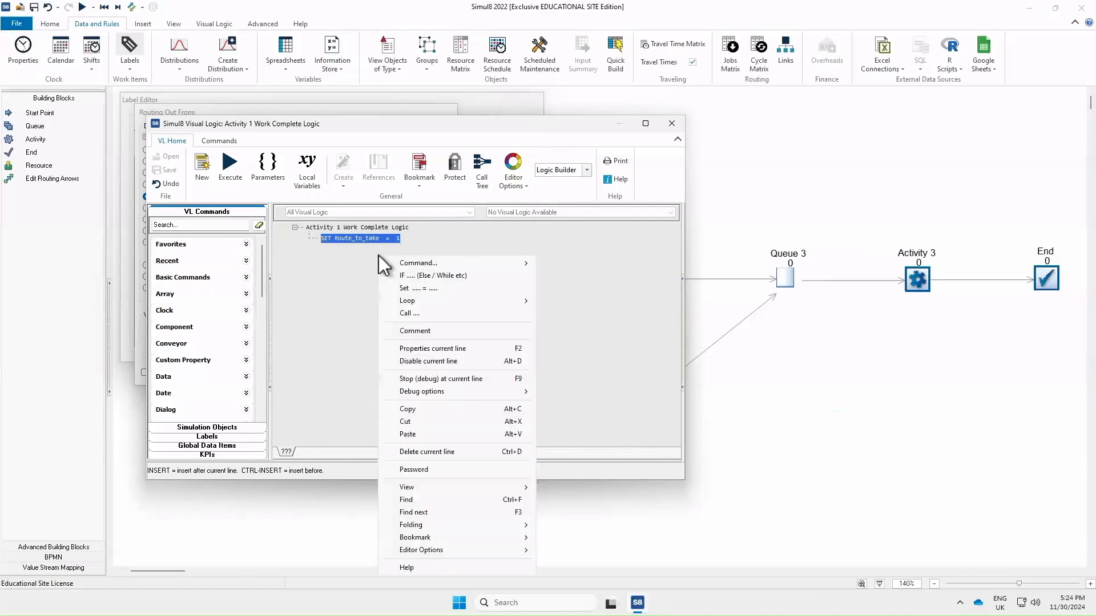
pyautogui.click(440, 276)
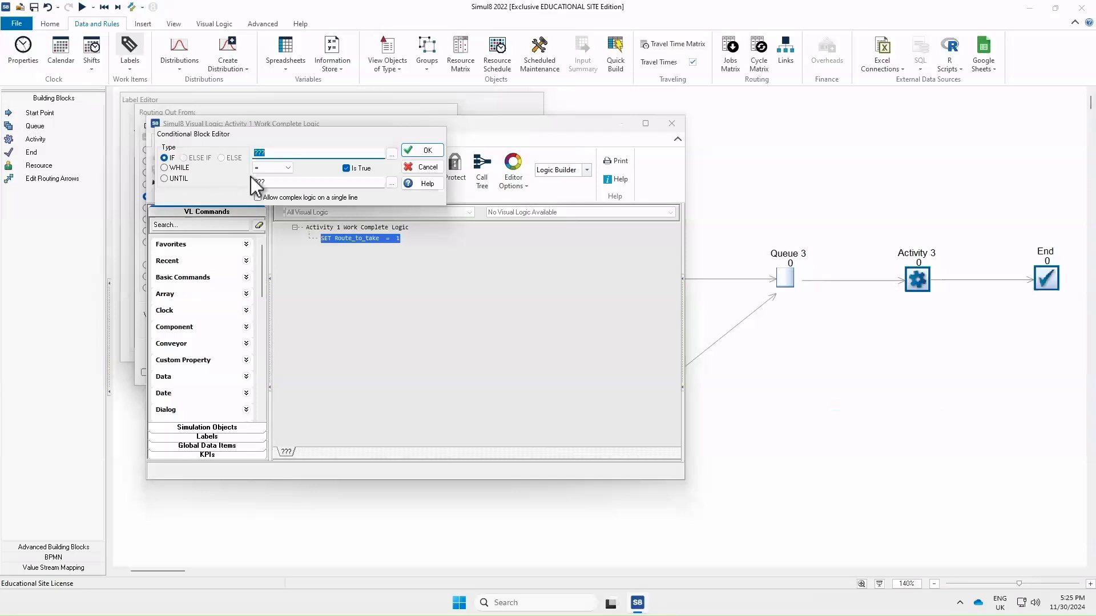
pyautogui.click(392, 155)
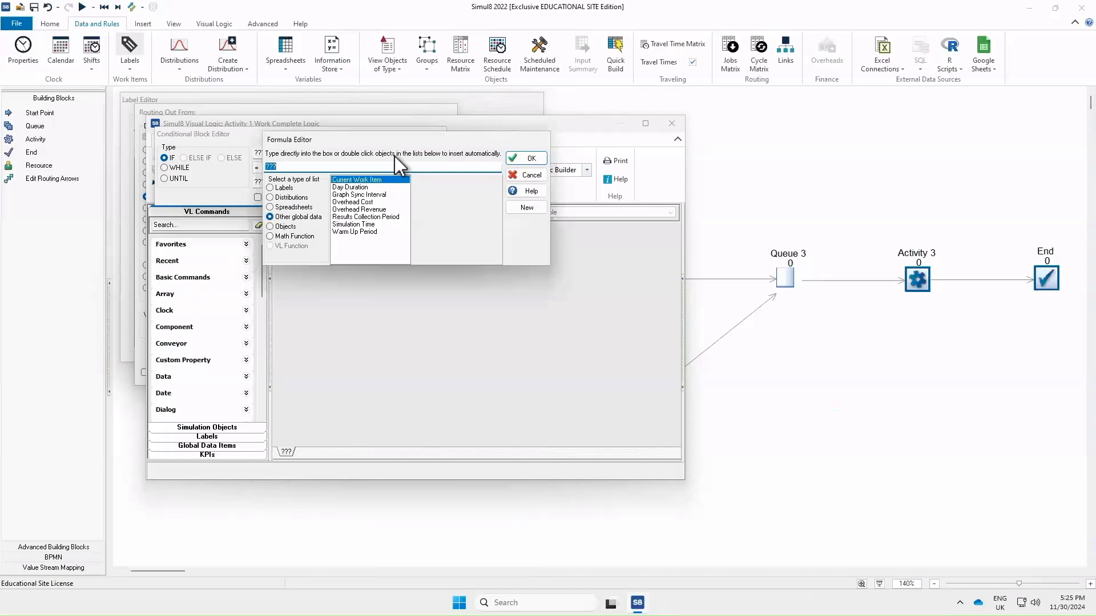
pyautogui.click(270, 226)
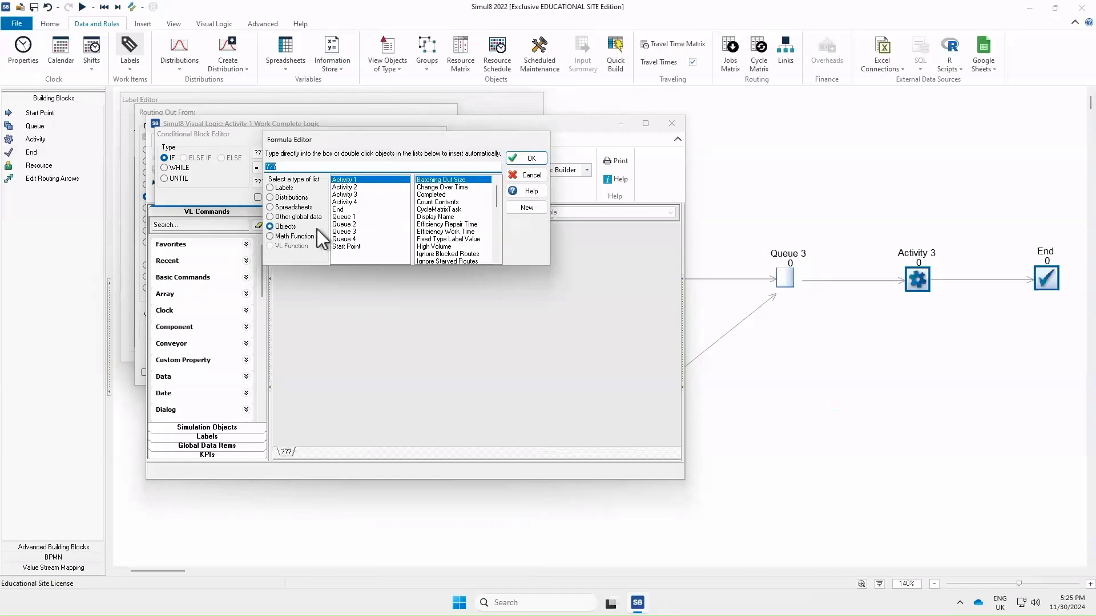
pyautogui.click(355, 232)
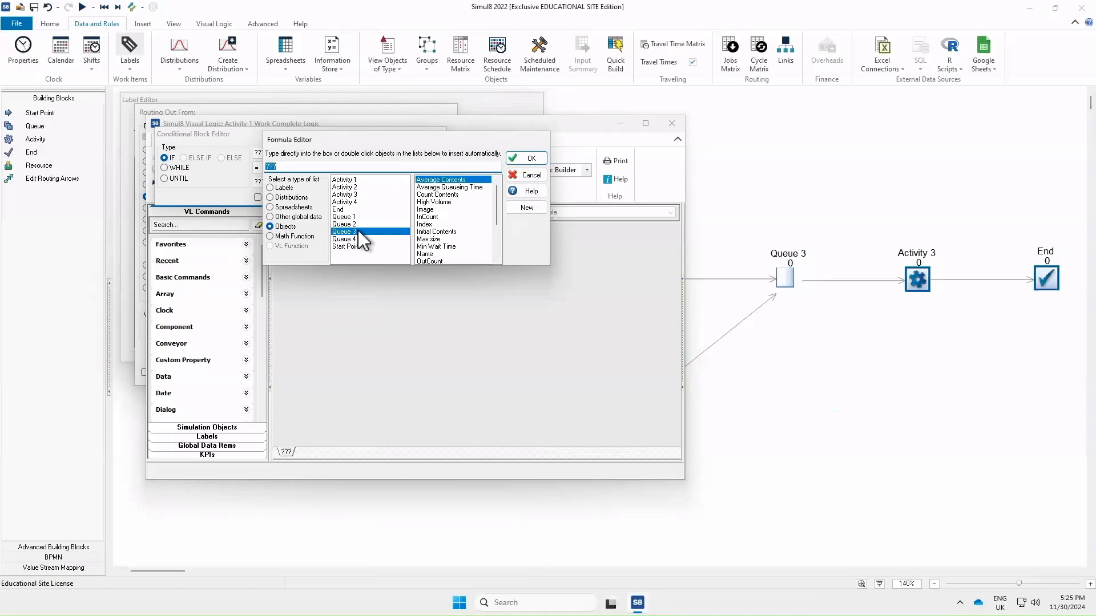
pyautogui.click(438, 195)
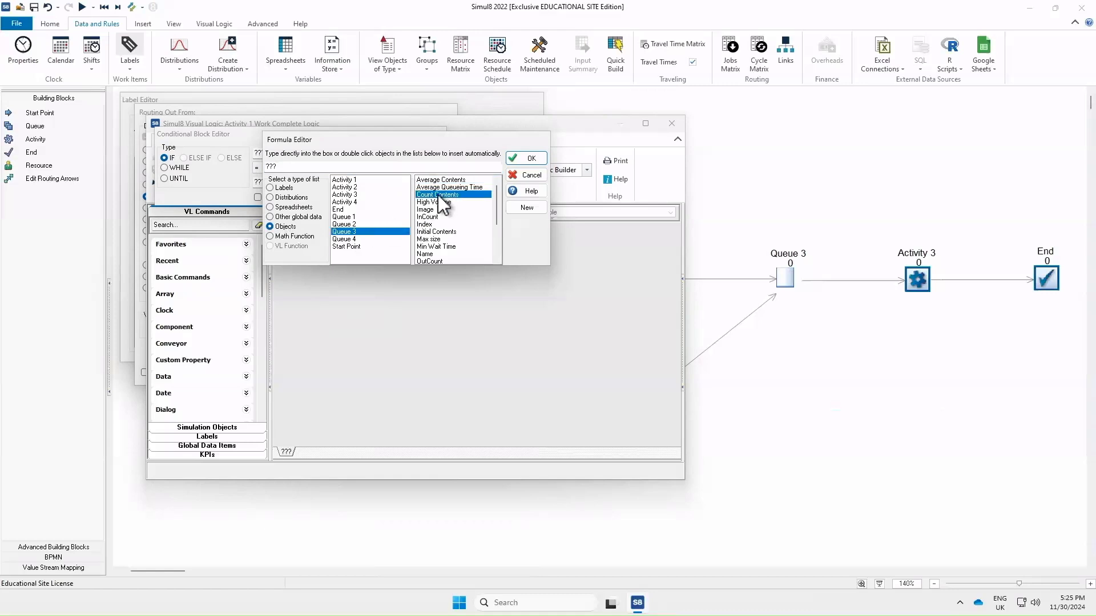
pyautogui.doubleClick(443, 200)
pyautogui.click(524, 158)
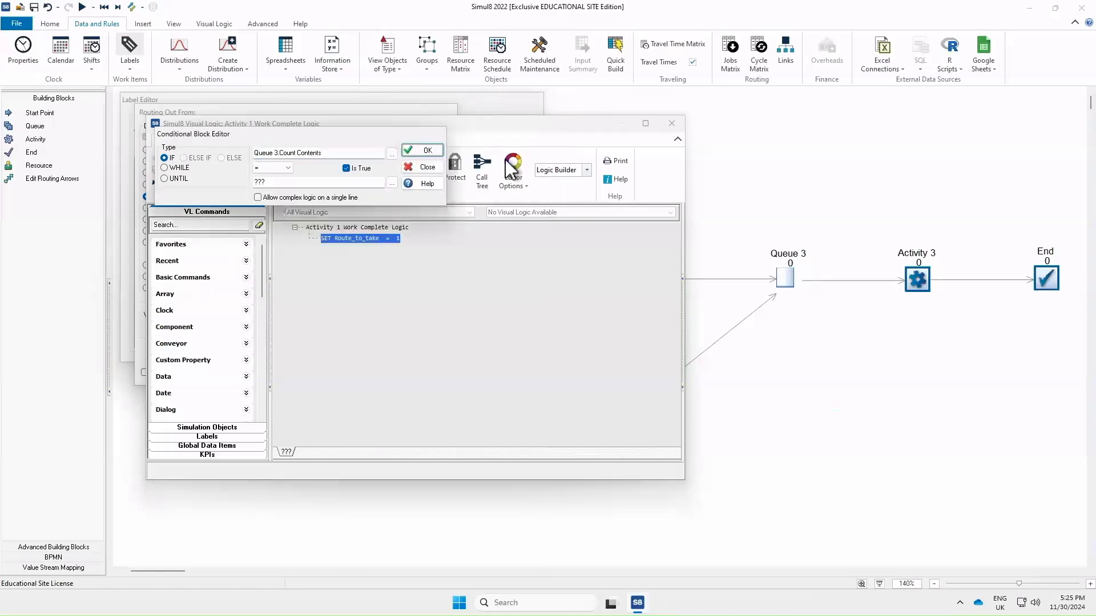
# - Complete the Queue 3 condition with the <= operator and a comparison value of 3
pyautogui.click(265, 169)
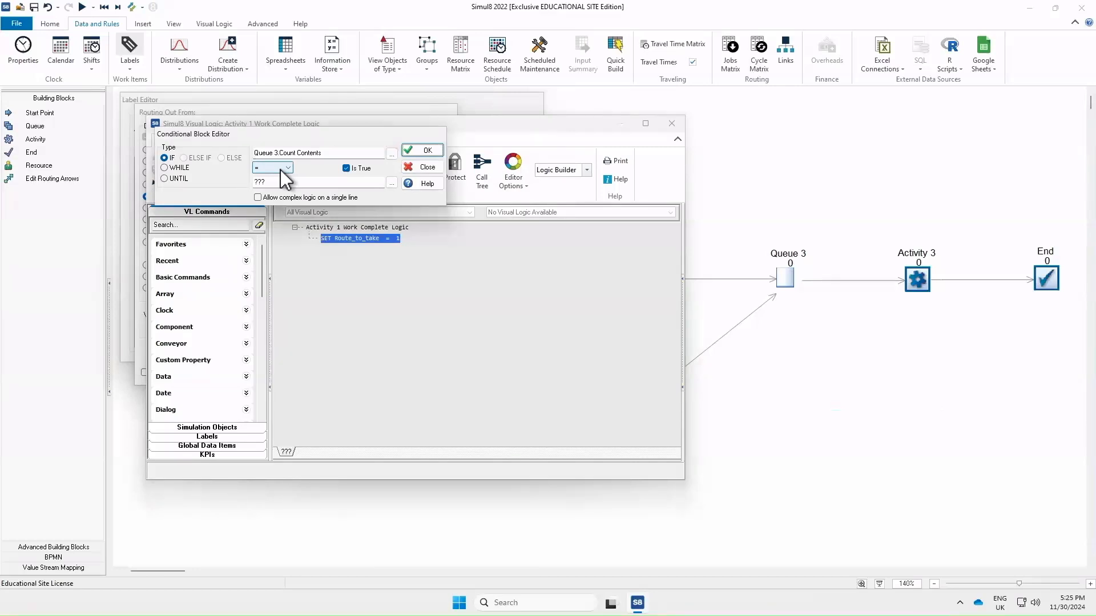
pyautogui.click(280, 171)
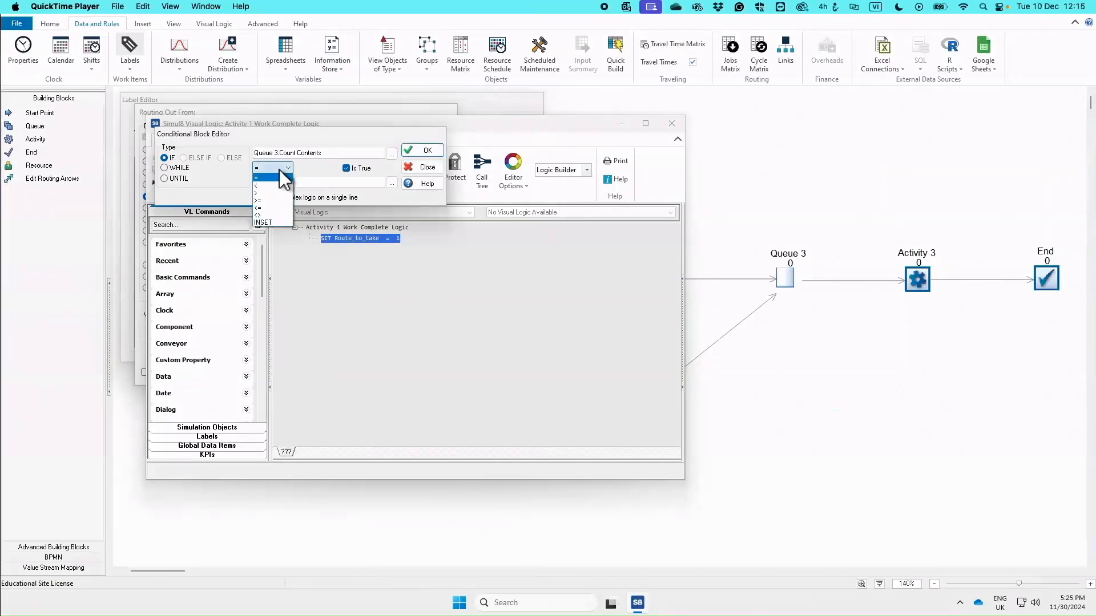
pyautogui.click(265, 208)
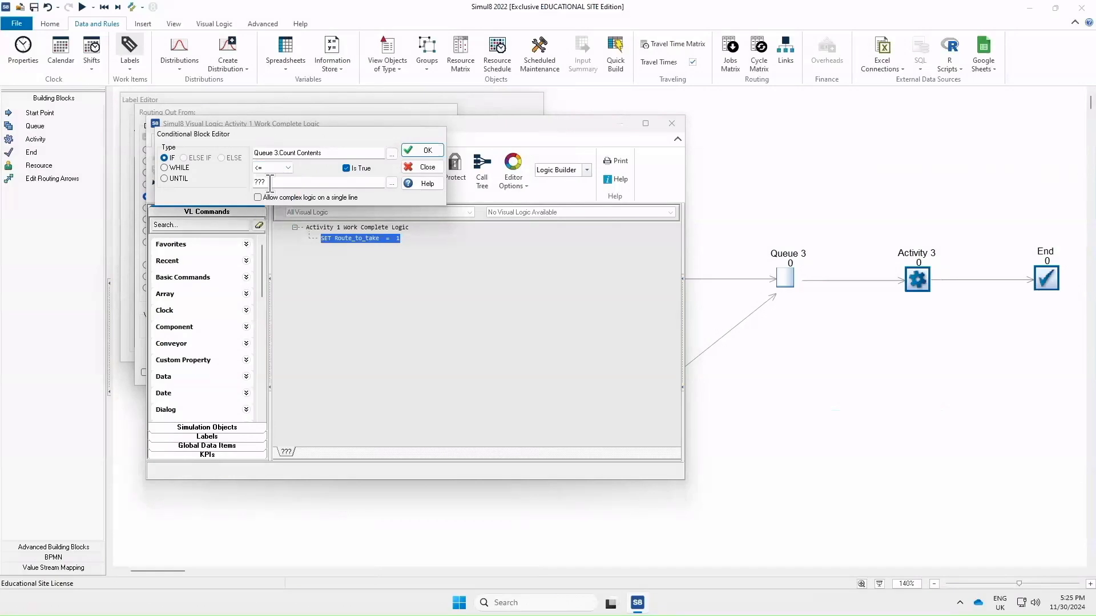
pyautogui.doubleClick(270, 183)
pyautogui.write('3')
pyautogui.click(415, 153)
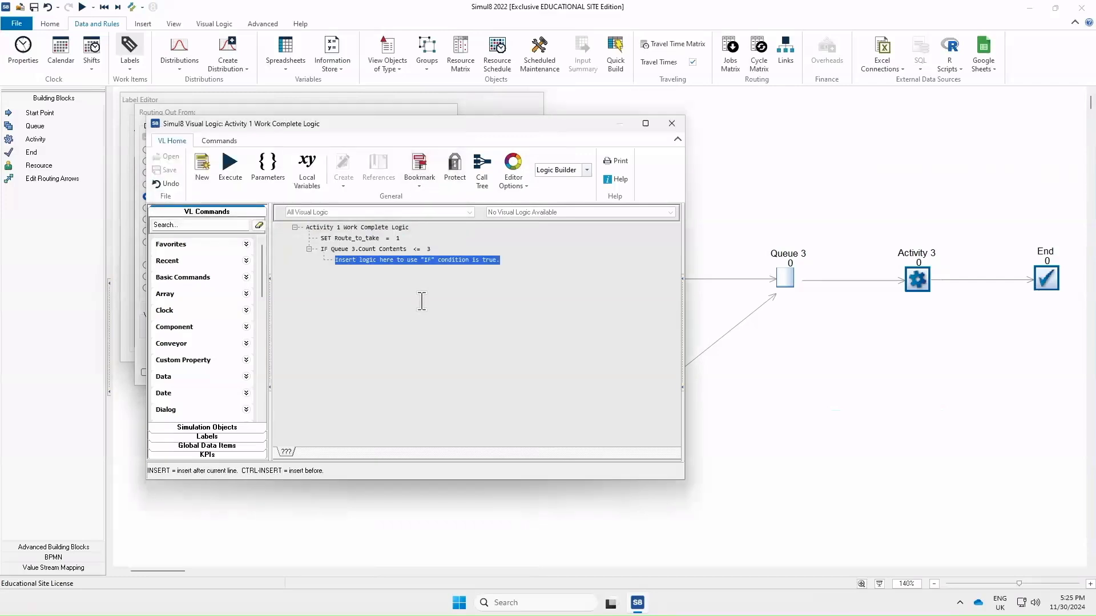
# - Nest a second IF block inside the Queue 3 condition, testing Queue 2's Count Contents
pyautogui.rightClick(429, 261)
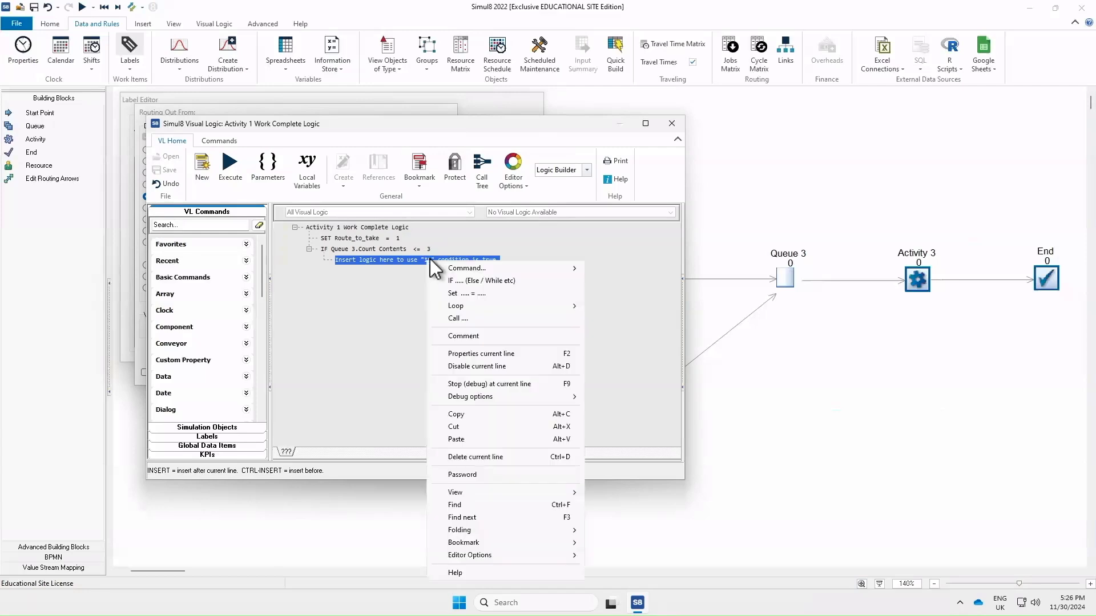
pyautogui.click(496, 282)
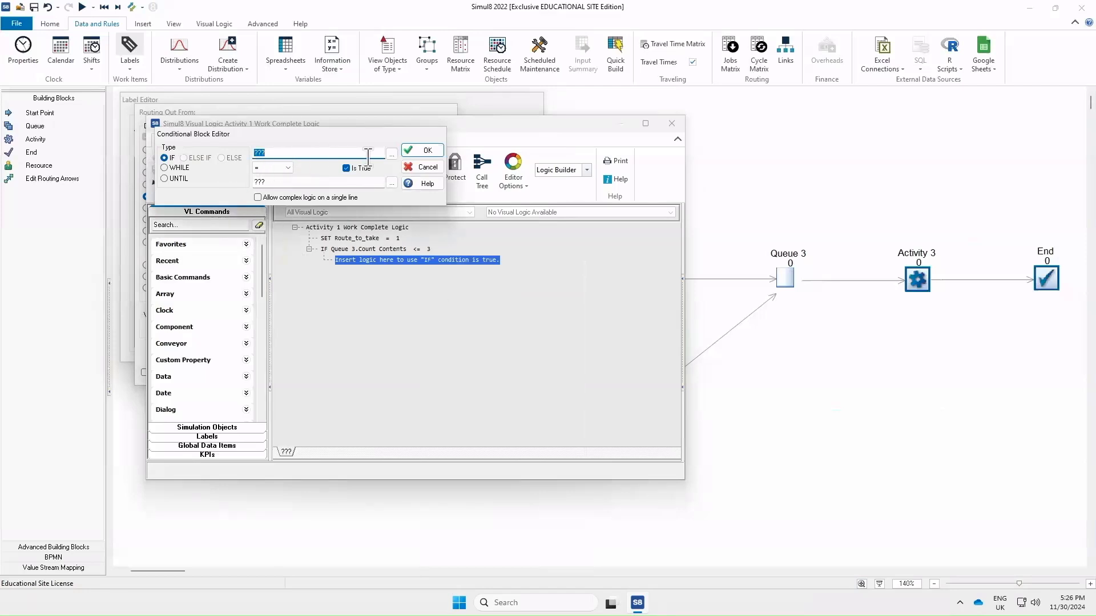
pyautogui.click(392, 155)
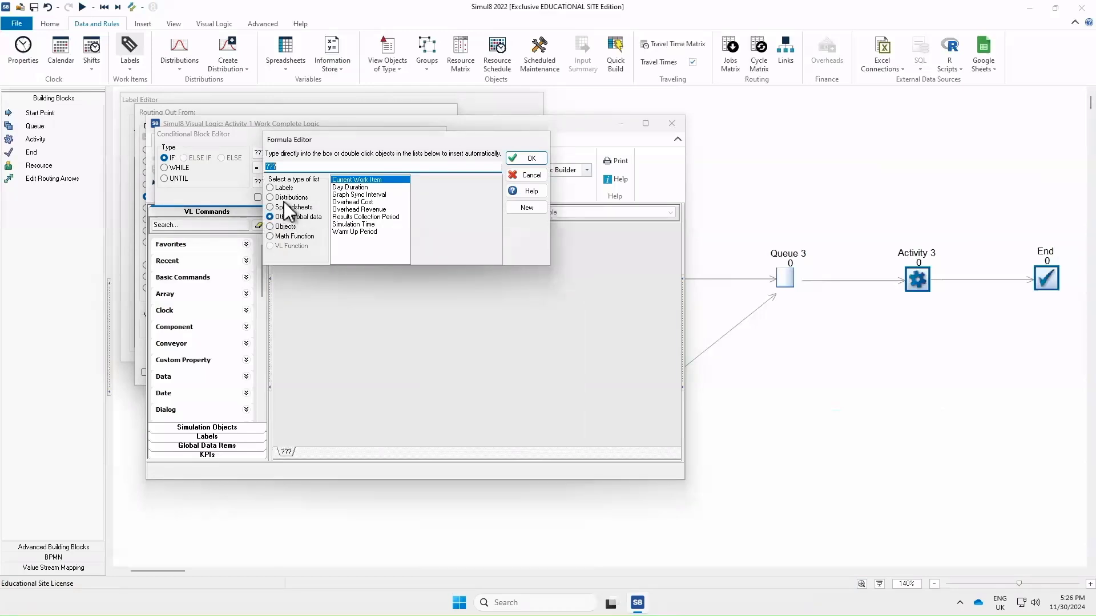
pyautogui.click(286, 226)
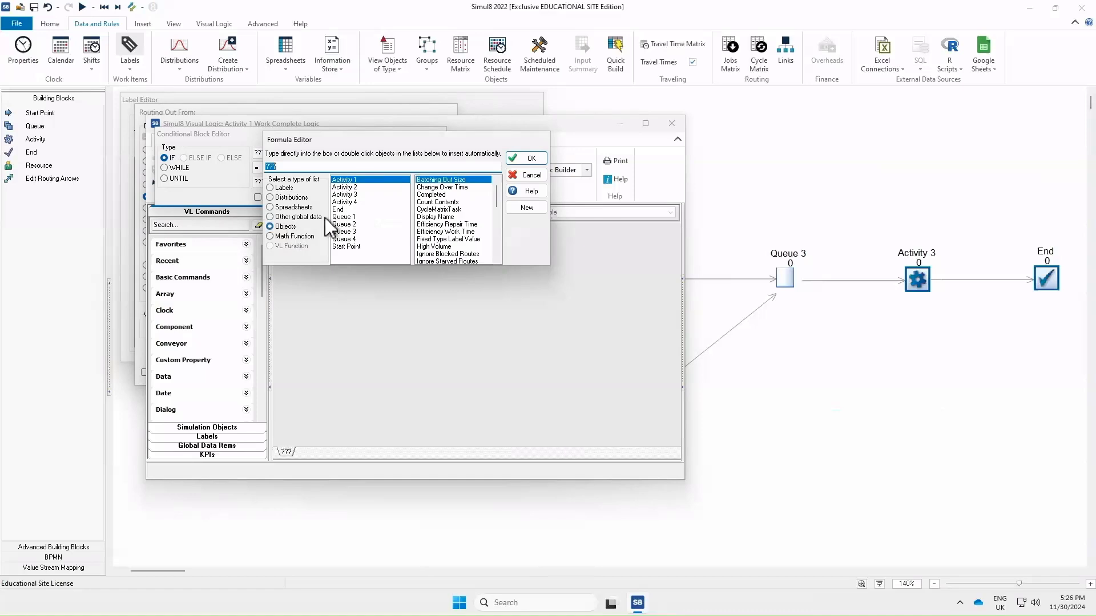
pyautogui.click(355, 224)
pyautogui.doubleClick(457, 194)
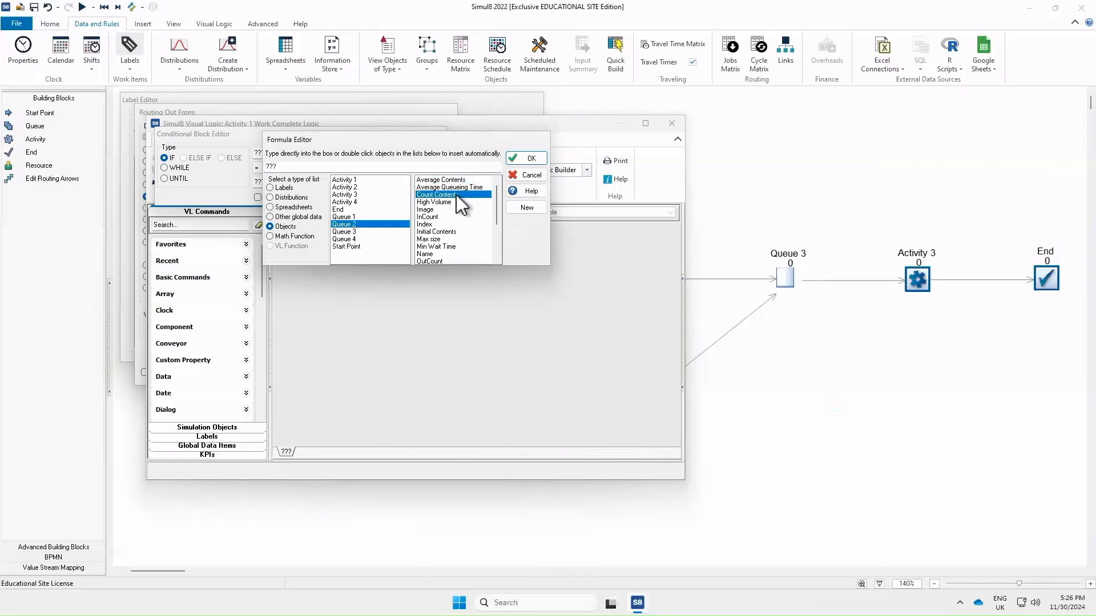
pyautogui.click(528, 159)
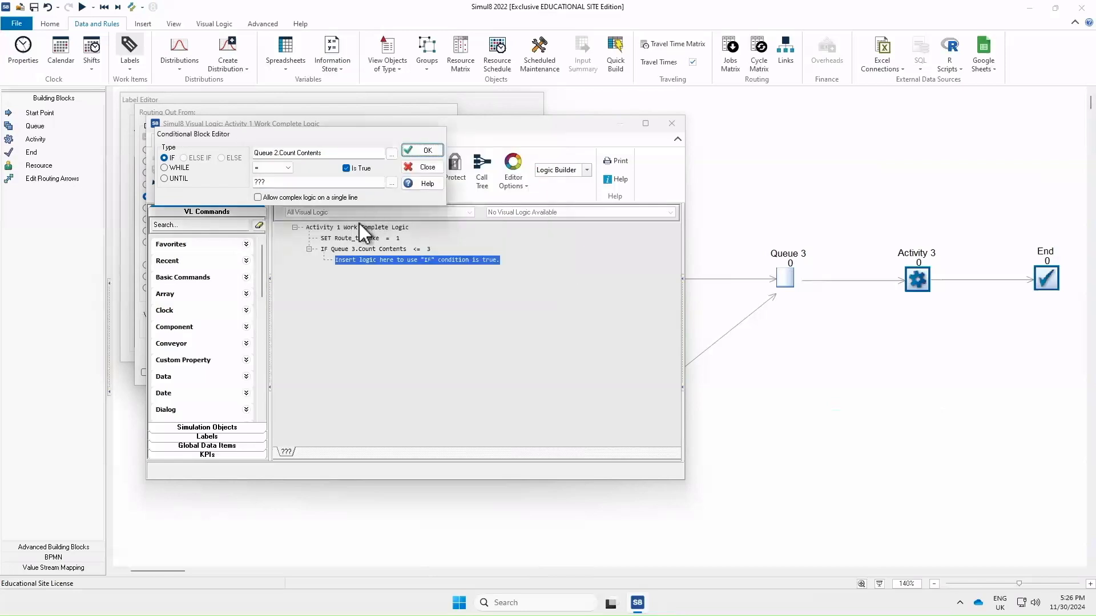
# - Complete the nested Queue 2 condition with the > operator and a comparison value of 3
pyautogui.click(273, 169)
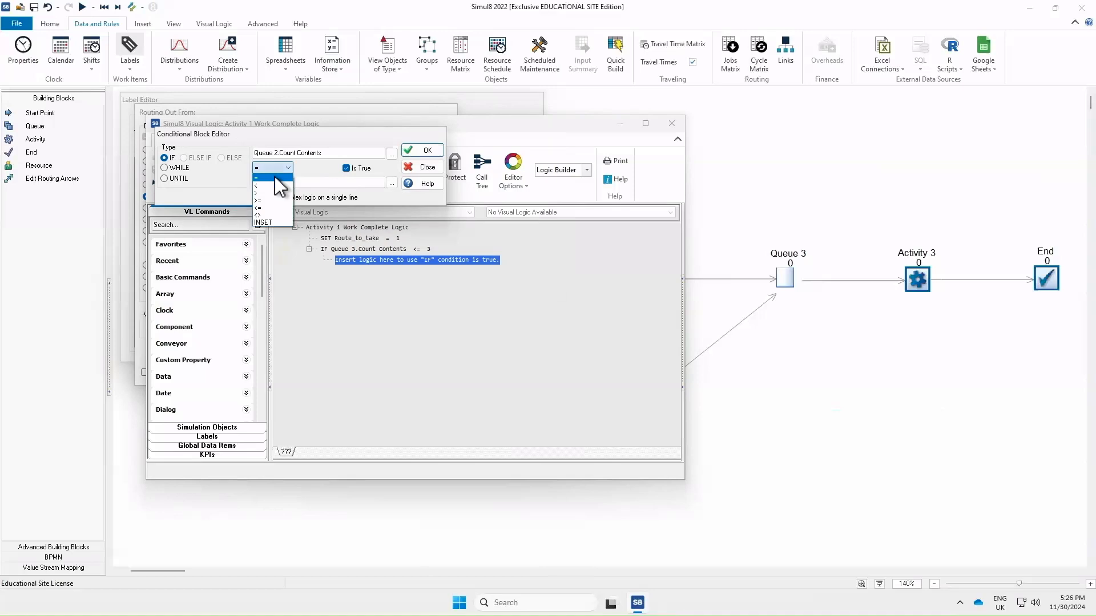
pyautogui.click(273, 193)
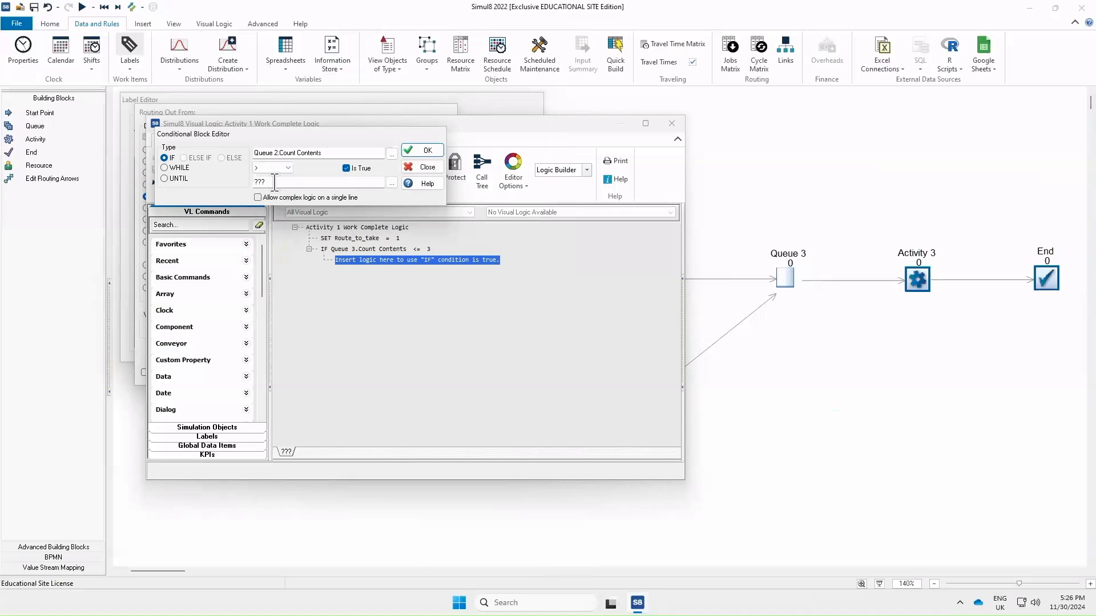
pyautogui.doubleClick(274, 182)
pyautogui.write('3')
pyautogui.click(420, 149)
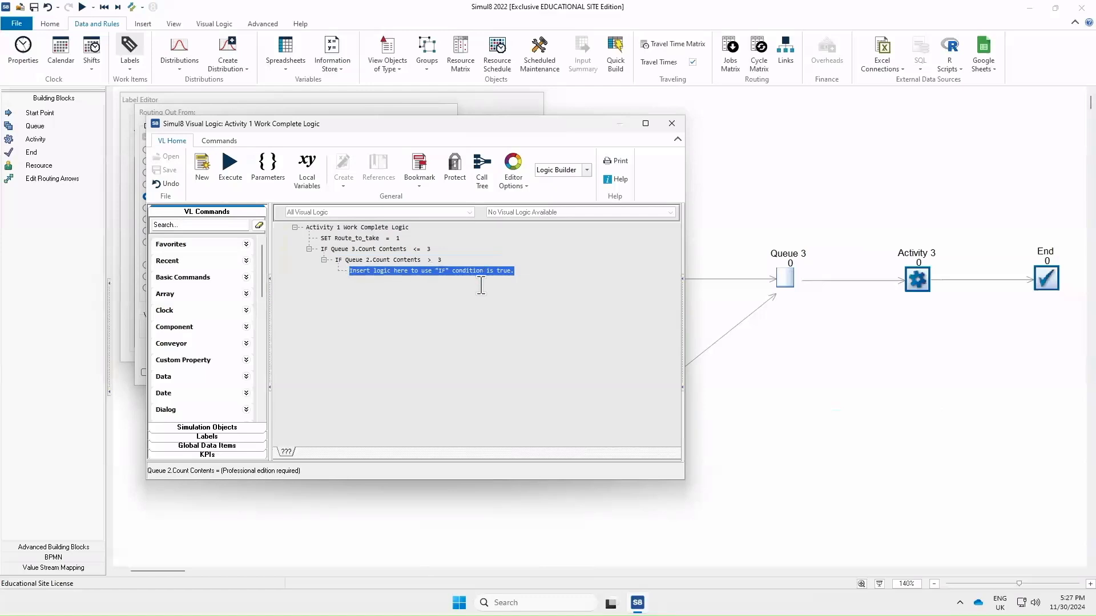
# - Insert a Set statement inside the nested IF that makes the Route_to_take label equal 2
pyautogui.rightClick(445, 269)
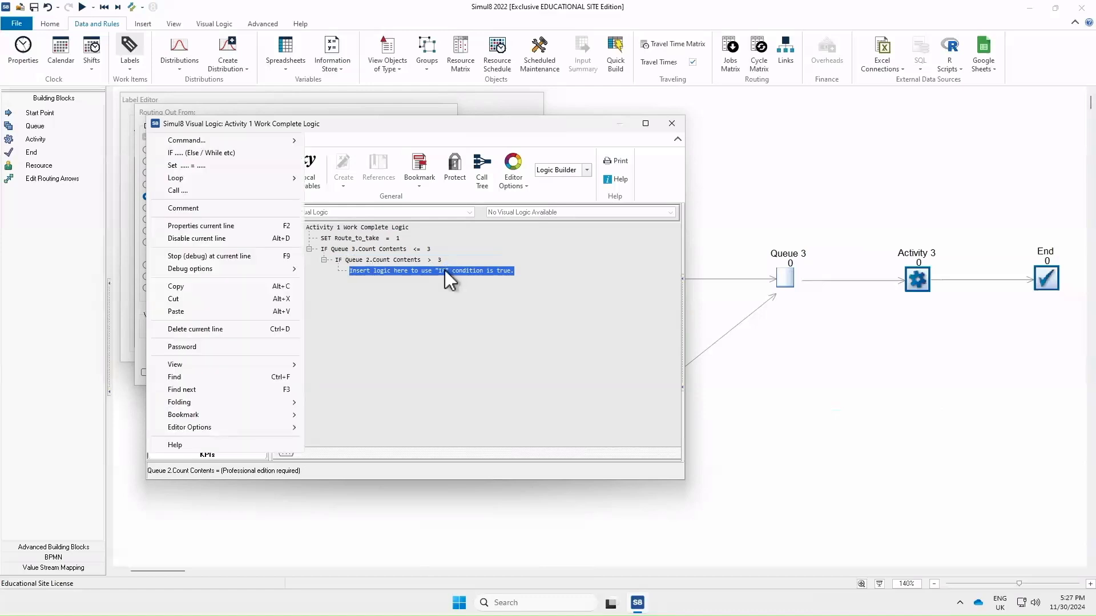
pyautogui.click(184, 166)
pyautogui.click(294, 164)
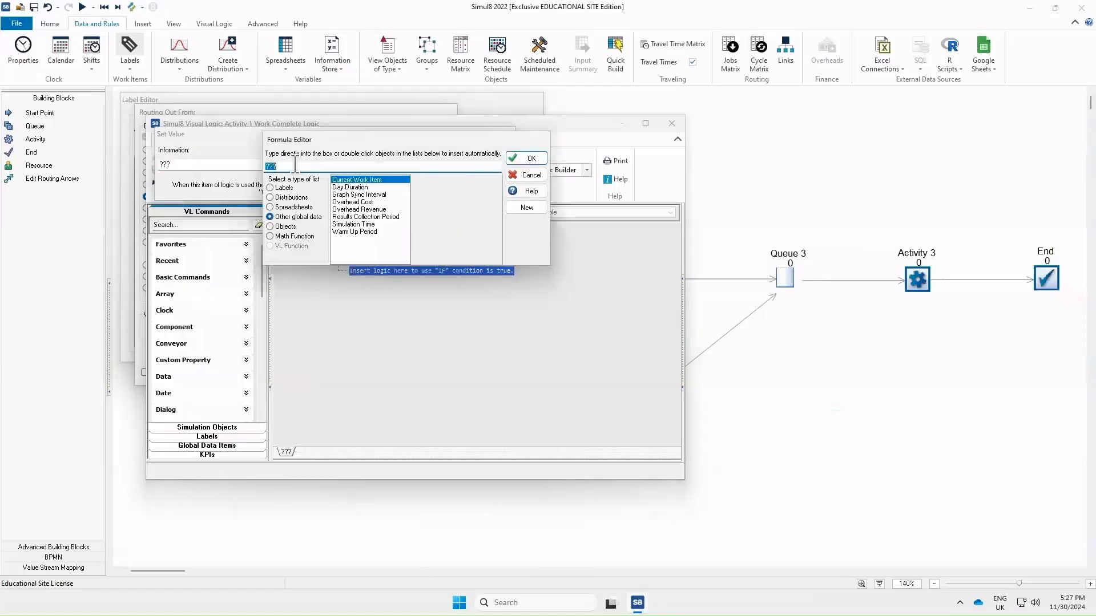
pyautogui.click(281, 189)
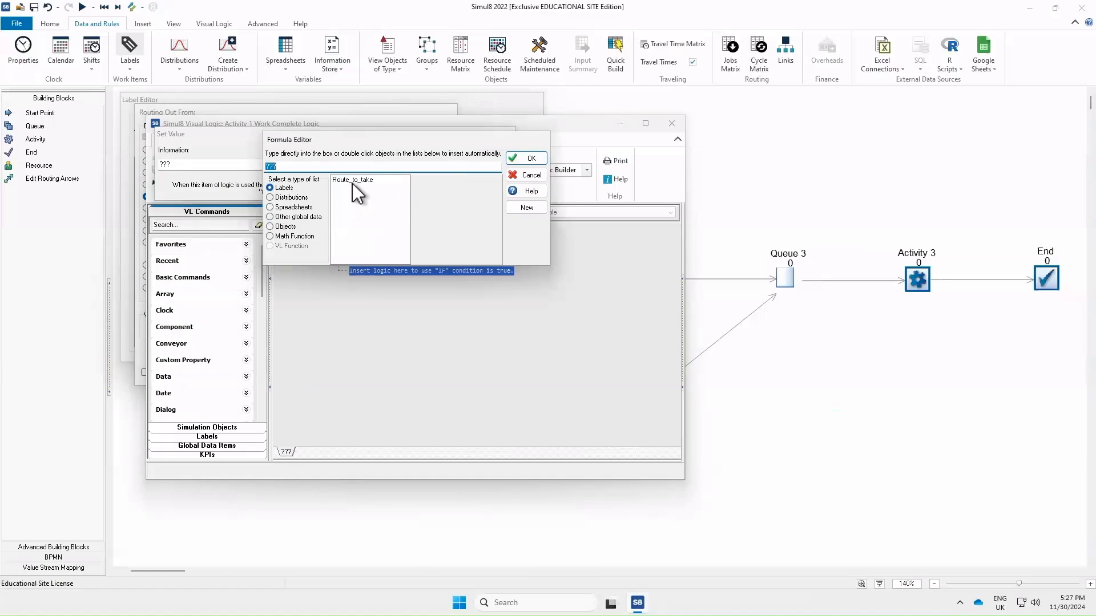
pyautogui.doubleClick(354, 179)
pyautogui.click(523, 159)
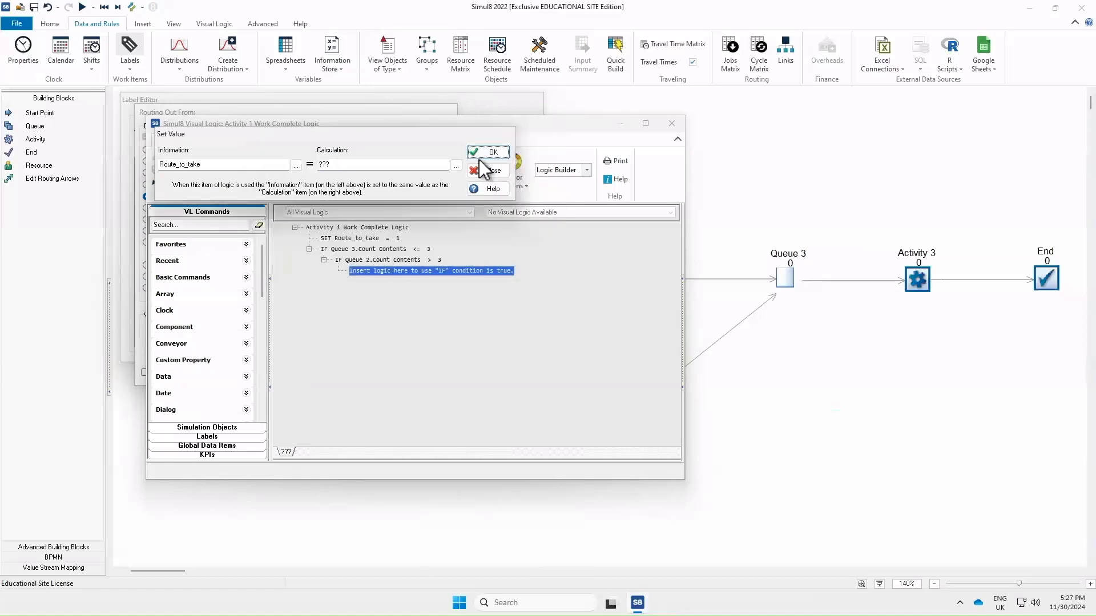
pyautogui.moveTo(368, 164); pyautogui.dragTo(298, 164)
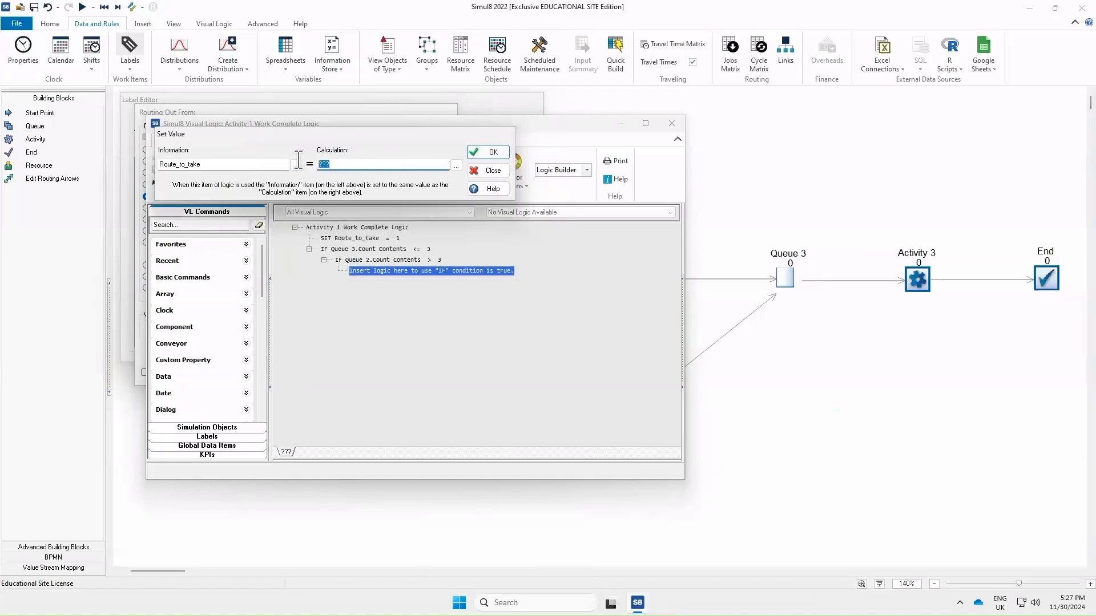
pyautogui.write('2')
pyautogui.click(487, 152)
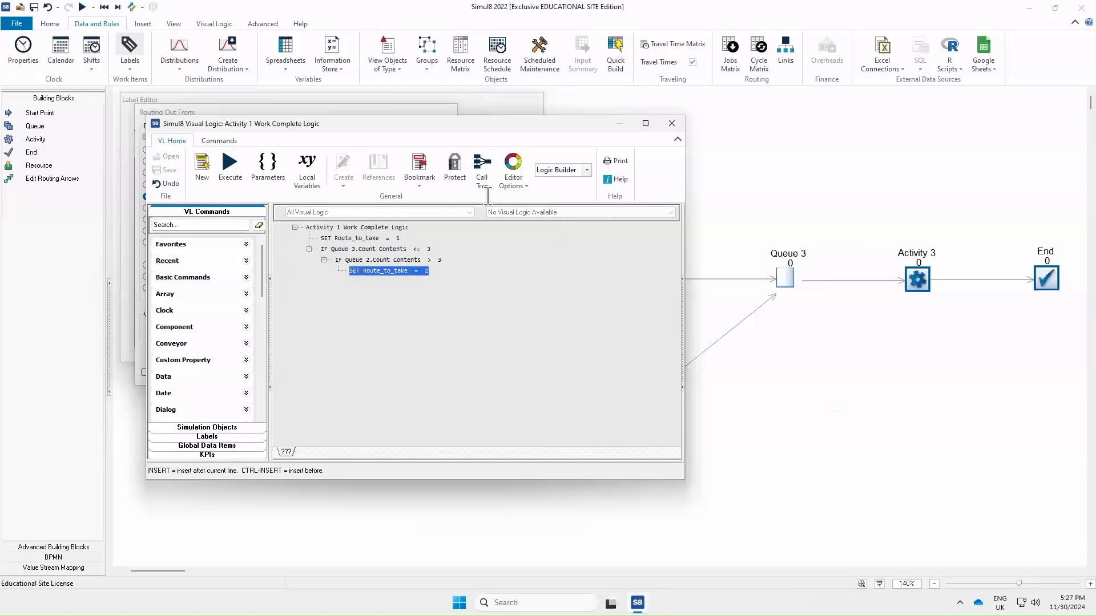
# - Close the visual logic, accept the routing and label settings, and run the simulation
pyautogui.click(670, 123)
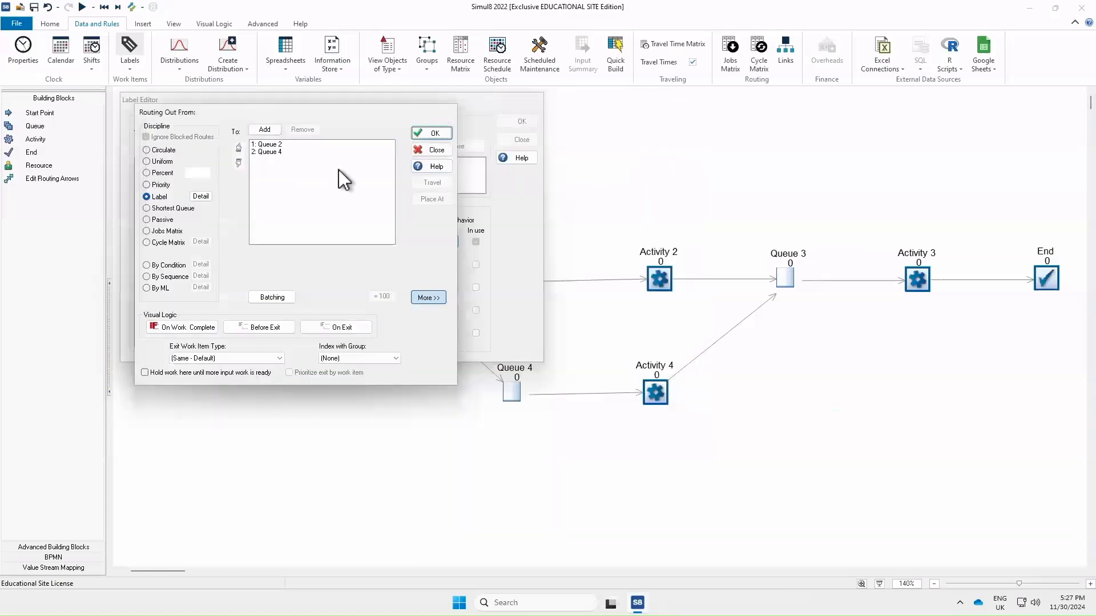
pyautogui.click(443, 130)
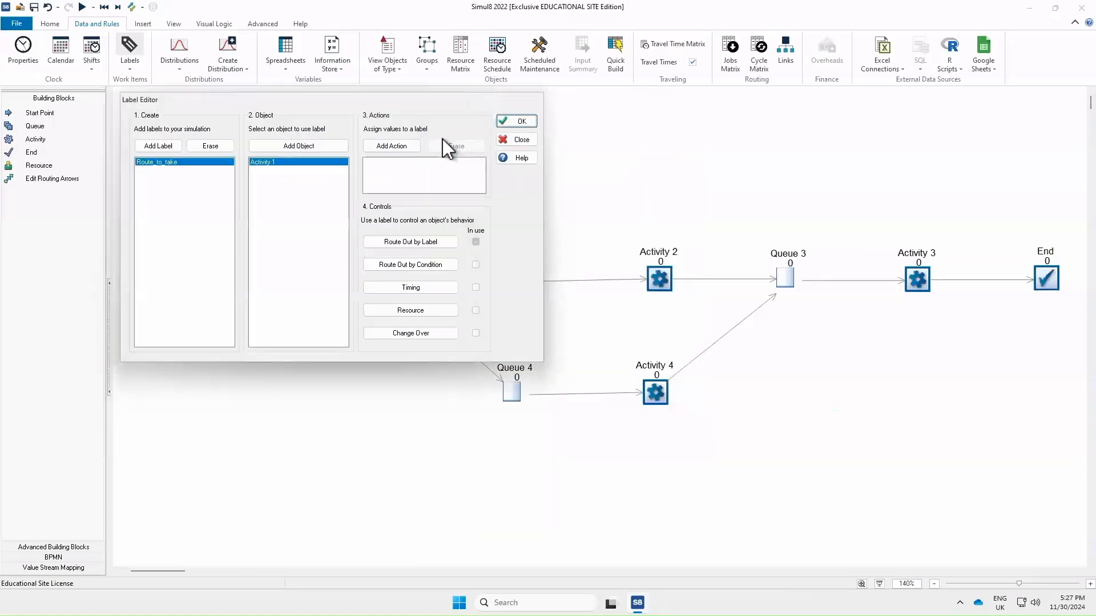
pyautogui.click(516, 121)
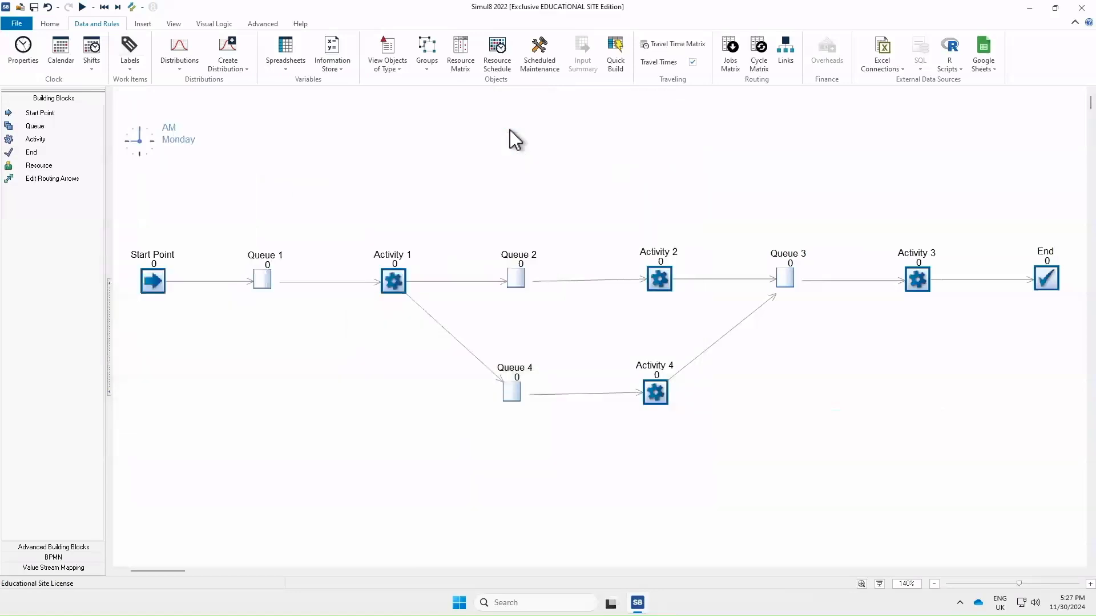
pyautogui.click(81, 7)
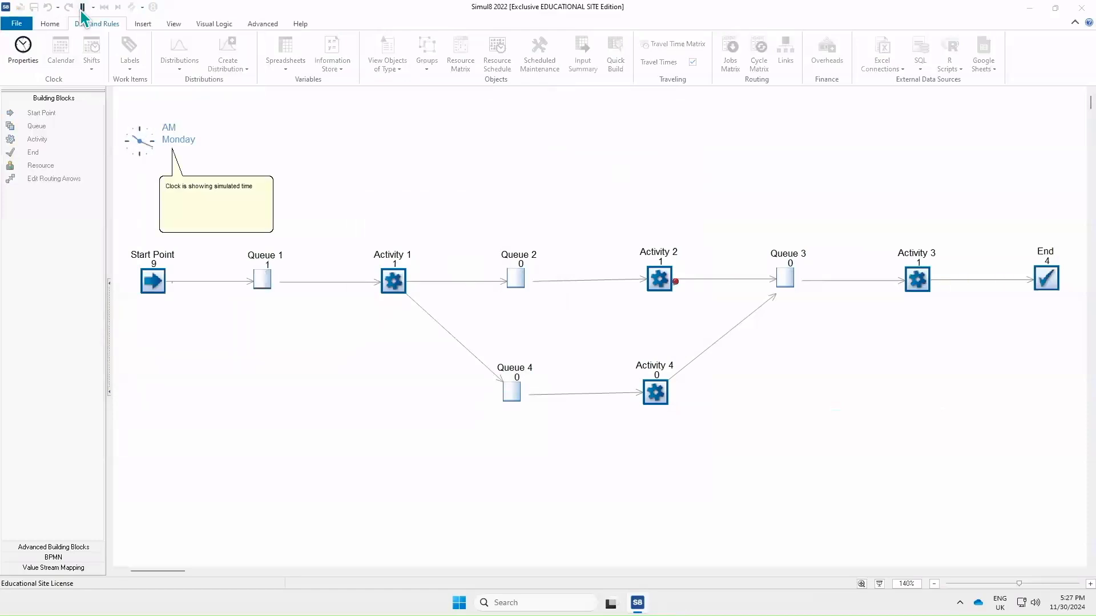
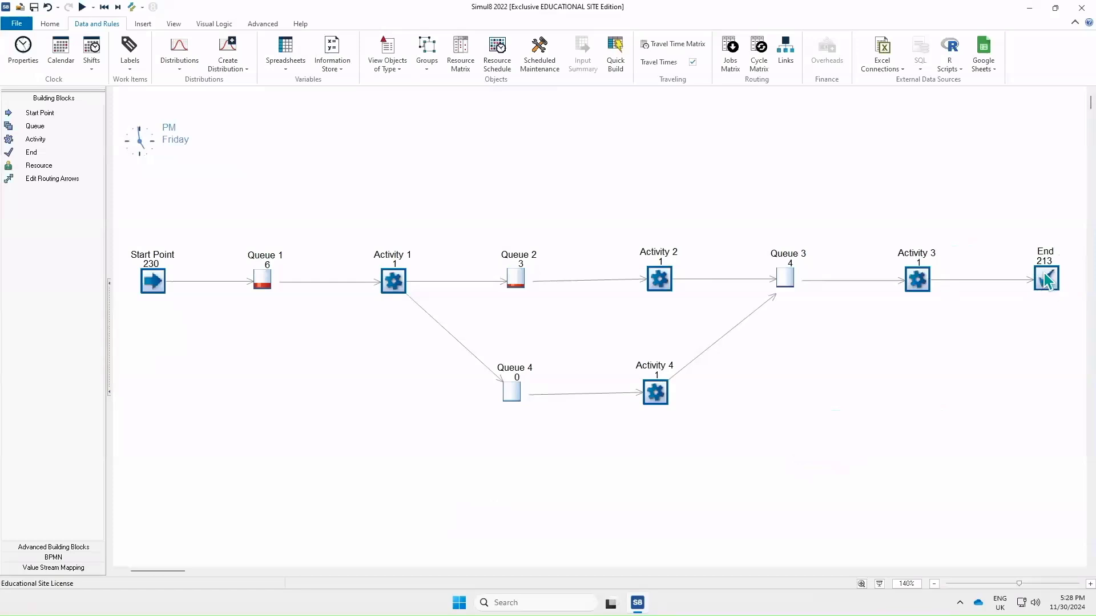
# - Check the completed work at End and examine the utilization chart of Activity 3
pyautogui.moveTo(1055, 280)
pyautogui.click(917, 280)
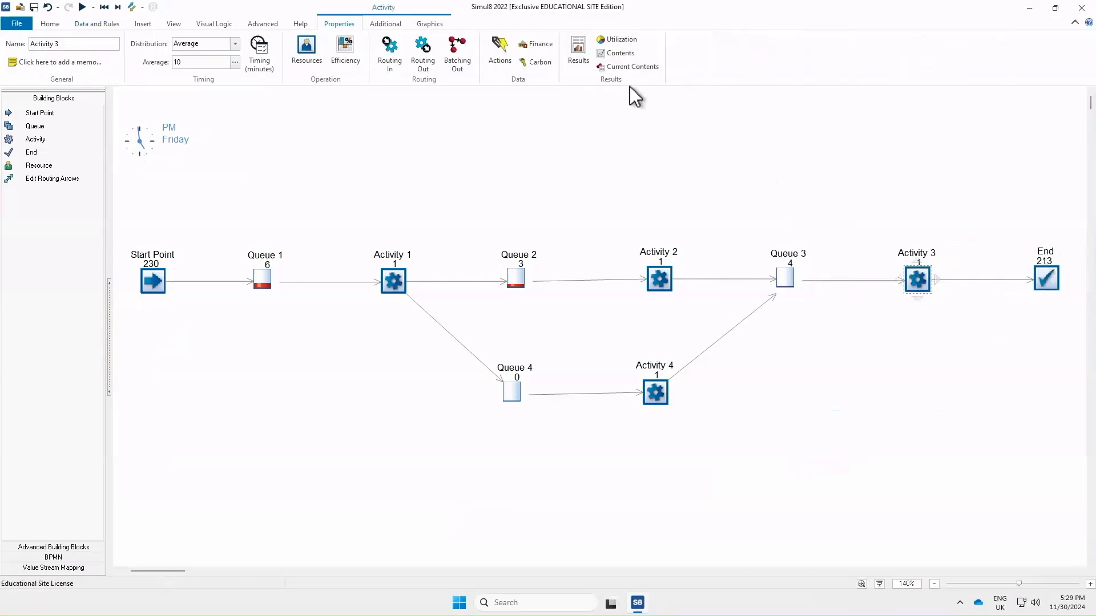
pyautogui.click(618, 39)
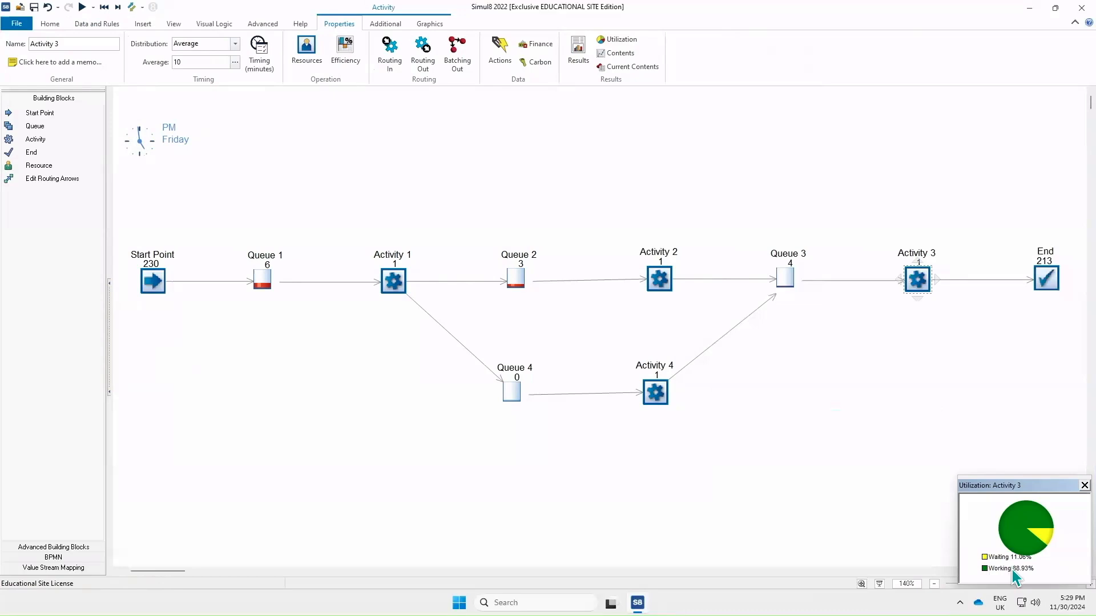
pyautogui.click(1084, 486)
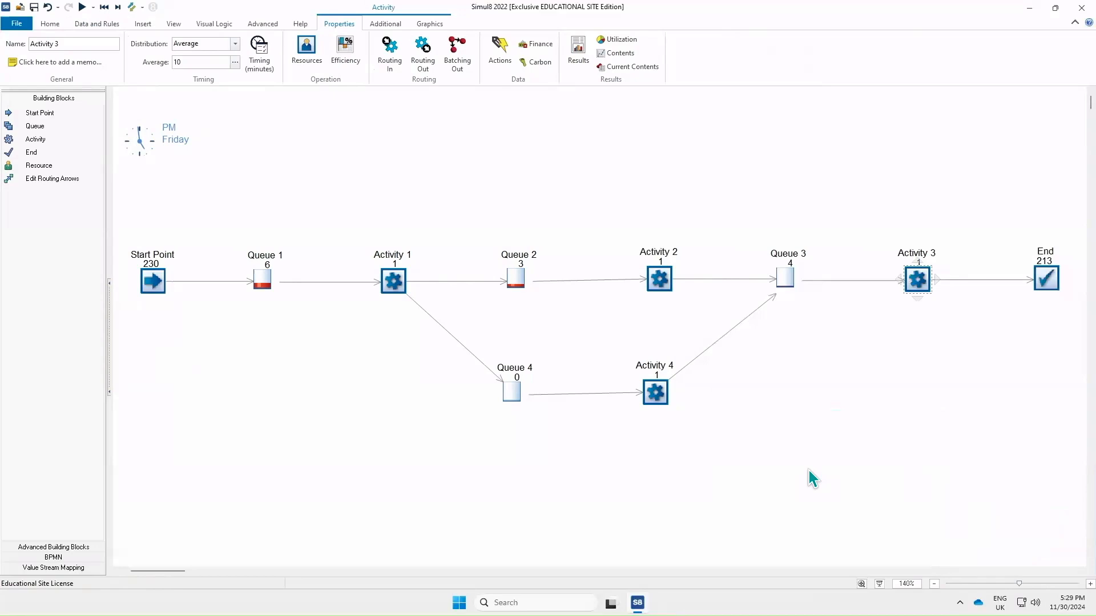
# - Delete the branch containing Queue 4 and Activity 4, and run the simulation on the remaining single line
pyautogui.moveTo(832, 478); pyautogui.dragTo(388, 326)
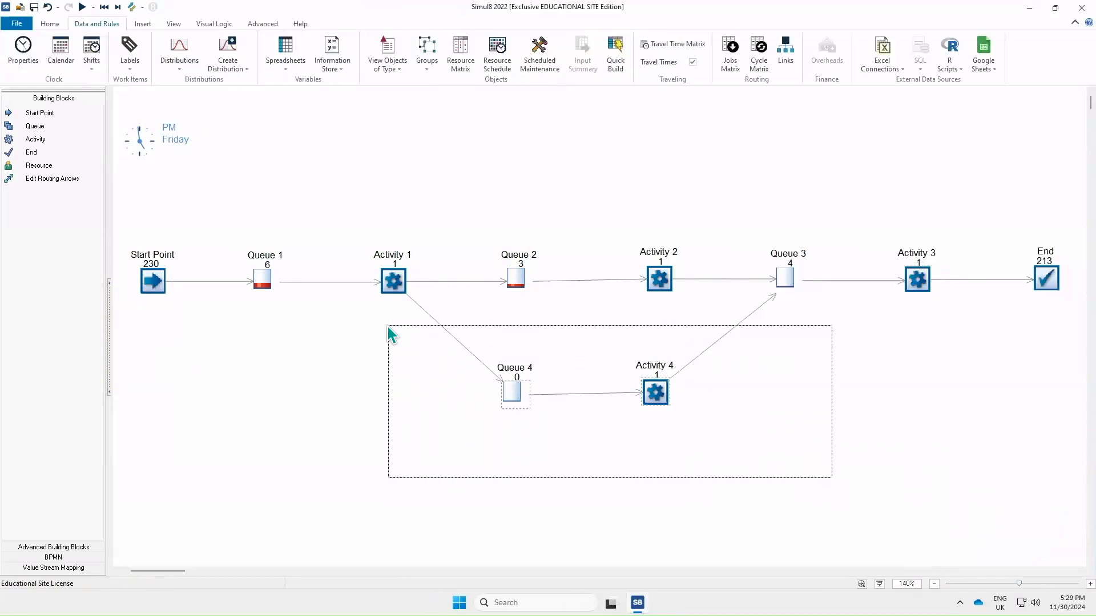
pyautogui.press('Delete')
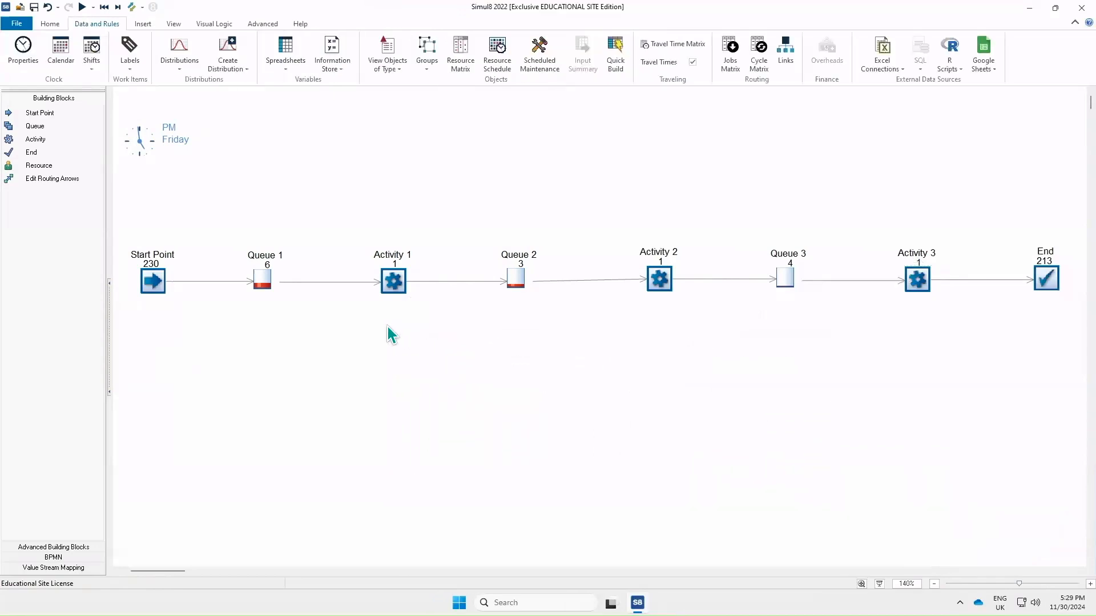
pyautogui.click(79, 8)
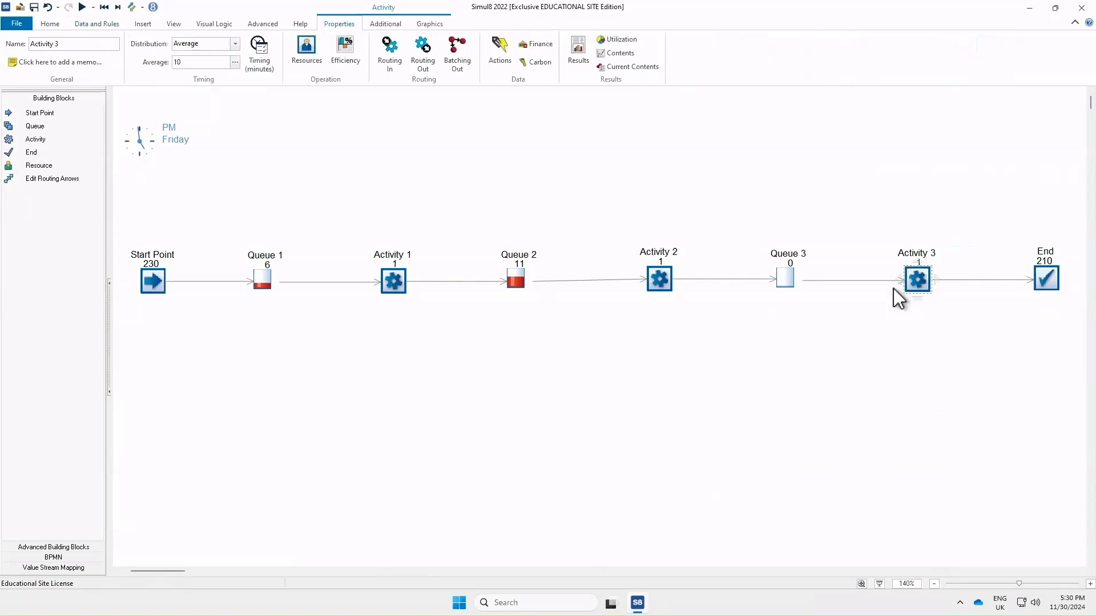
# - Examine the utilization chart of Activity 3 for the single-line model and close it
pyautogui.click(622, 40)
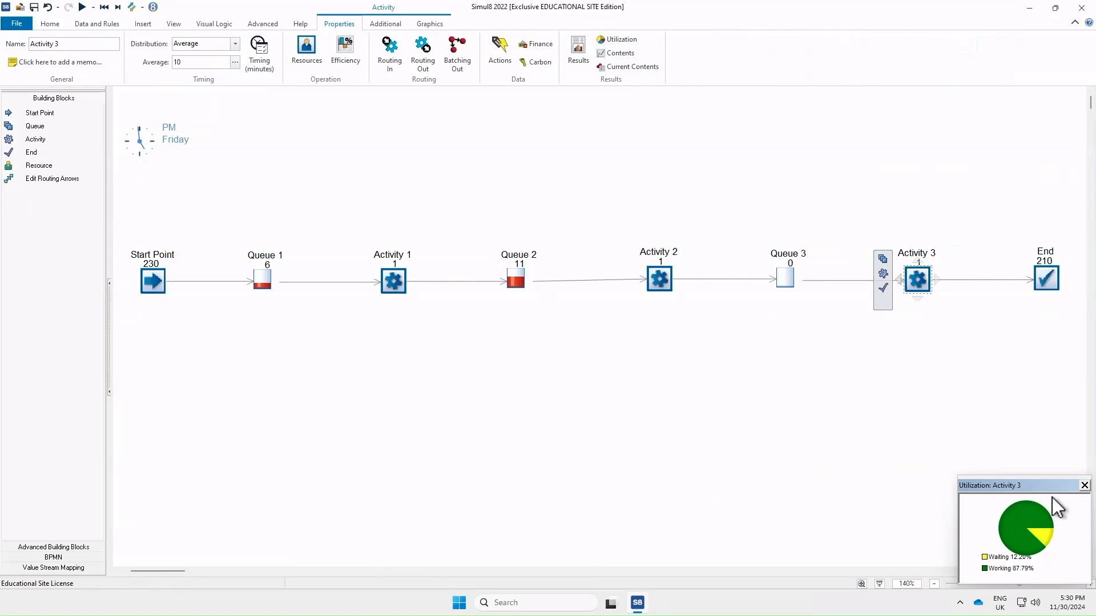
pyautogui.click(1084, 485)
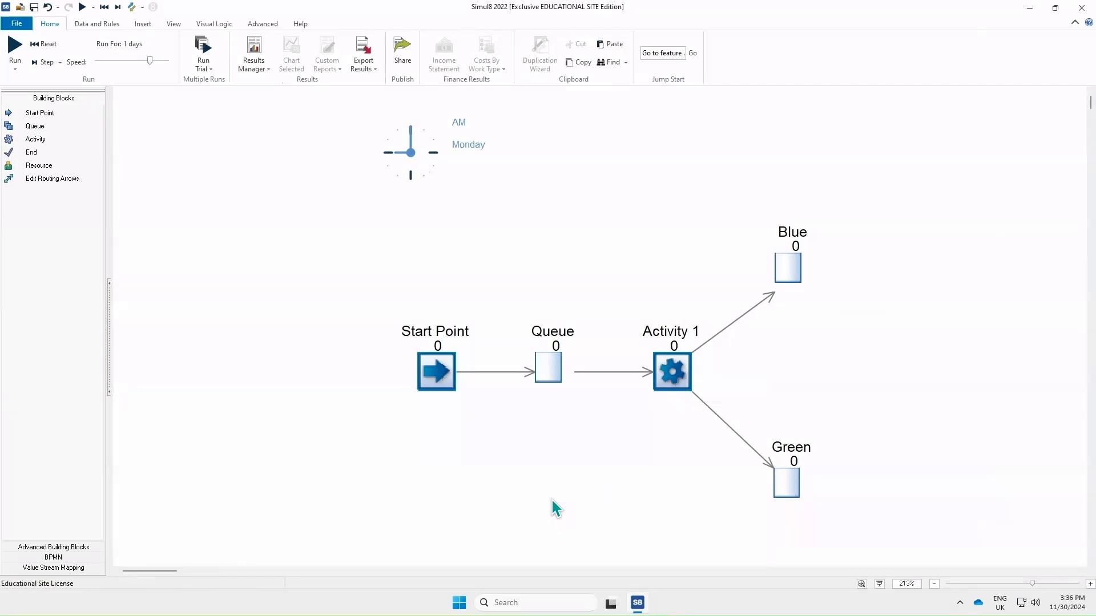
# - Run the model with the Blue and Green queues, and rerun it at a slower speed
pyautogui.click(83, 6)
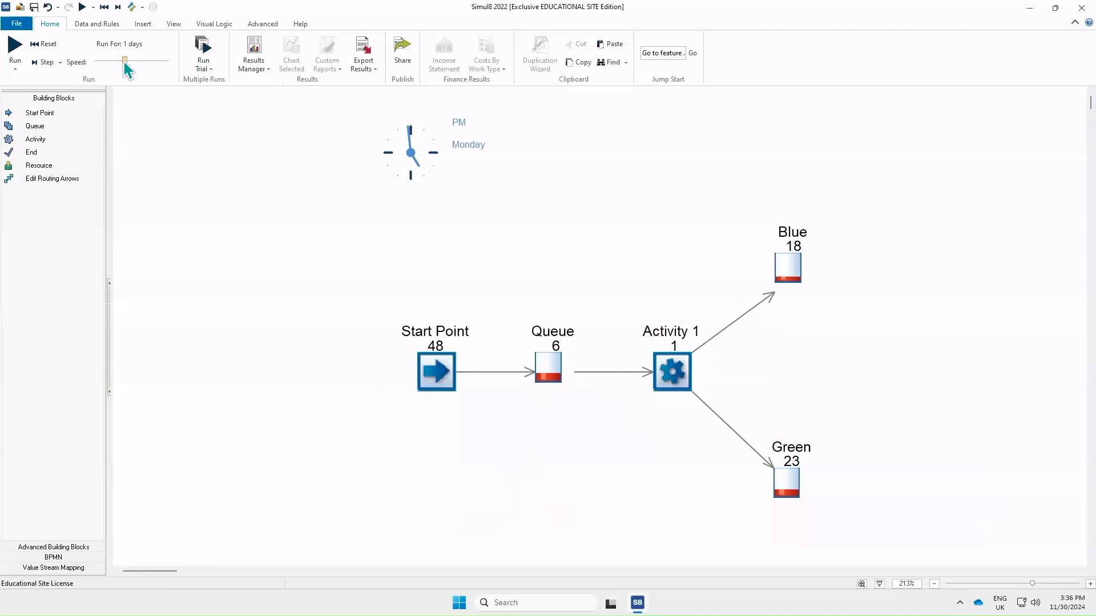
pyautogui.click(82, 7)
pyautogui.moveTo(791, 481)
# - Review the lbl_color label and the value assigned to it at the Start Point
pyautogui.click(101, 24)
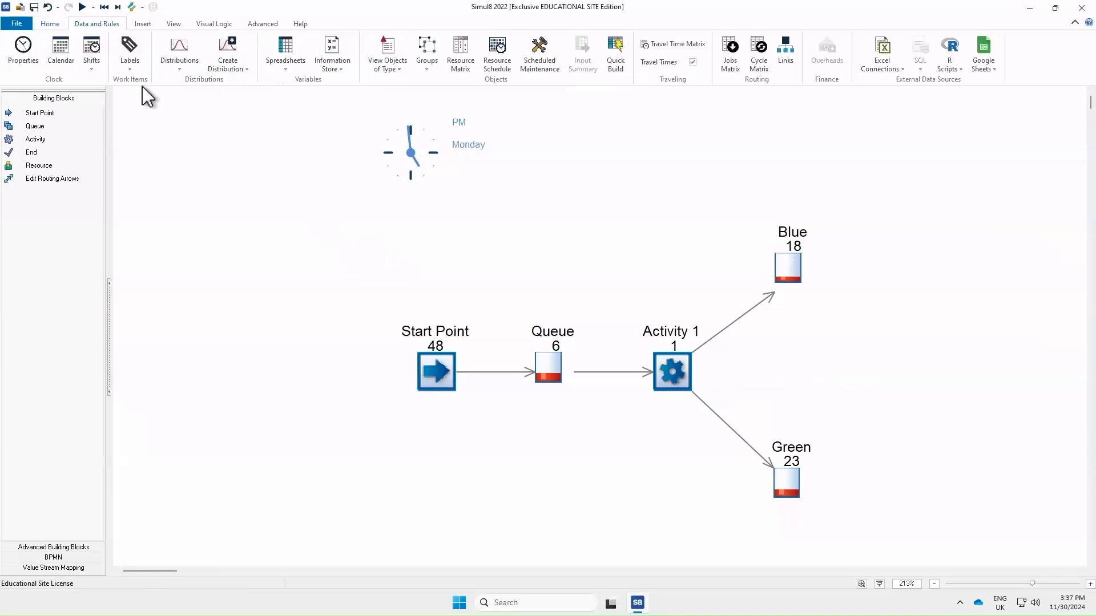
pyautogui.click(129, 48)
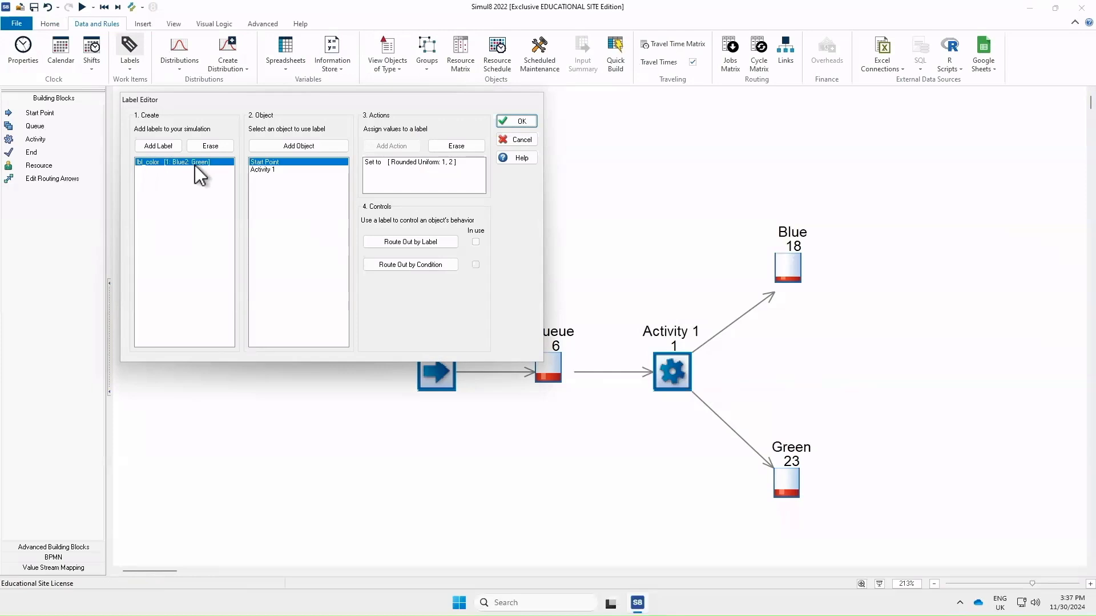
pyautogui.click(512, 123)
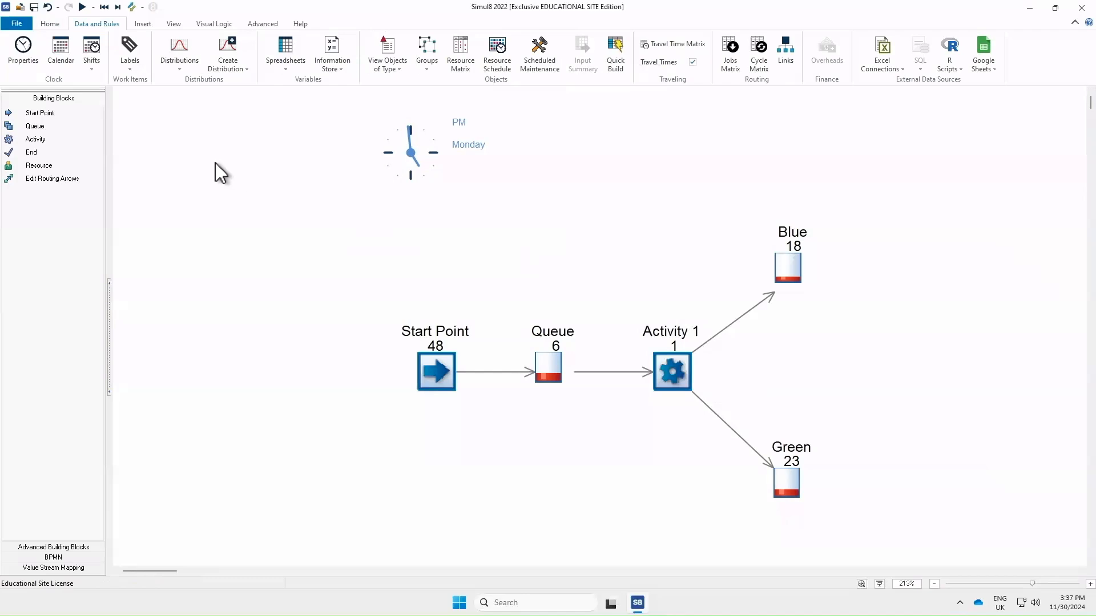
# - Create a new Label Based distribution that takes its value from the lbl_color label
pyautogui.click(181, 54)
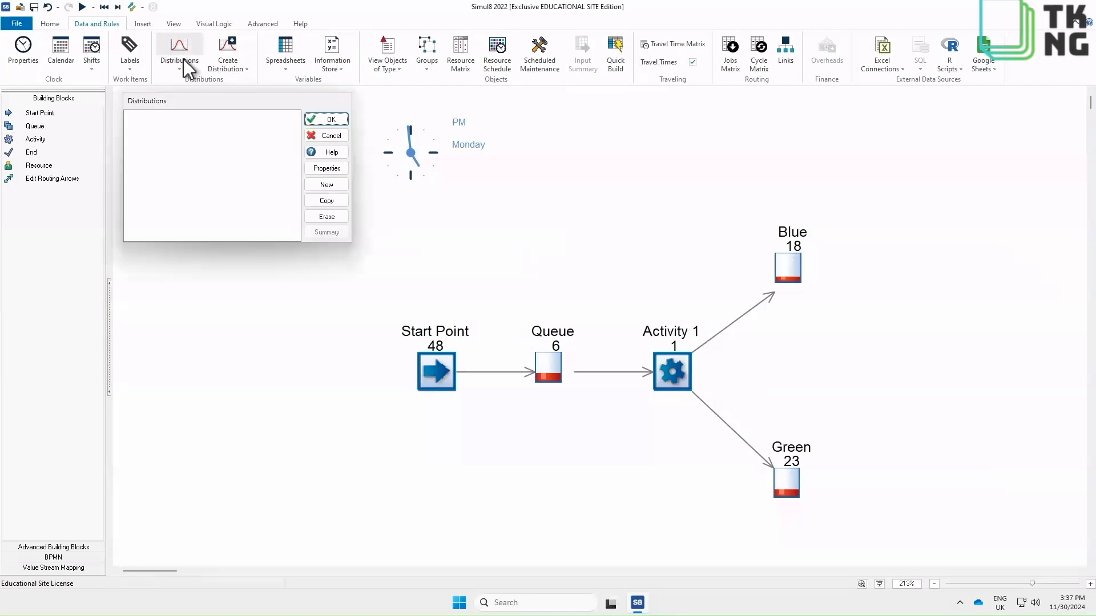
pyautogui.click(329, 184)
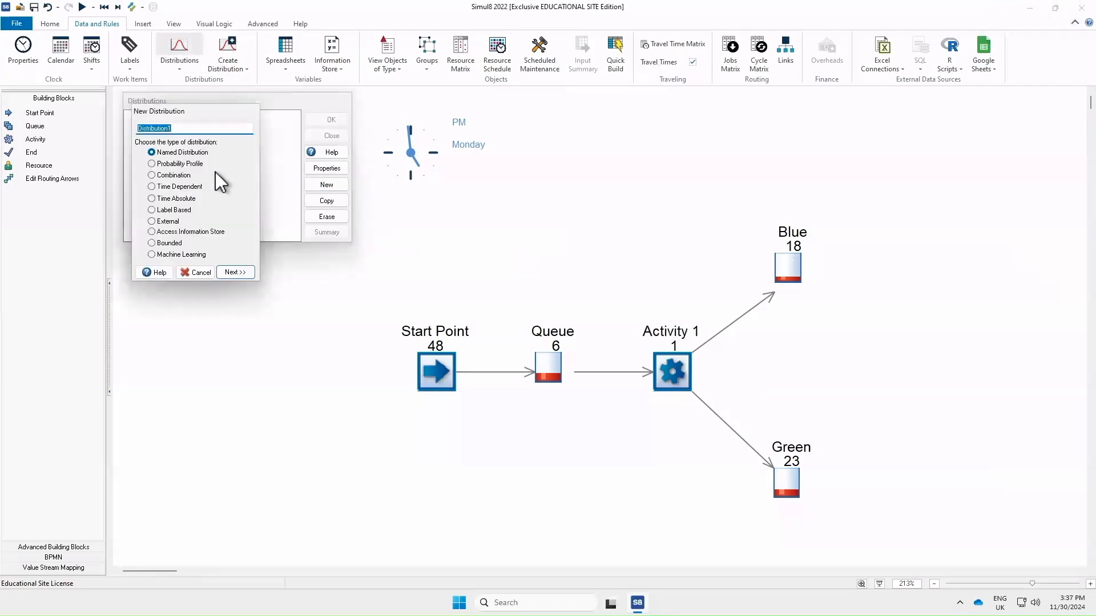
pyautogui.click(152, 211)
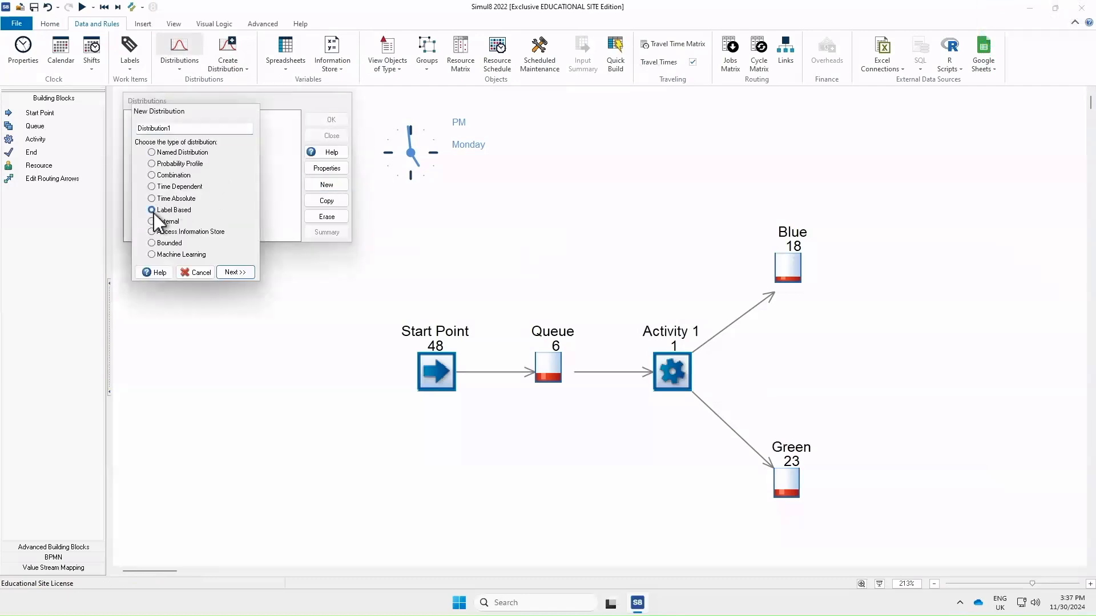
pyautogui.click(236, 273)
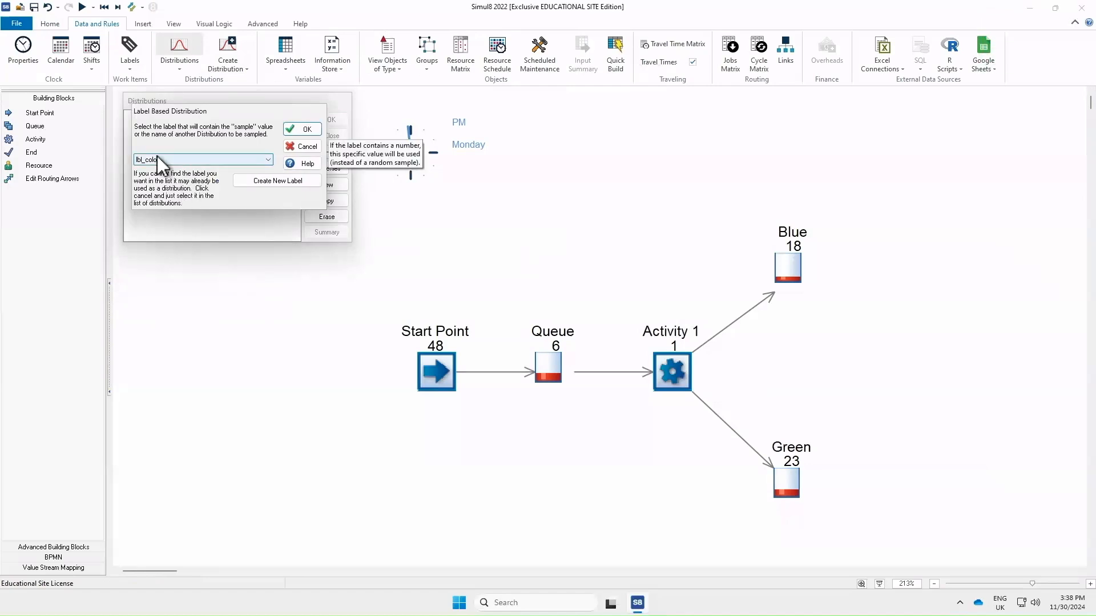
pyautogui.click(298, 130)
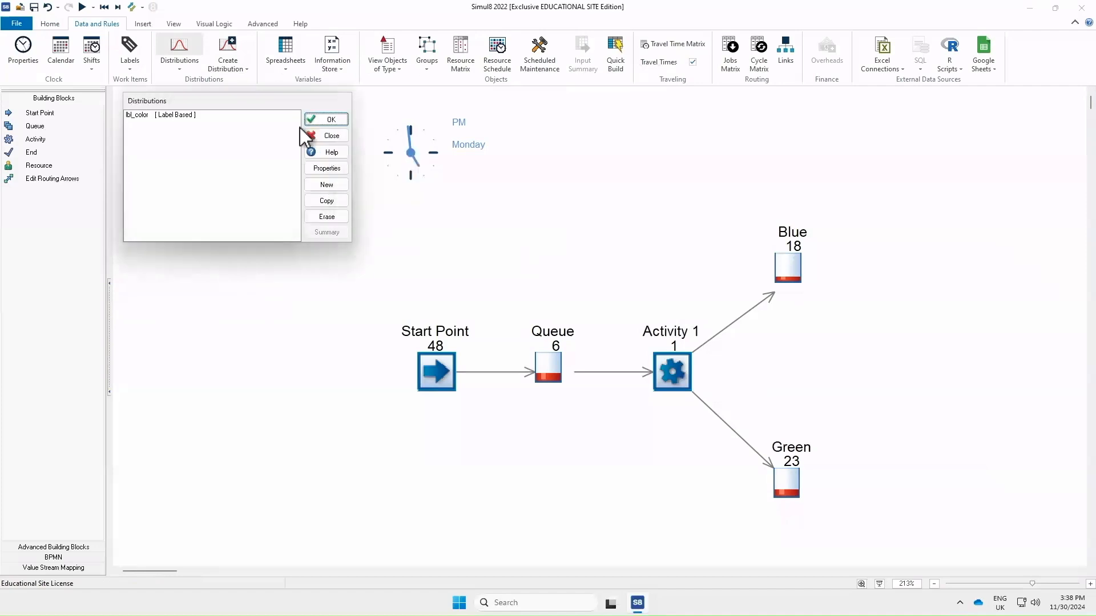
pyautogui.click(338, 120)
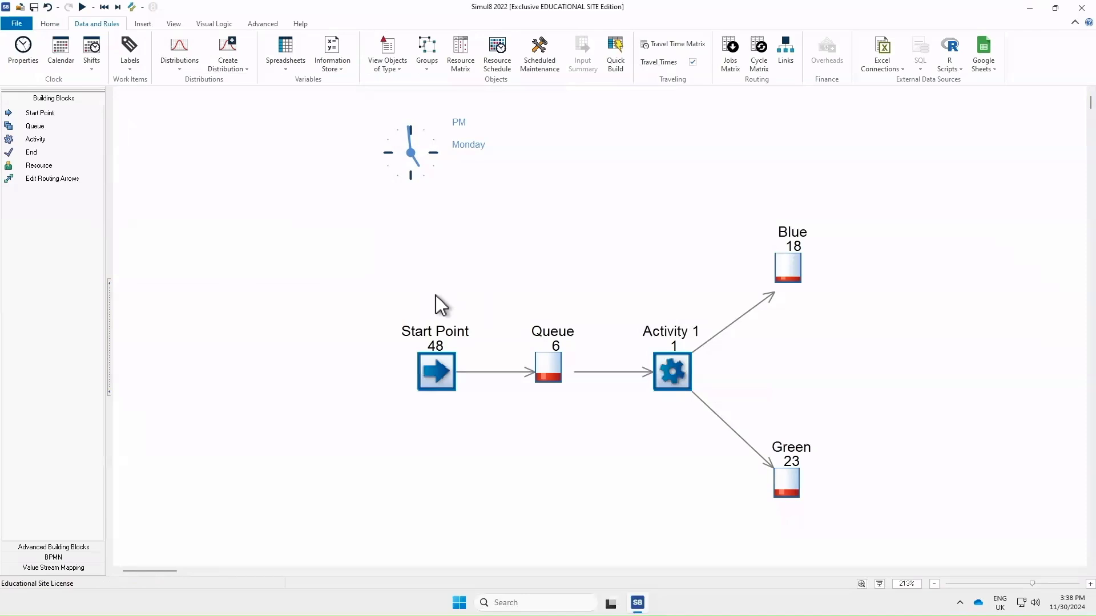
# - Open the image list for Activity 1's work item image on exit
pyautogui.click(666, 381)
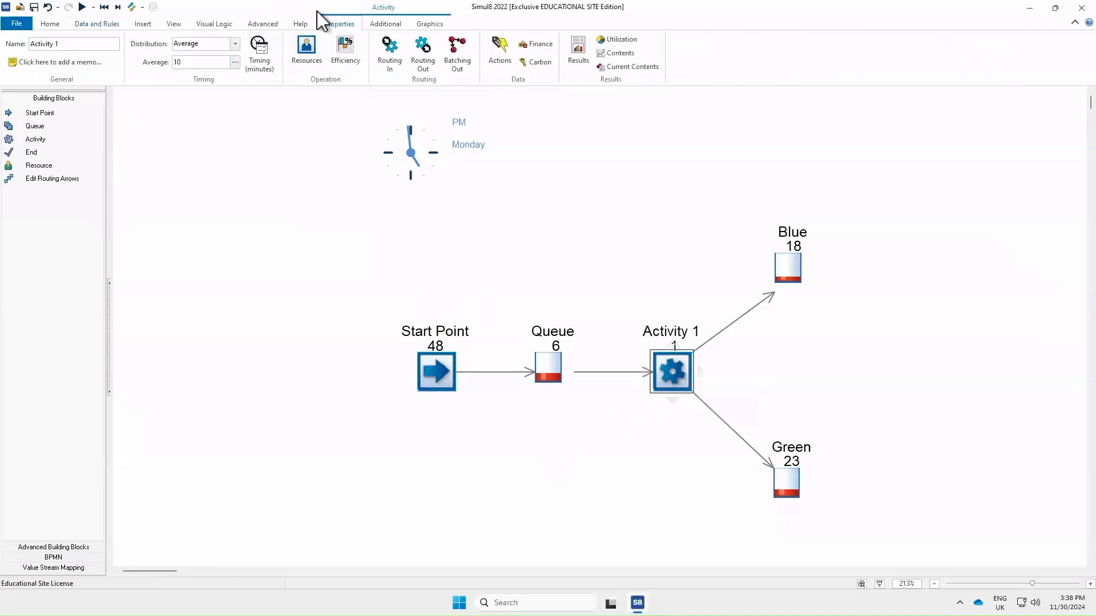
pyautogui.click(430, 24)
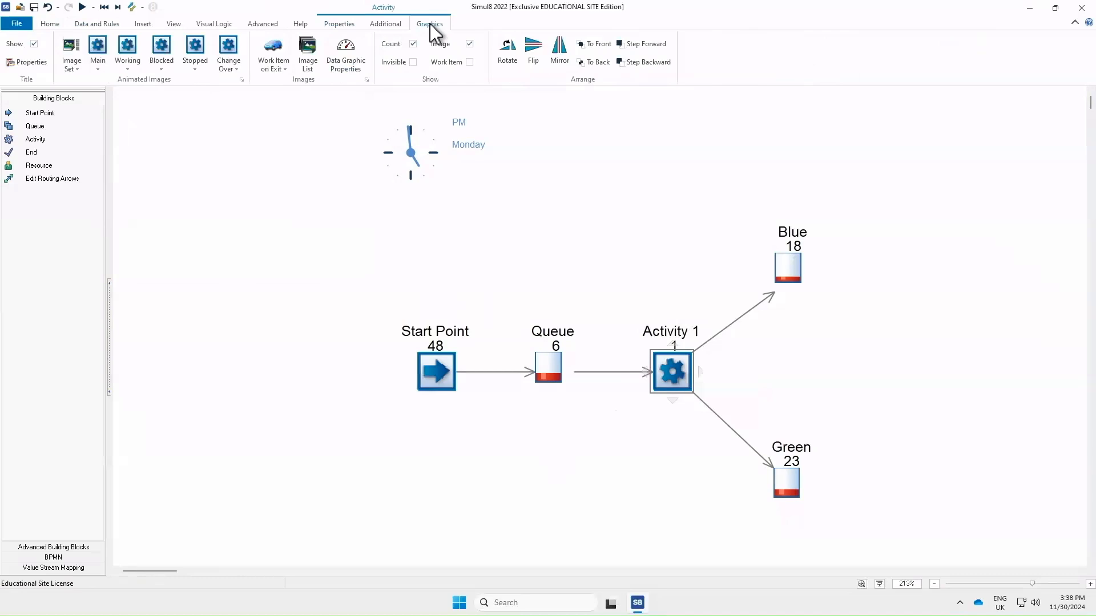
pyautogui.click(284, 69)
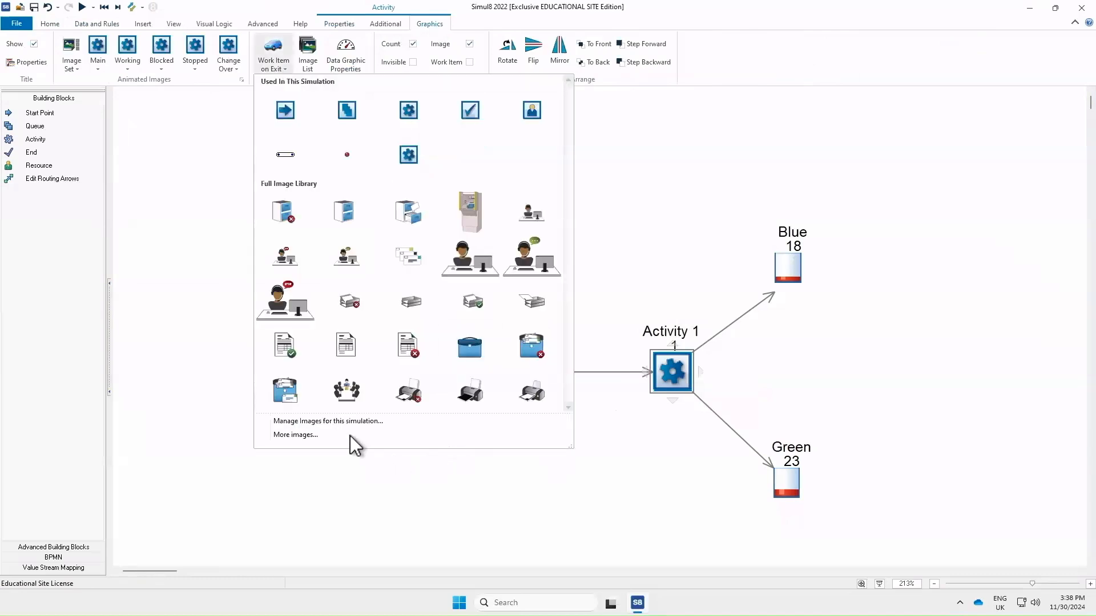
pyautogui.click(335, 422)
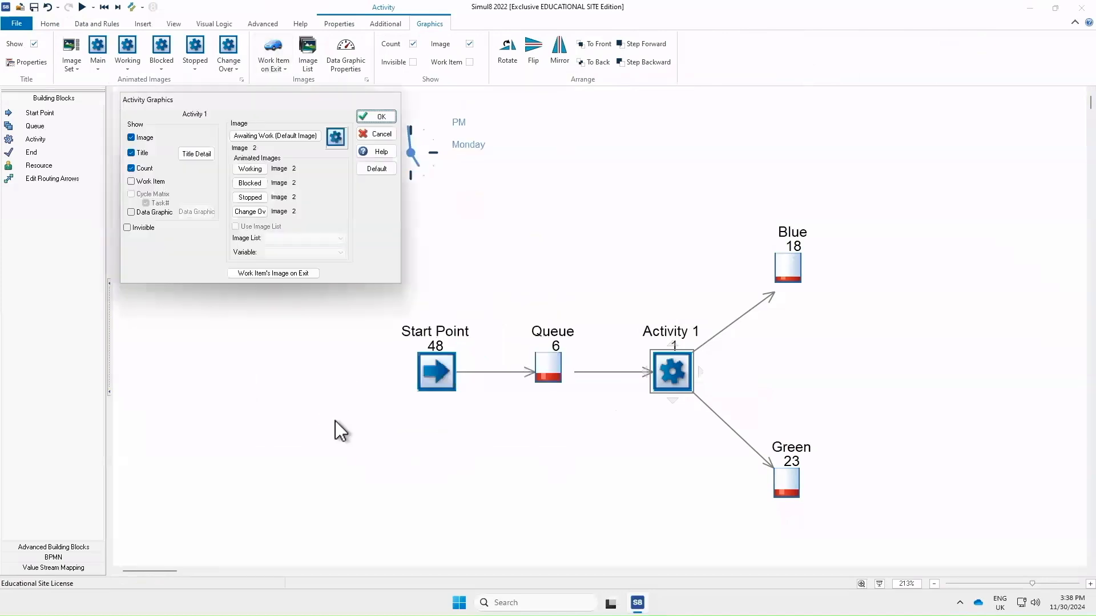
pyautogui.click(285, 274)
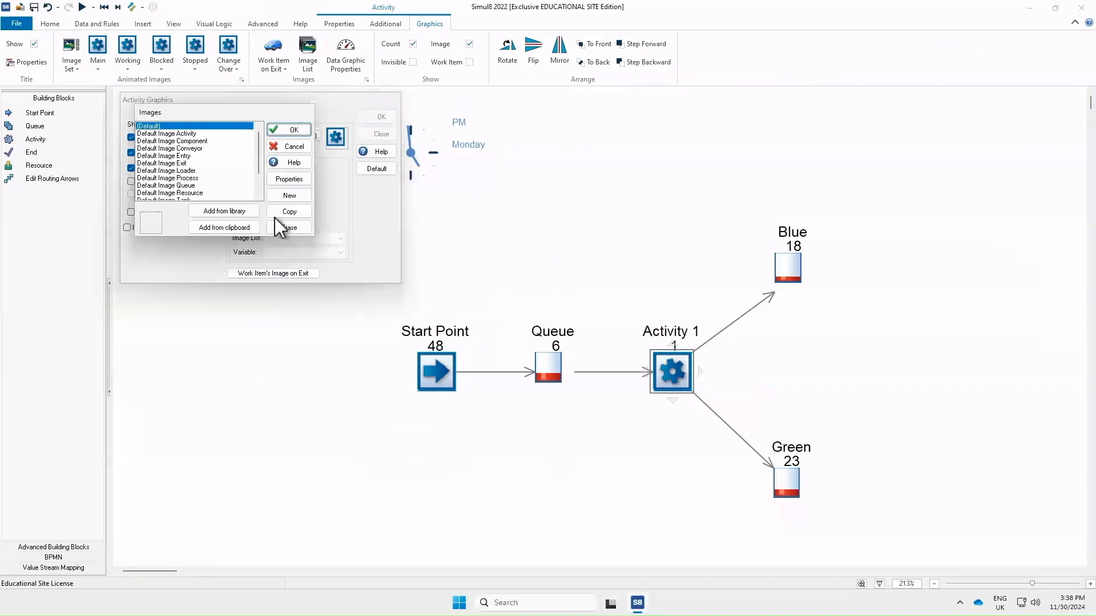
# - Create a new image named car1 from car_compact_blue in the library's Transportation folder
pyautogui.click(293, 194)
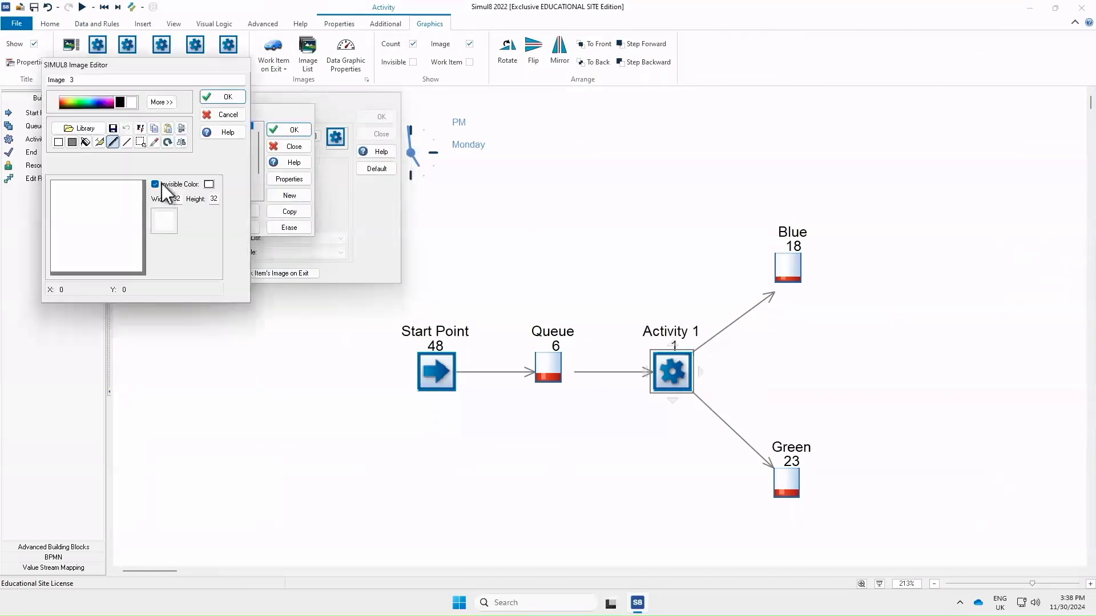
pyautogui.click(81, 129)
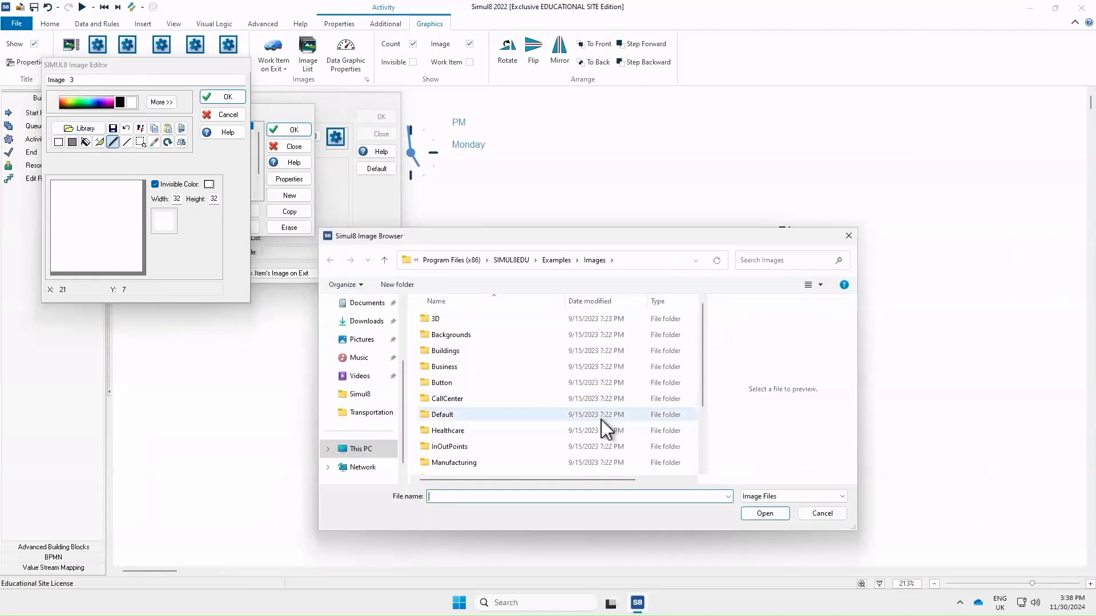
pyautogui.scroll(-2, 599, 431)
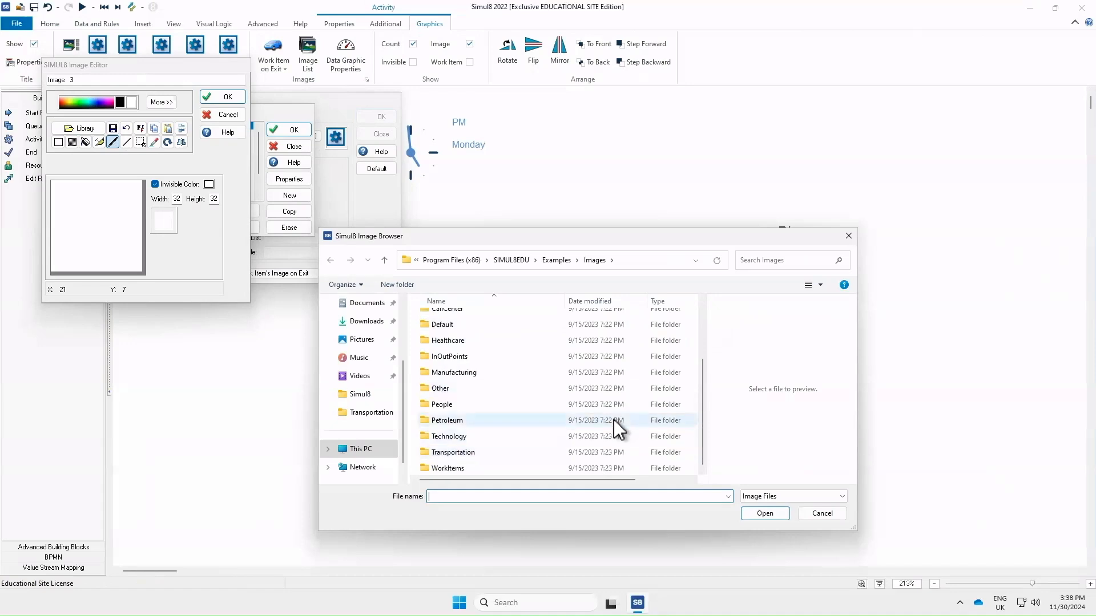
pyautogui.doubleClick(512, 453)
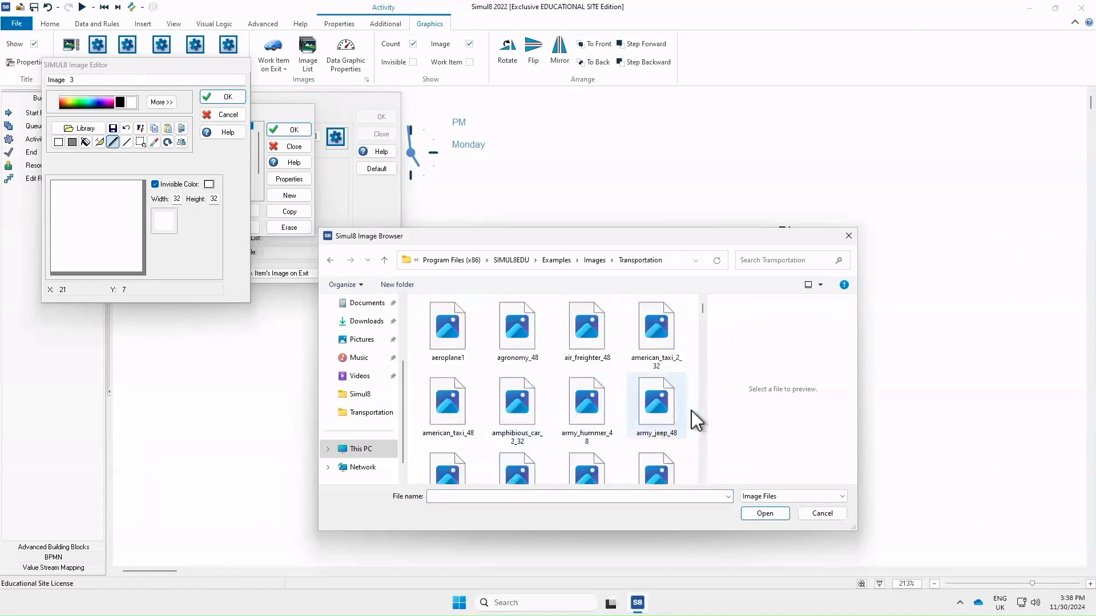
pyautogui.moveTo(704, 303); pyautogui.dragTo(706, 340)
pyautogui.click(659, 317)
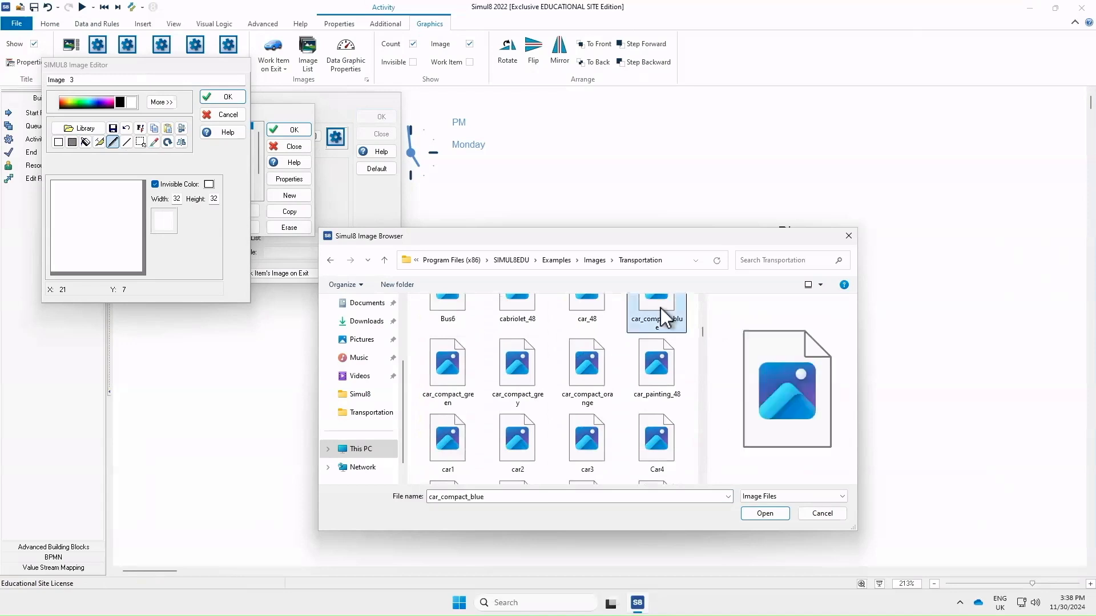
pyautogui.click(774, 517)
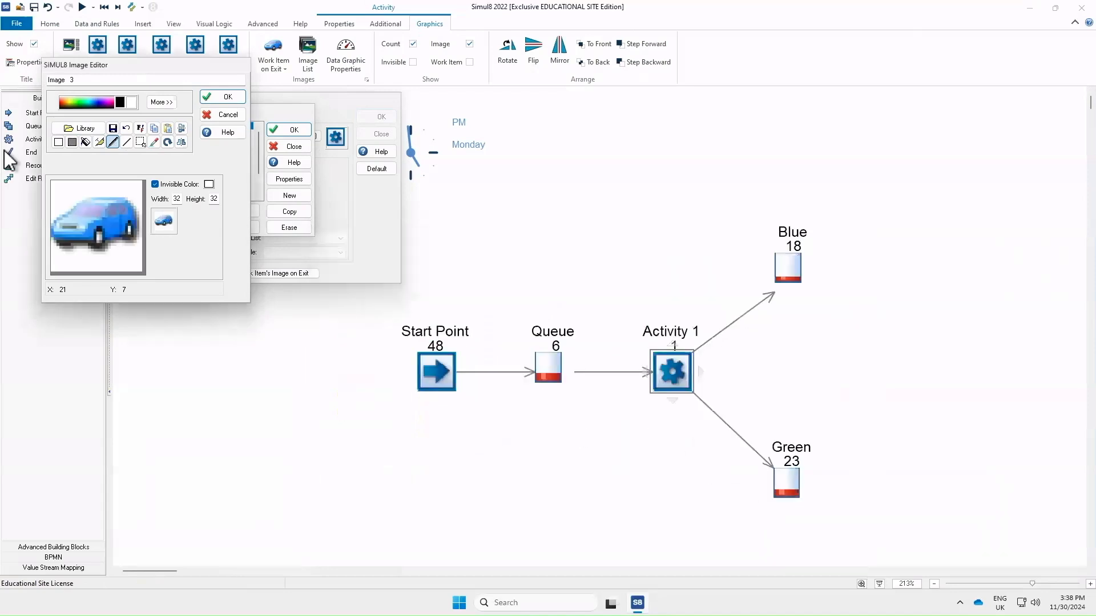
pyautogui.doubleClick(59, 80)
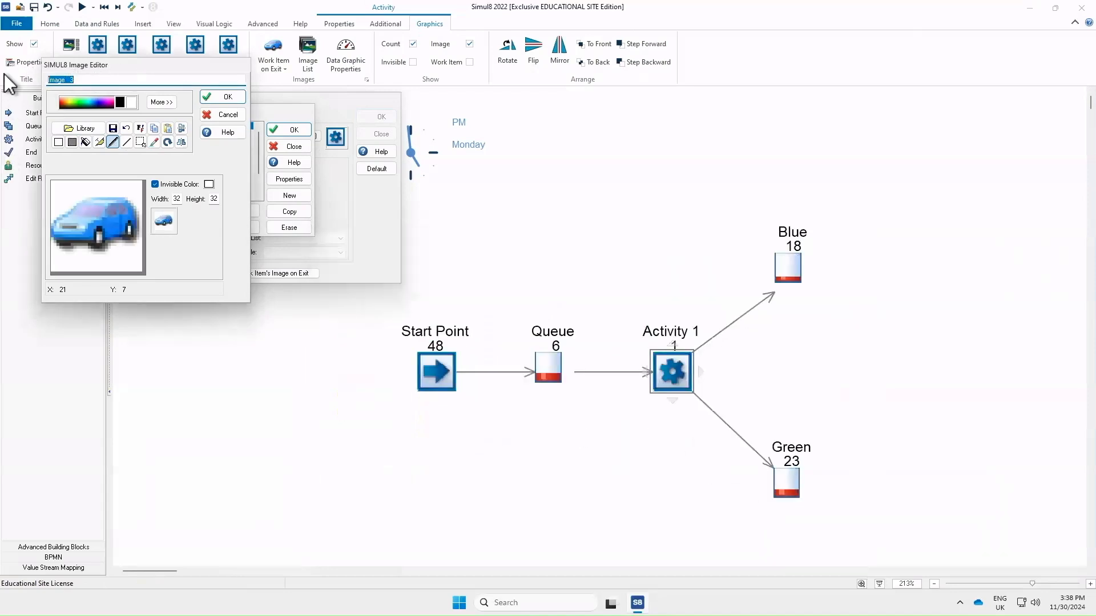
pyautogui.write('car1')
pyautogui.click(217, 94)
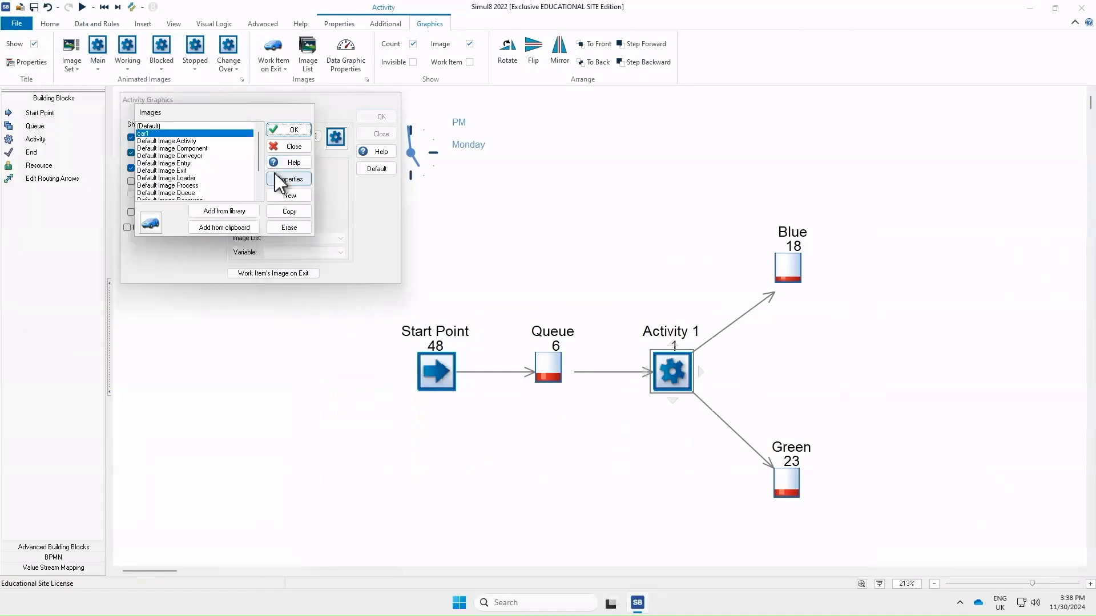
# - Create another image named car2 and load car_compact_green from the library's Transportation folder
pyautogui.click(294, 197)
pyautogui.moveTo(109, 80); pyautogui.dragTo(11, 59)
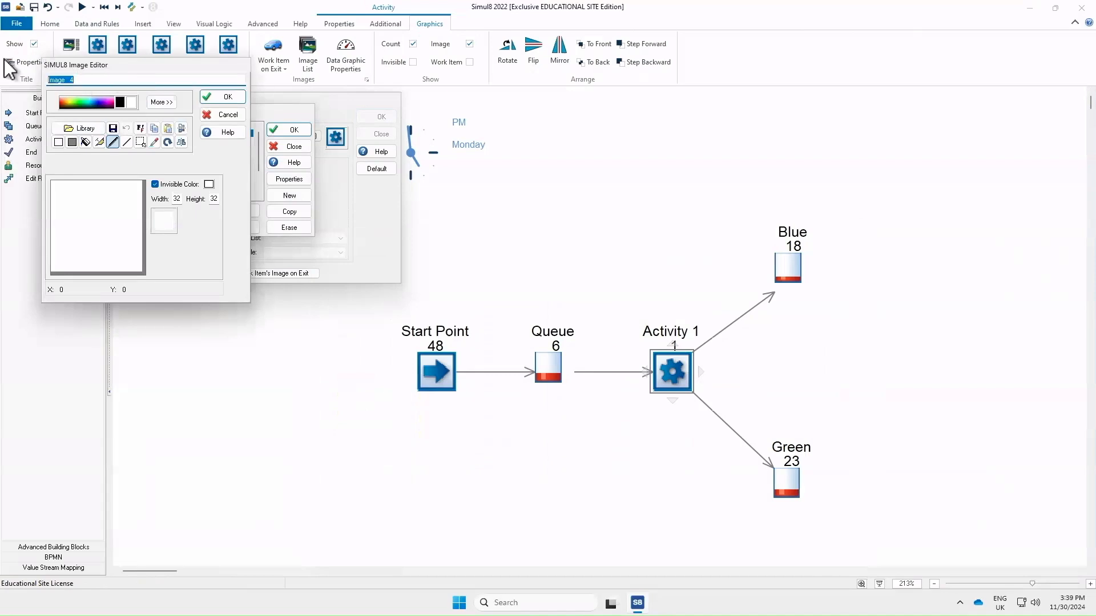
pyautogui.write('car2')
pyautogui.click(95, 129)
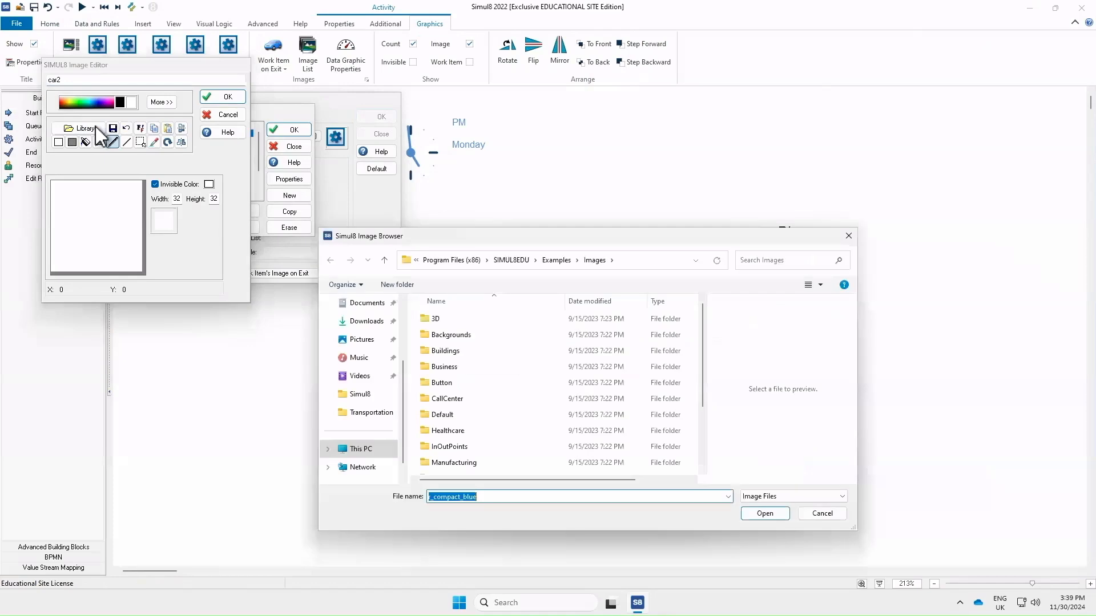
pyautogui.scroll(-2, 622, 456)
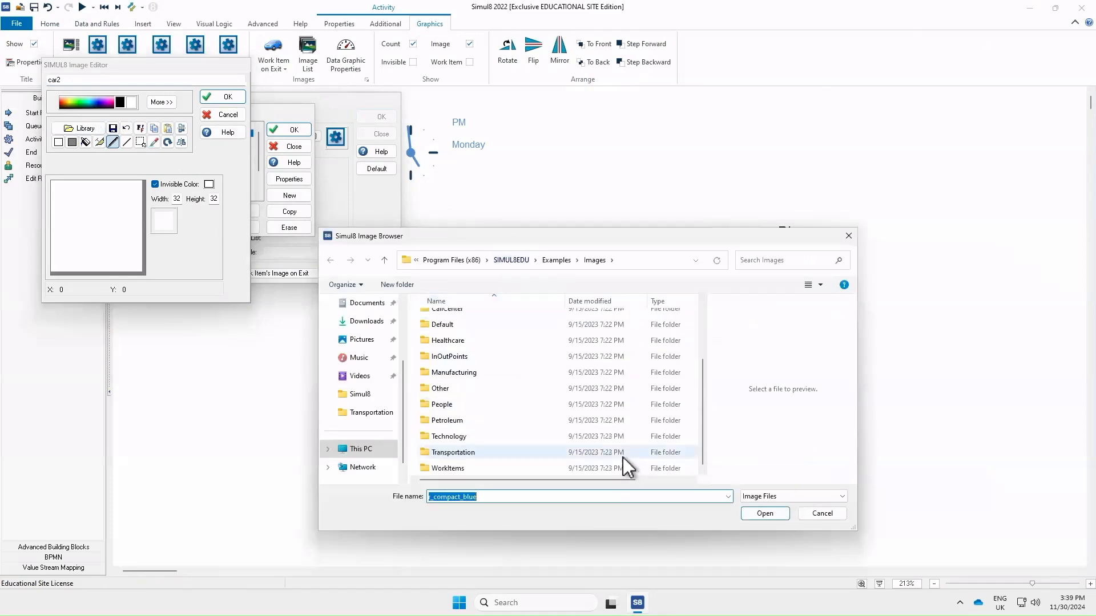
pyautogui.doubleClick(519, 452)
pyautogui.scroll(-1, 628, 424)
pyautogui.scroll(-5, 629, 439)
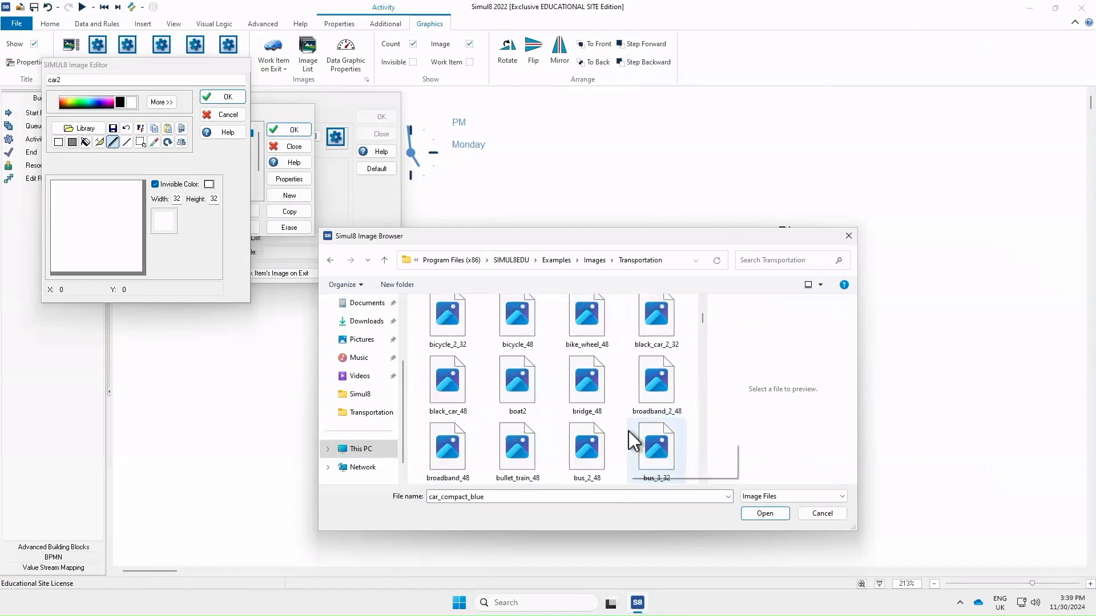
pyautogui.scroll(-2, 634, 441)
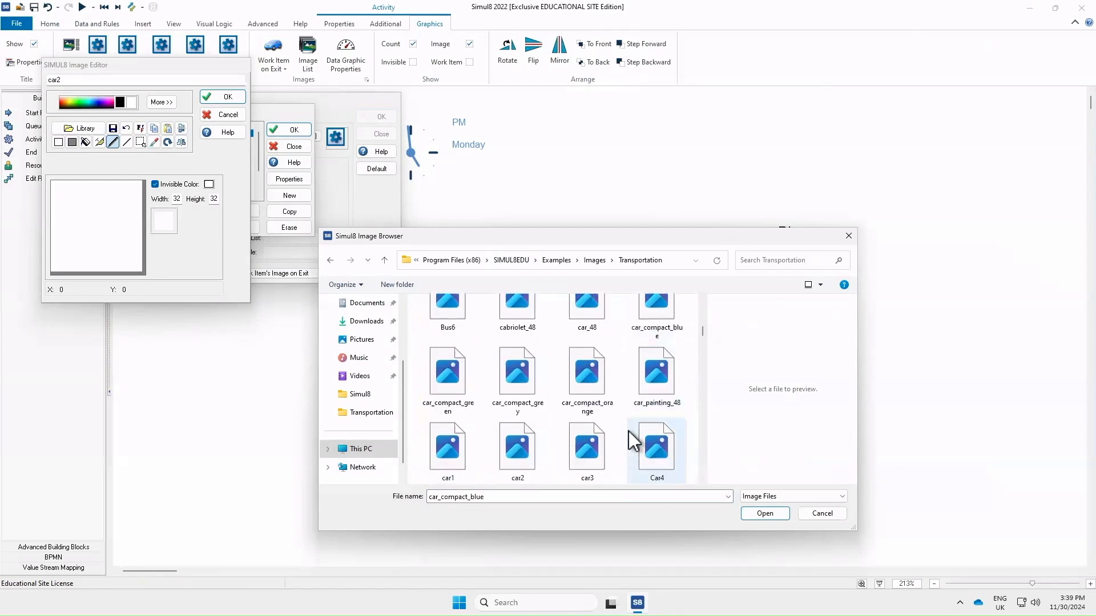
pyautogui.doubleClick(454, 389)
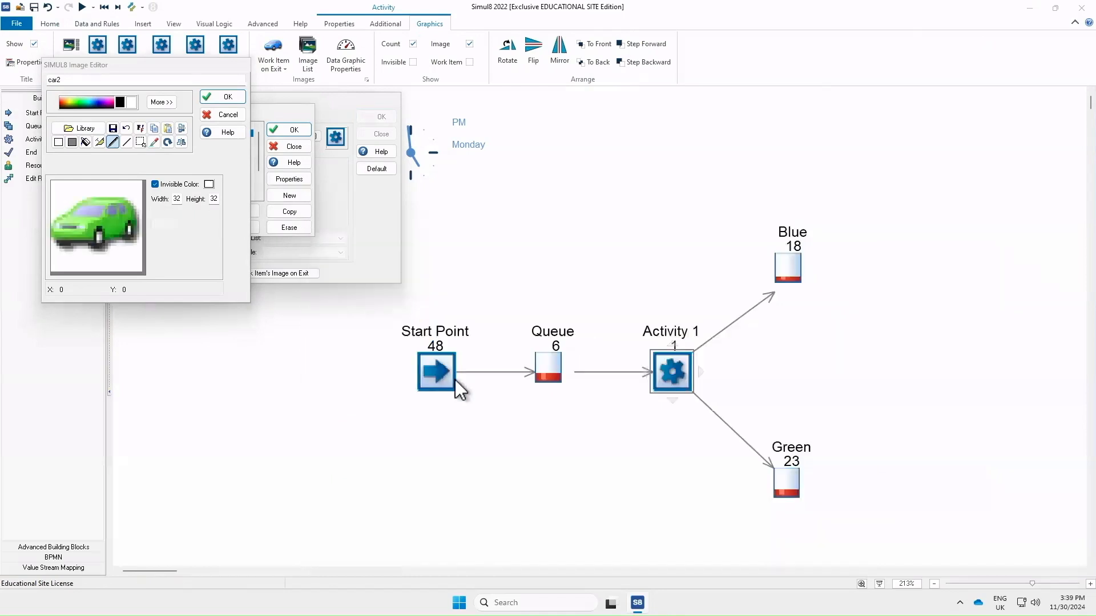
# - Save the car2 image and accept it as Activity 1's work item image on exit
pyautogui.click(221, 97)
pyautogui.click(292, 129)
pyautogui.click(376, 118)
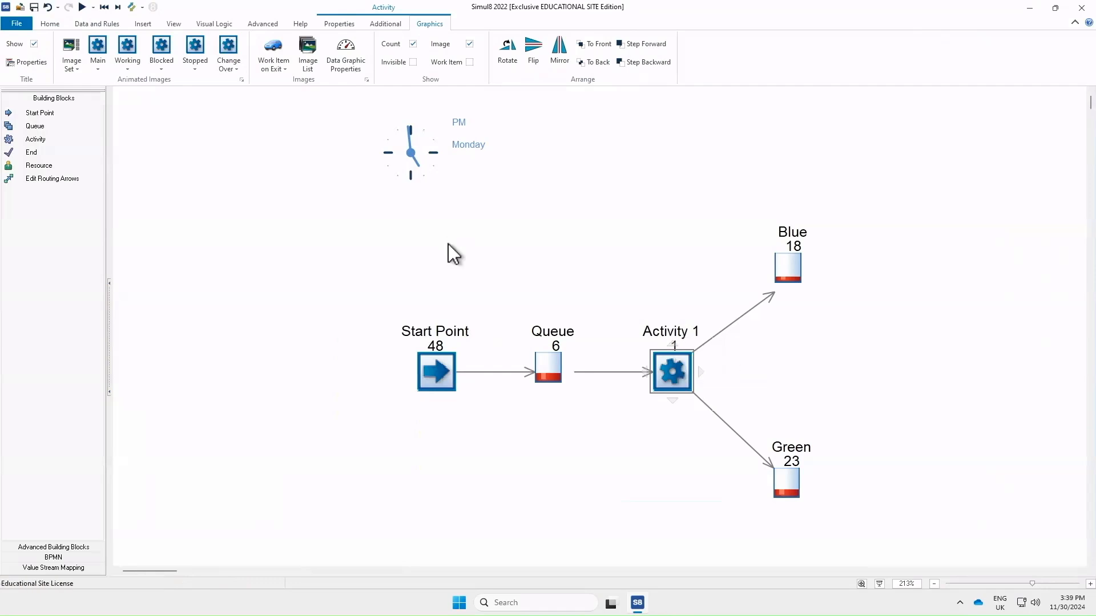
# - Create a new work item label named image:car
pyautogui.click(83, 22)
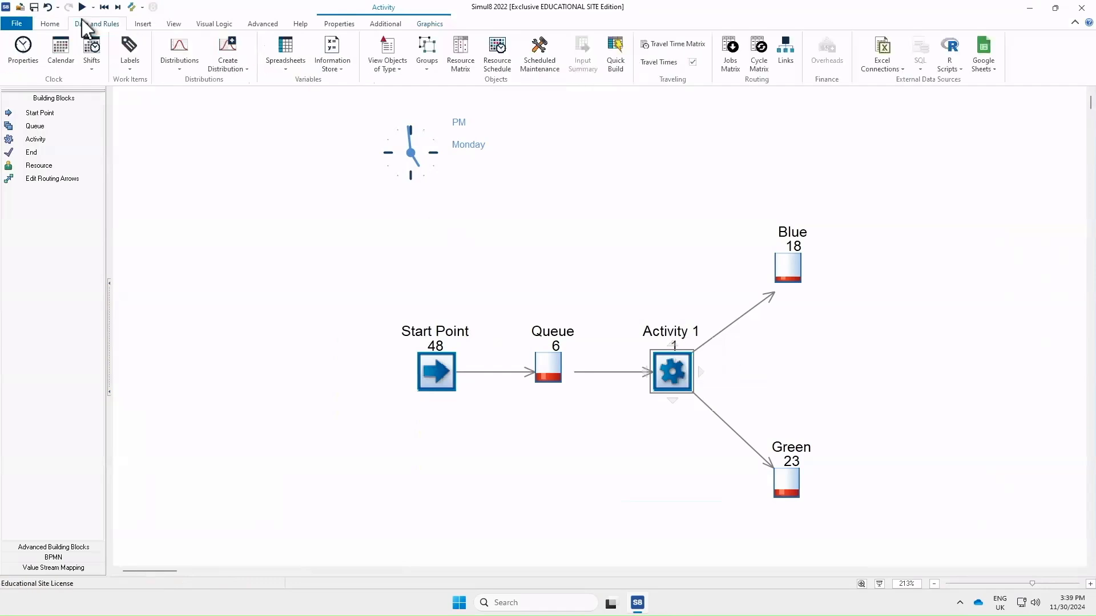
pyautogui.click(129, 50)
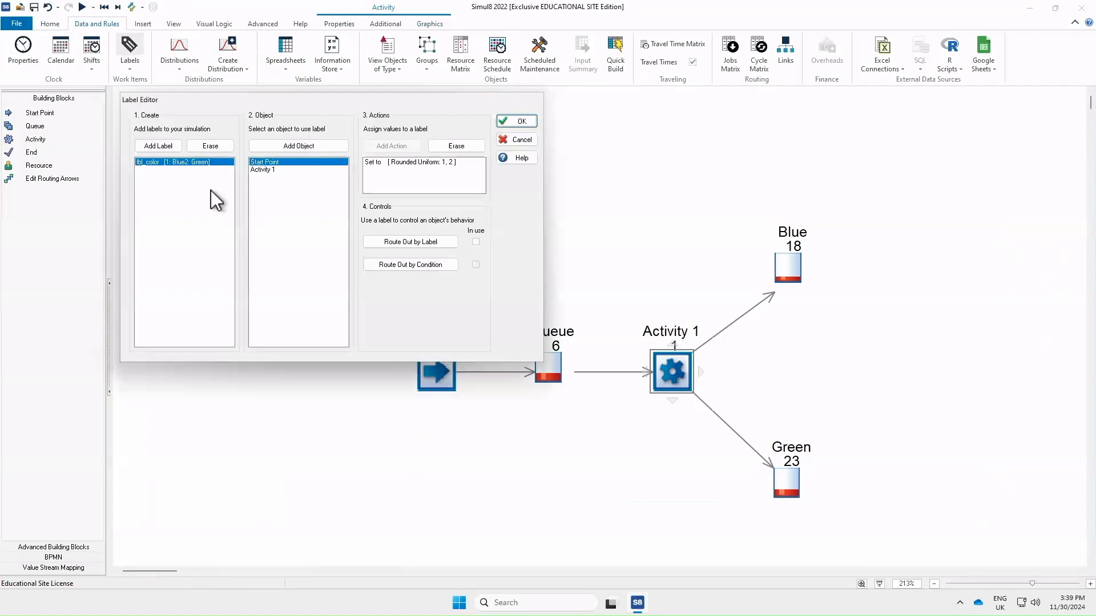
pyautogui.click(163, 146)
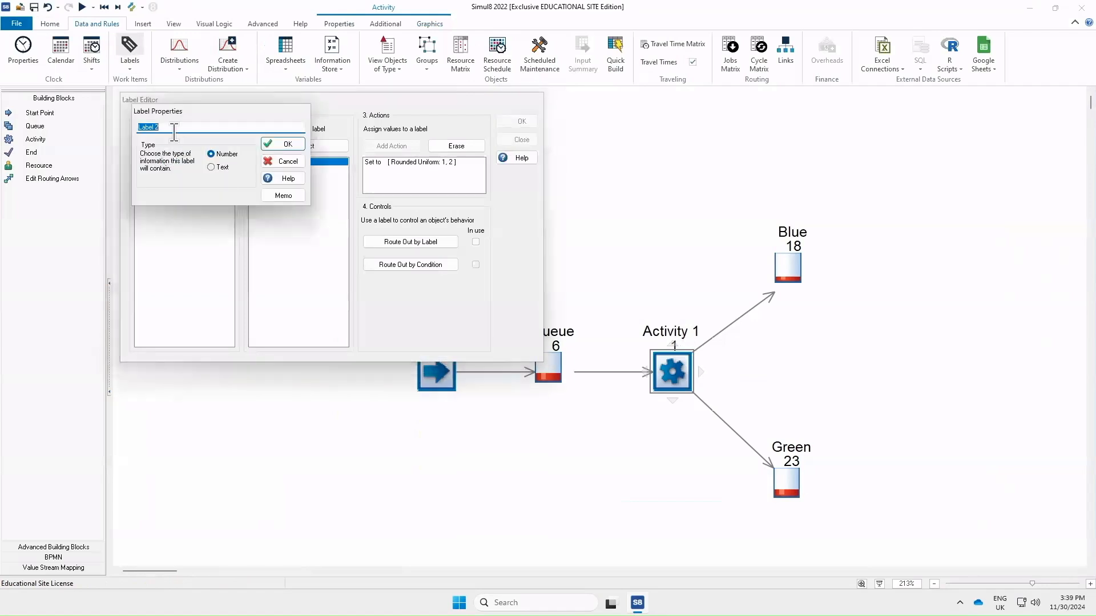
pyautogui.write('image:ca')
pyautogui.click(276, 143)
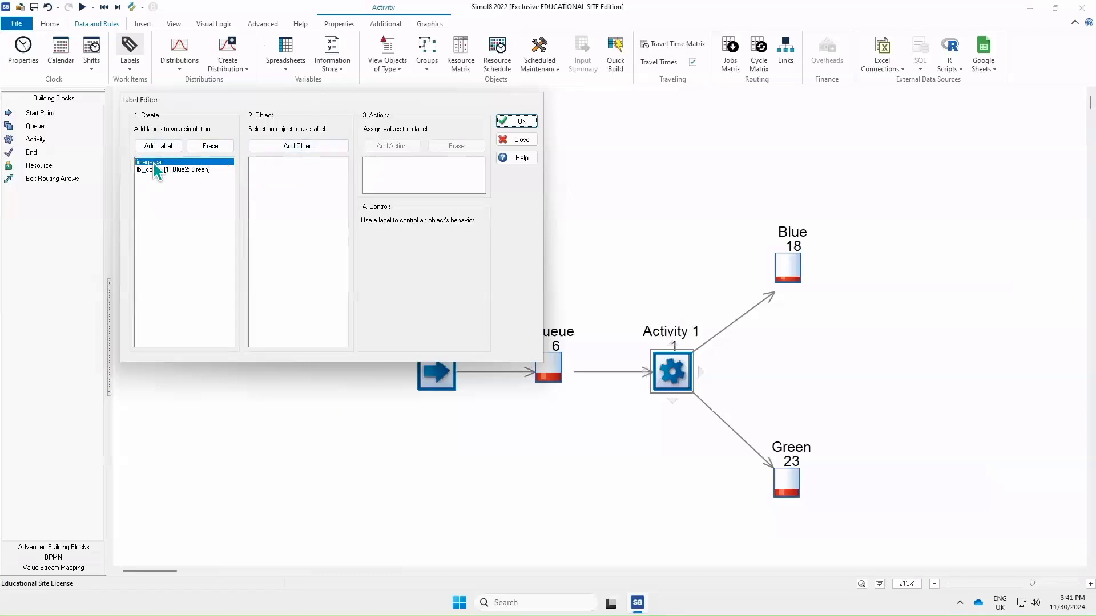
# - Add Activity 1 as the object that uses the image:car label
pyautogui.click(288, 146)
pyautogui.click(170, 128)
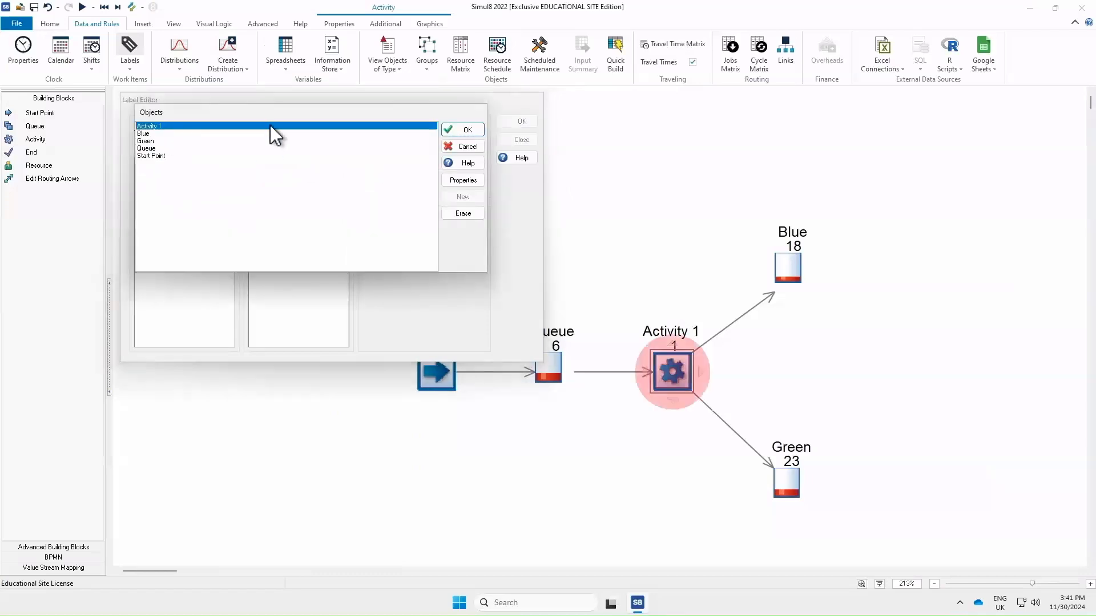
pyautogui.click(448, 131)
# - Add an action at Activity 1 that sets image:car to the lbl_color distribution, and accept the label changes
pyautogui.click(384, 145)
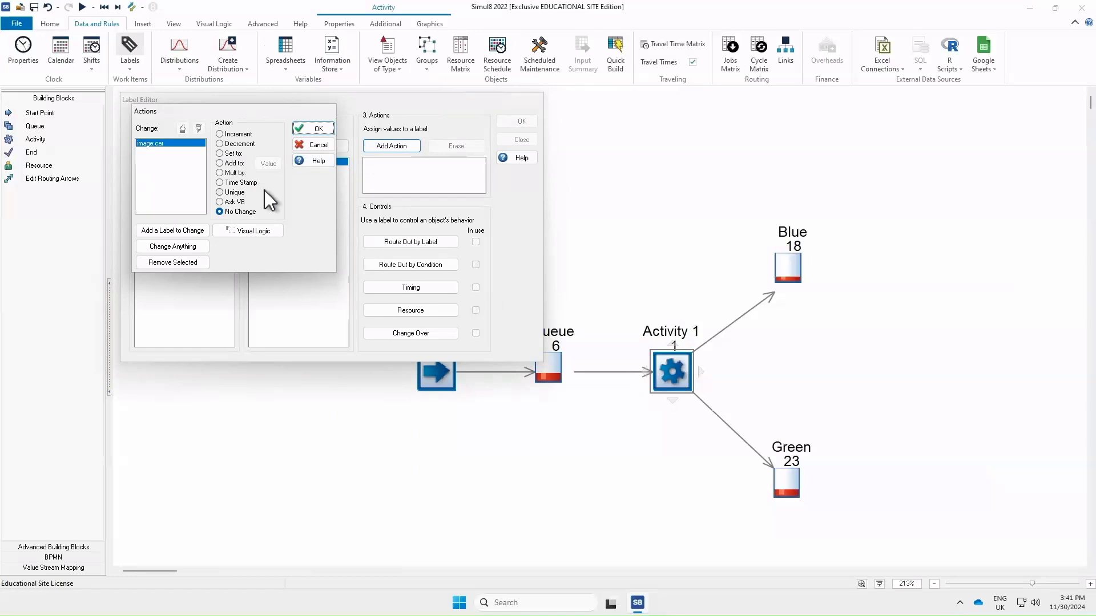
pyautogui.click(219, 153)
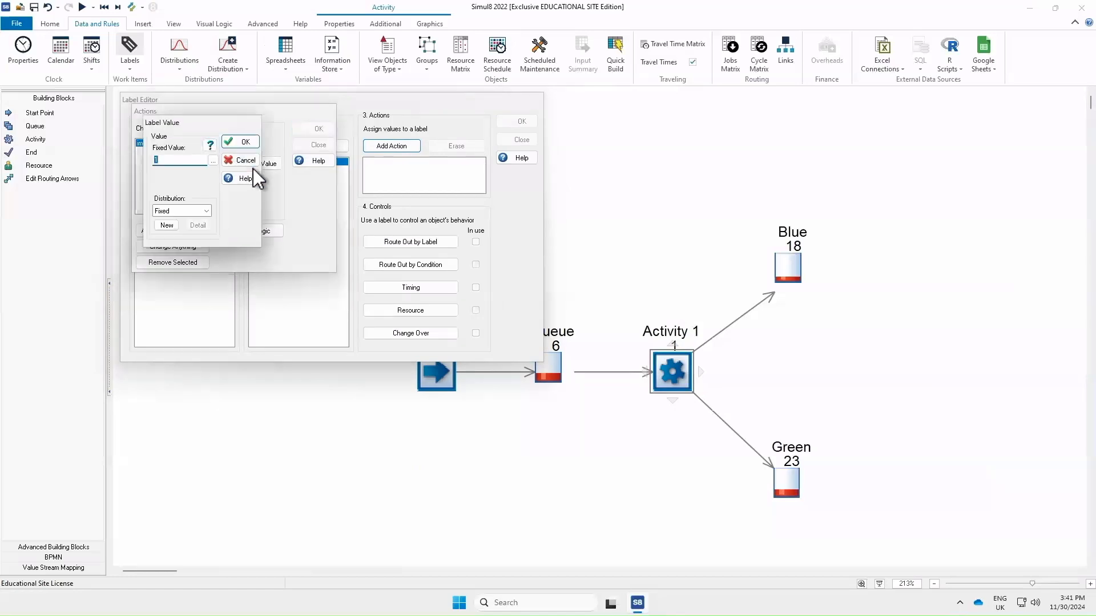
pyautogui.click(206, 211)
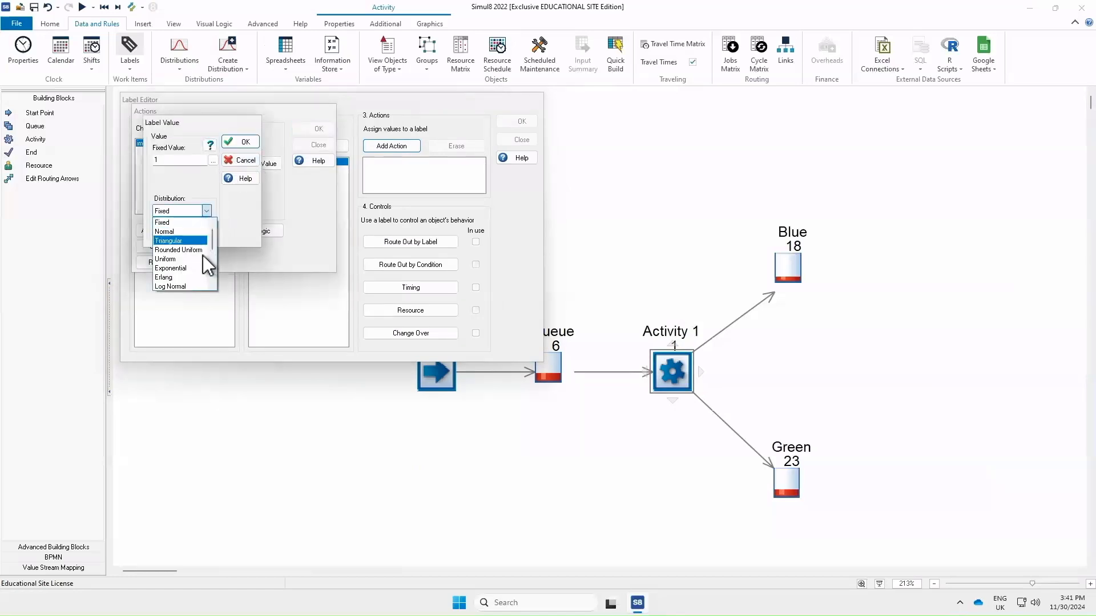
pyautogui.scroll(-4, 194, 274)
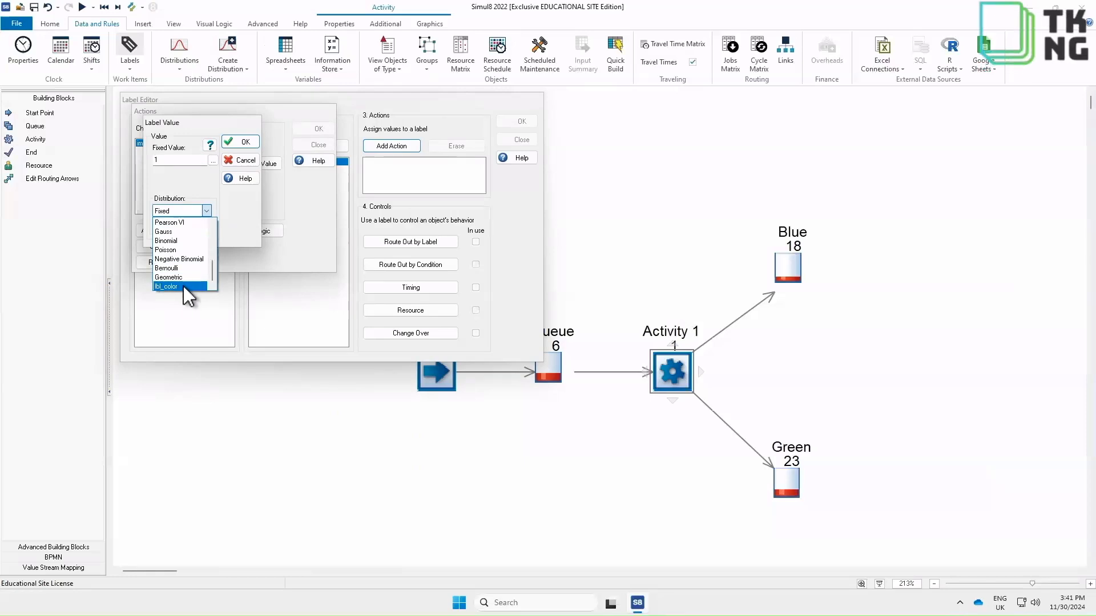
pyautogui.click(180, 286)
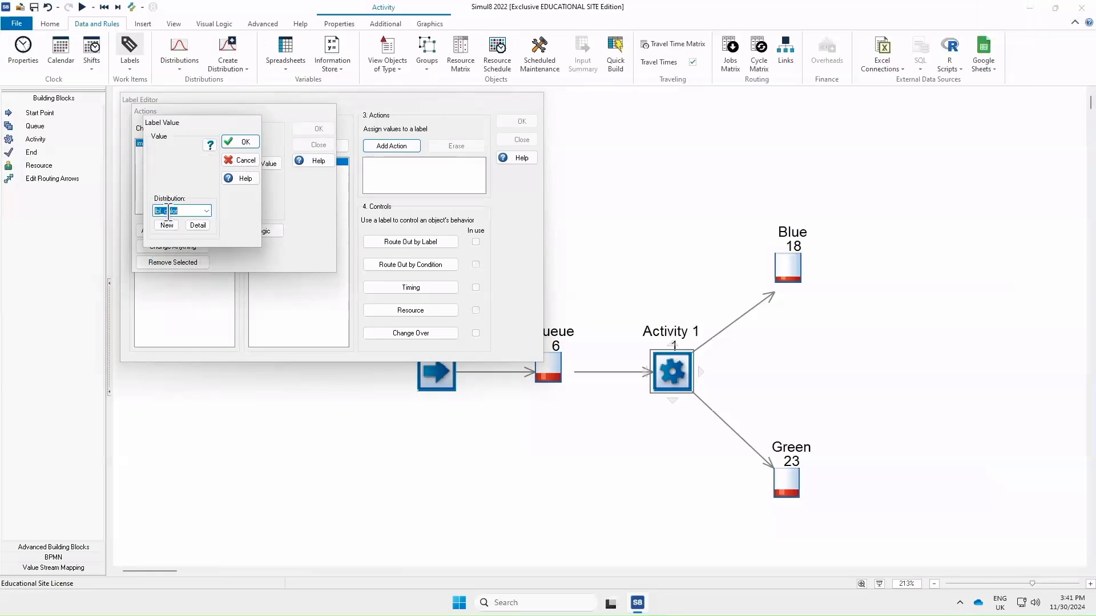
pyautogui.click(242, 143)
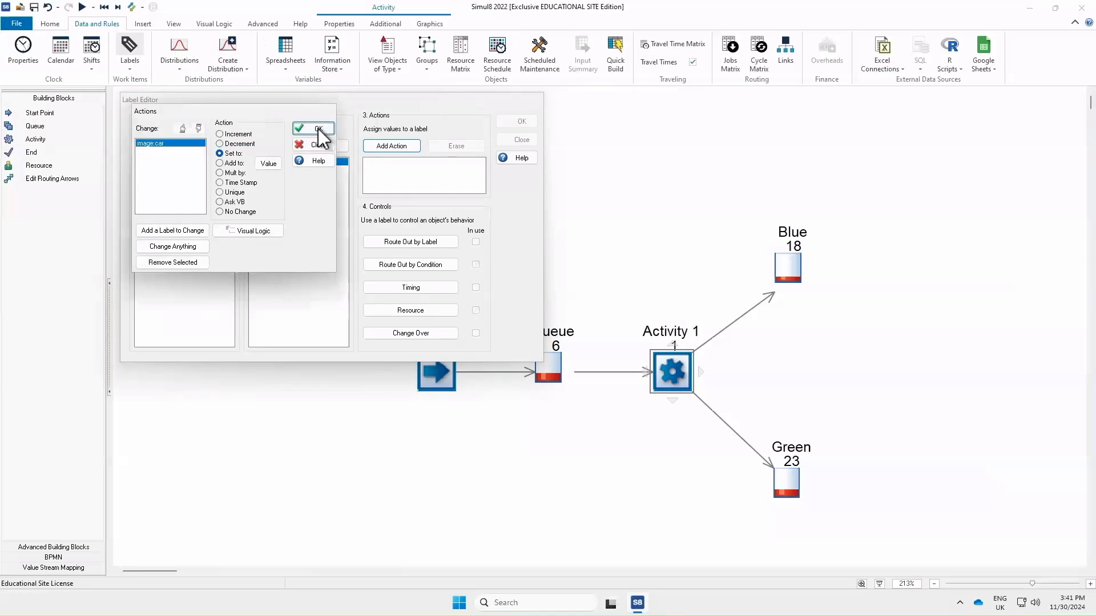
pyautogui.click(318, 129)
pyautogui.click(513, 121)
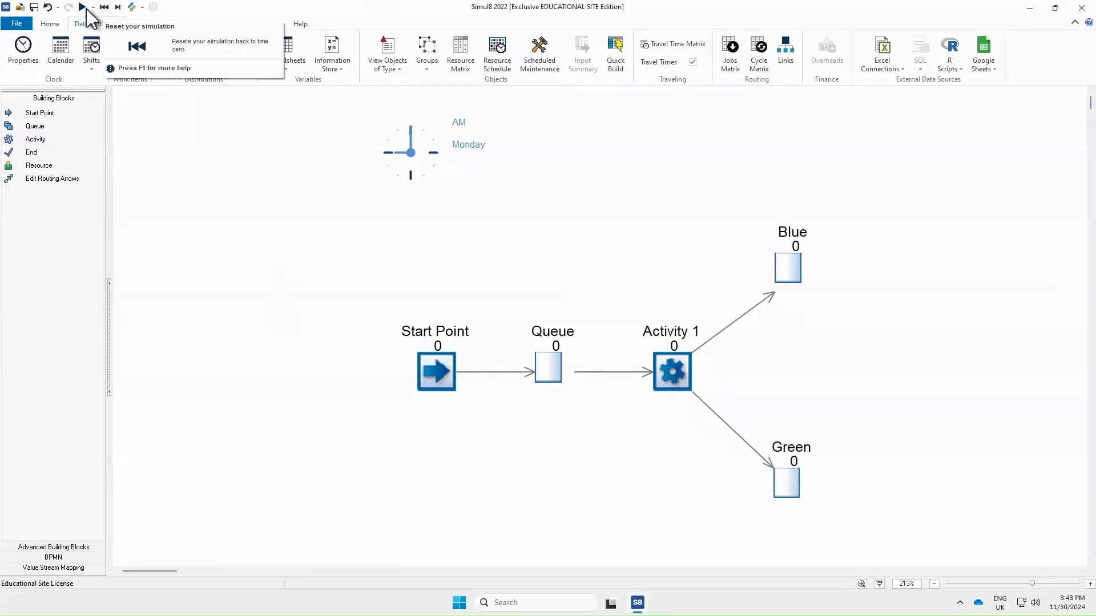
# - Run the simulation from time zero with the label-dependent car images
pyautogui.click(82, 8)
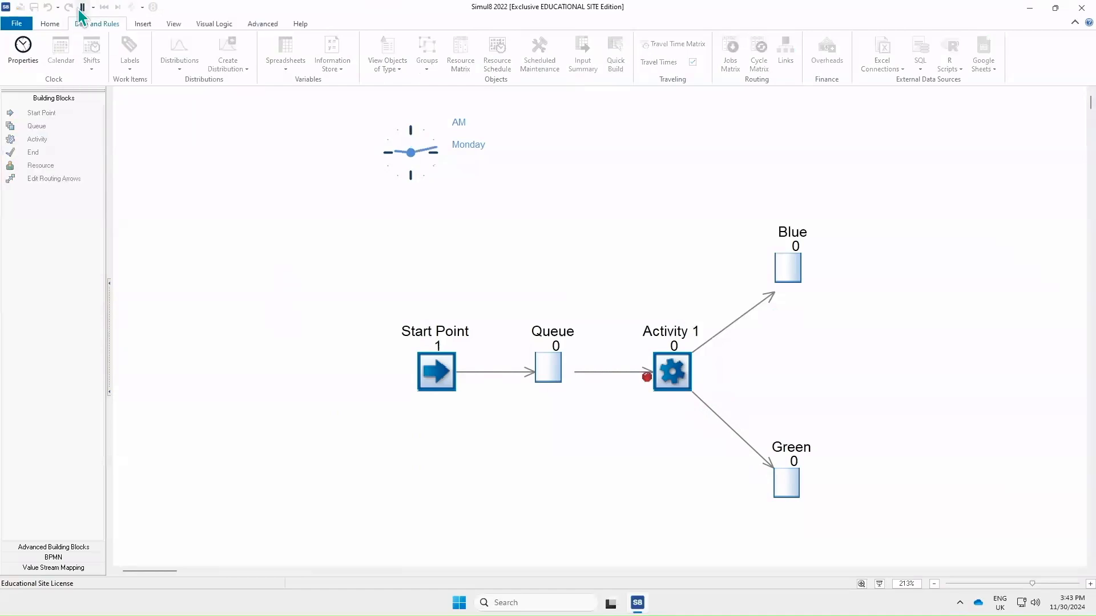